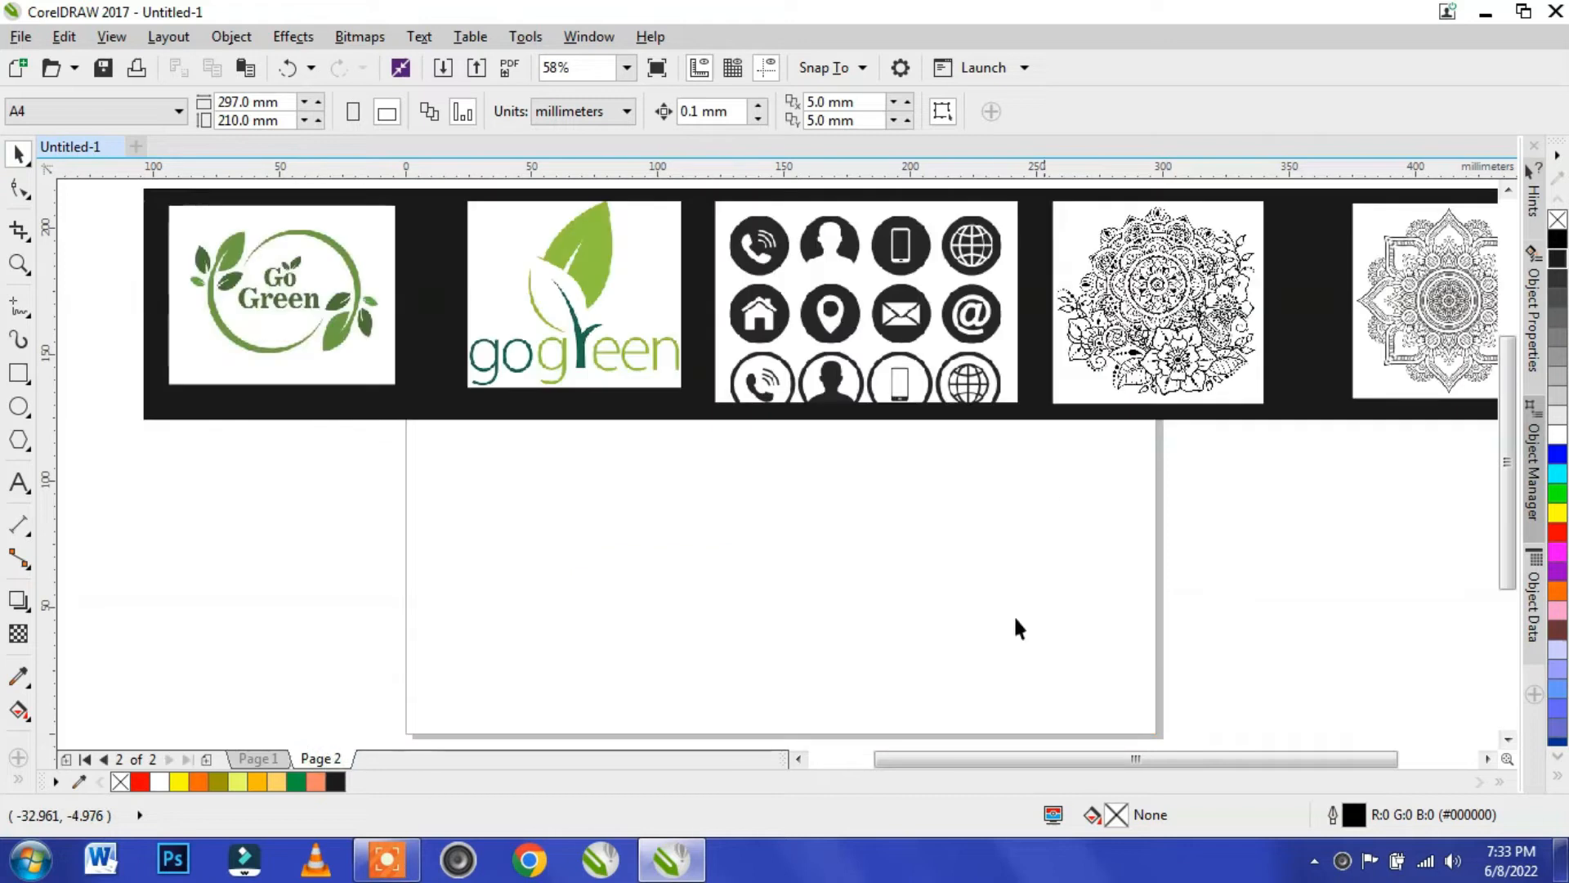
- Ungroup the row of sample images with its black backdrop, then clear the selection
{"action": "mouse_move", "coordinate": [1022, 764]}
{"action": "left_mouse_down"}
{"action": "mouse_move", "coordinate": [1072, 764]}
{"action": "mouse_move", "coordinate": [1013, 765]}
{"action": "left_mouse_up"}
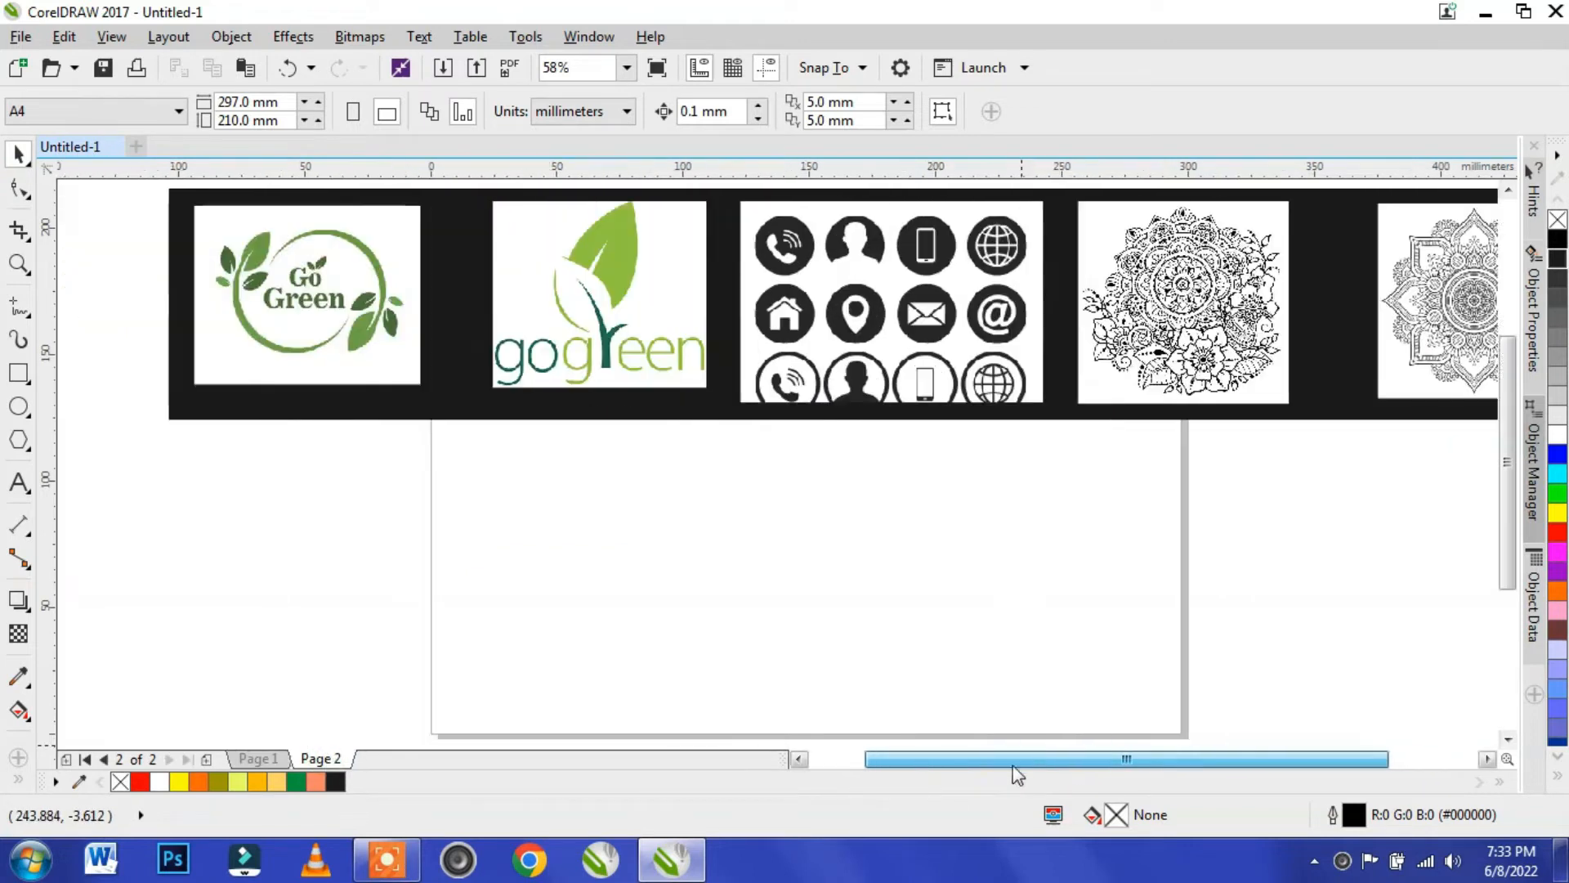
{"action": "left_click", "coordinate": [555, 284]}
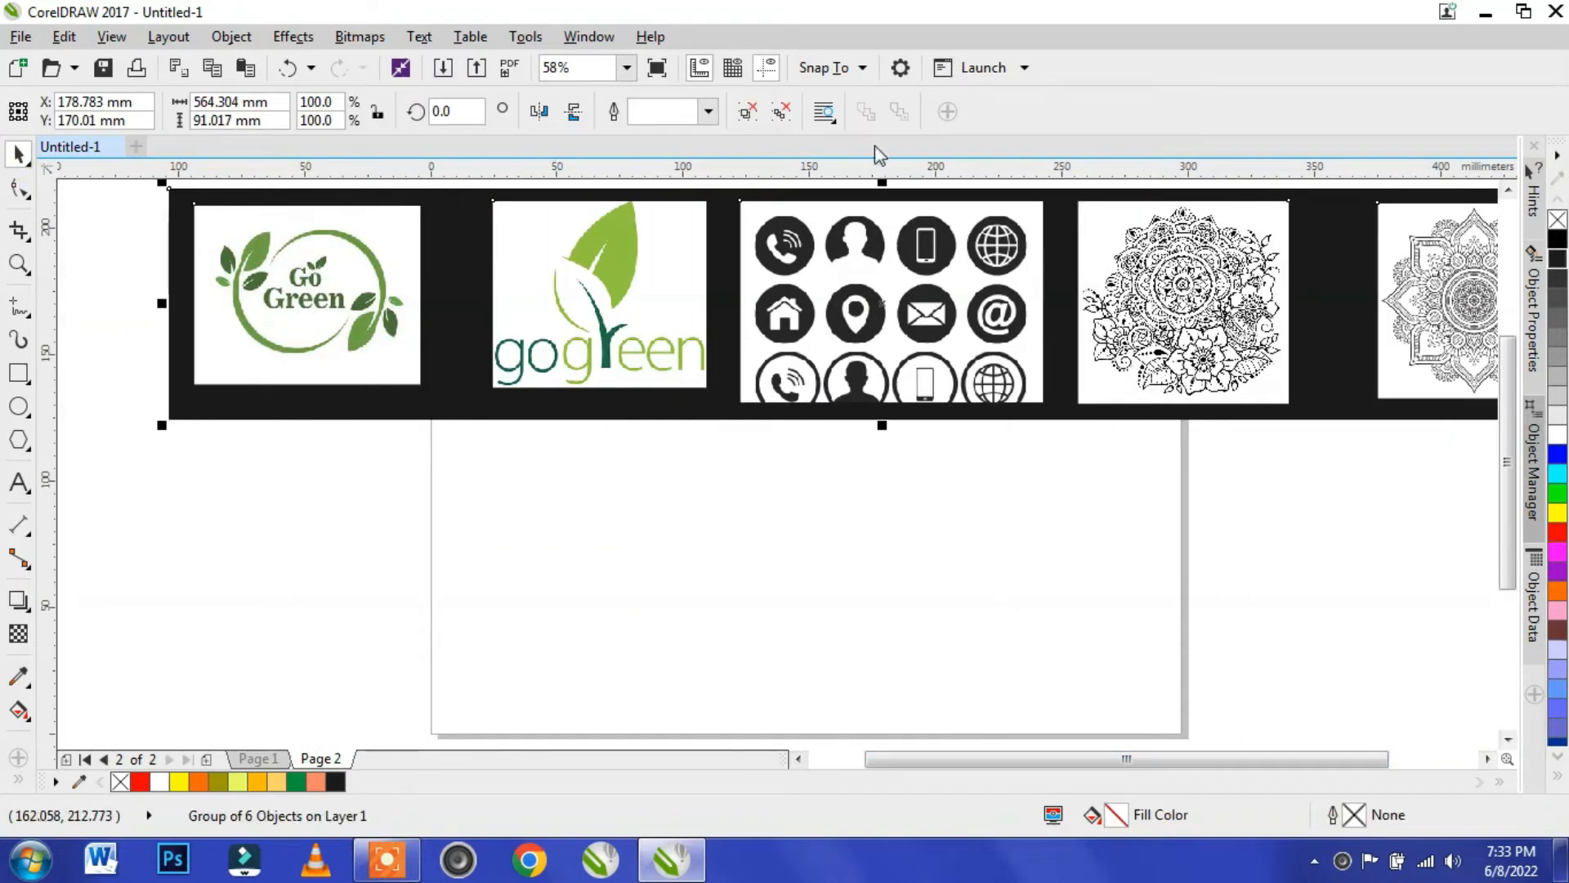
{"action": "left_click", "coordinate": [748, 114]}
{"action": "left_click", "coordinate": [395, 602]}
{"action": "left_click_drag", "start_coordinate": [586, 343], "coordinate": [582, 576]}
{"action": "key", "text": "ctrl+z"}
{"action": "left_click_drag", "start_coordinate": [349, 292], "coordinate": [364, 511]}
{"action": "key", "text": "ctrl+z"}
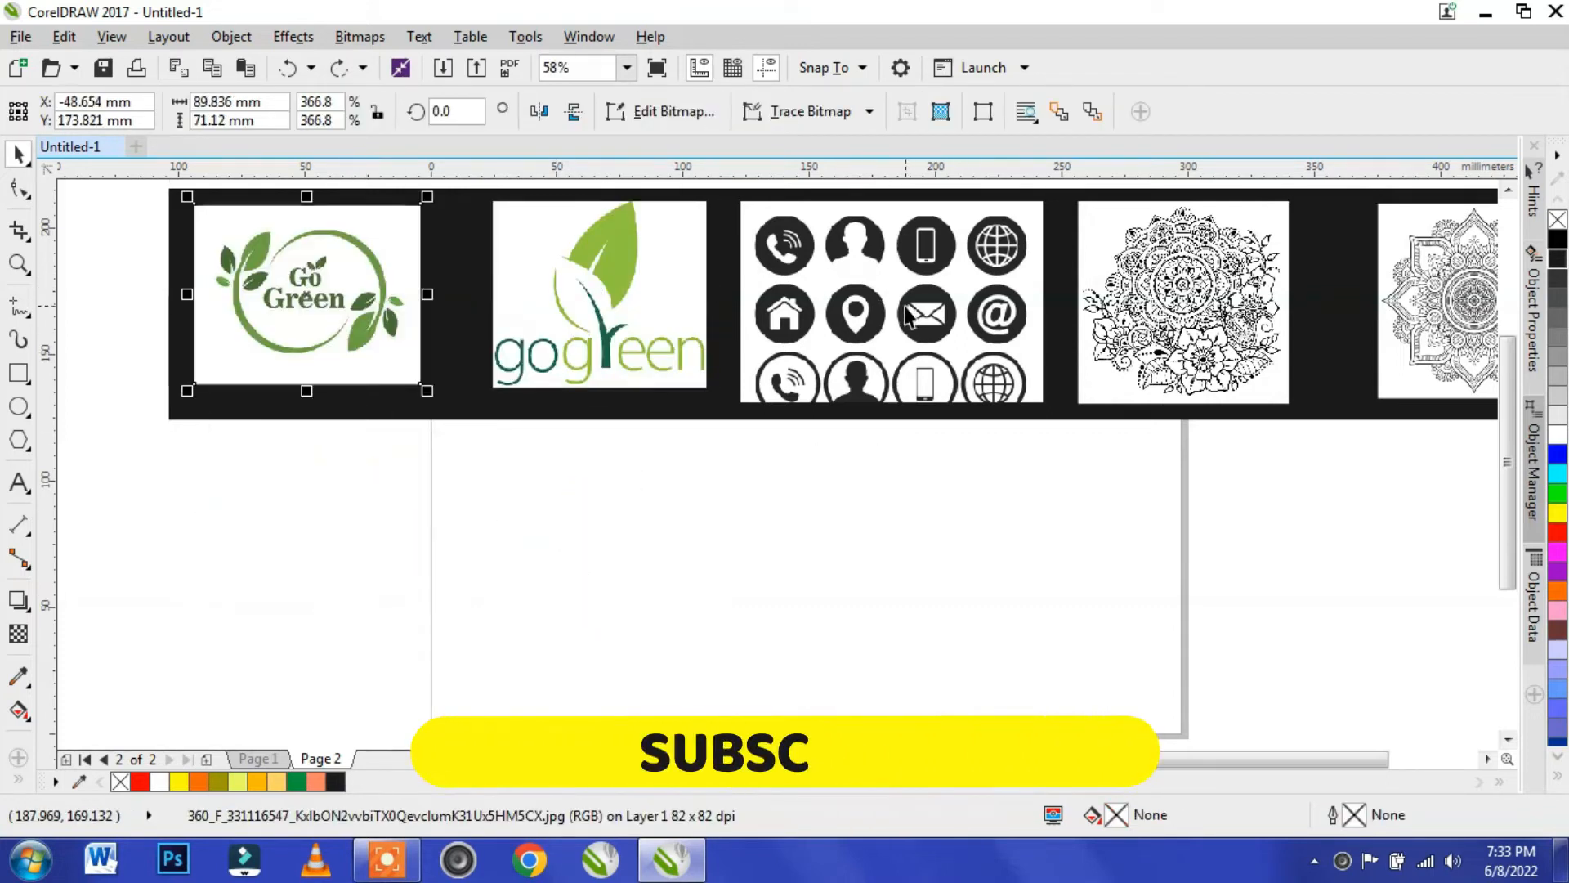
{"action": "left_click", "coordinate": [864, 290]}
{"action": "left_click_drag", "start_coordinate": [865, 290], "coordinate": [865, 515]}
{"action": "key", "text": "ctrl+z"}
{"action": "left_click_drag", "start_coordinate": [1156, 340], "coordinate": [1131, 642]}
{"action": "key", "text": "ctrl+z"}
{"action": "scroll", "coordinate": [1102, 680], "scroll_direction": "right", "scroll_amount": 3}
{"action": "left_click_drag", "start_coordinate": [1295, 301], "coordinate": [1242, 574]}
{"action": "key", "text": "ctrl+z"}
- Place a copy of the circular Go Green image on the empty page area below the image row
{"action": "scroll", "coordinate": [831, 476], "scroll_direction": "left", "scroll_amount": 3}
{"action": "left_click", "coordinate": [248, 283]}
{"action": "left_click_drag", "start_coordinate": [296, 288], "coordinate": [595, 590]}
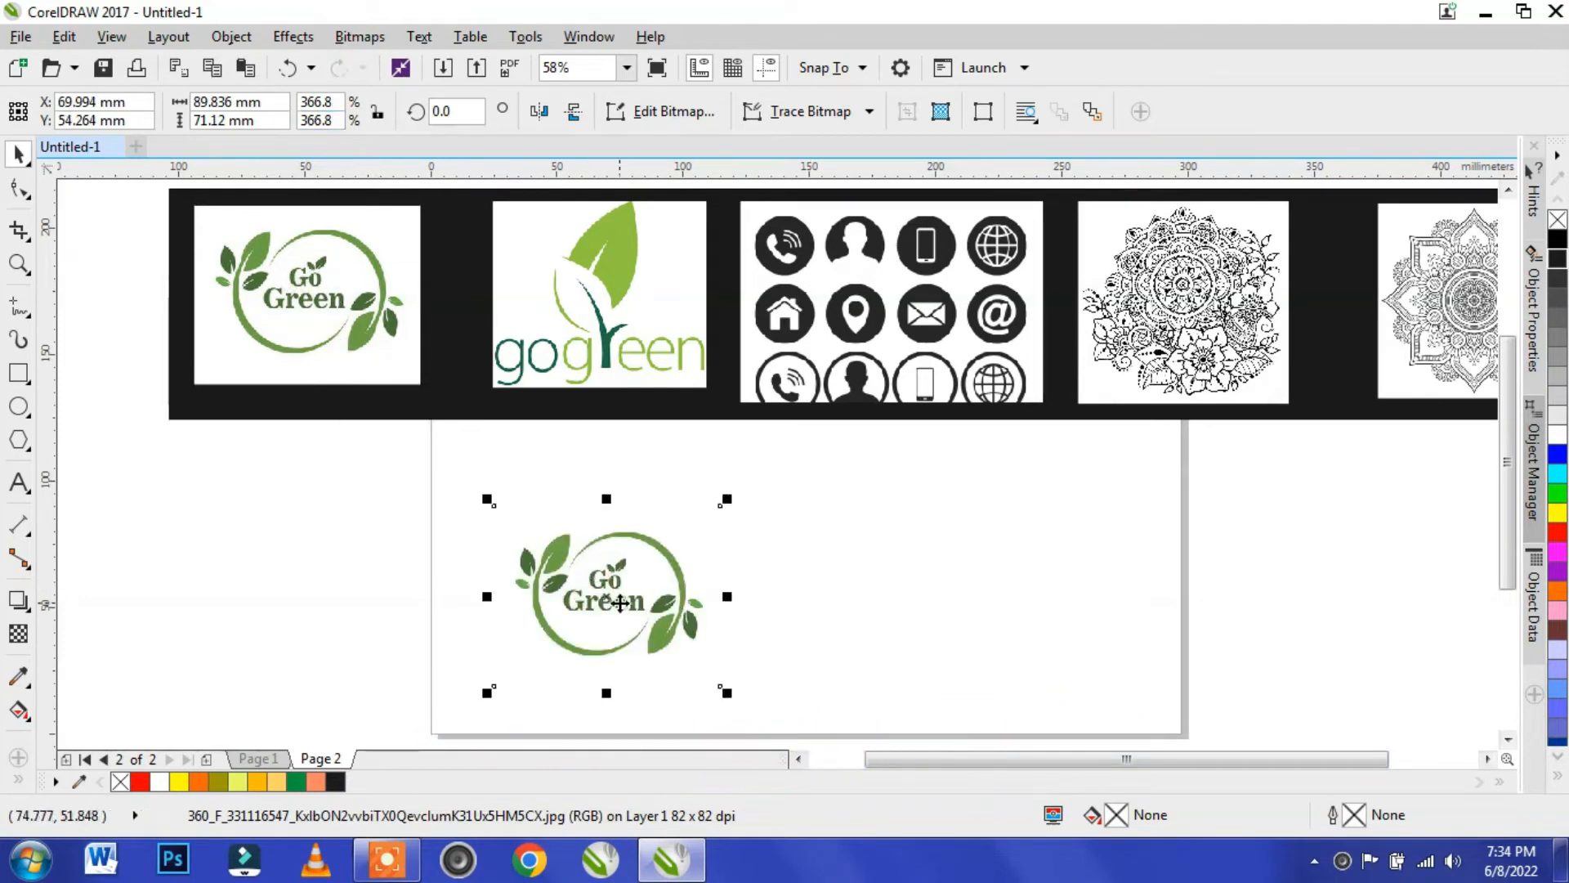
- Convert the copied Go Green image to a Grayscale (8-bit) bitmap at 300 dpi
{"action": "left_click", "coordinate": [357, 37]}
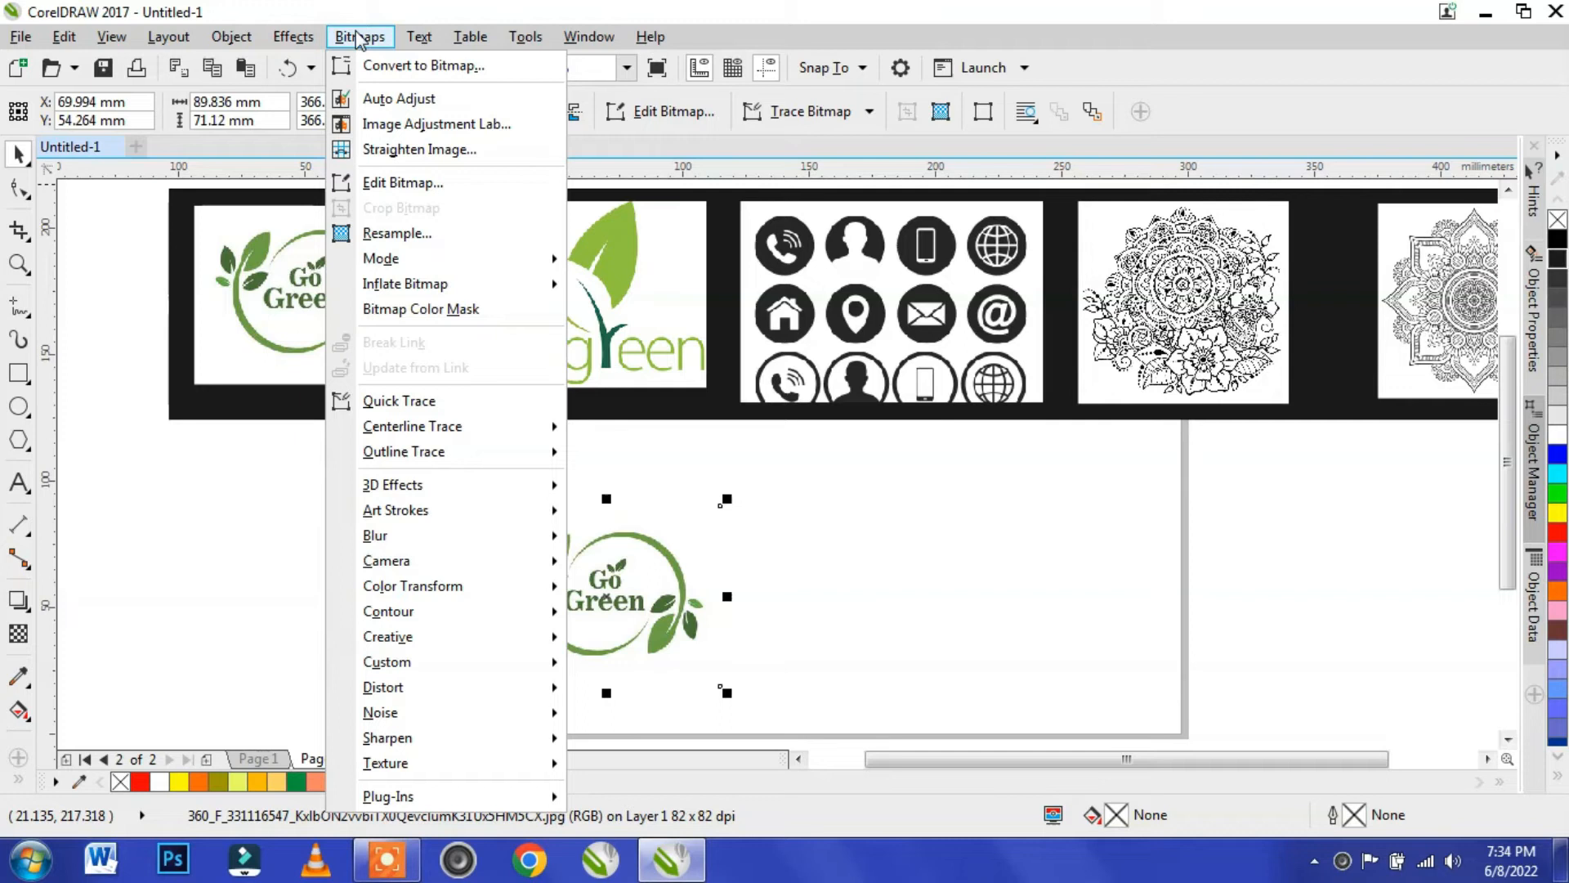
{"action": "left_click", "coordinate": [357, 37]}
{"action": "scroll", "coordinate": [651, 602], "scroll_direction": "up", "scroll_amount": 6}
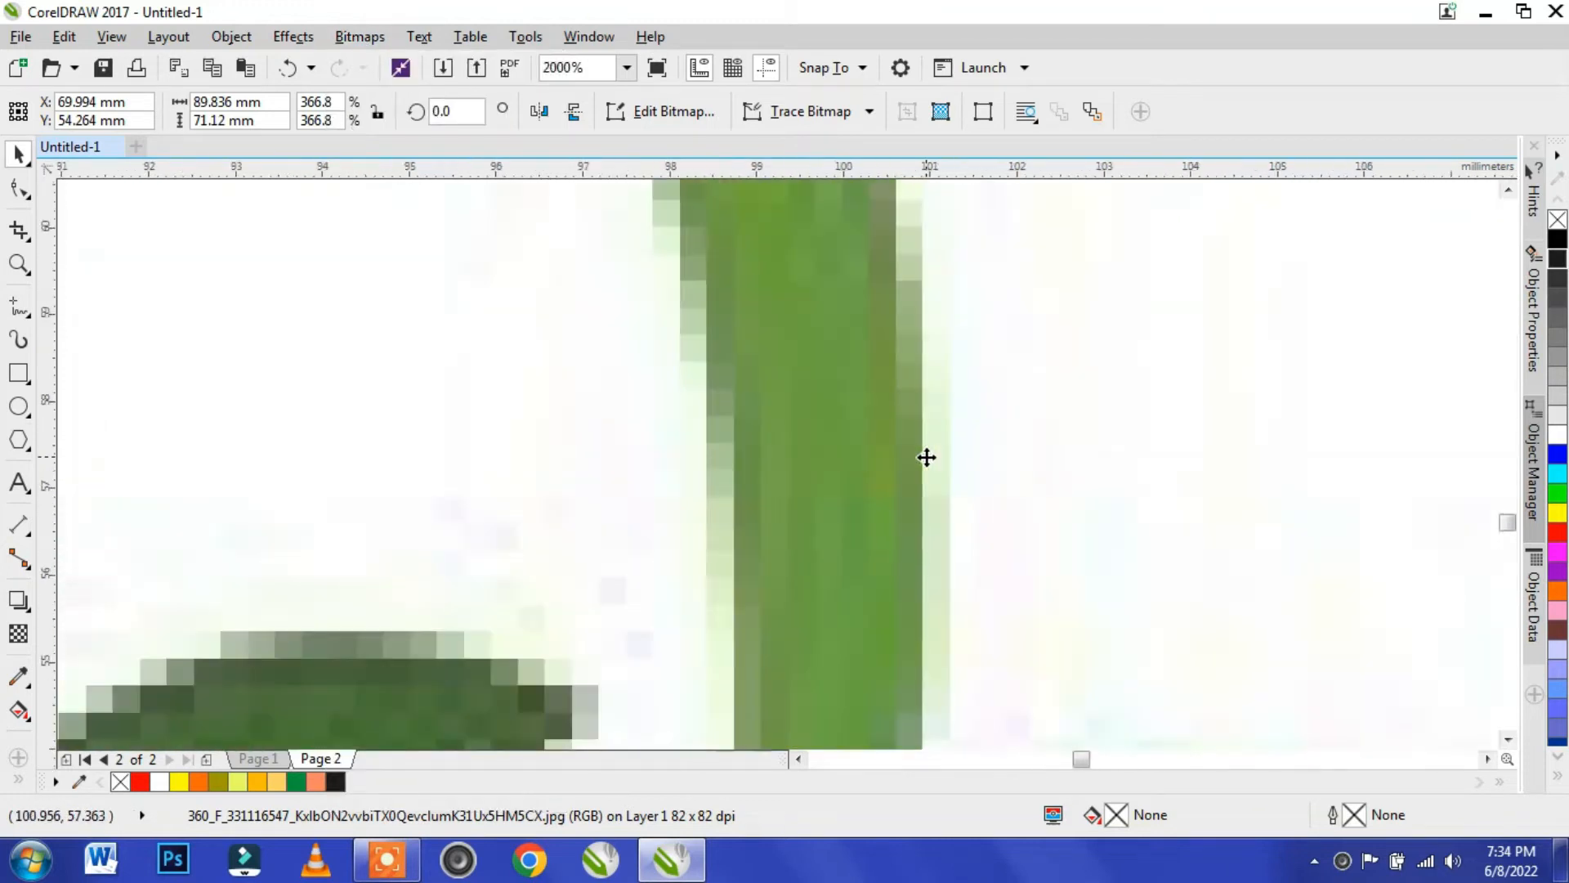
{"action": "scroll", "coordinate": [926, 457], "scroll_direction": "down", "scroll_amount": 6}
{"action": "left_click", "coordinate": [359, 37]}
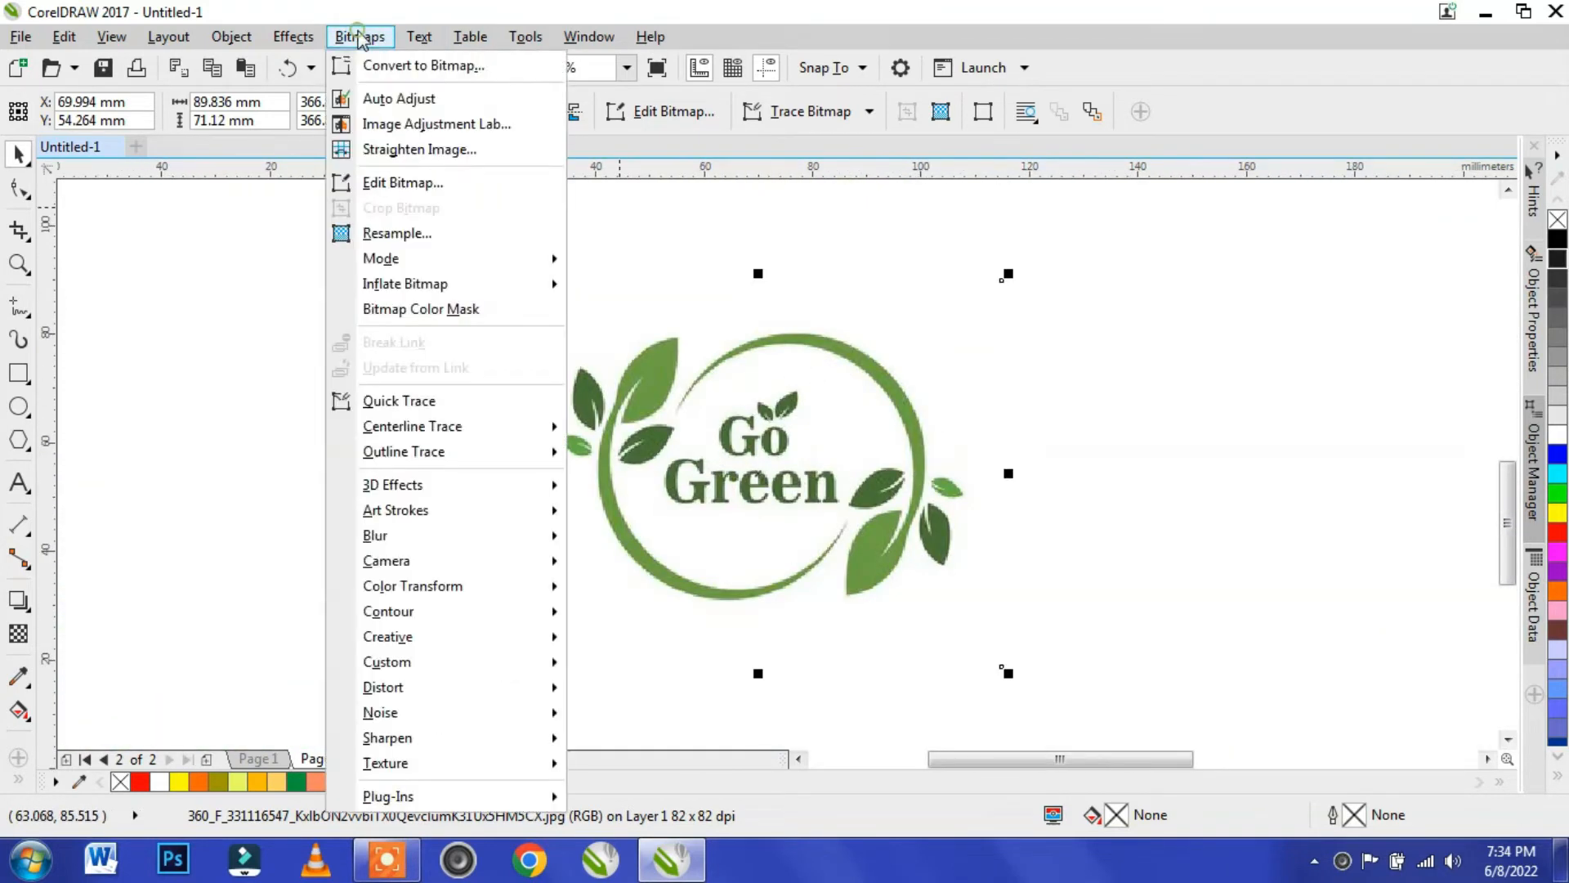
{"action": "left_click", "coordinate": [376, 65]}
{"action": "left_click", "coordinate": [799, 366]}
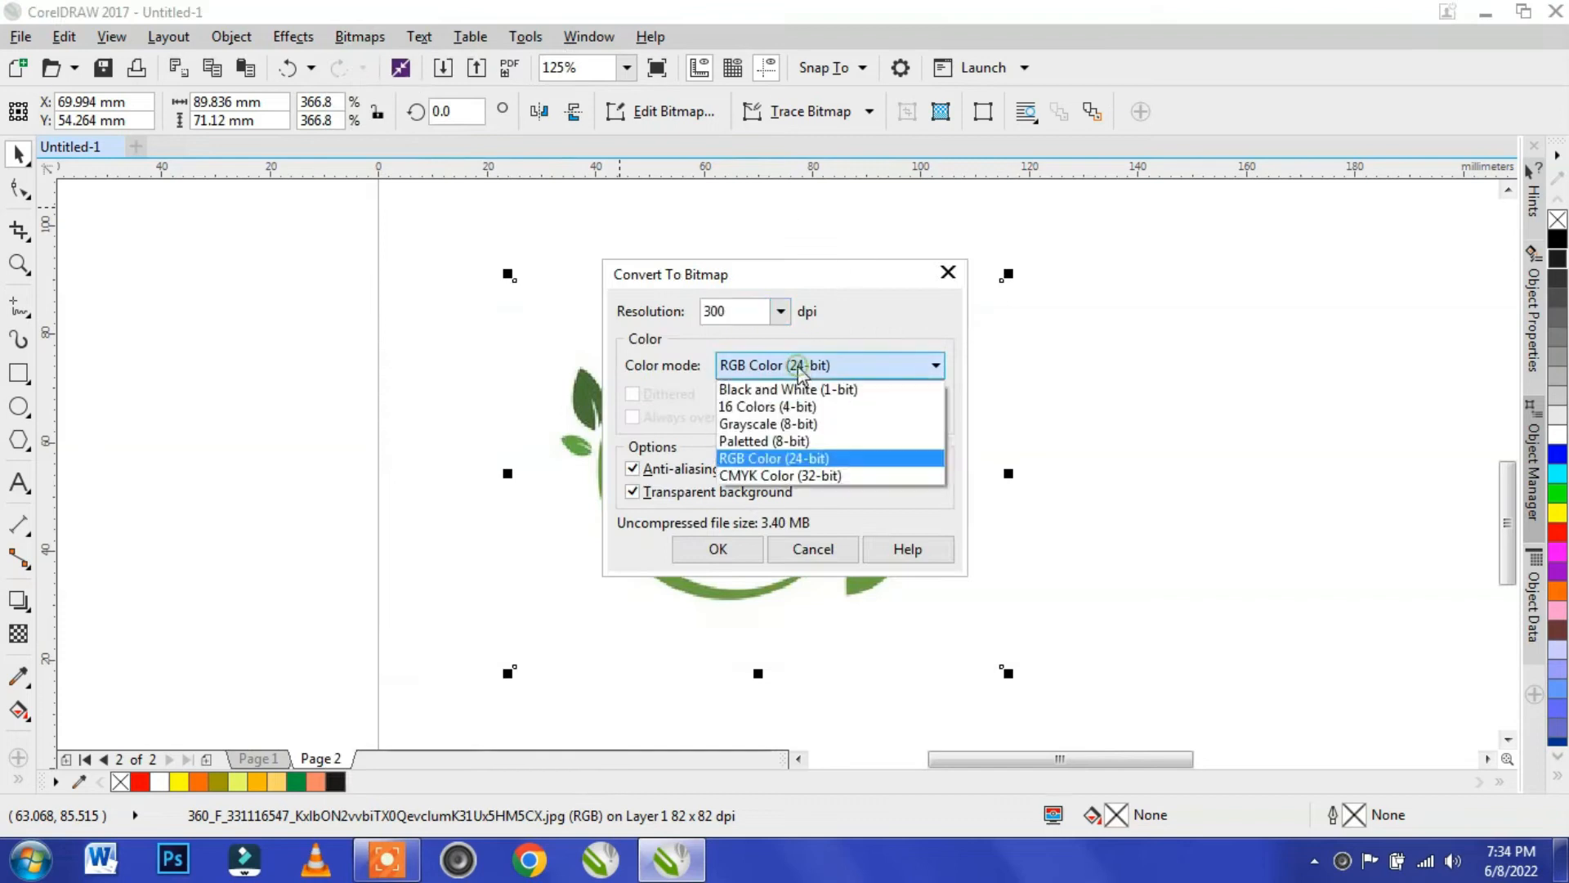
{"action": "left_click", "coordinate": [844, 425]}
{"action": "left_click", "coordinate": [717, 548]}
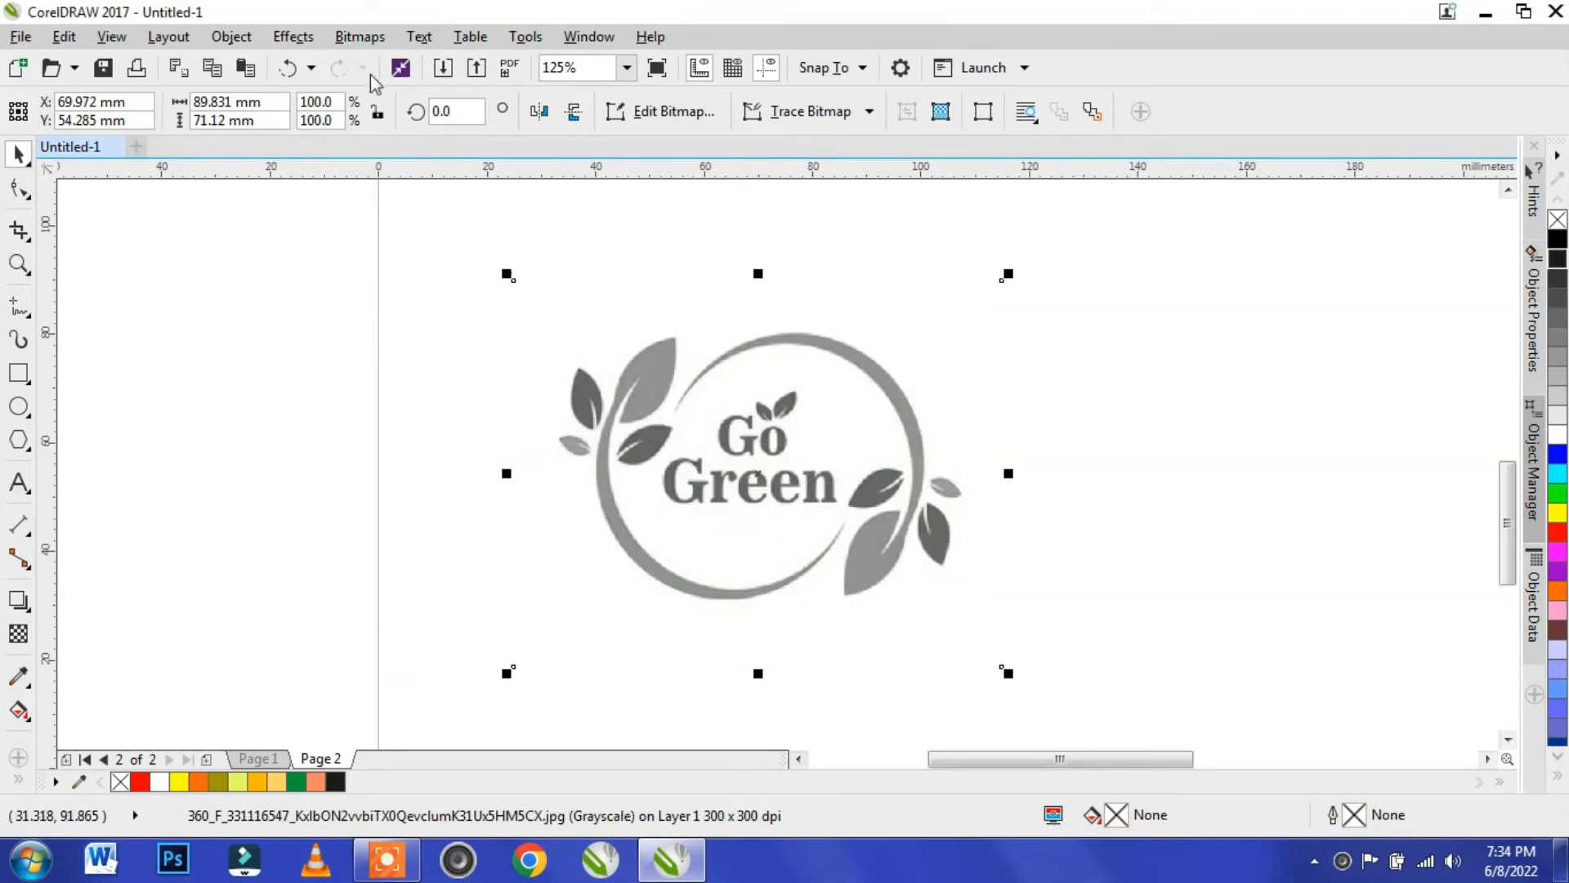
- Darken the grayscale Go Green logo by applying a Gamma adjustment of about 0.46
{"action": "left_click", "coordinate": [297, 39]}
{"action": "mouse_move", "coordinate": [338, 68]}
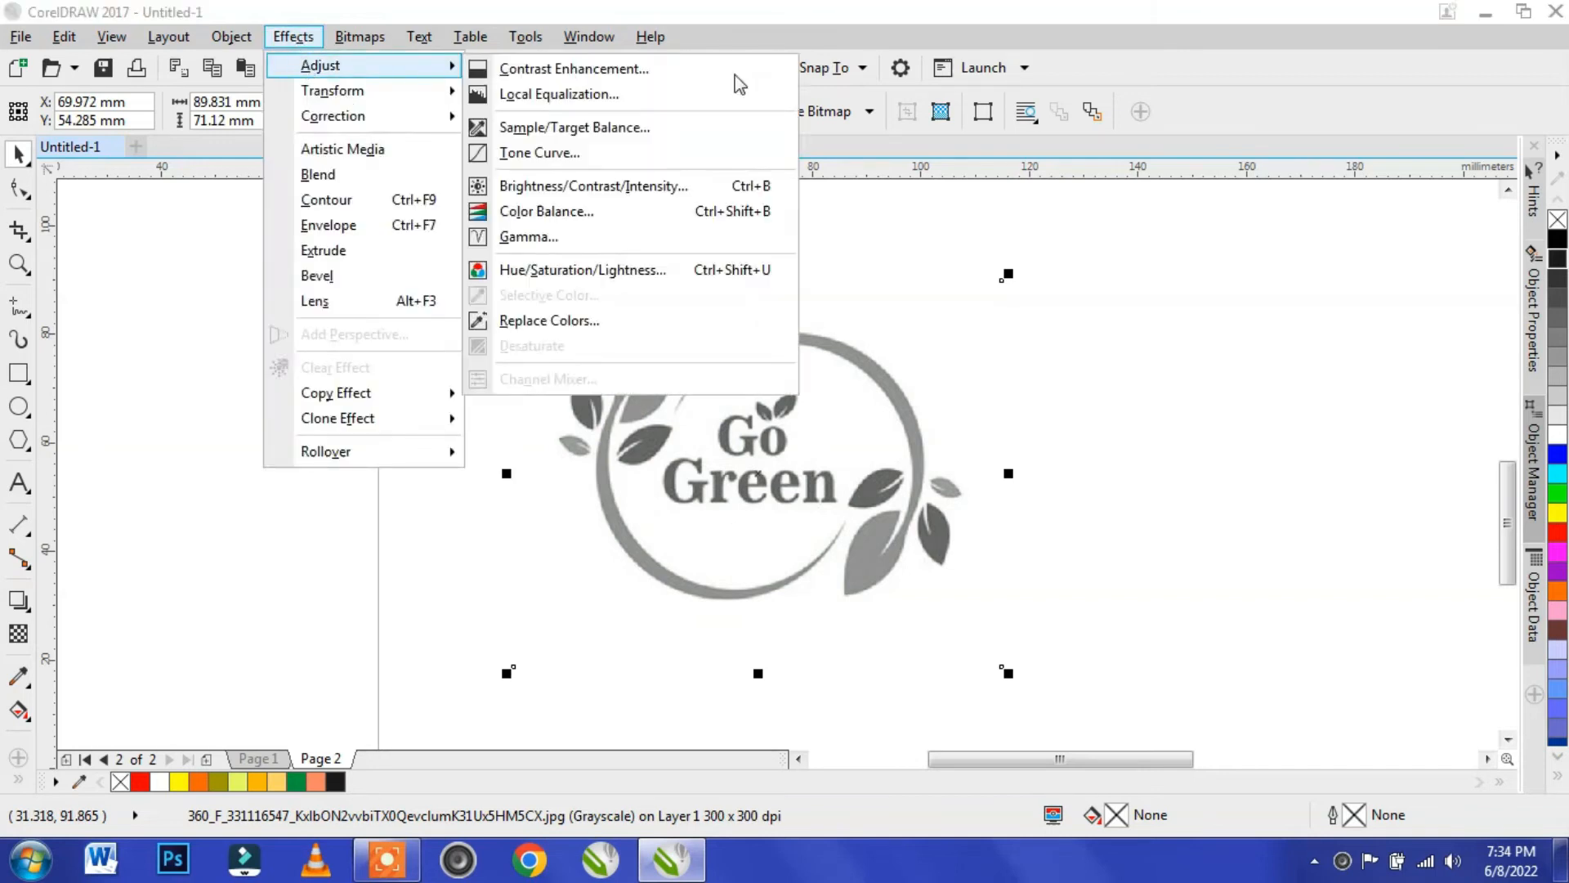
{"action": "left_click", "coordinate": [562, 238]}
{"action": "left_click_drag", "start_coordinate": [797, 338], "coordinate": [1126, 213]}
{"action": "left_click", "coordinate": [1016, 282]}
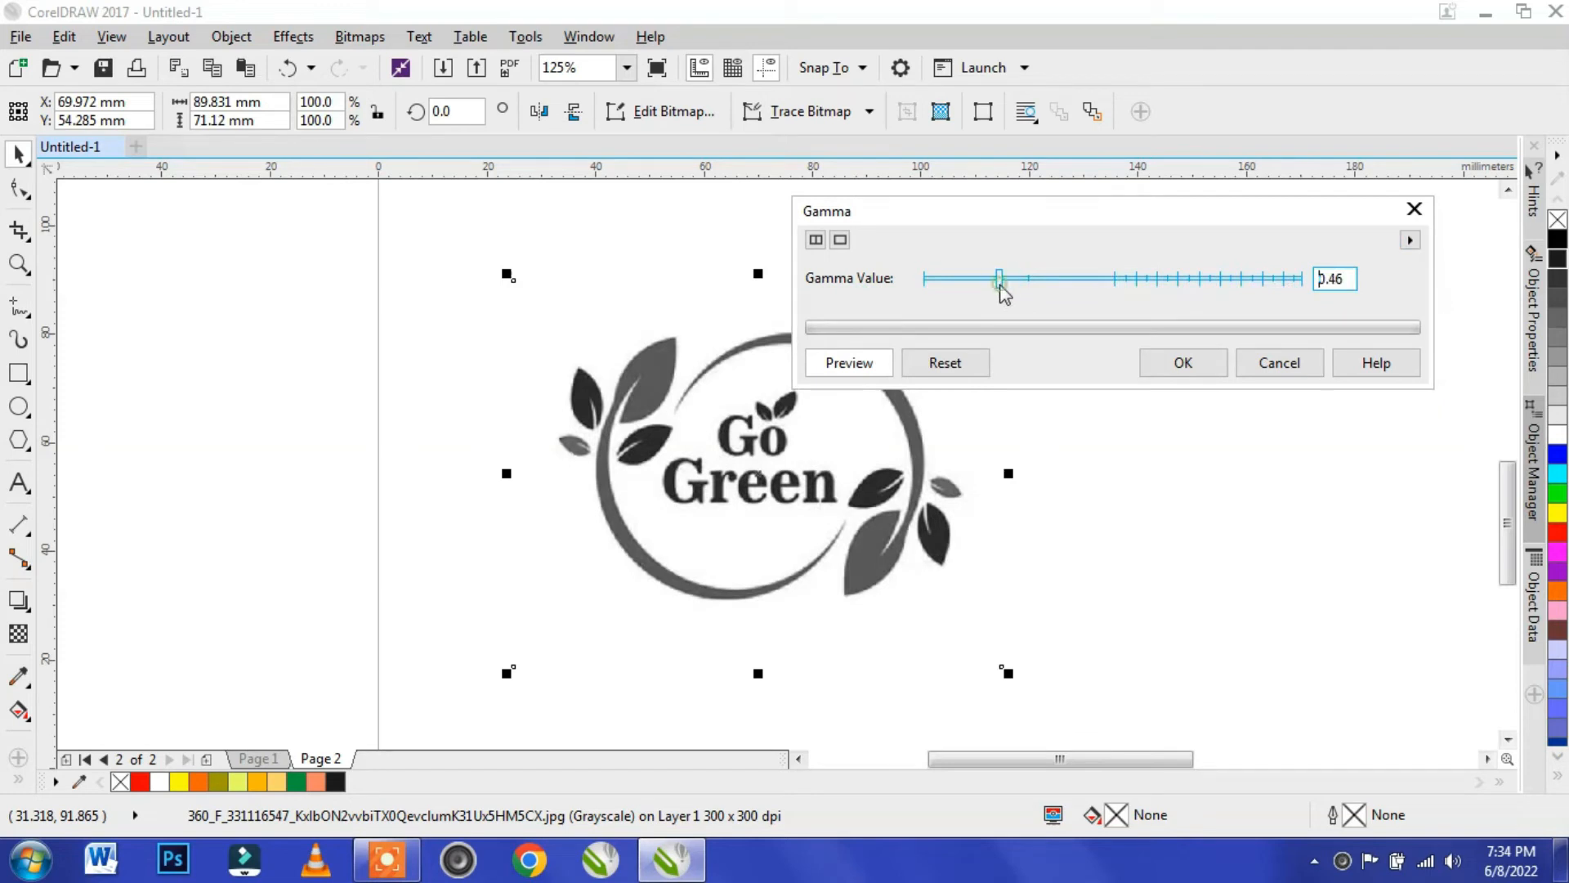
{"action": "left_click", "coordinate": [1186, 369]}
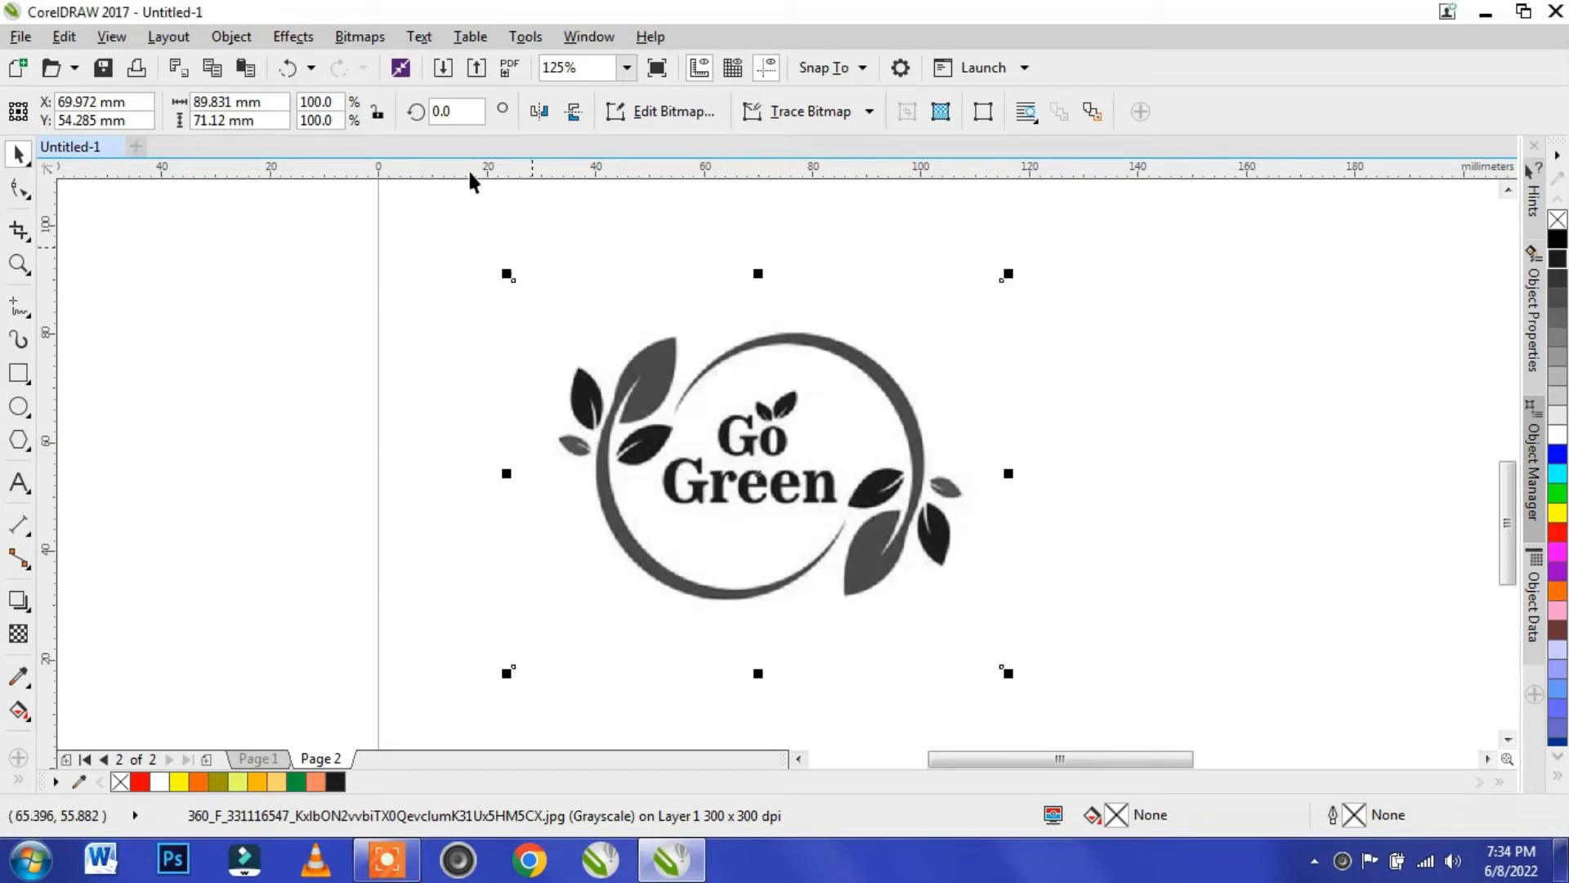
- Convert the grayscale logo to a 1-bit black-and-white bitmap using Line Art with a threshold of 110
{"action": "left_click", "coordinate": [360, 37]}
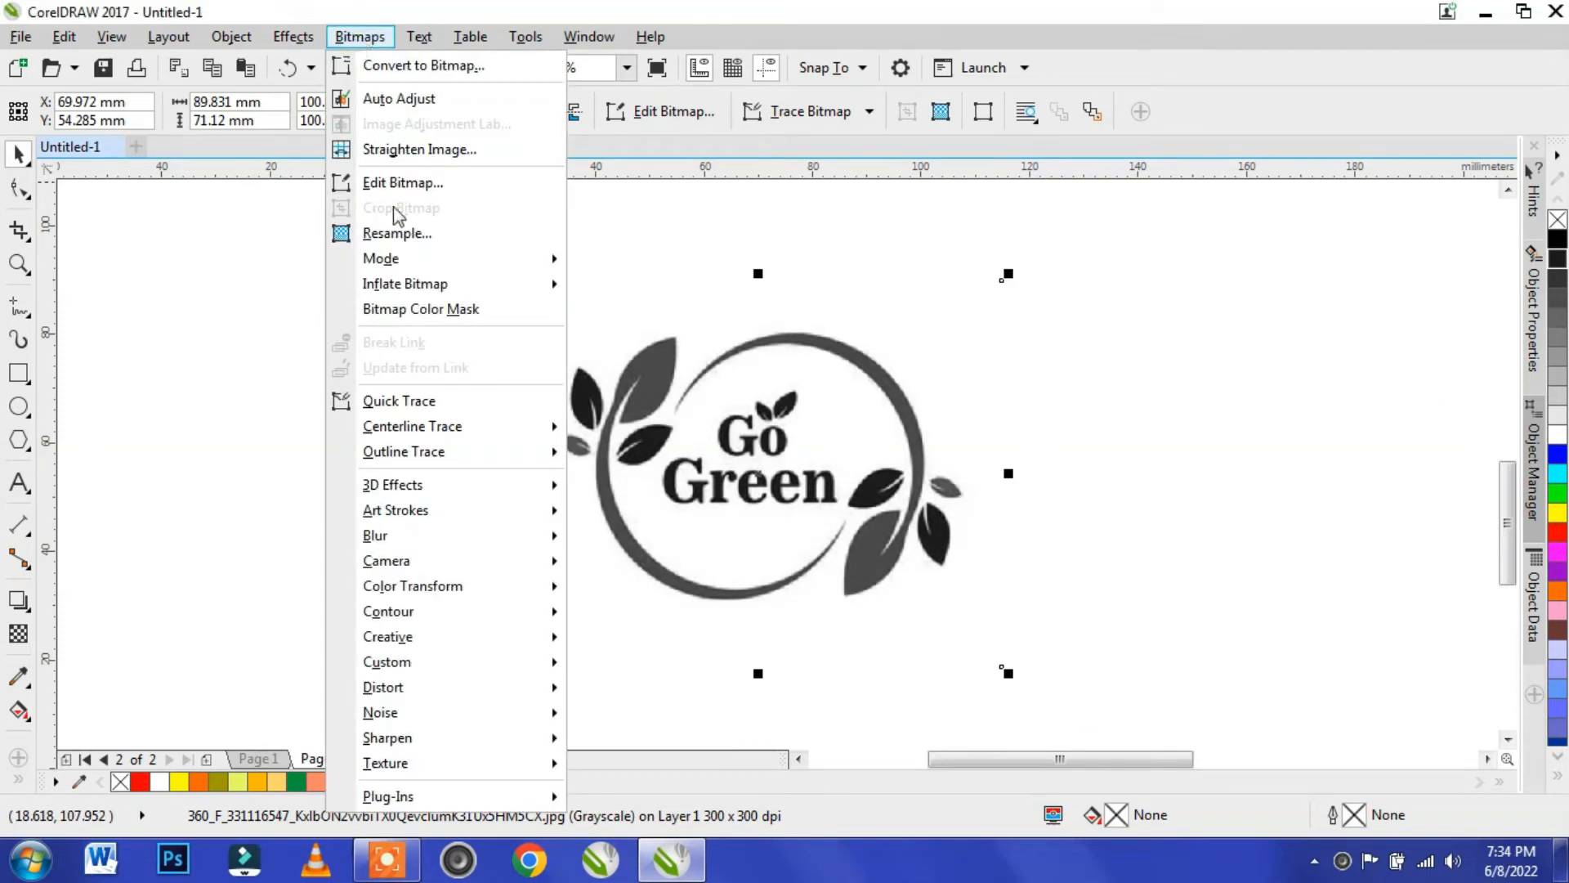
{"action": "mouse_move", "coordinate": [402, 262]}
{"action": "left_click", "coordinate": [679, 262]}
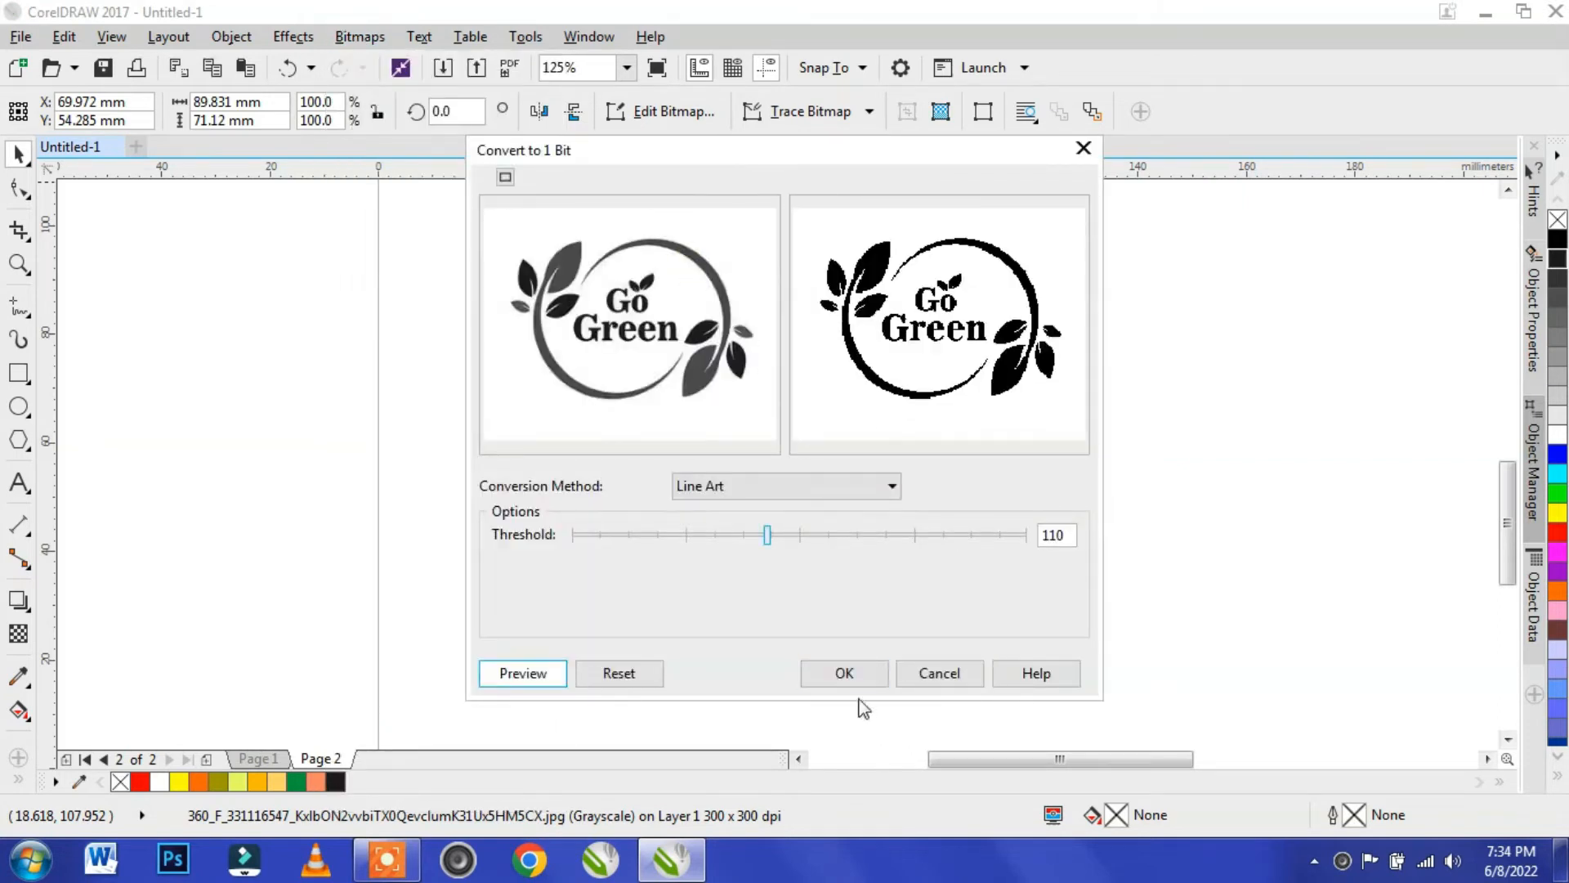
{"action": "left_click", "coordinate": [849, 673]}
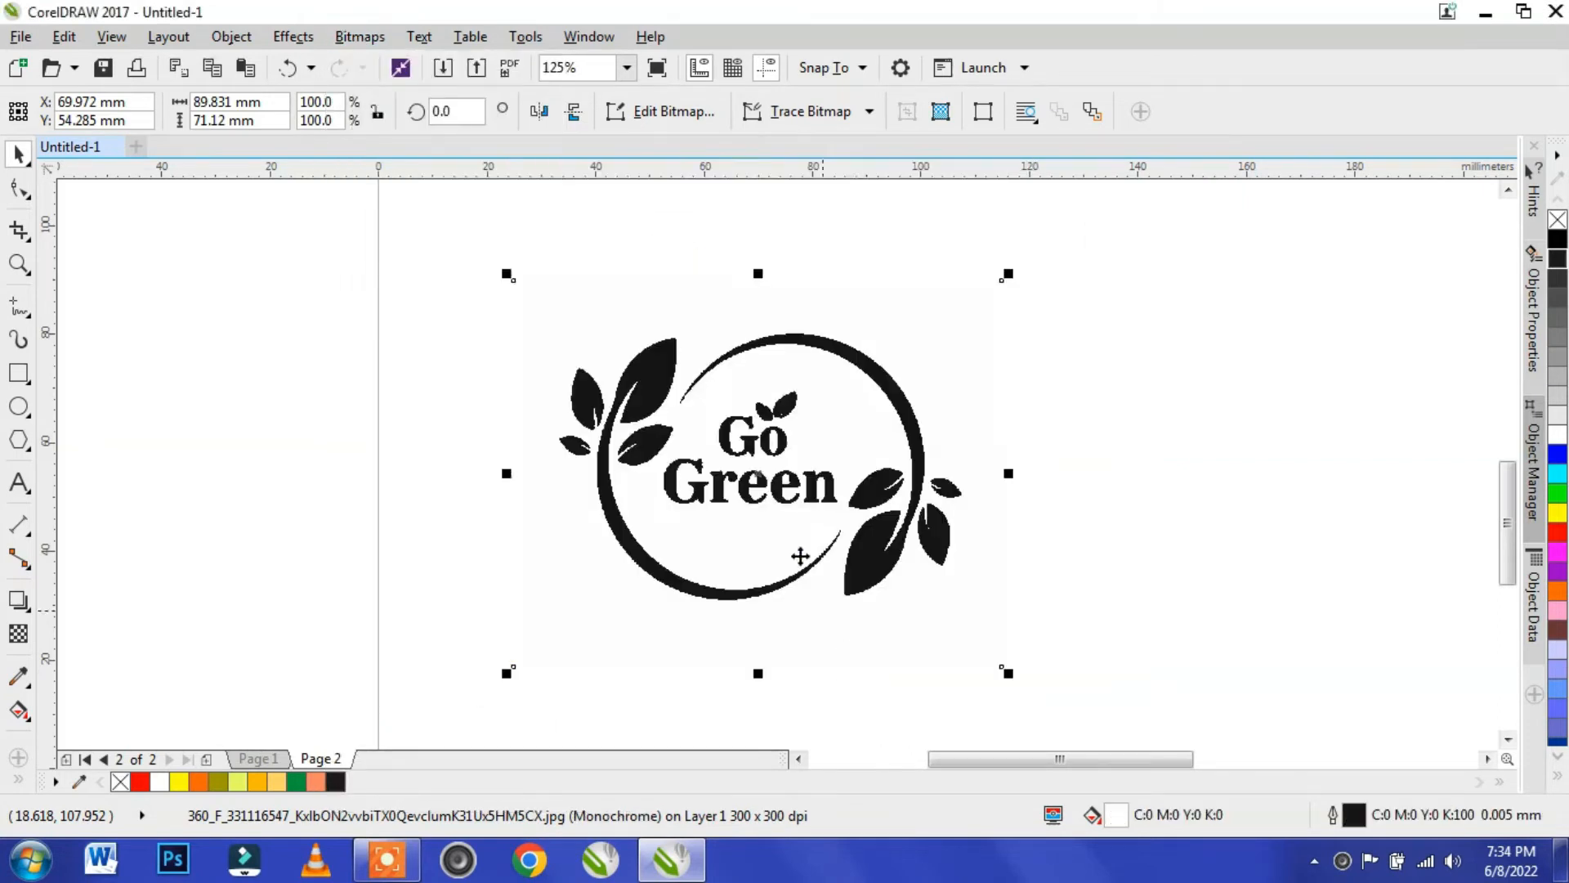
- Open a Low Quality Image outline trace of the black-and-white logo and inspect its lettering in the preview
{"action": "left_click", "coordinate": [820, 111]}
{"action": "mouse_move", "coordinate": [882, 191]}
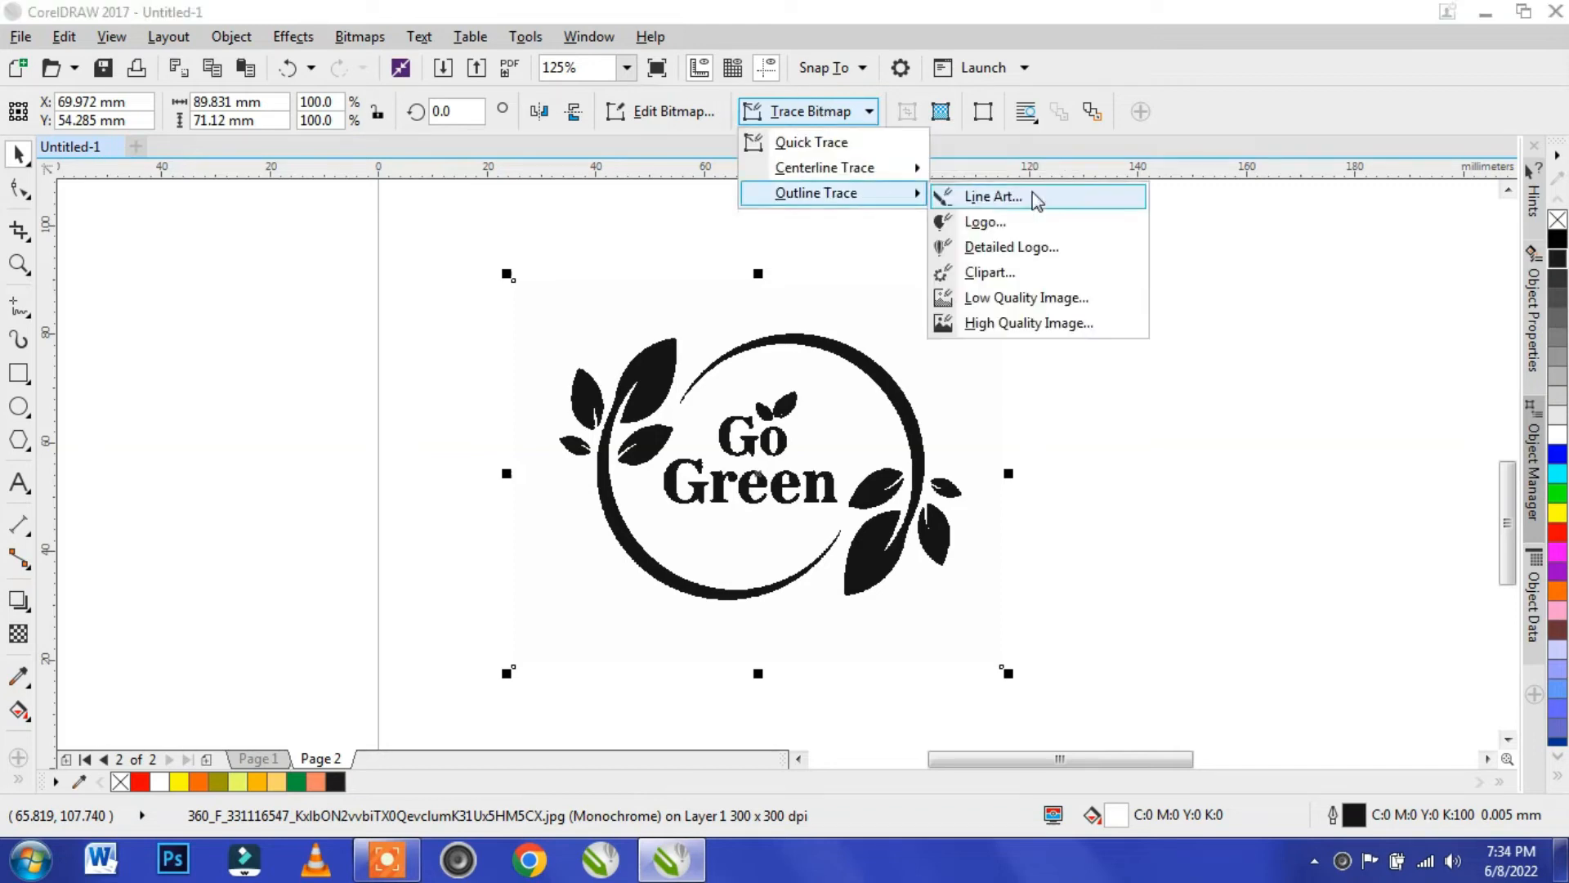
{"action": "left_click", "coordinate": [1040, 299]}
{"action": "left_click", "coordinate": [493, 422]}
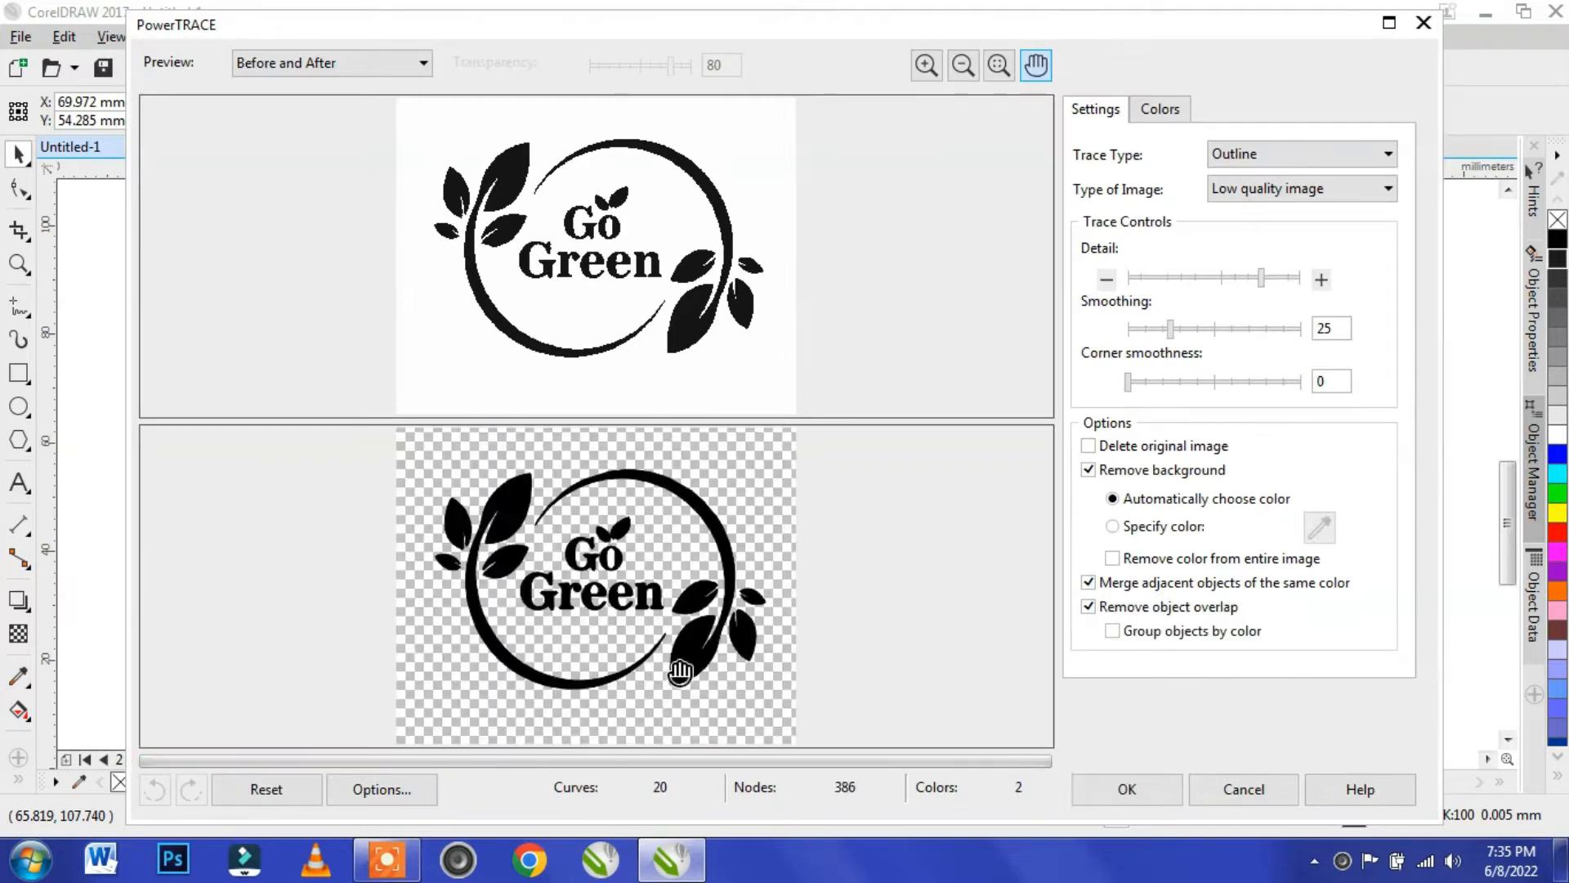
{"action": "scroll", "coordinate": [680, 656], "scroll_direction": "up", "scroll_amount": 3}
{"action": "left_click_drag", "start_coordinate": [599, 490], "coordinate": [764, 667]}
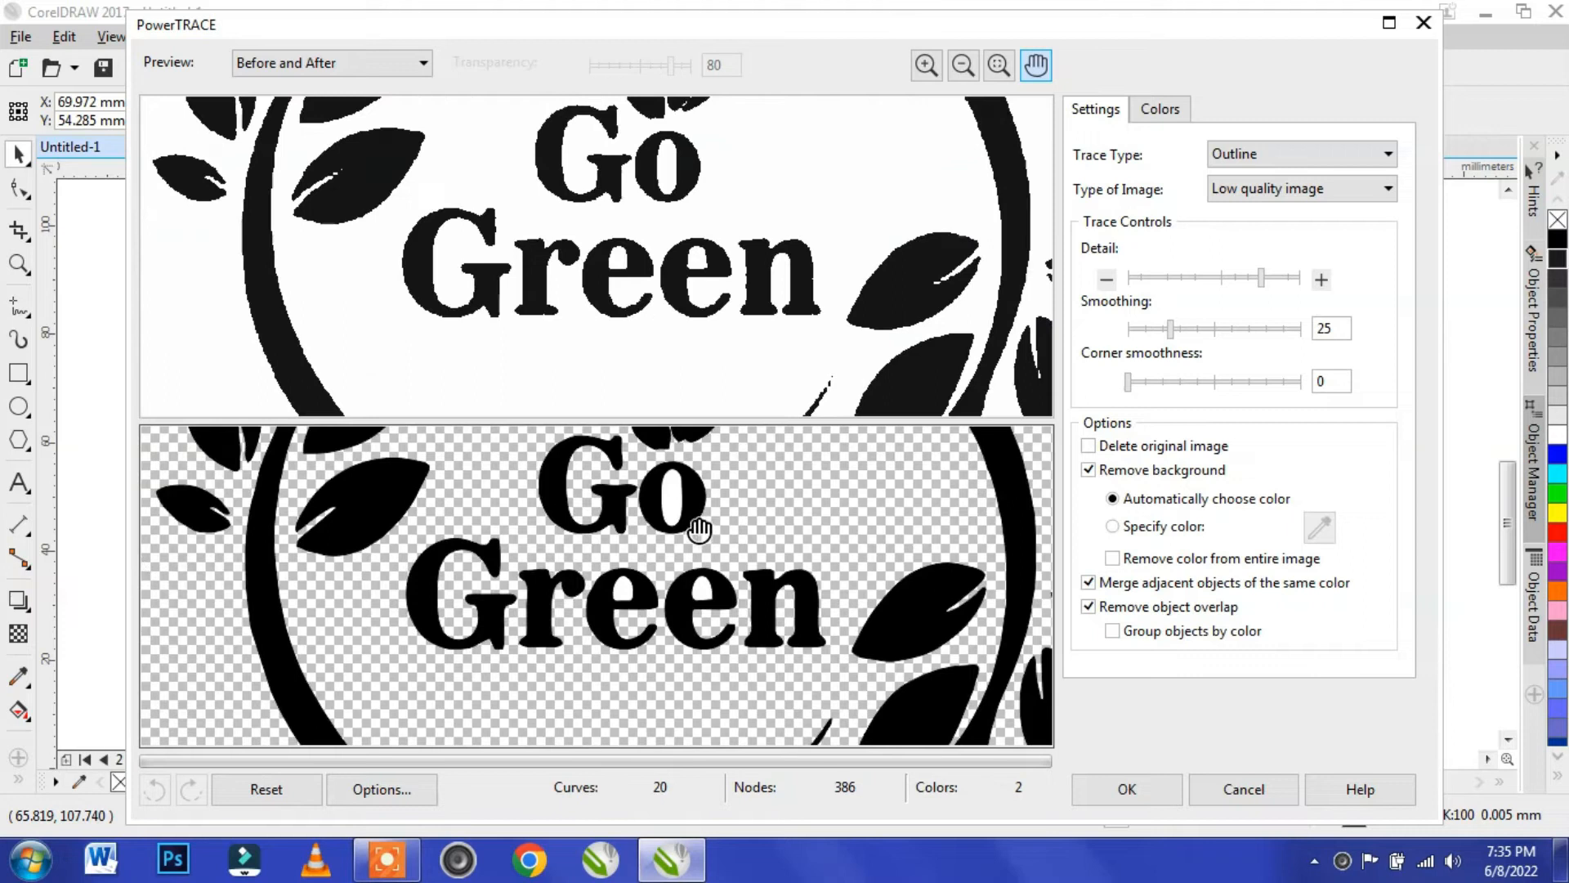
- Apply the trace with background color removed from the entire image, detail near maximum and smoothing at 38
{"action": "left_click", "coordinate": [1117, 558]}
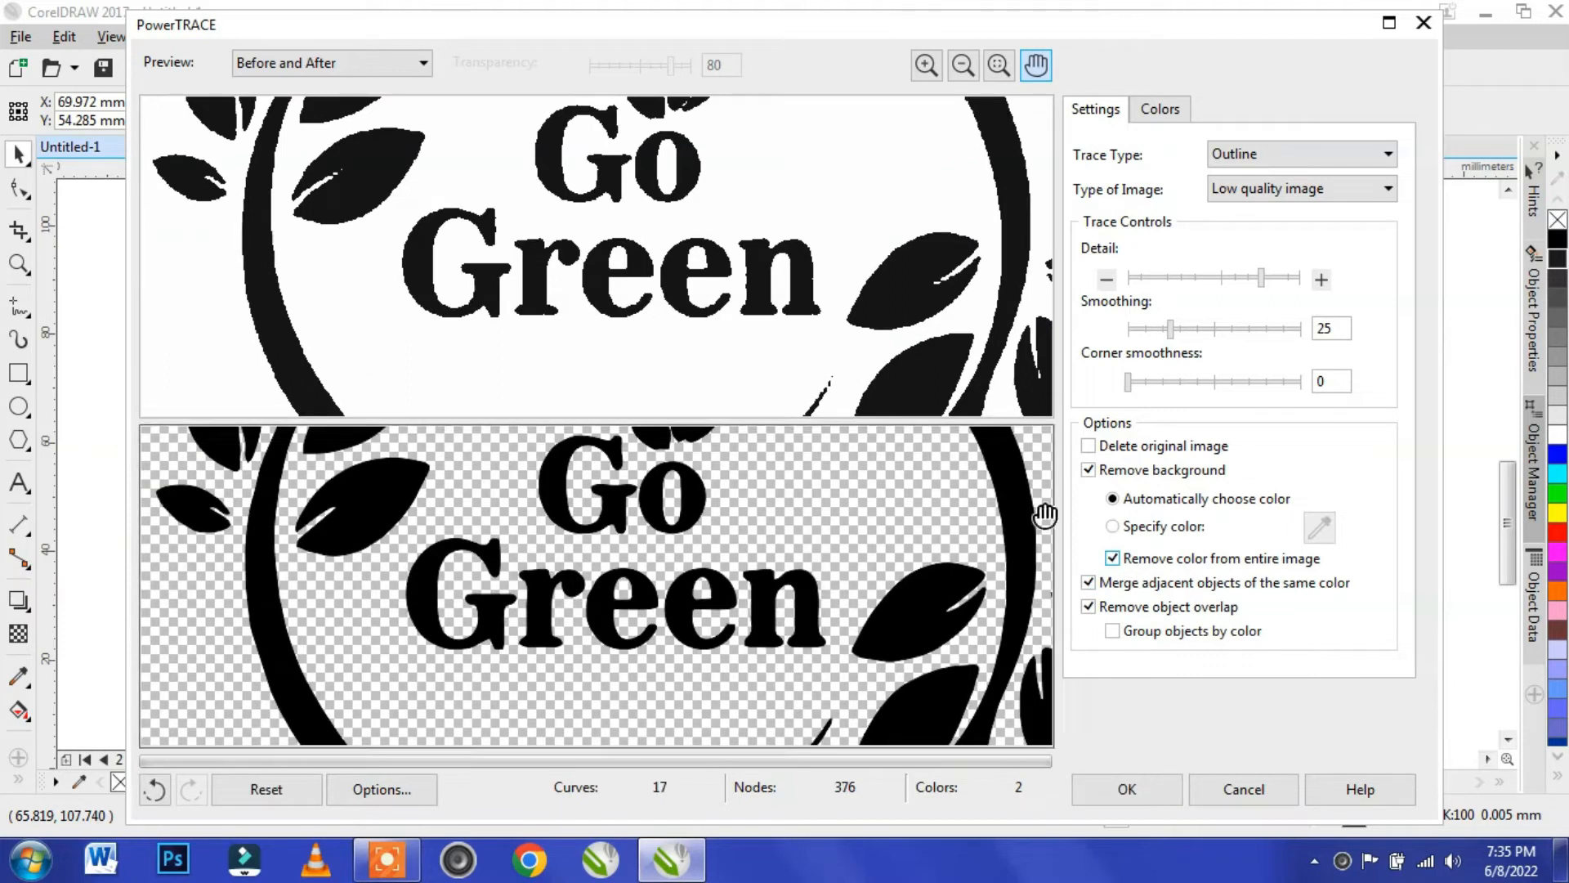
{"action": "left_click", "coordinate": [1299, 278]}
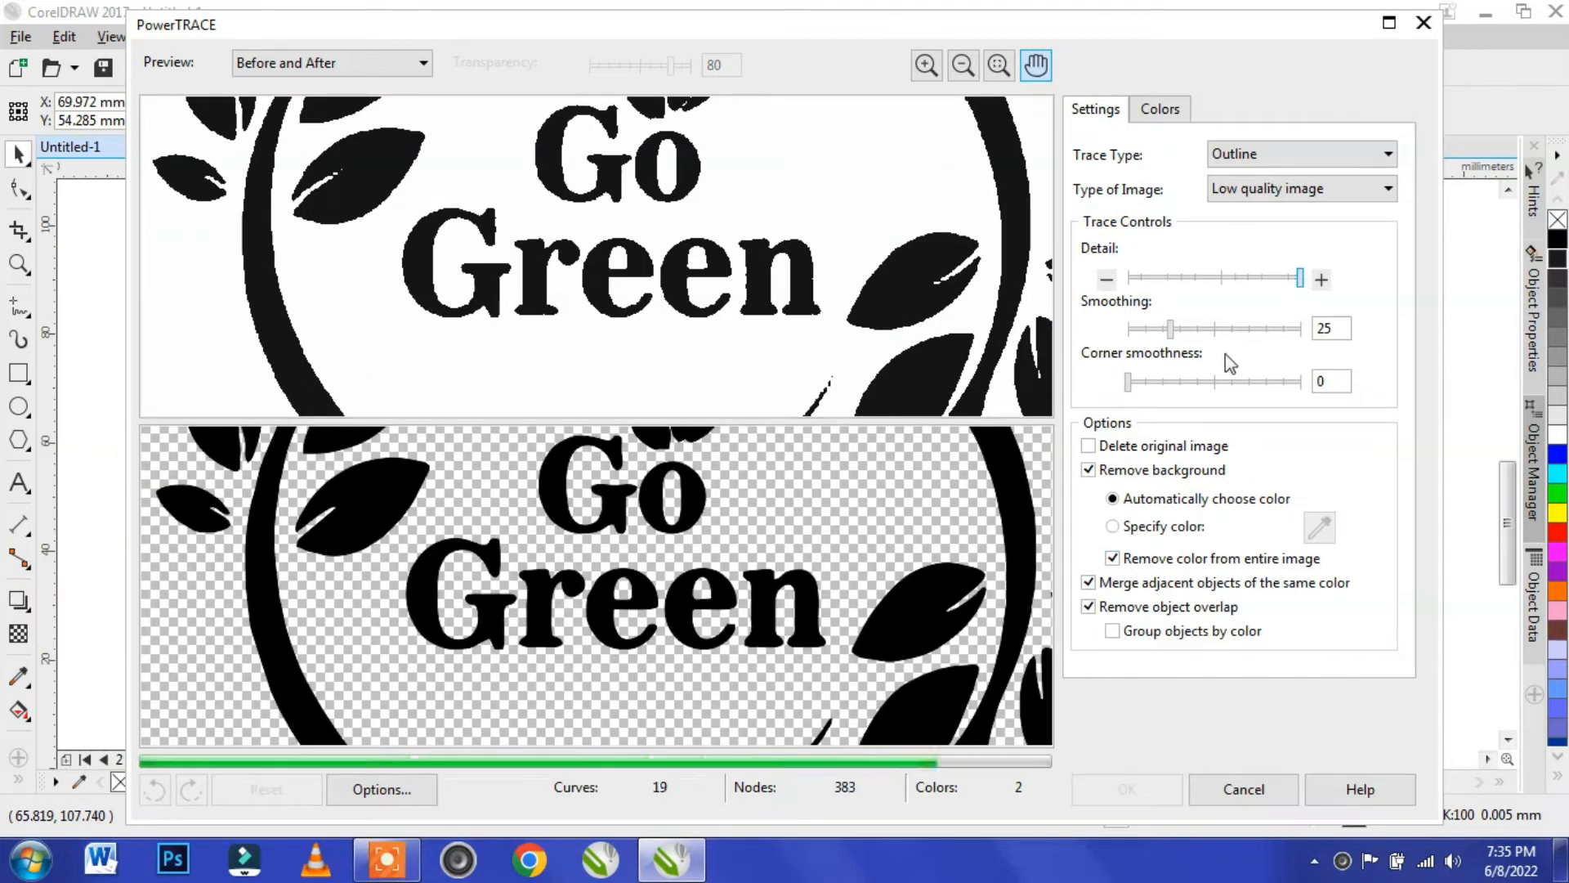
{"action": "left_click", "coordinate": [1185, 329]}
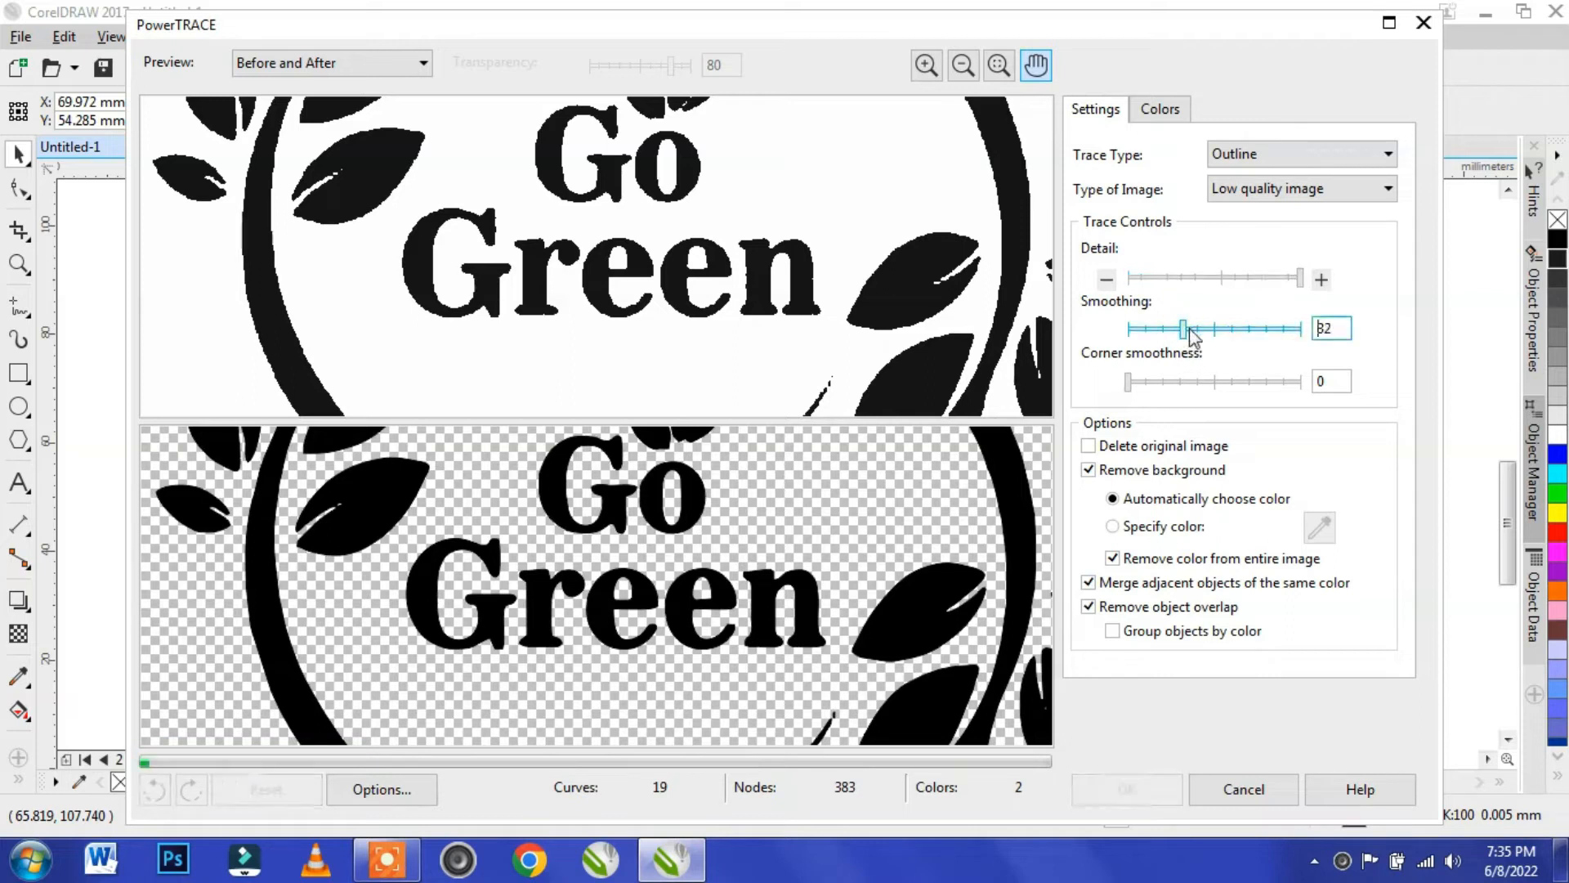
{"action": "left_click_drag", "start_coordinate": [1299, 279], "coordinate": [1289, 279]}
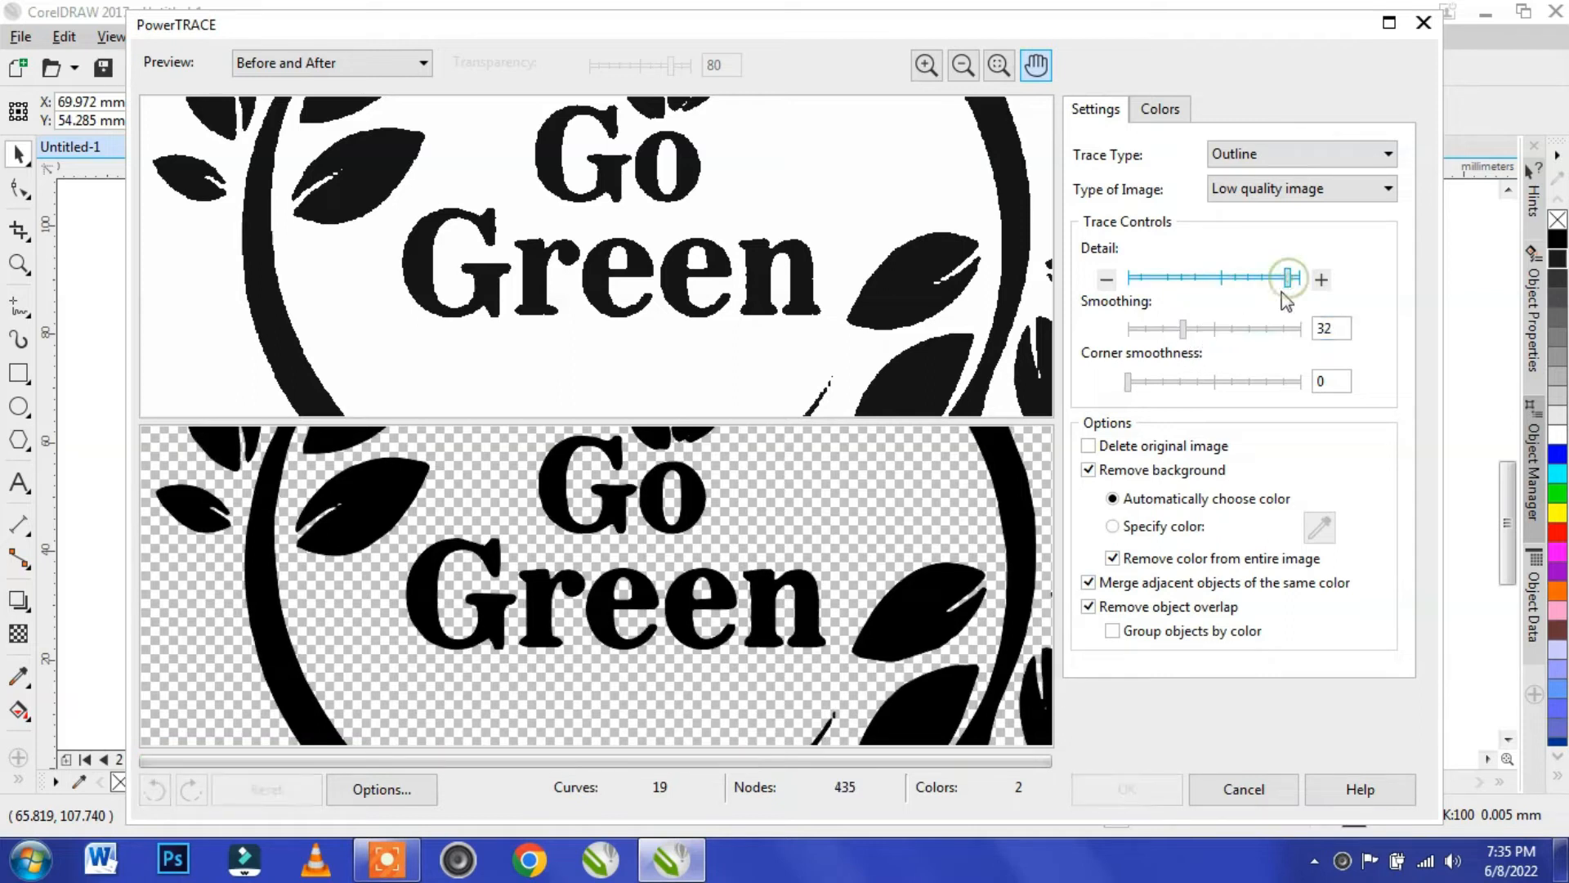
{"action": "left_click", "coordinate": [1194, 330]}
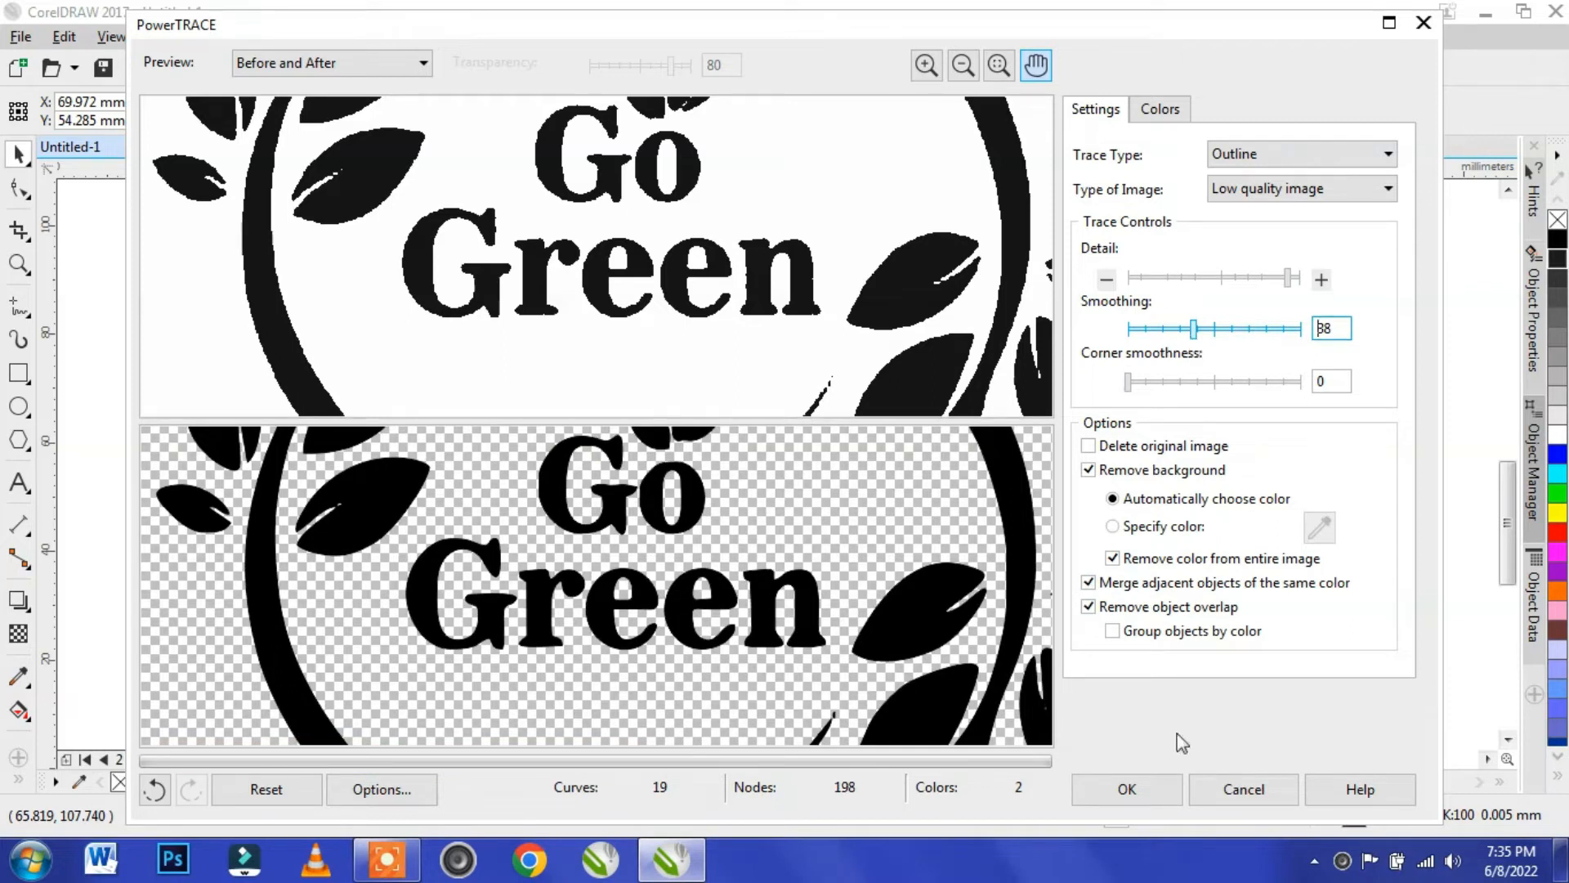
{"action": "left_click", "coordinate": [1158, 791]}
- Move the traced logo aside and delete the black-and-white bitmap behind it
{"action": "scroll", "coordinate": [731, 505], "scroll_direction": "down", "scroll_amount": 2}
{"action": "mouse_move", "coordinate": [743, 484]}
{"action": "left_mouse_down"}
{"action": "mouse_move", "coordinate": [983, 494]}
{"action": "mouse_move", "coordinate": [760, 532]}
{"action": "mouse_move", "coordinate": [667, 495]}
{"action": "left_mouse_up"}
{"action": "left_click", "coordinate": [777, 508]}
{"action": "key", "text": "Delete"}
- Ungroup the traced black Go Green logo into separate curves and clear the selection
{"action": "left_click_drag", "start_coordinate": [1509, 532], "coordinate": [1513, 495]}
{"action": "left_click", "coordinate": [797, 407]}
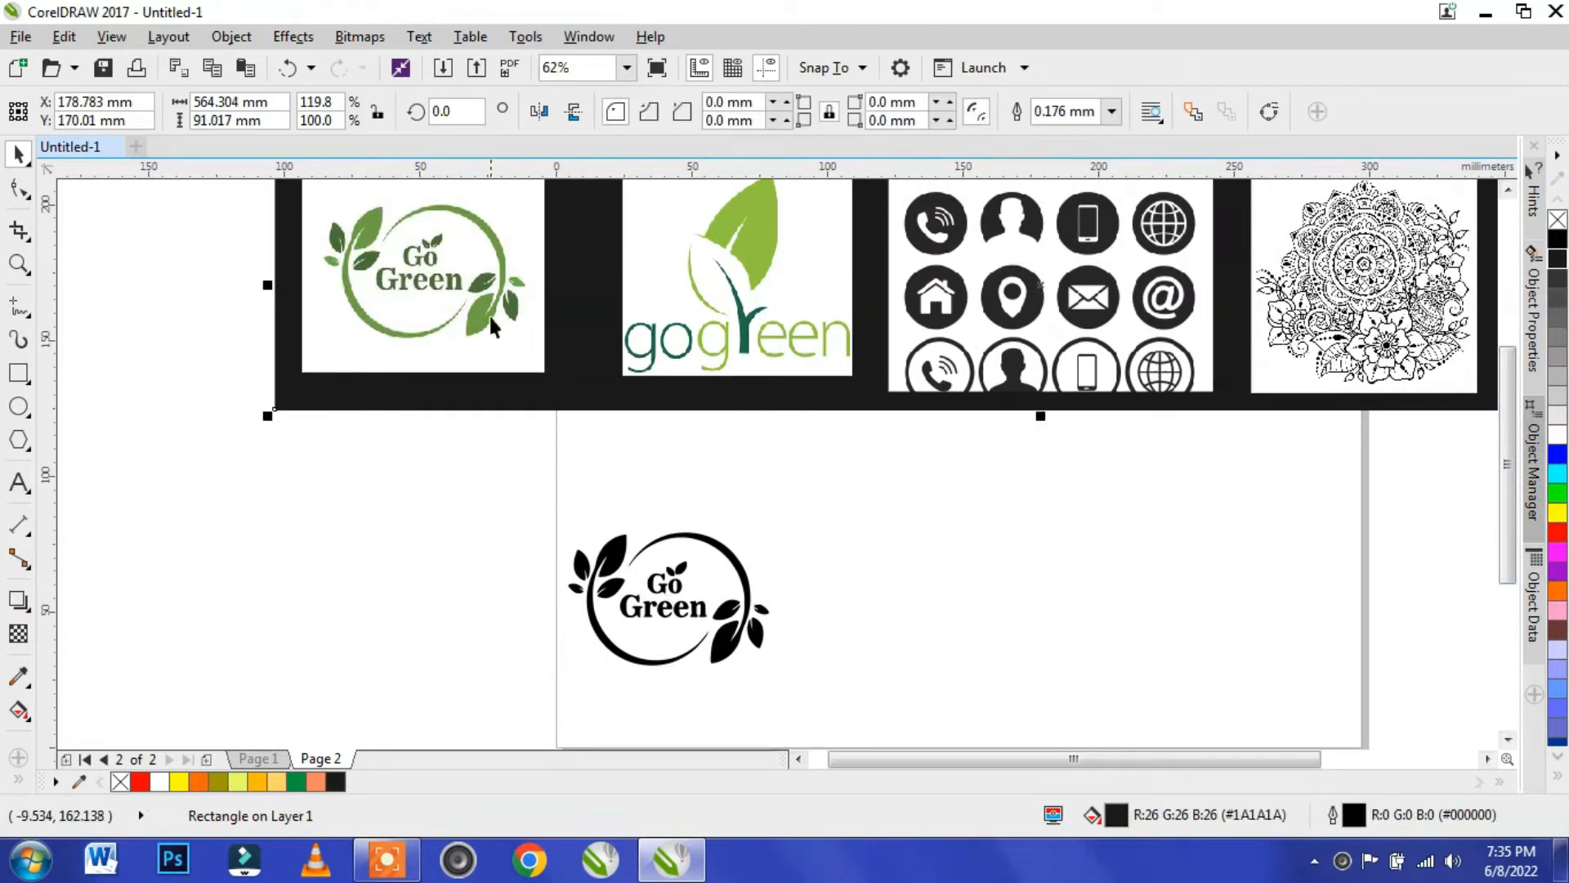
{"action": "left_click", "coordinate": [683, 582]}
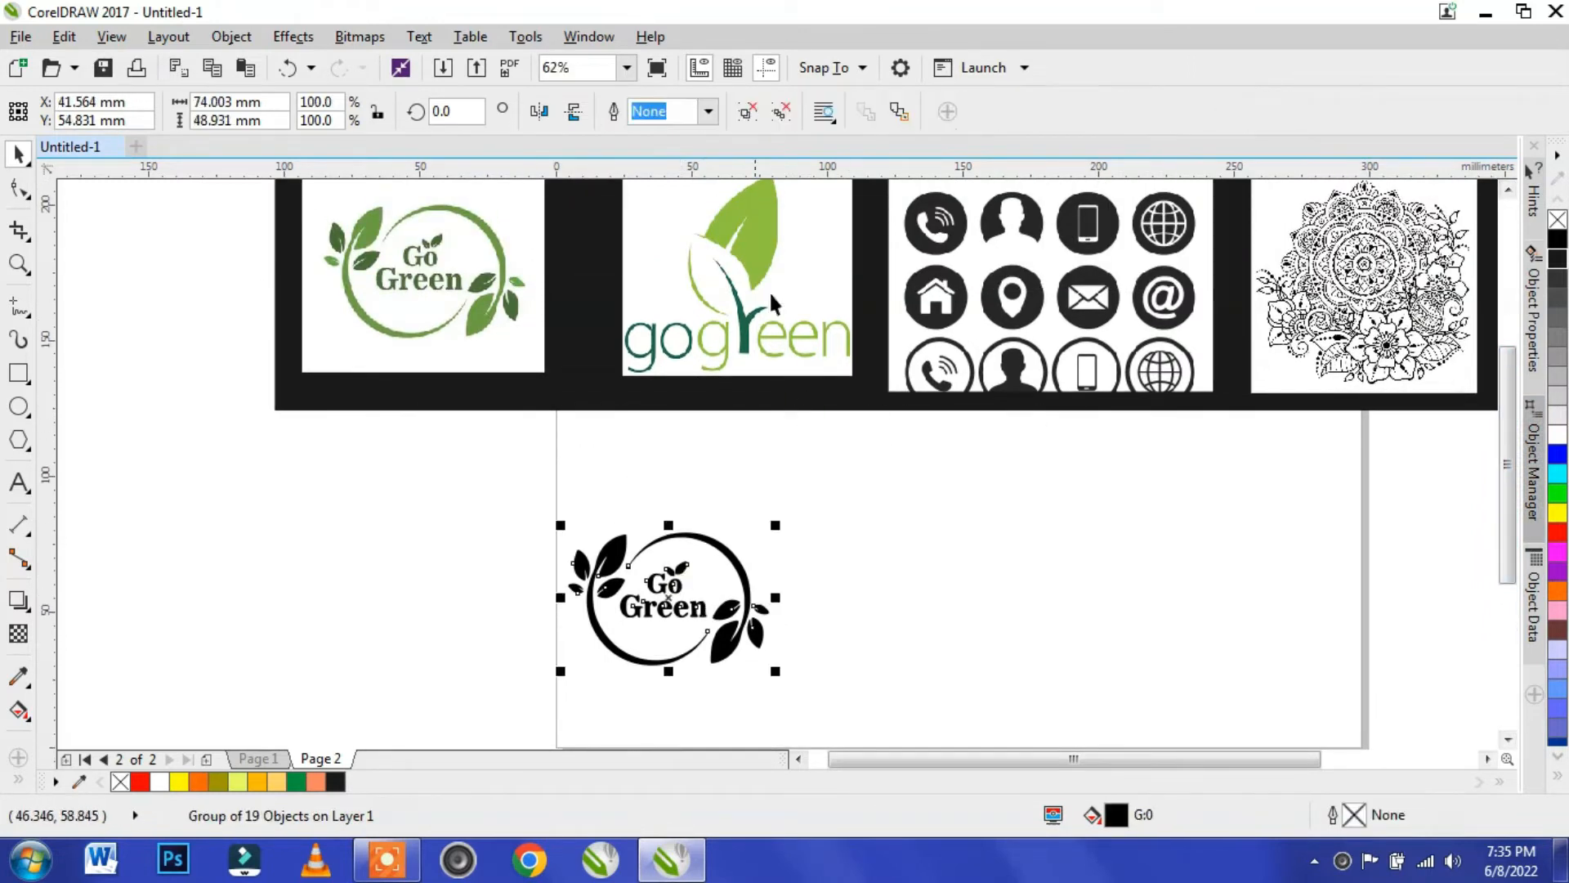
{"action": "left_click", "coordinate": [750, 110]}
{"action": "left_click", "coordinate": [858, 582]}
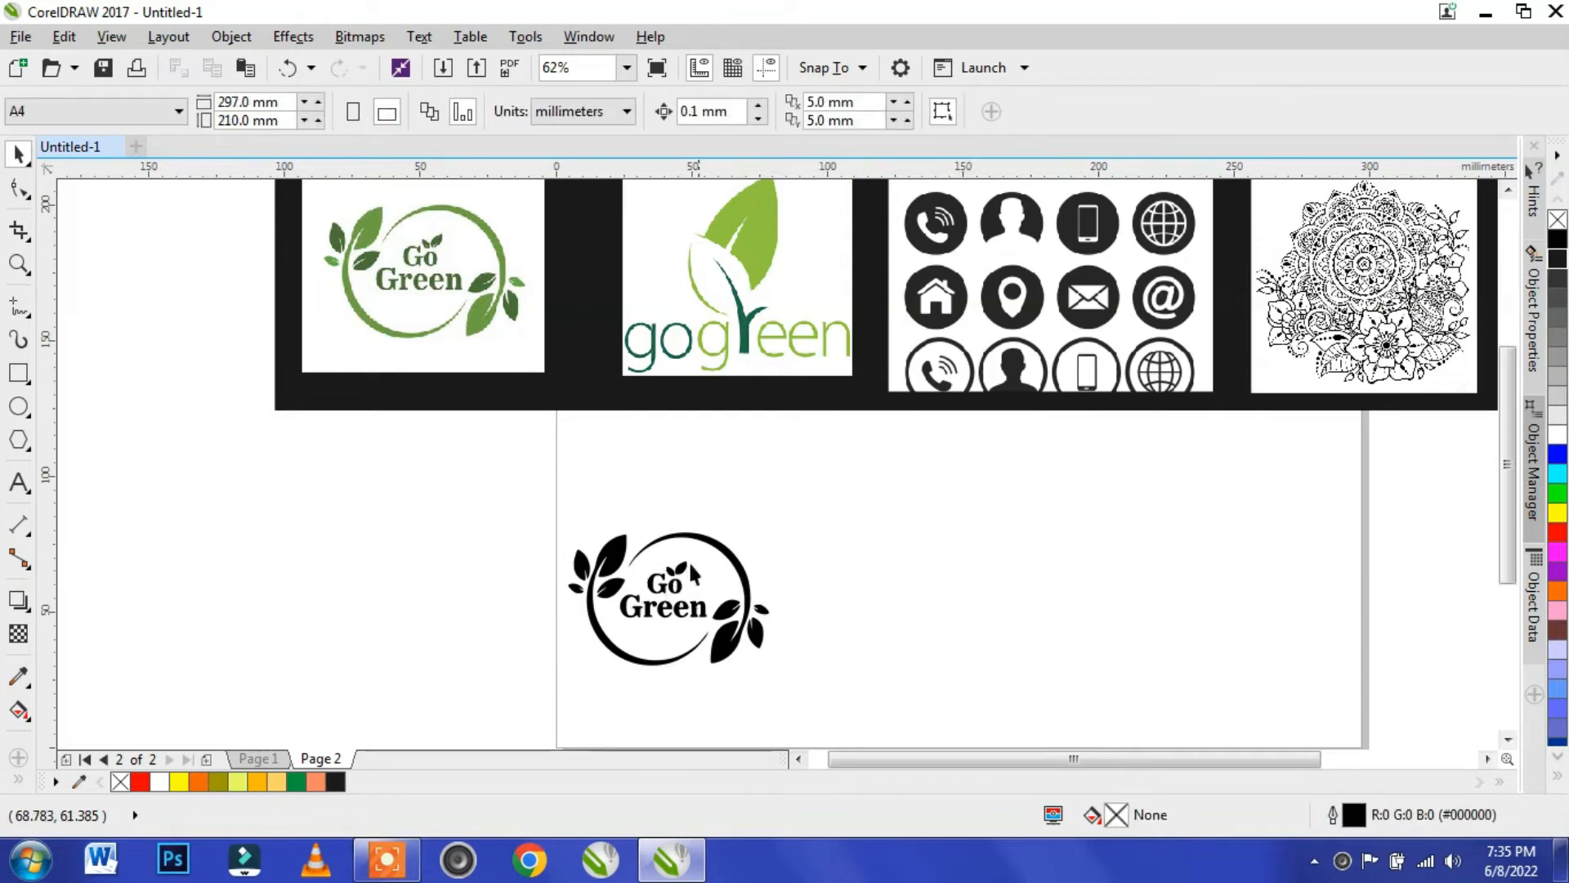
- Place a copy of the original green Go Green image beside the traced logo as a color reference
{"action": "left_click", "coordinate": [523, 372]}
{"action": "left_click_drag", "start_coordinate": [523, 372], "coordinate": [433, 605]}
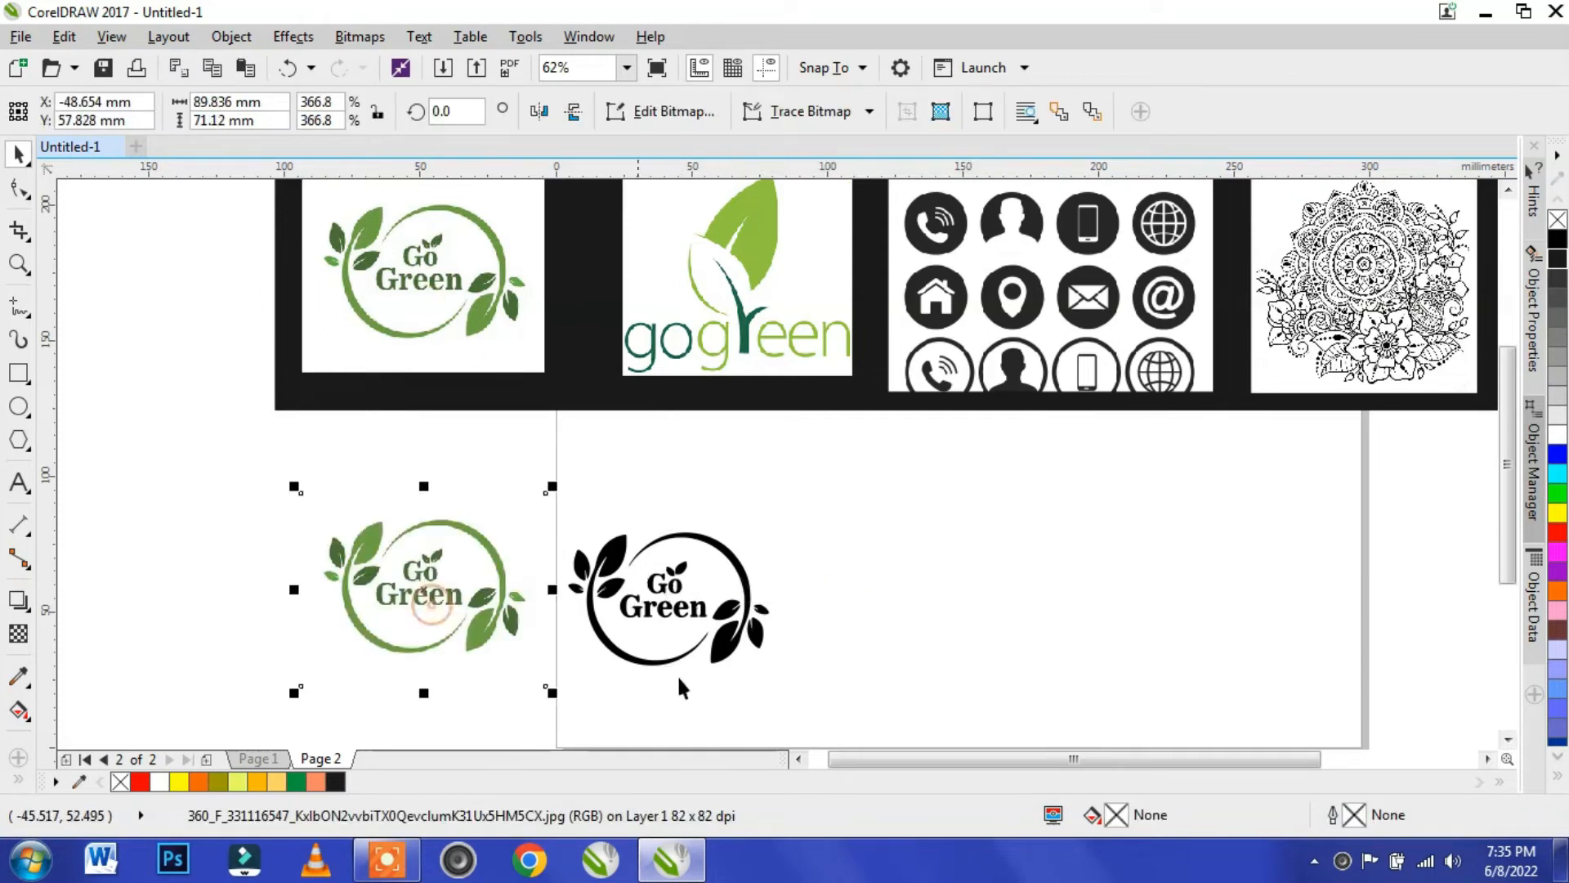
{"action": "scroll", "coordinate": [688, 675], "scroll_direction": "up", "scroll_amount": 2}
{"action": "left_click_drag", "start_coordinate": [988, 758], "coordinate": [933, 759]}
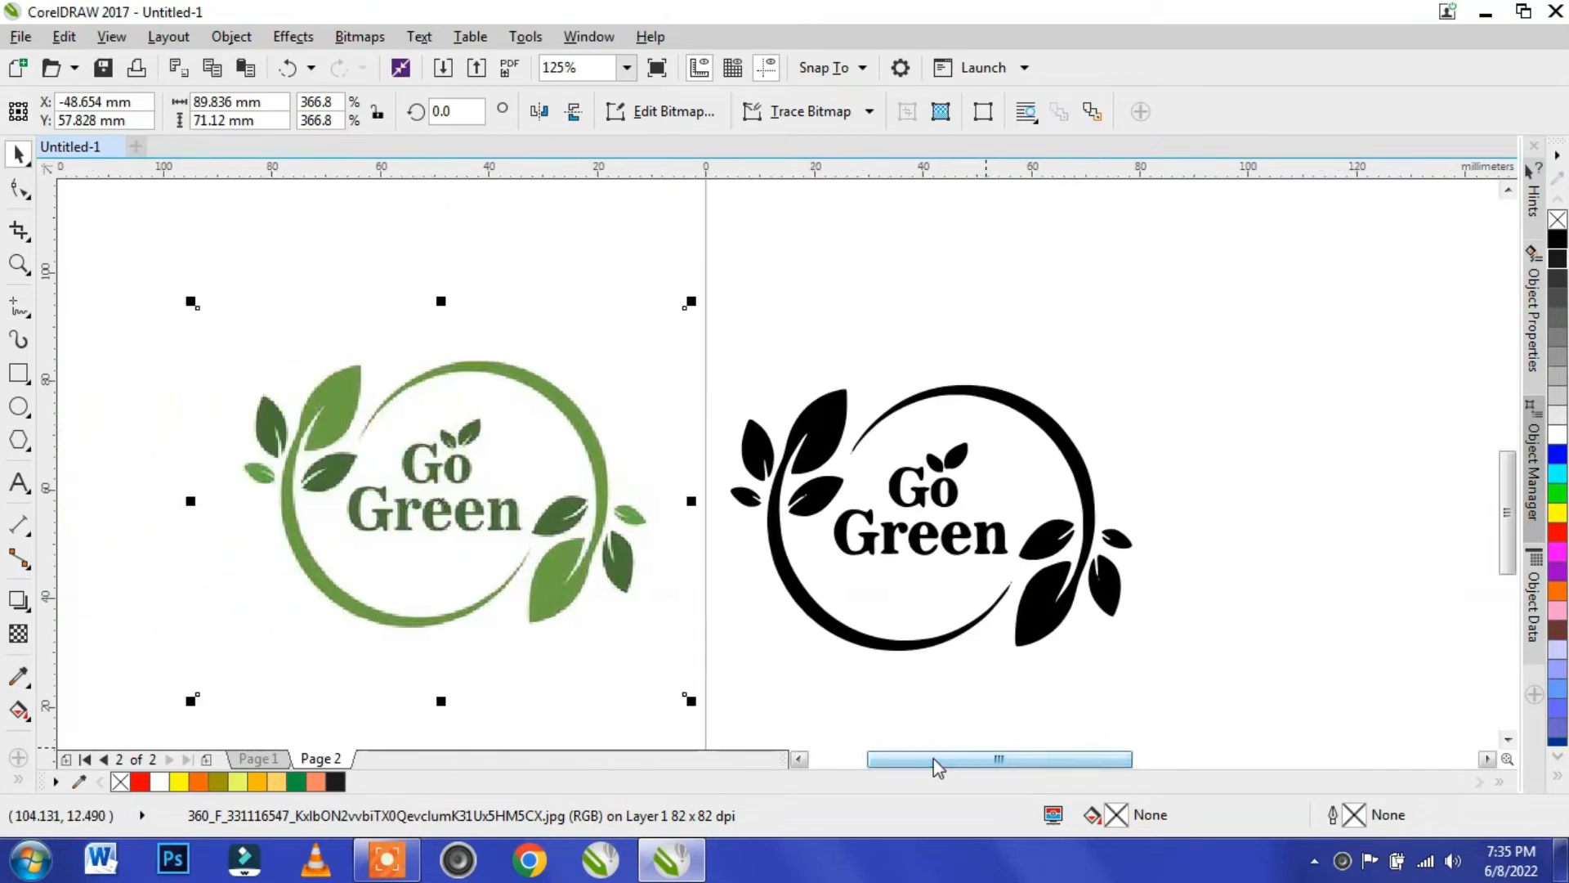
- Sample the light green from the reference ring and fill the traced ring, large leaves and smallest outer leaves with it
{"action": "left_click", "coordinate": [1028, 412]}
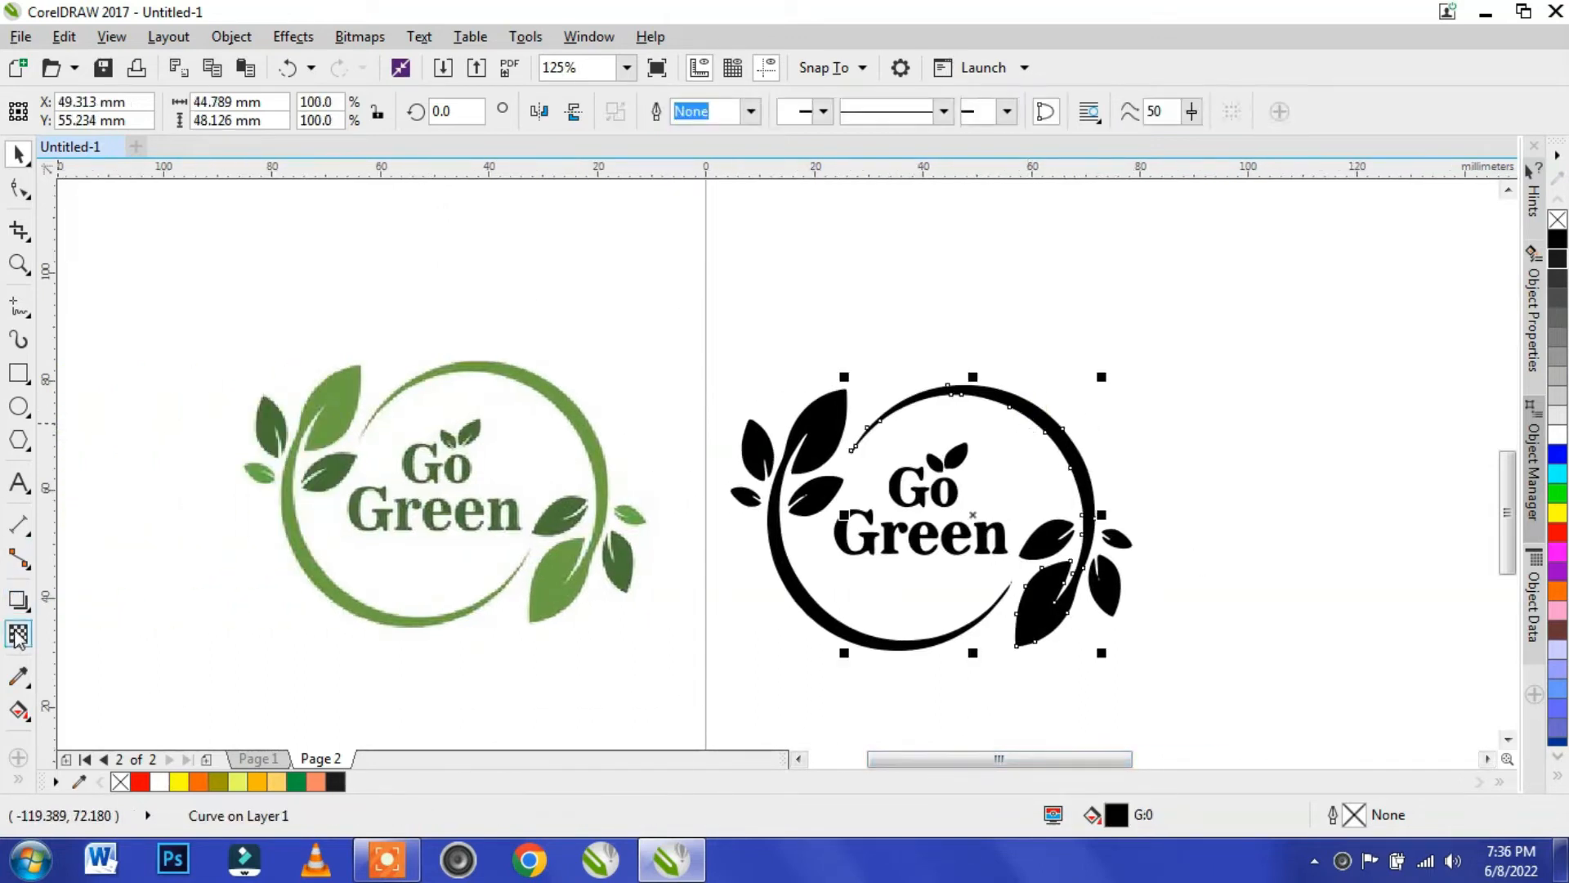
{"action": "left_click", "coordinate": [18, 677]}
{"action": "left_click", "coordinate": [580, 408]}
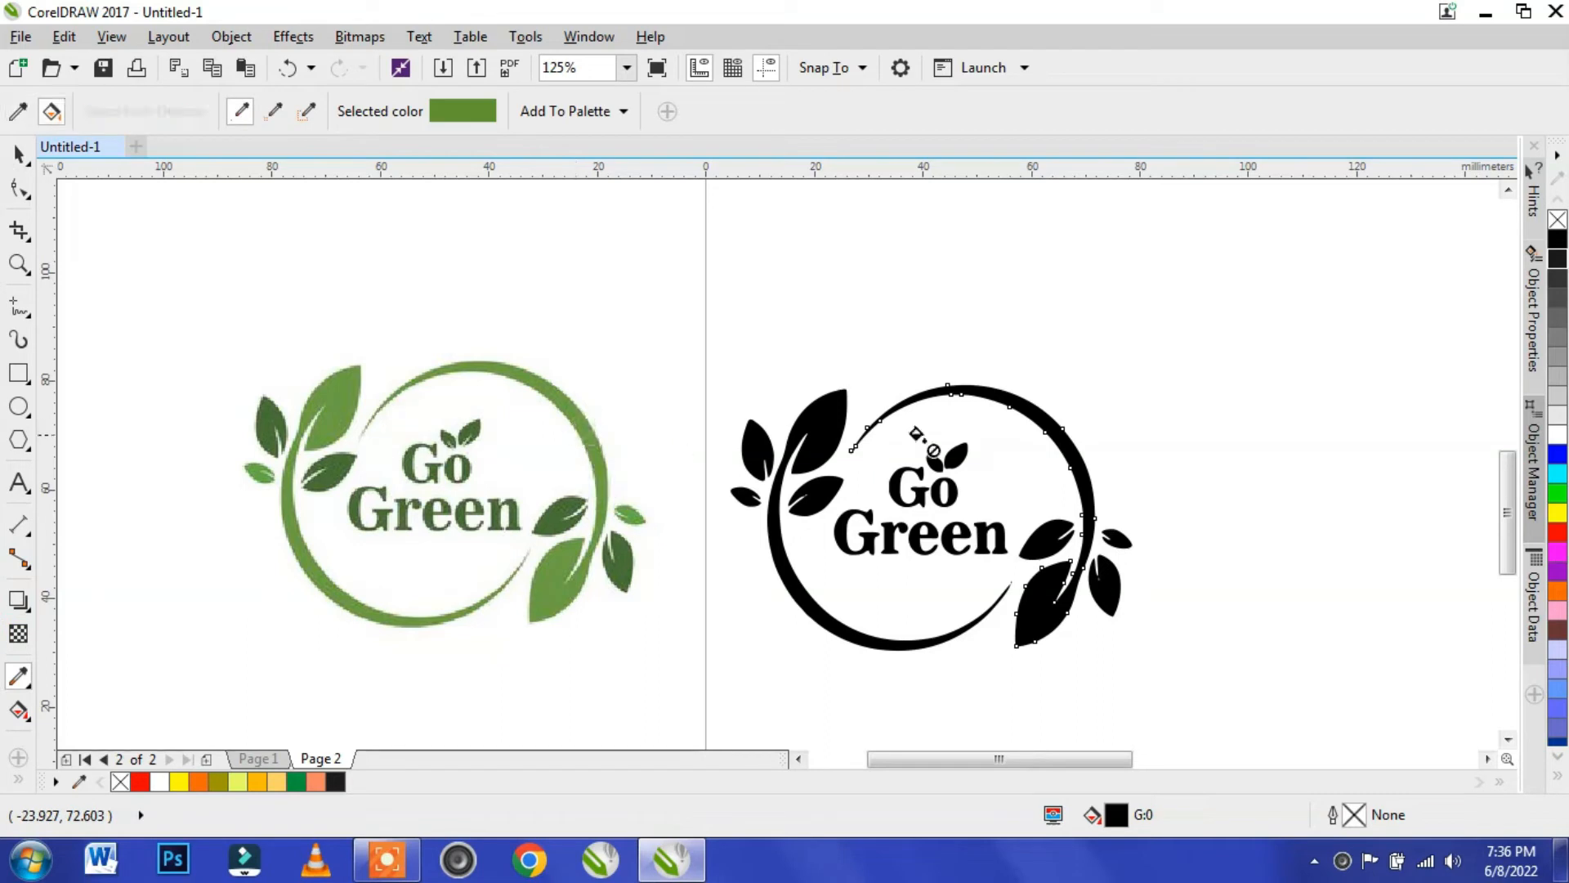
{"action": "left_click", "coordinate": [1067, 448]}
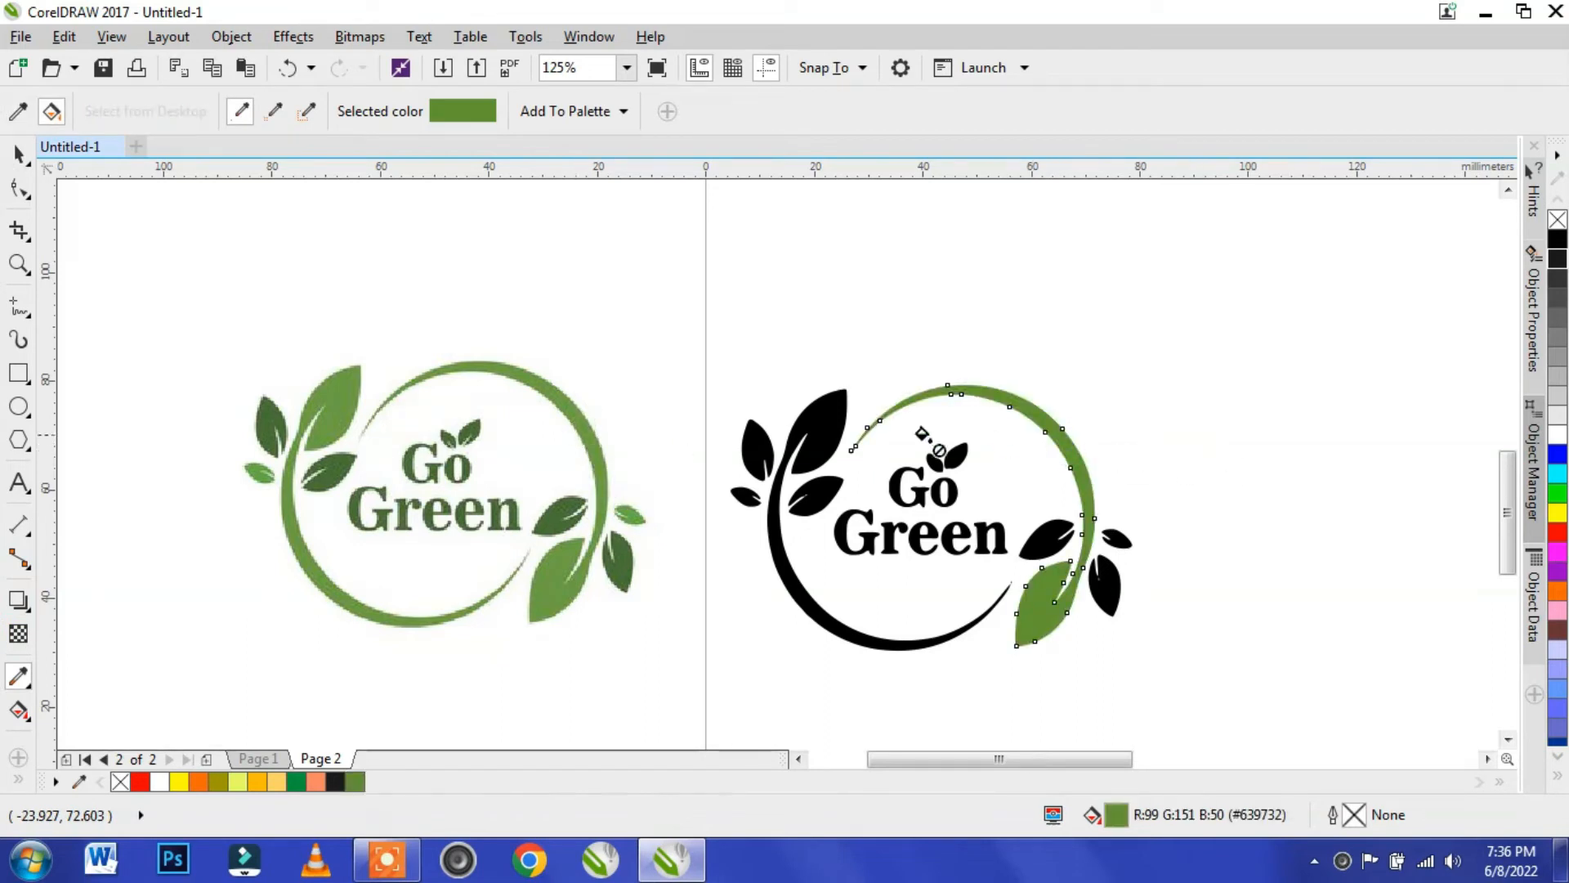
{"action": "left_click", "coordinate": [817, 412]}
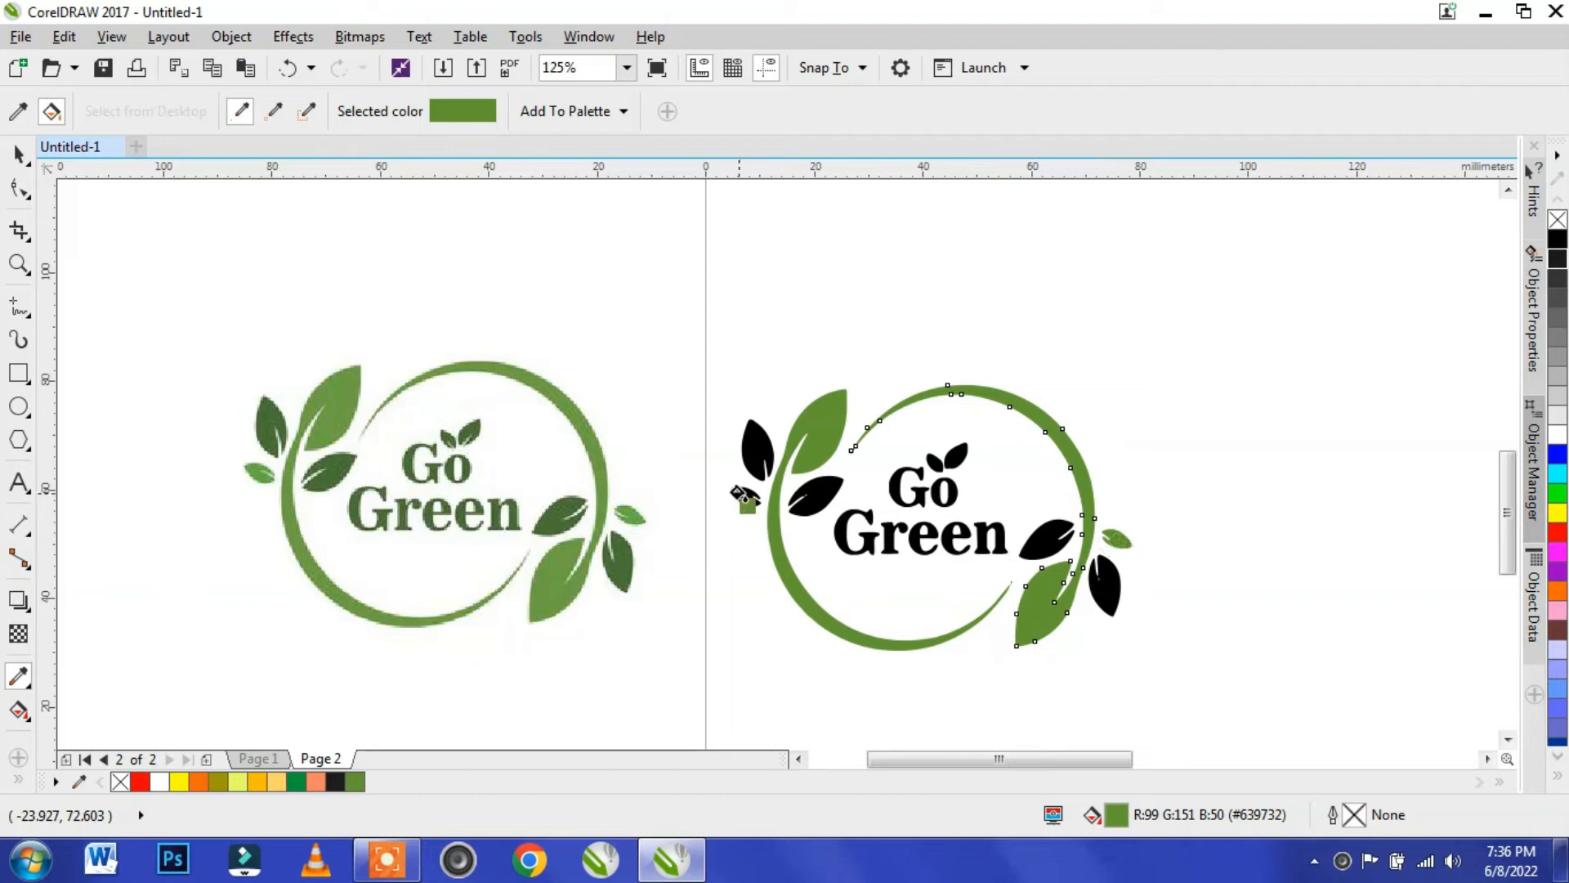
- Sample the dark green from a reference inner leaf and fill the four black leaves around the traced ring with it
{"action": "left_click", "coordinate": [18, 154]}
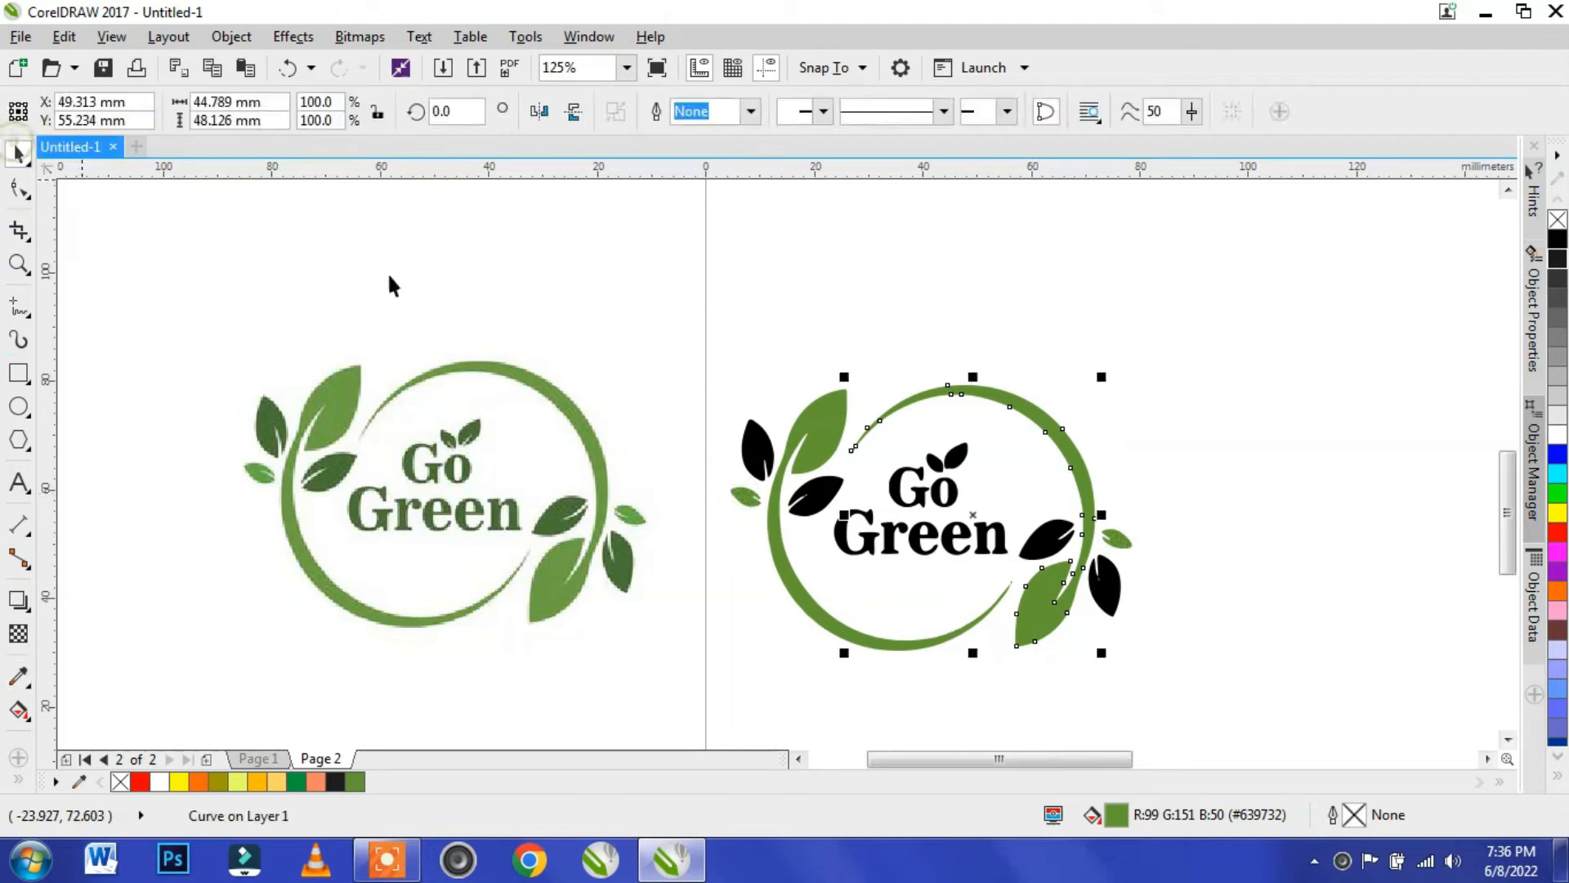
{"action": "left_click", "coordinate": [756, 448]}
{"action": "left_click", "coordinate": [822, 498], "text": "shift"}
{"action": "left_click", "coordinate": [1048, 537], "text": "shift"}
{"action": "left_click", "coordinate": [1104, 581], "text": "shift"}
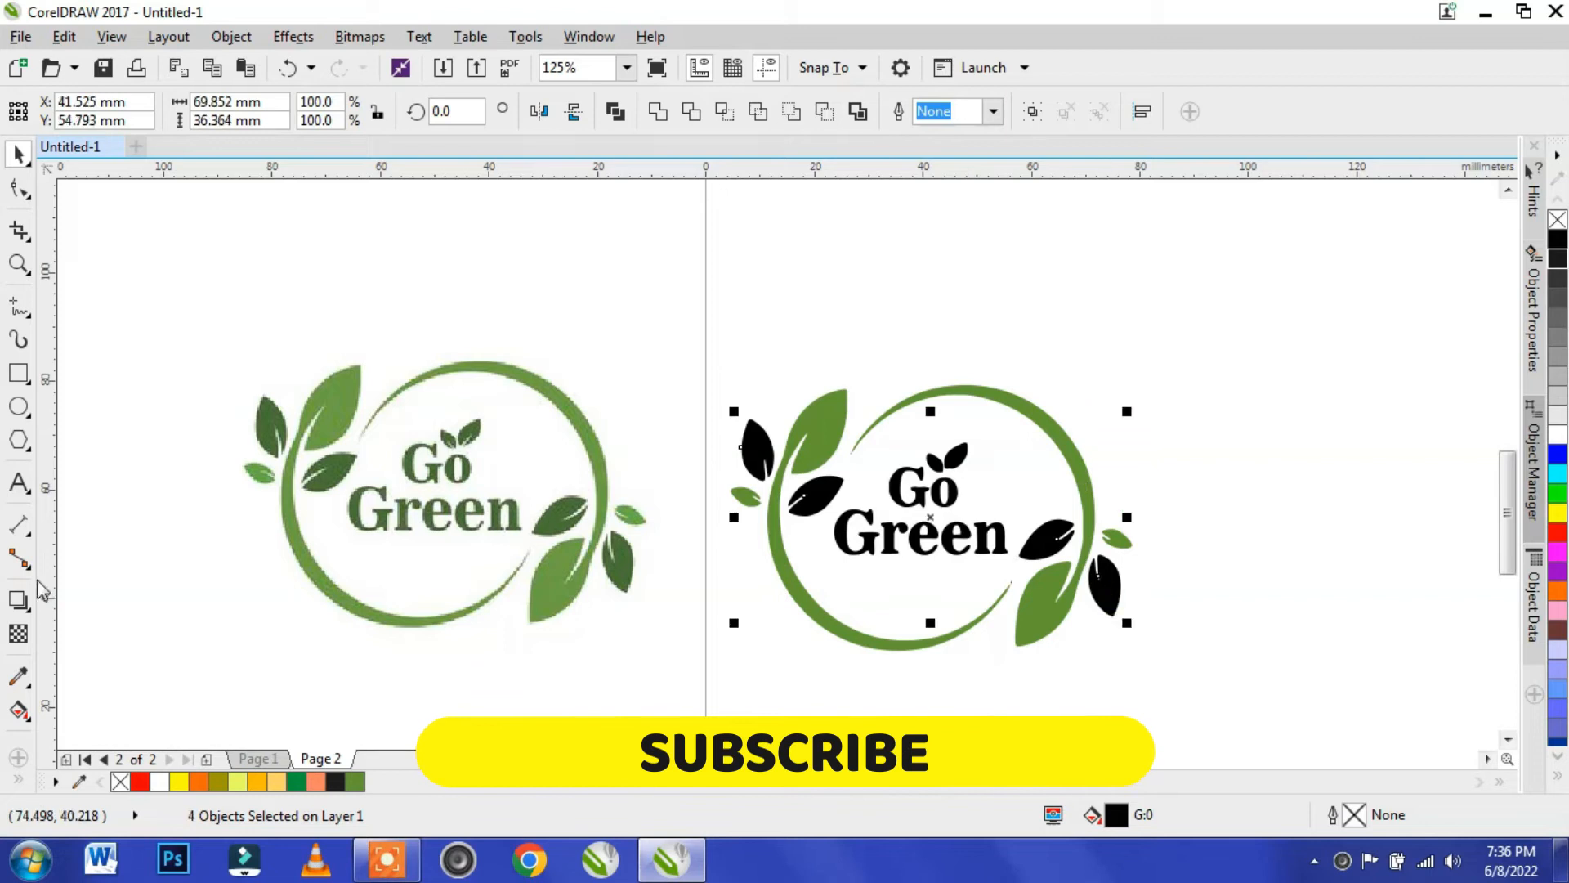
{"action": "left_click", "coordinate": [18, 676]}
{"action": "left_click", "coordinate": [563, 508]}
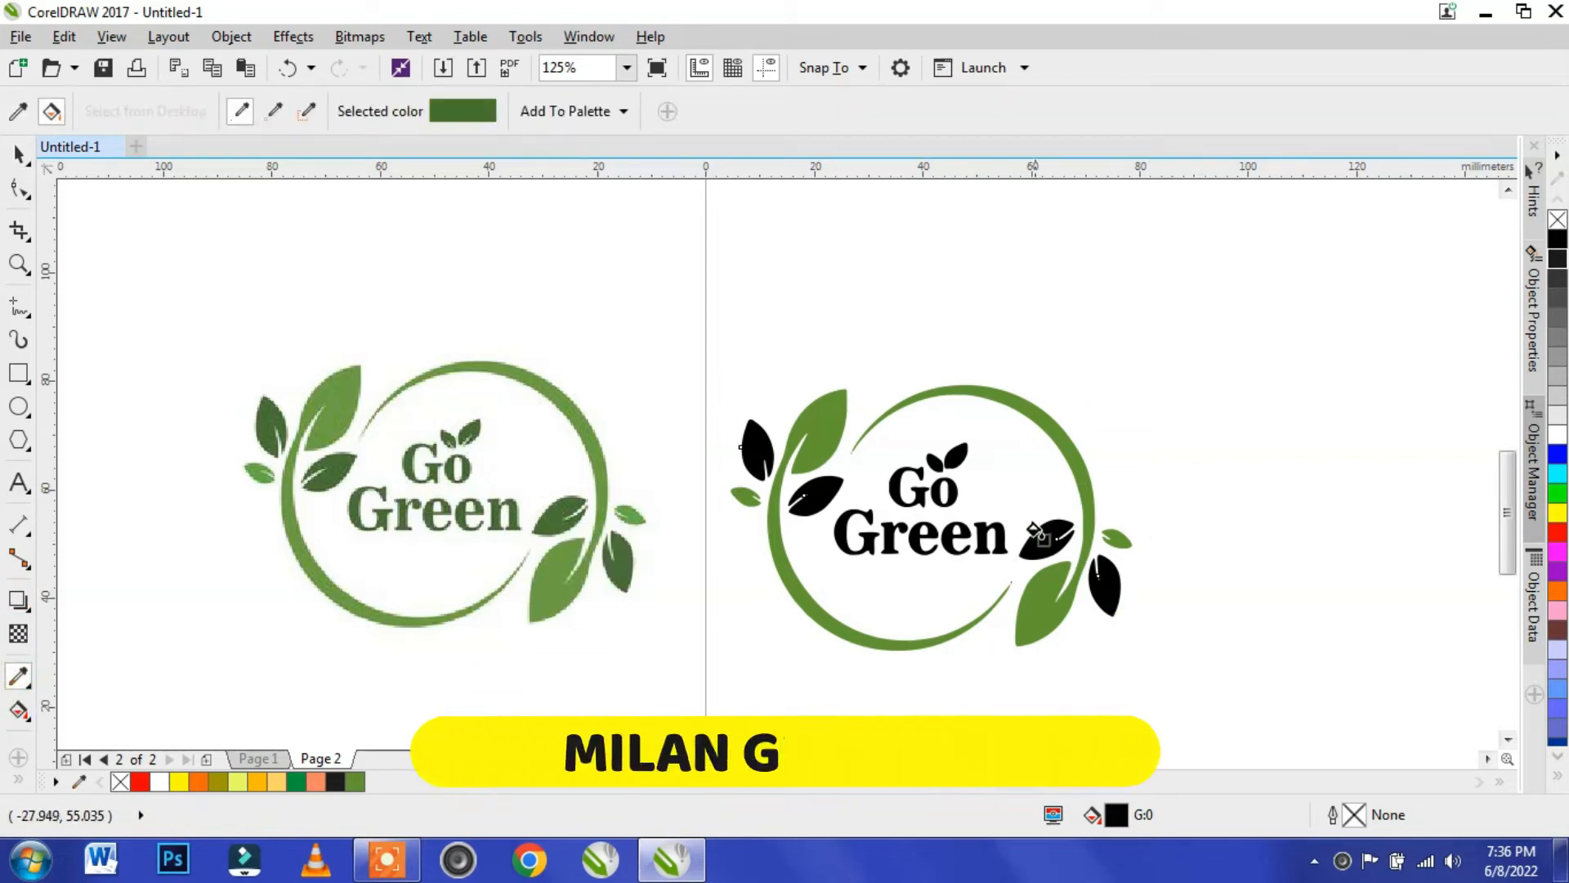
{"action": "left_click", "coordinate": [1053, 539]}
{"action": "left_click", "coordinate": [1104, 585]}
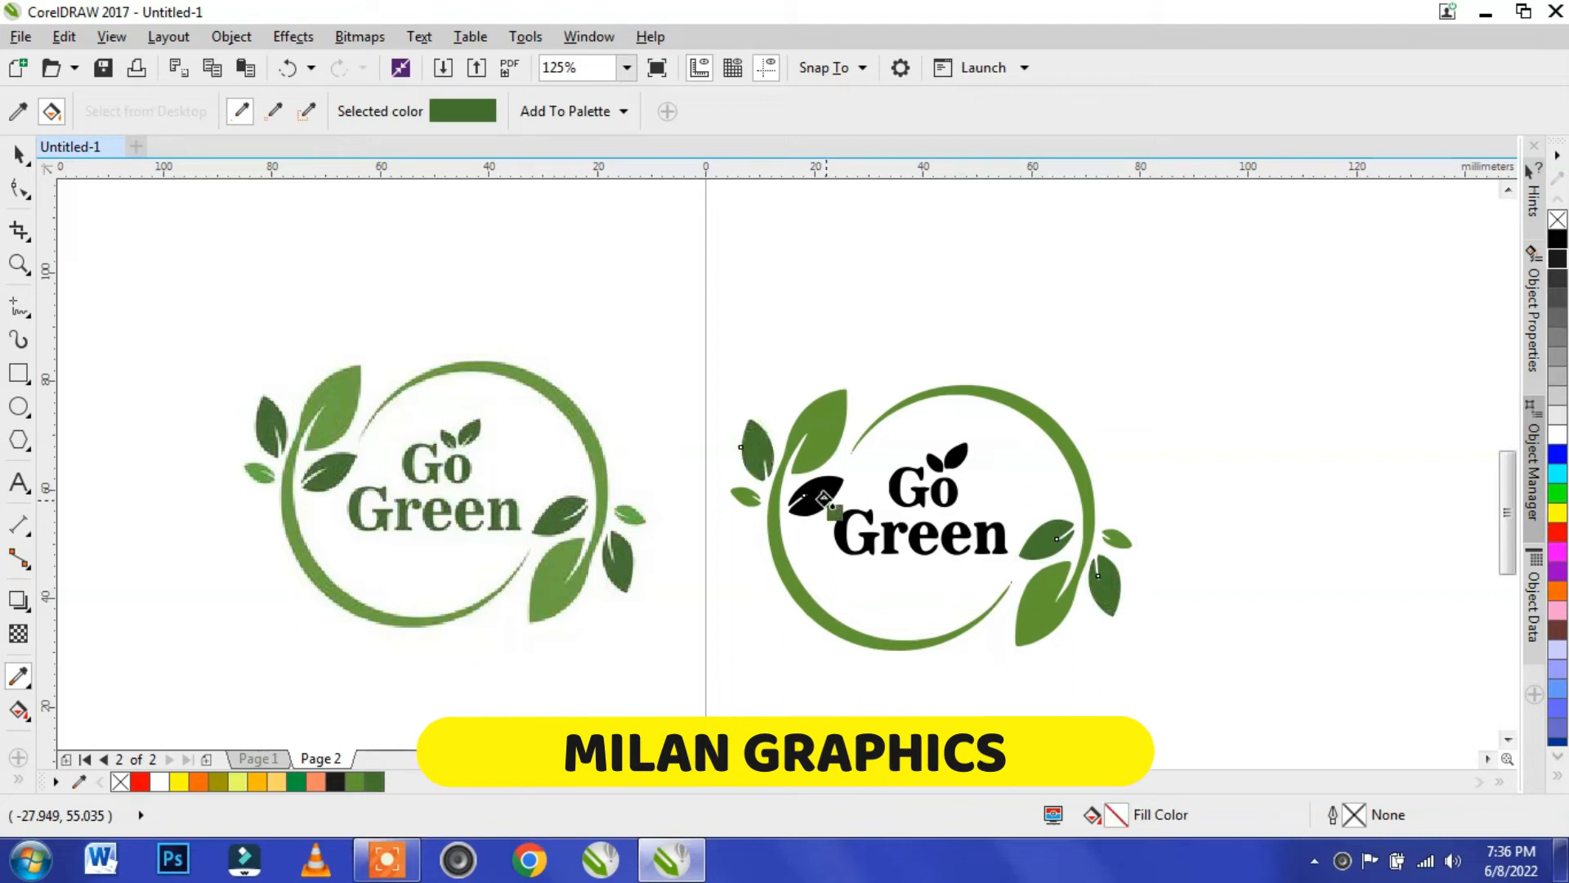
{"action": "left_click", "coordinate": [824, 490]}
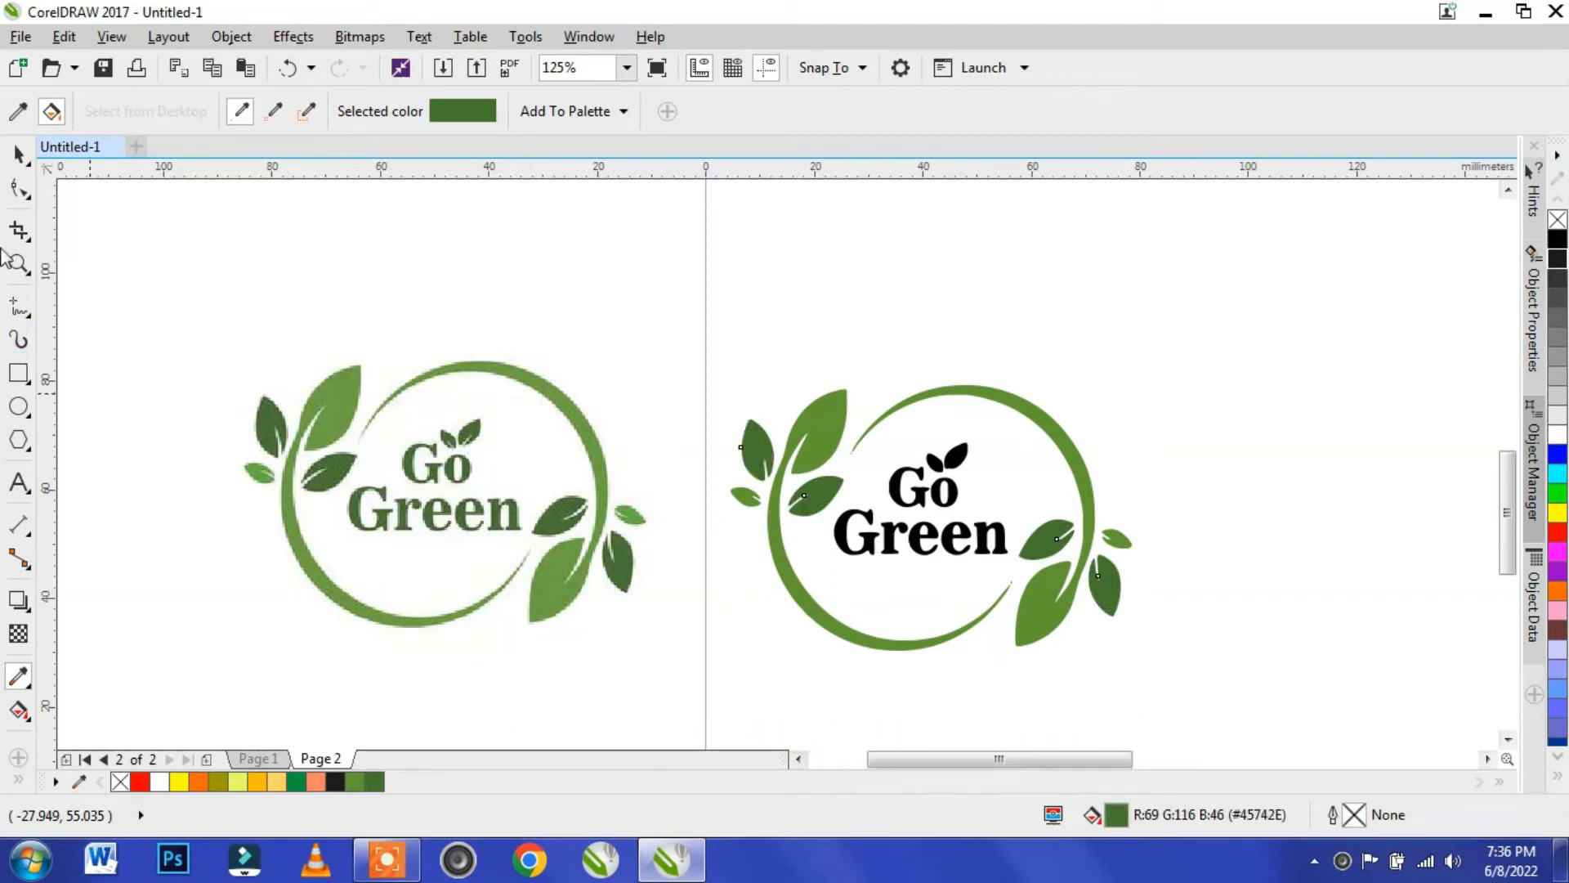
- Fill the Go Green lettering and the two small leaves above it with the sampled dark green (#45742E)
{"action": "left_click", "coordinate": [19, 161]}
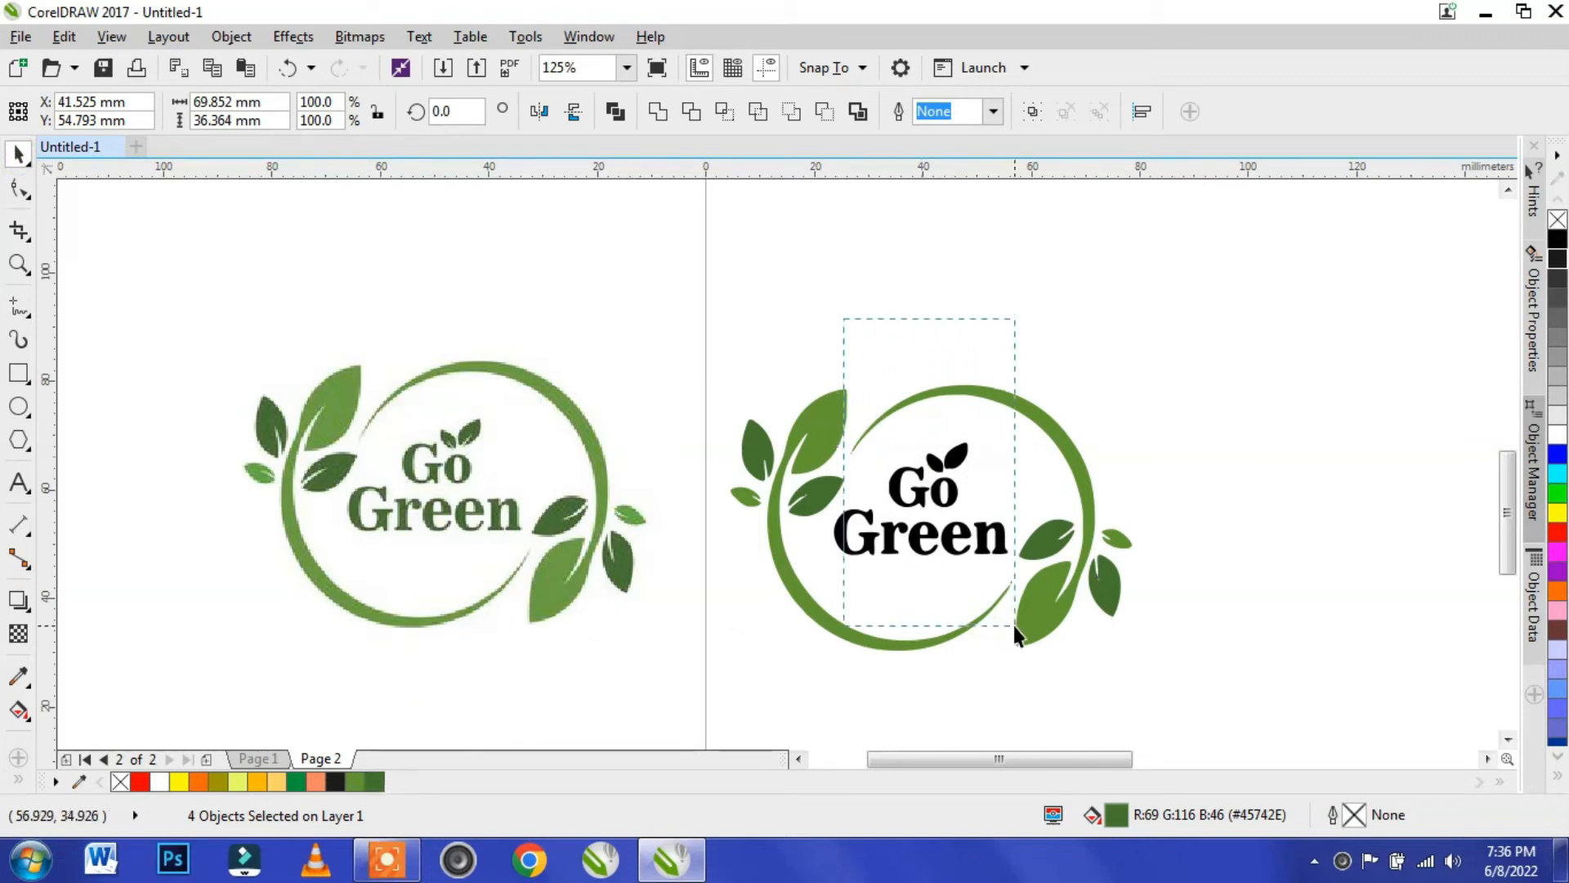
{"action": "left_click_drag", "start_coordinate": [844, 318], "coordinate": [1016, 633]}
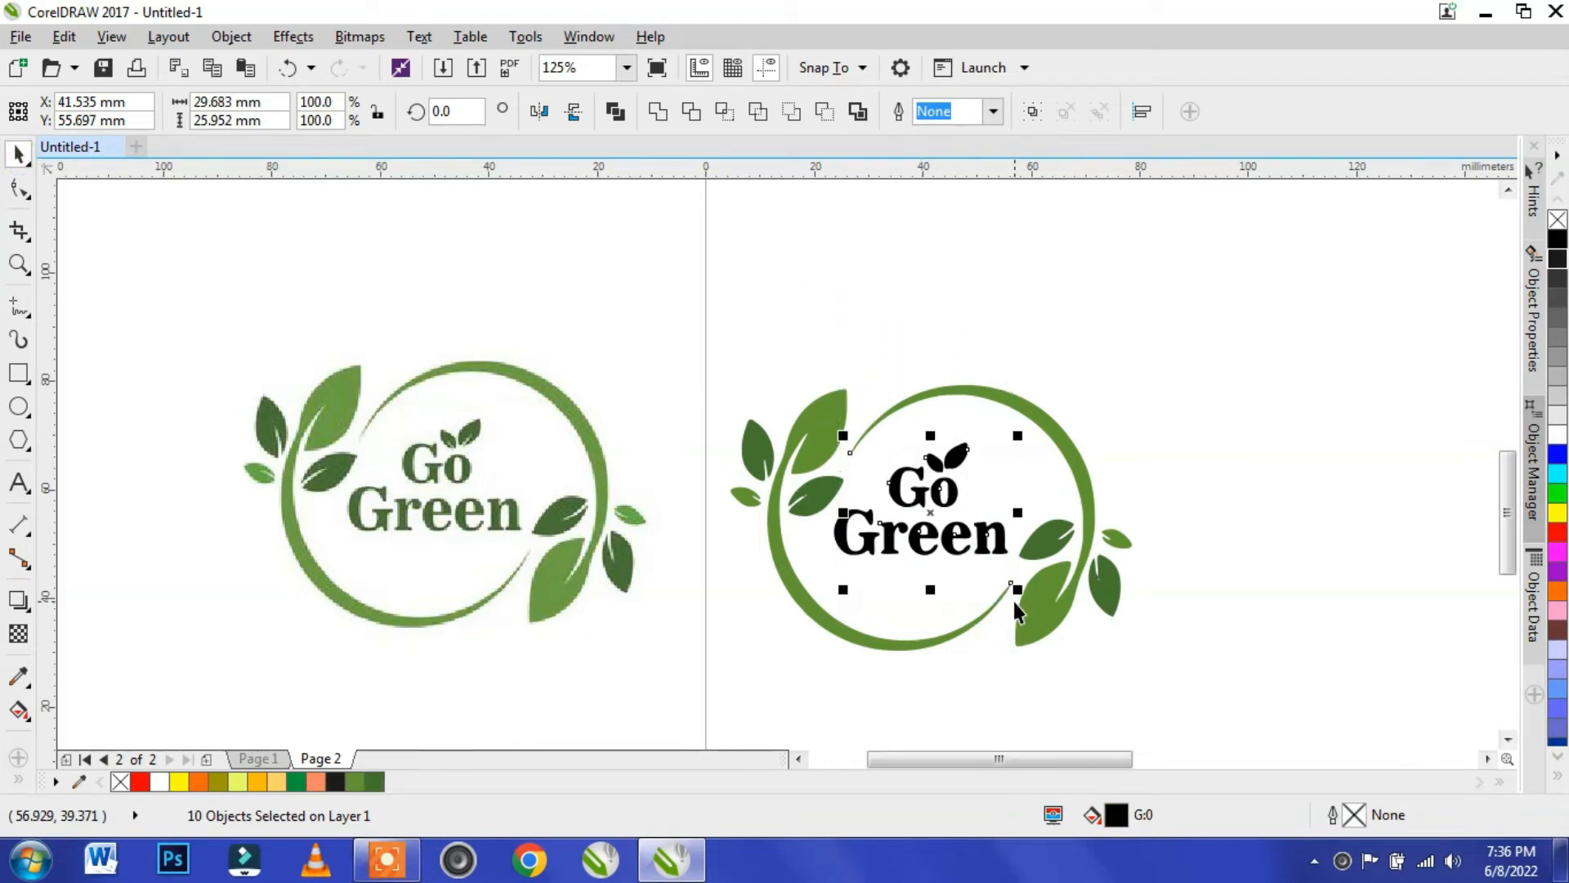
{"action": "left_click", "coordinate": [374, 783]}
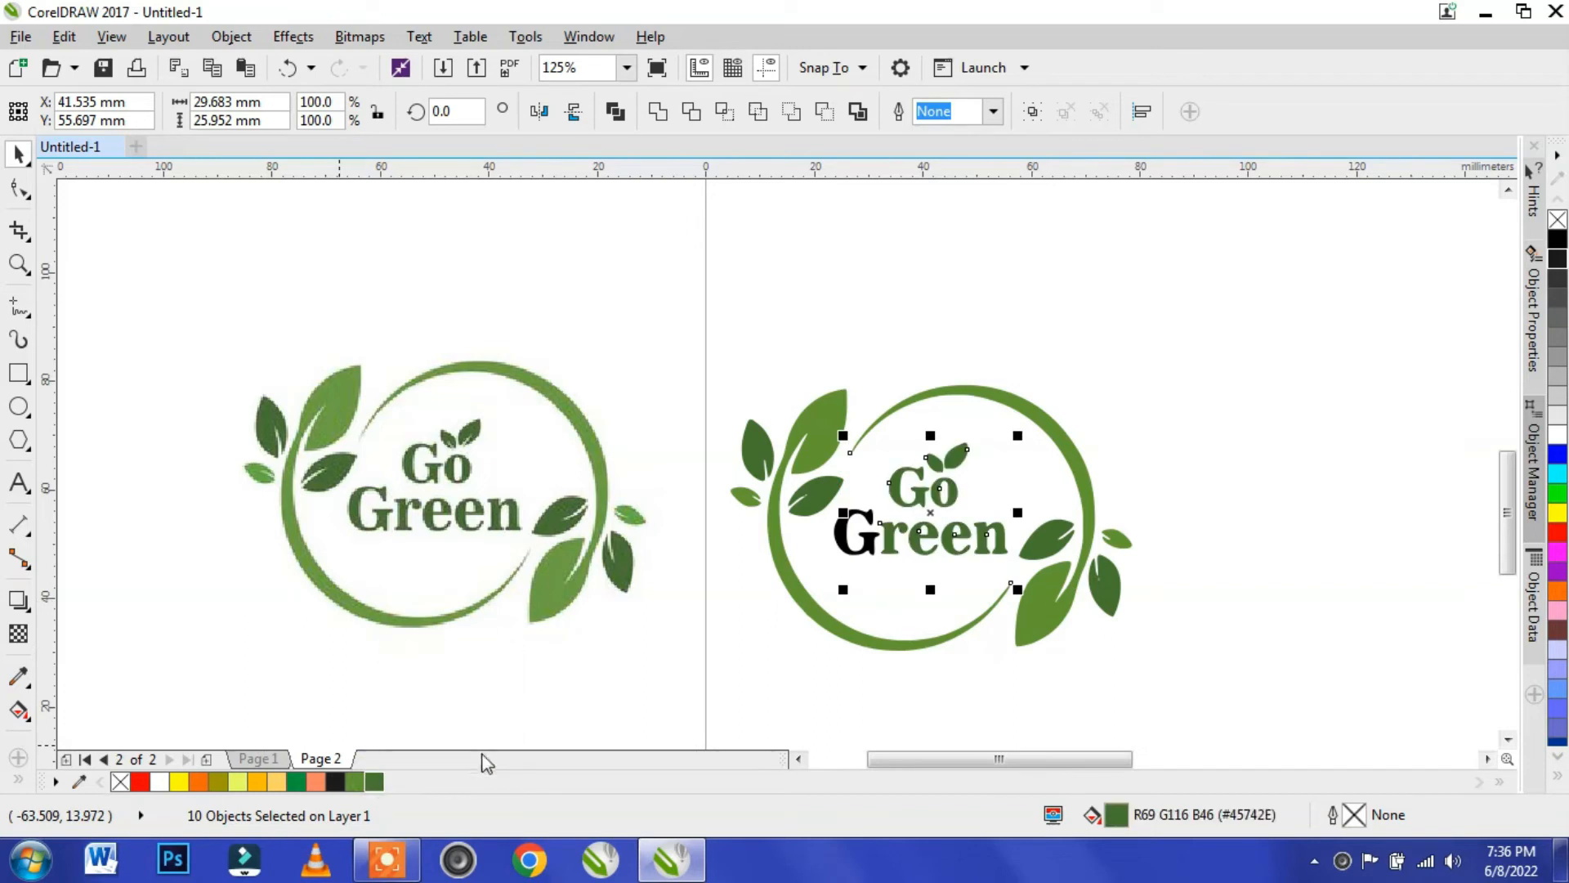
{"action": "left_click", "coordinate": [763, 623]}
{"action": "left_click", "coordinate": [852, 541]}
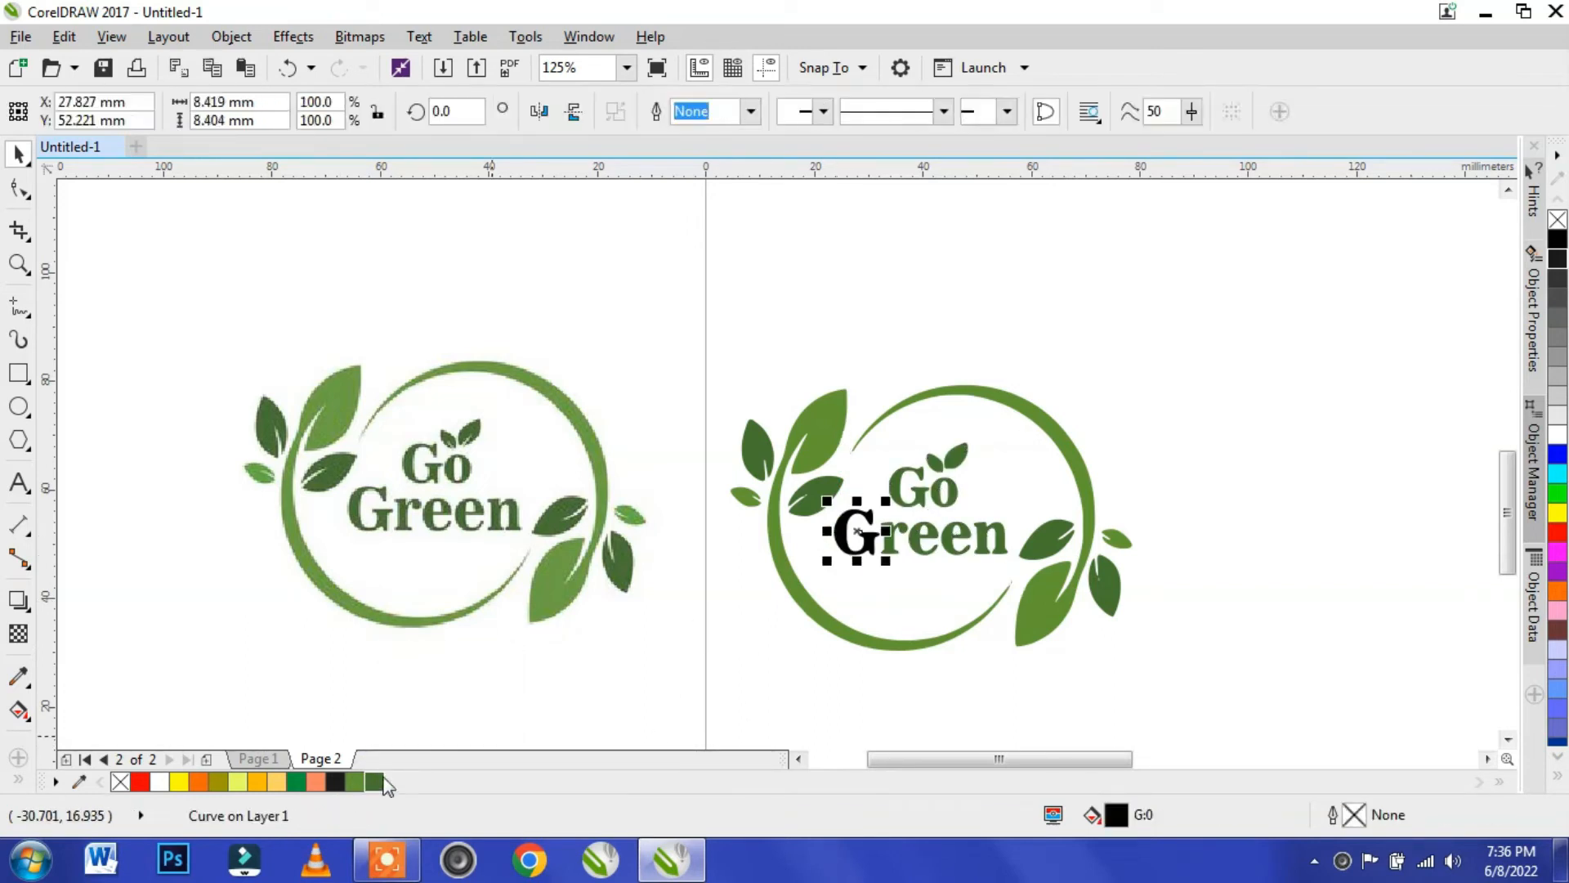
{"action": "left_click", "coordinate": [381, 782]}
{"action": "left_click", "coordinate": [751, 645]}
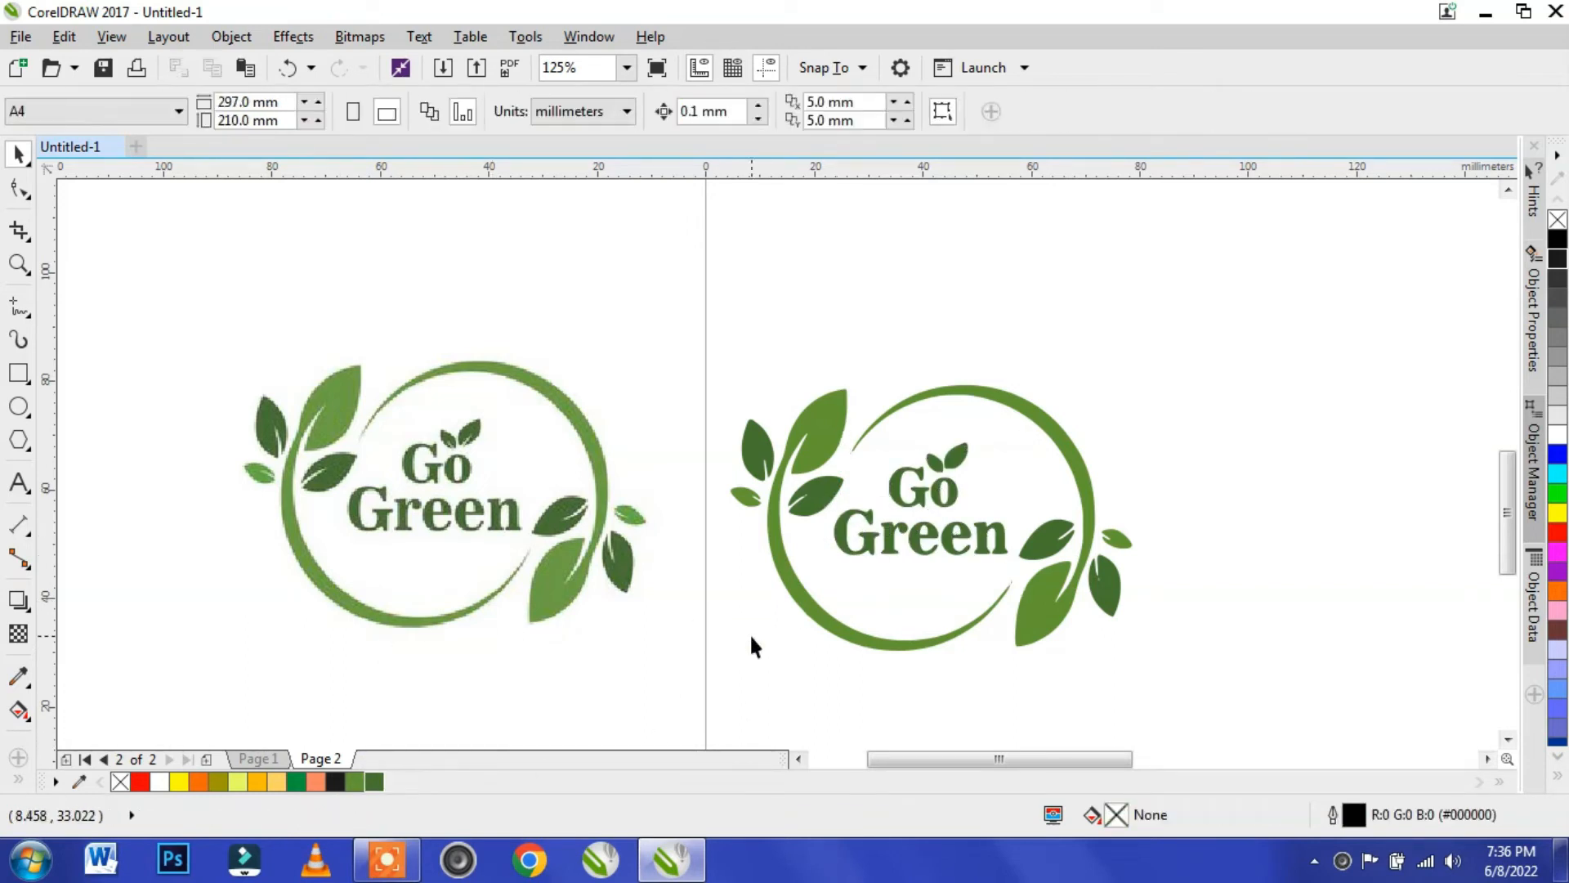
- Group all the objects of the recolored traced logo
{"action": "left_click_drag", "start_coordinate": [696, 272], "coordinate": [1152, 715]}
{"action": "right_click", "coordinate": [1087, 487]}
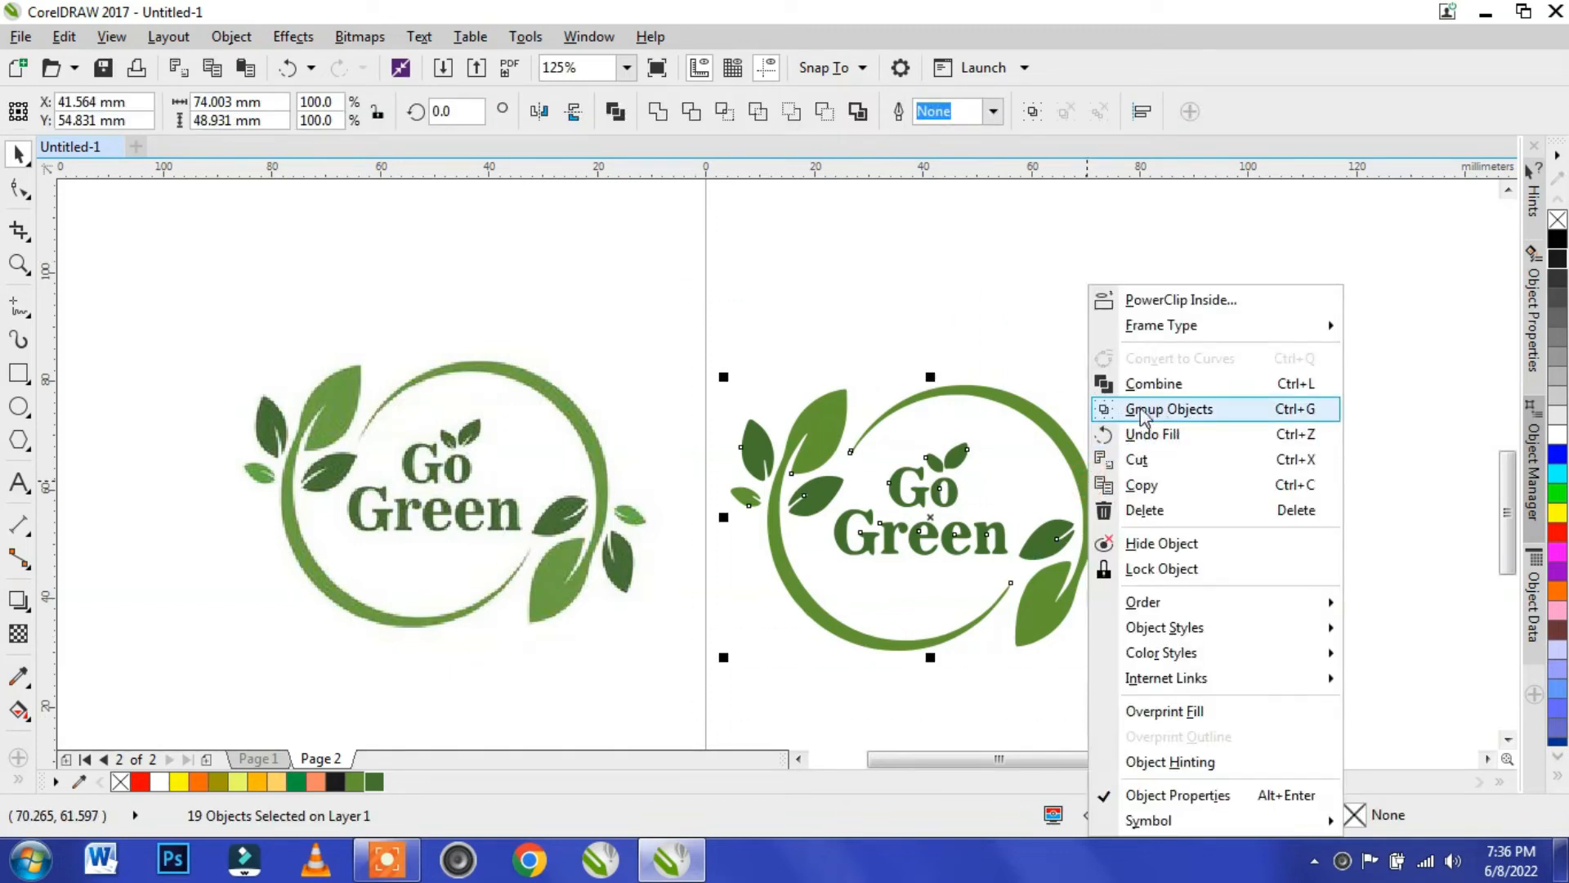
{"action": "left_click", "coordinate": [1169, 409]}
{"action": "key", "text": "Escape"}
- Bring the traced logo closer to the reference image and compare the edges of the two up close
{"action": "left_click", "coordinate": [623, 565]}
{"action": "left_click_drag", "start_coordinate": [602, 550], "coordinate": [665, 588]}
{"action": "scroll", "coordinate": [665, 589], "scroll_direction": "up", "scroll_amount": 4}
{"action": "left_click", "coordinate": [1180, 598]}
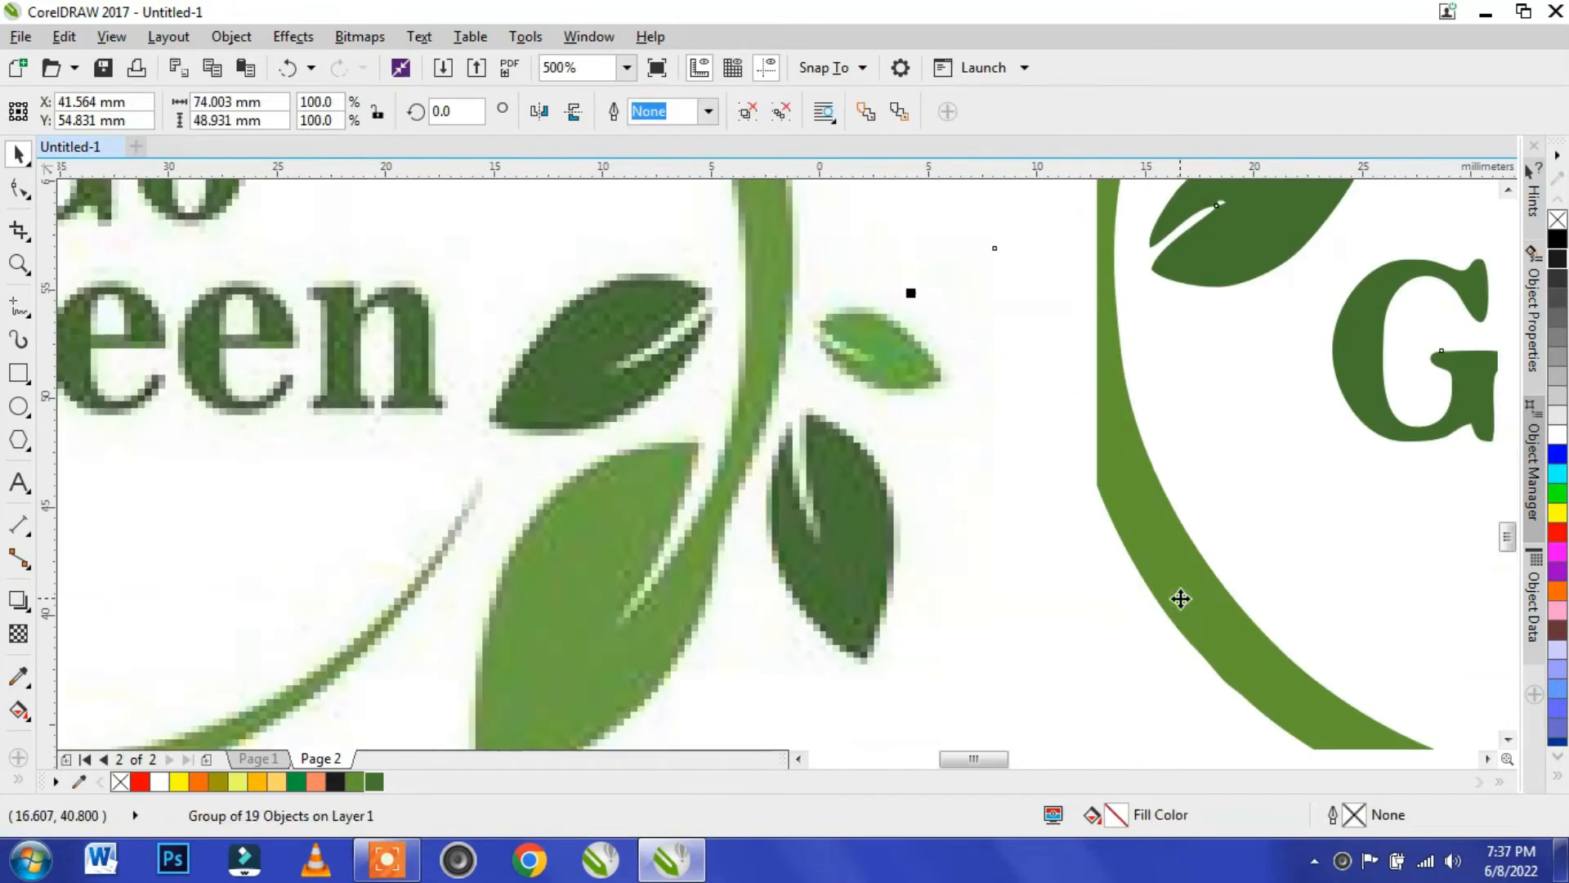
{"action": "left_click_drag", "start_coordinate": [1136, 454], "coordinate": [1011, 455]}
{"action": "scroll", "coordinate": [1125, 438], "scroll_direction": "down", "scroll_amount": 4}
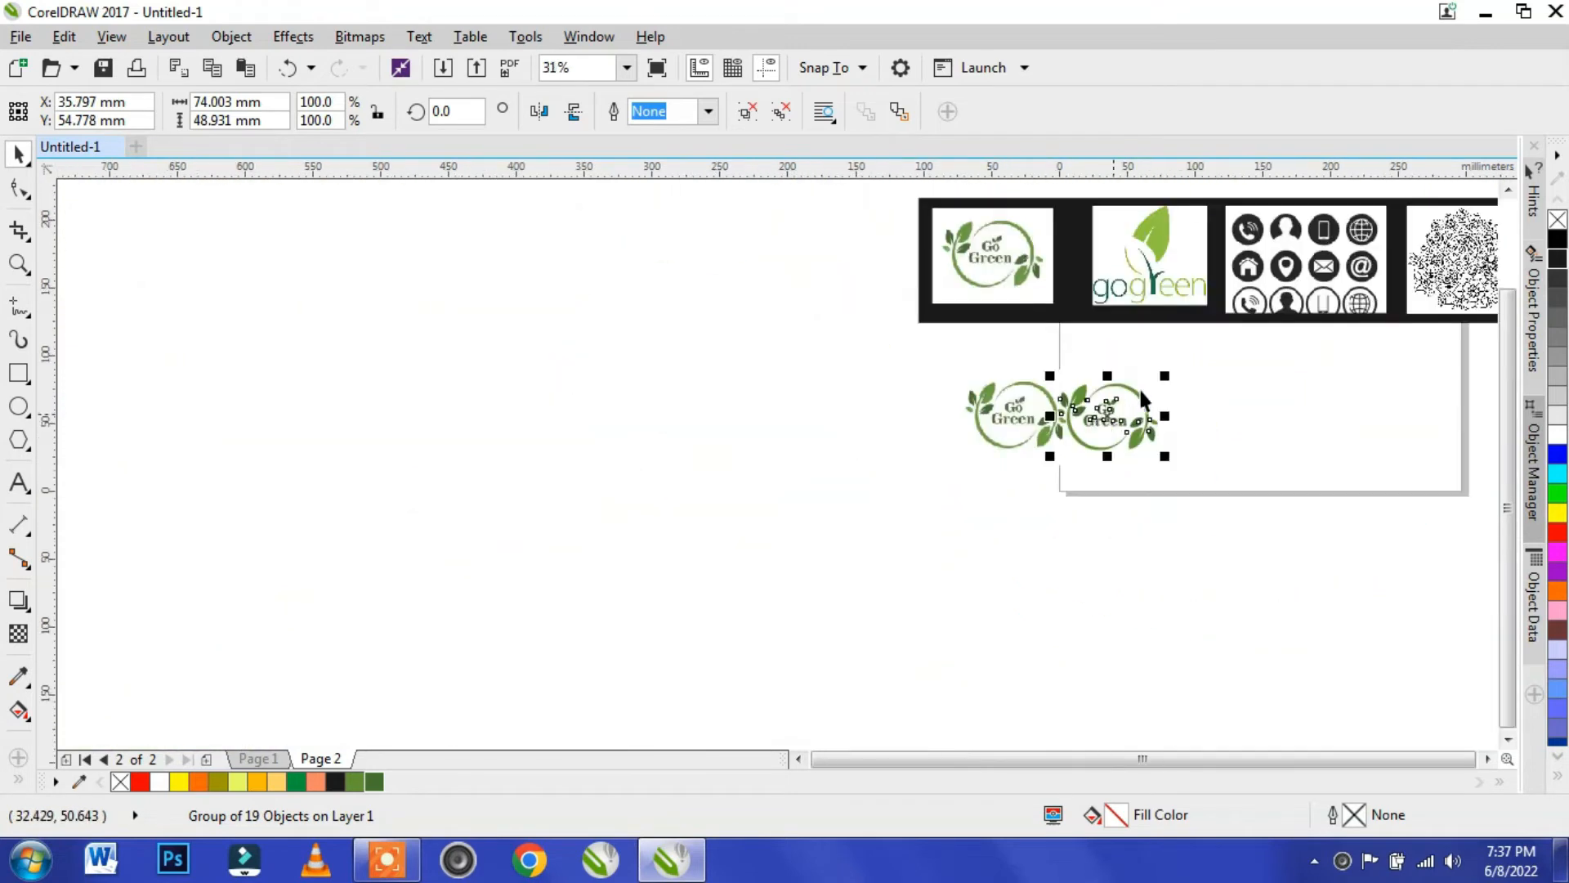
- Move the reference image and the traced logo apart so they sit side by side with a gap between them
{"action": "scroll", "coordinate": [1227, 365], "scroll_direction": "up", "scroll_amount": 1}
{"action": "left_click_drag", "start_coordinate": [983, 456], "coordinate": [1095, 460]}
{"action": "left_click", "coordinate": [841, 460]}
{"action": "left_click_drag", "start_coordinate": [842, 460], "coordinate": [704, 456]}
{"action": "left_click_drag", "start_coordinate": [1076, 473], "coordinate": [886, 465]}
- Draw a rectangle about 209 mm by 99 mm around both logos and fill it with red
{"action": "left_click", "coordinate": [19, 373]}
{"action": "left_click_drag", "start_coordinate": [508, 326], "coordinate": [1076, 596]}
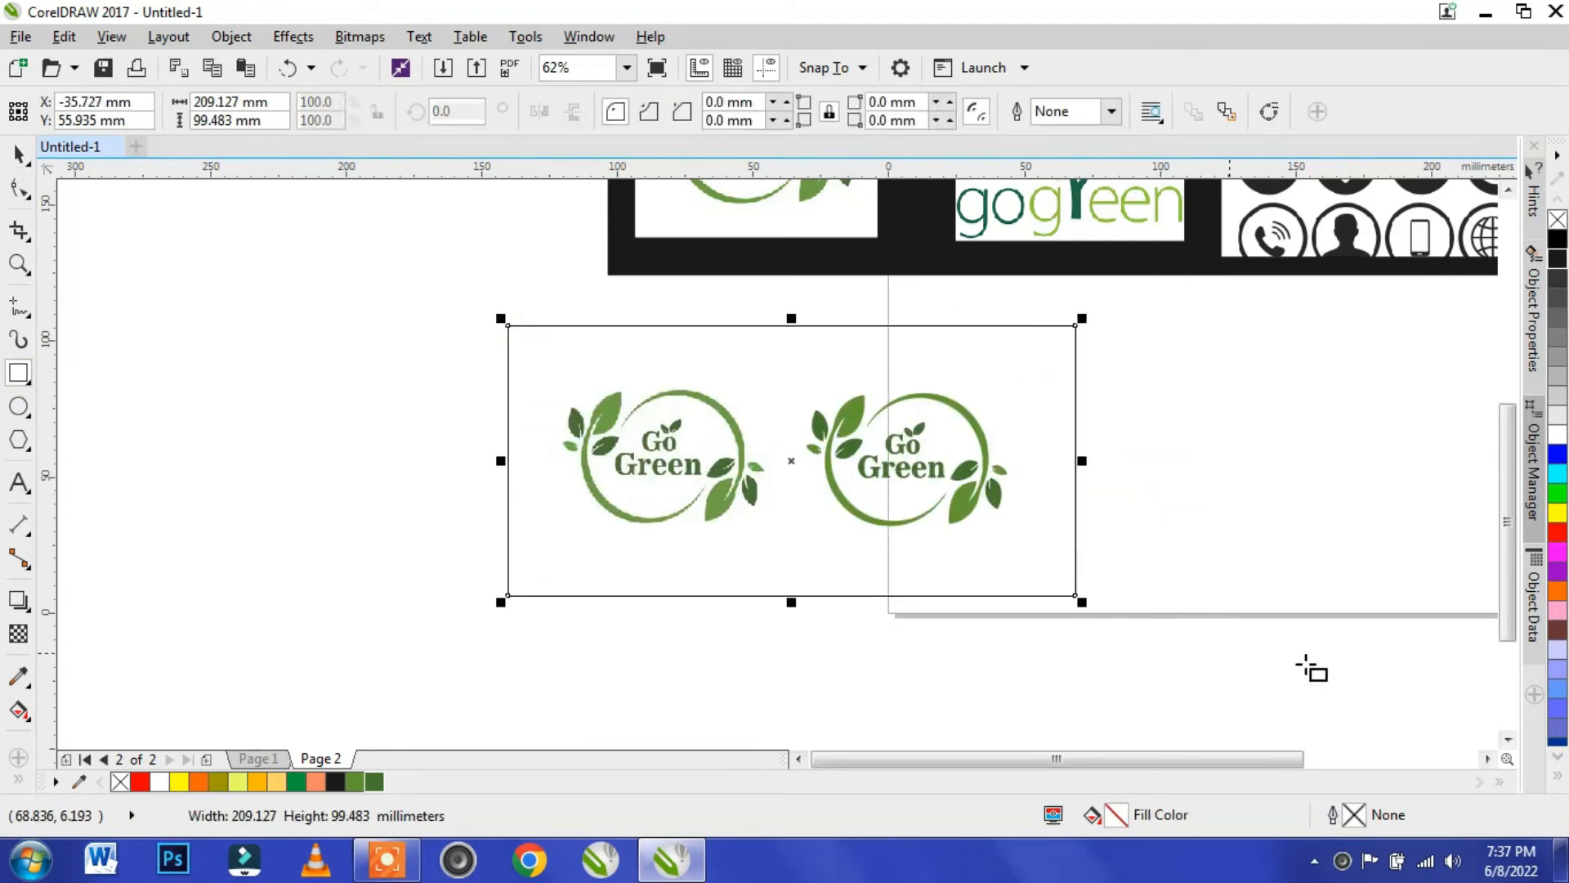
{"action": "left_click", "coordinate": [1557, 532]}
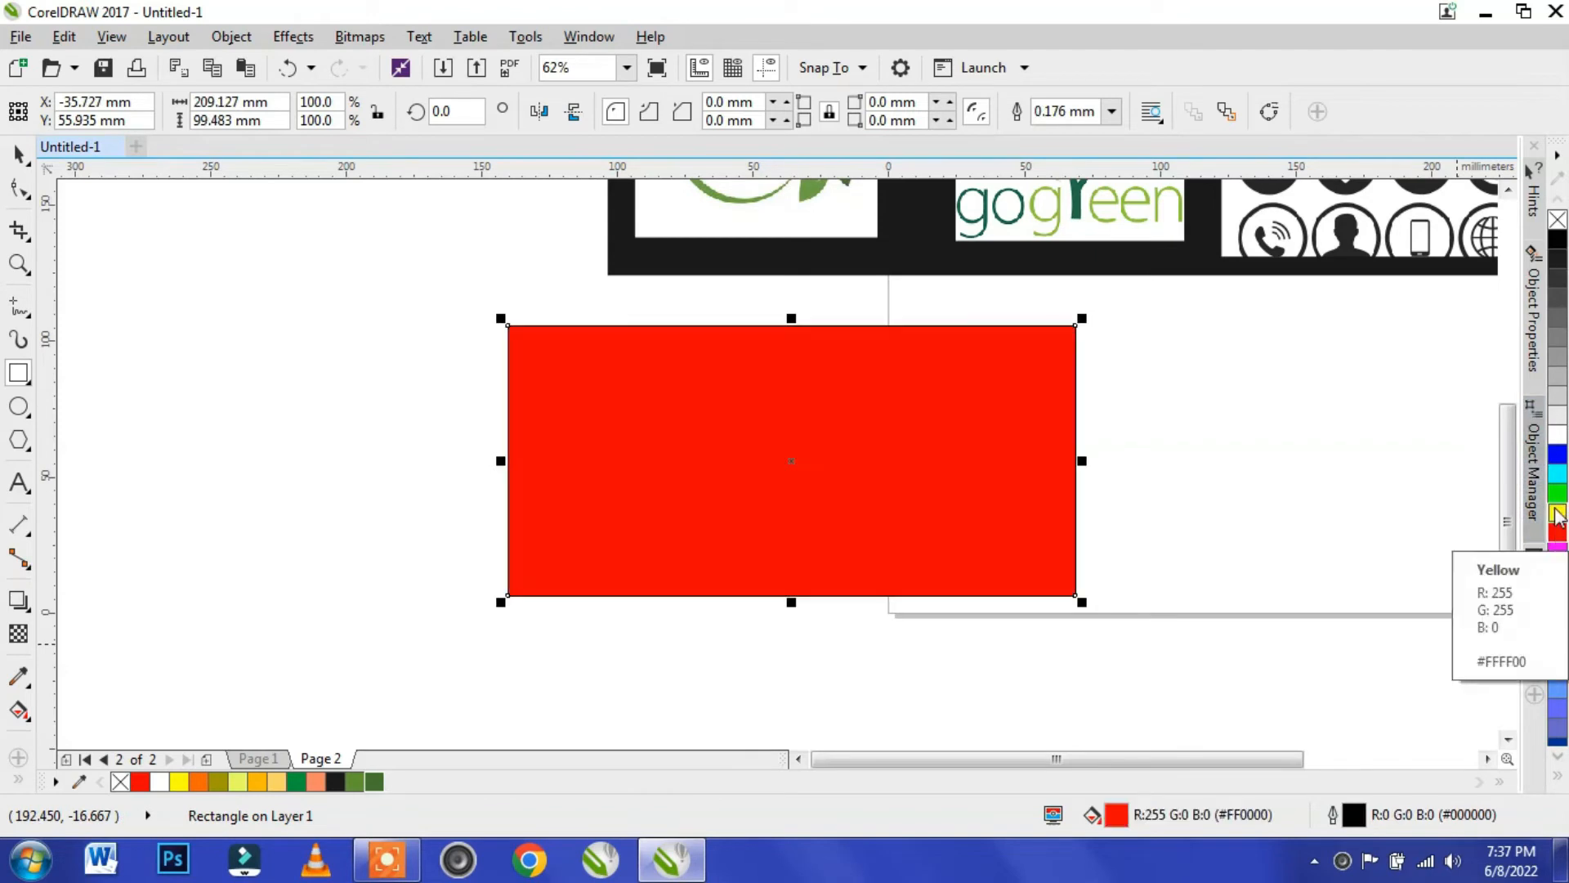
- Send the red rectangle to the back of the layer, behind both logos
{"action": "right_click", "coordinate": [906, 392]}
{"action": "mouse_move", "coordinate": [1062, 577]}
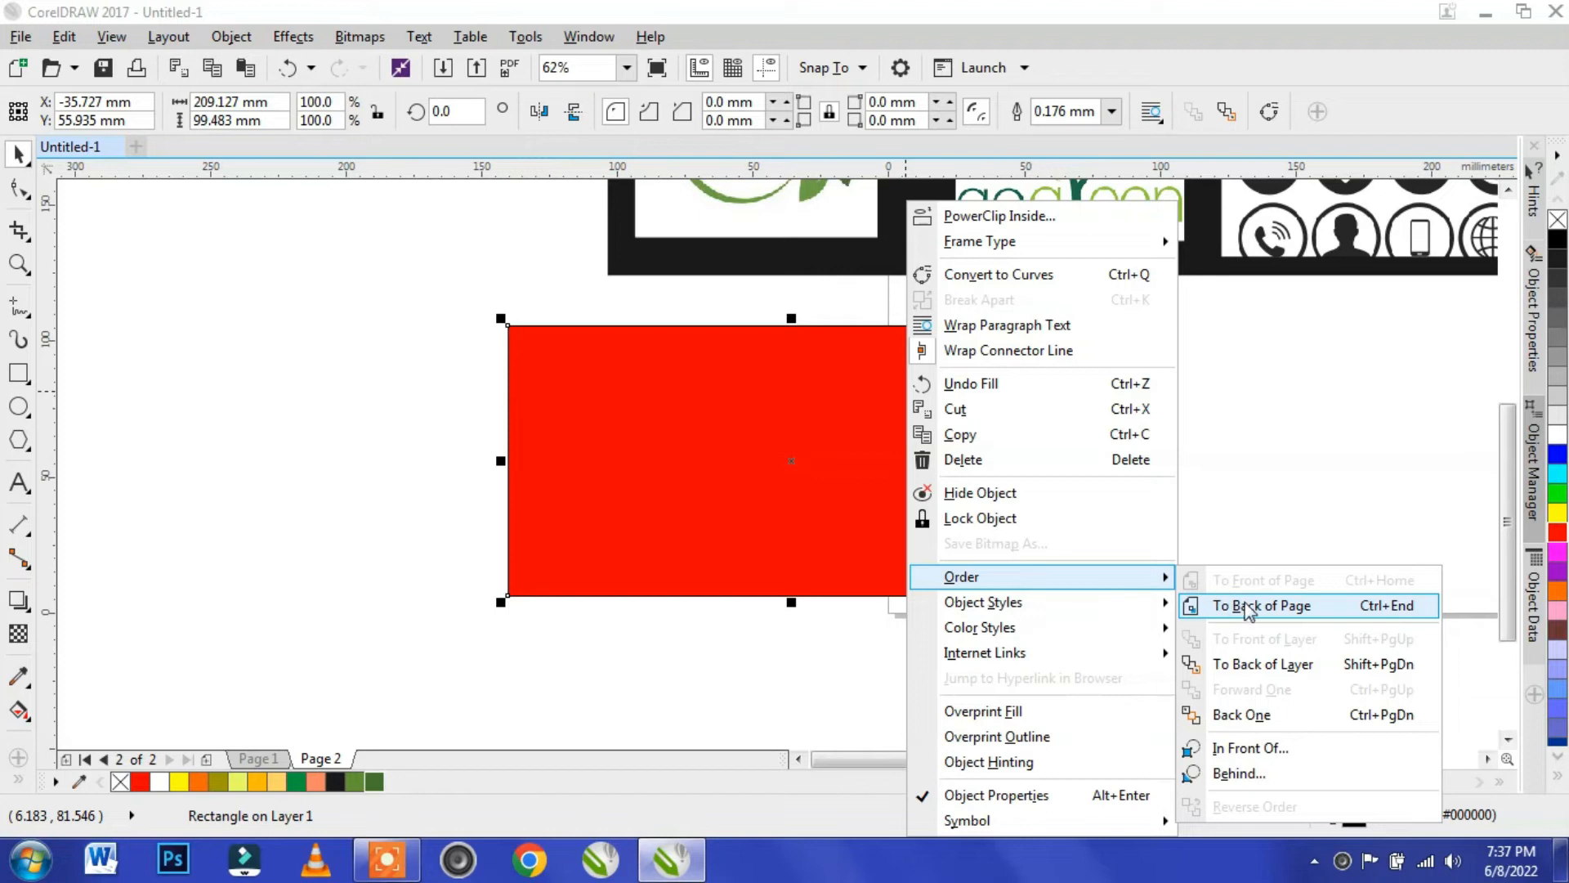
{"action": "left_click", "coordinate": [1263, 663]}
{"action": "left_click", "coordinate": [1243, 561]}
{"action": "scroll", "coordinate": [867, 485], "scroll_direction": "up", "scroll_amount": 3}
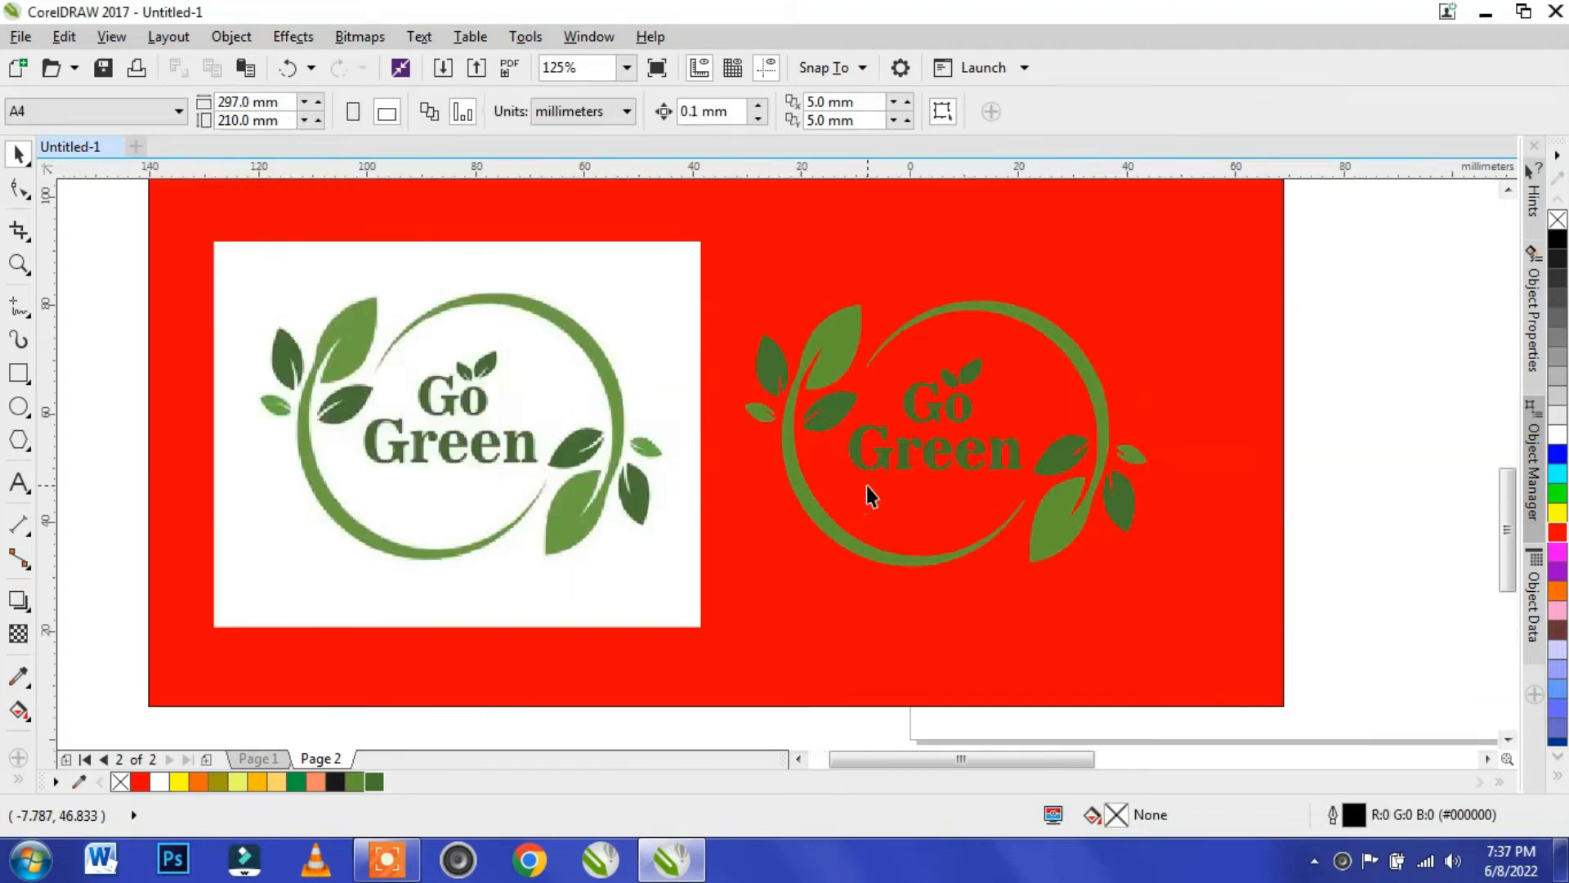
- Try moving the reference image, undo that, and shift the traced logo slightly upward on the red background
{"action": "left_click_drag", "start_coordinate": [526, 350], "coordinate": [517, 411]}
{"action": "key", "text": "ctrl+z"}
{"action": "left_click_drag", "start_coordinate": [1050, 518], "coordinate": [944, 514]}
- Try a blue fill and a dark brown fill (#663333) on the background rectangle
{"action": "left_click", "coordinate": [1239, 368]}
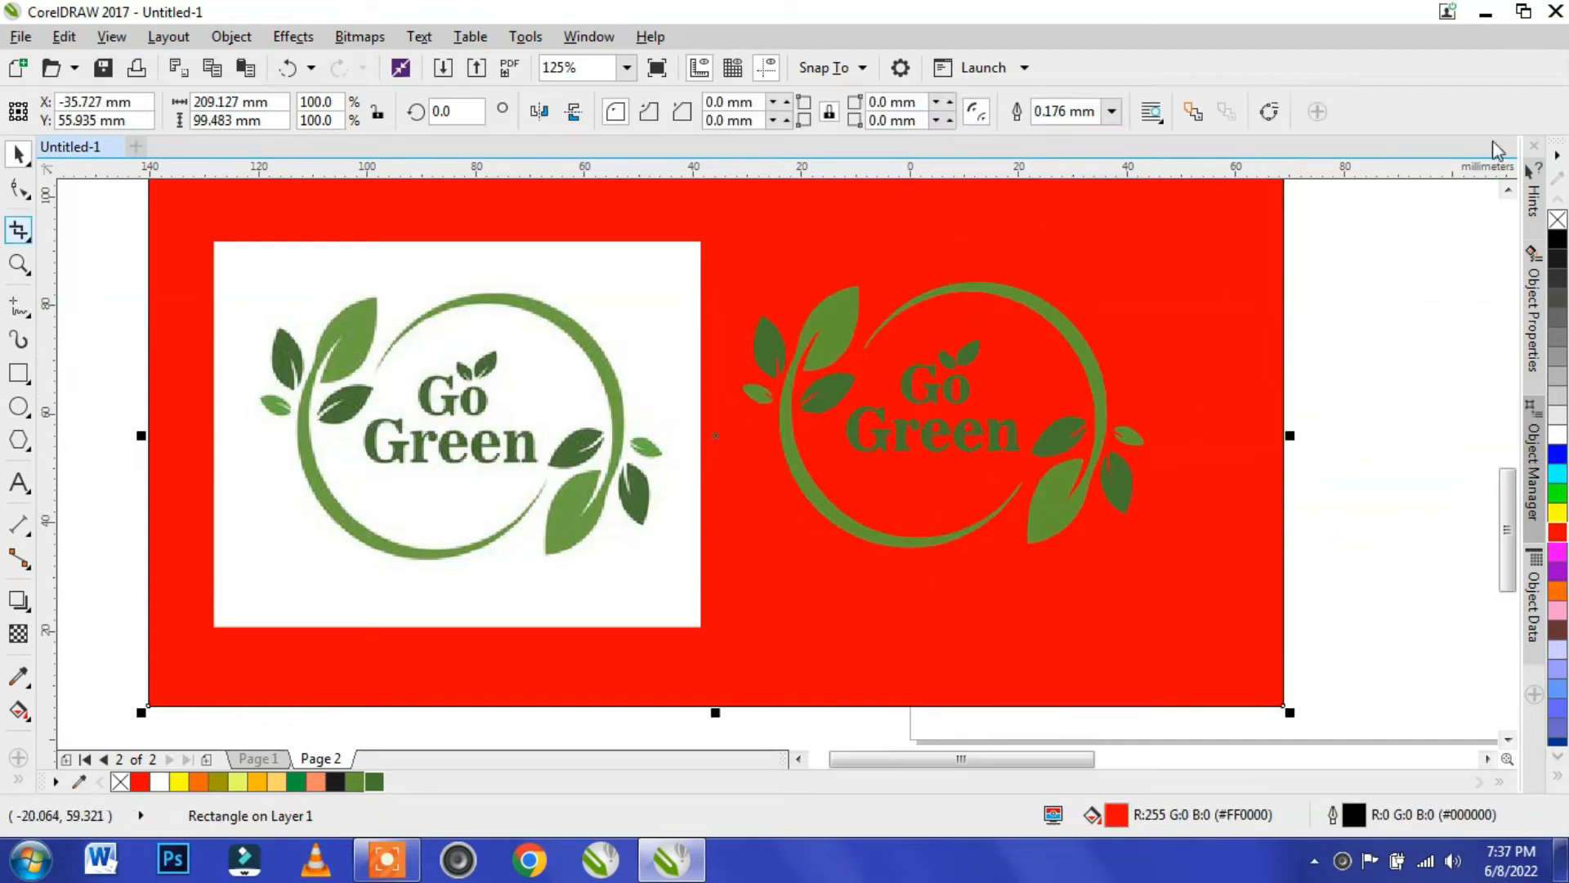
{"action": "left_click", "coordinate": [1556, 456]}
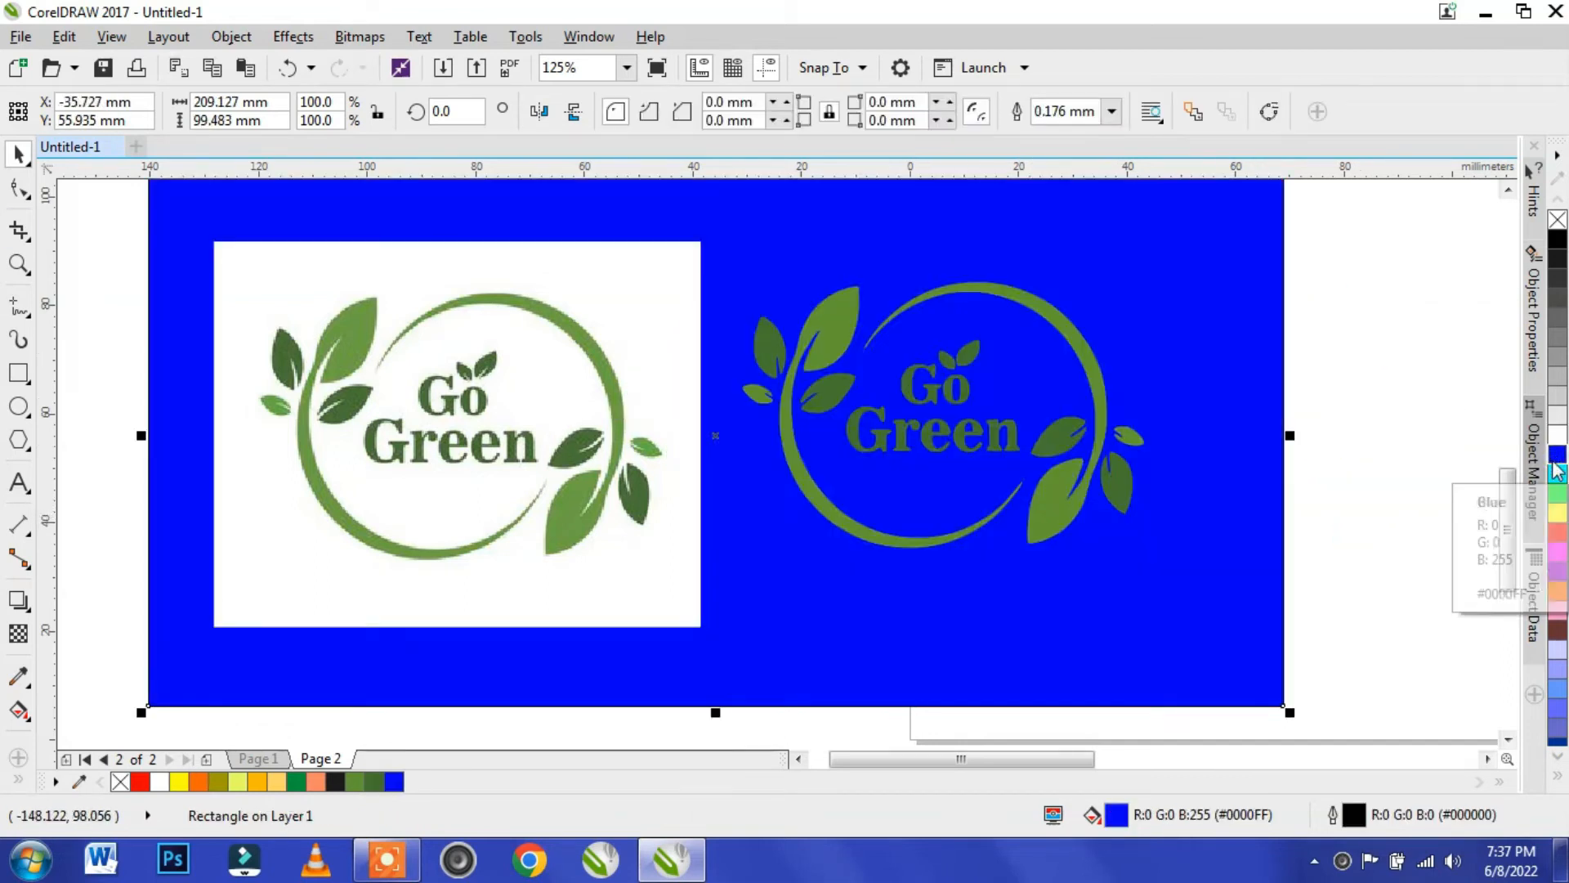
{"action": "left_click", "coordinate": [1561, 629]}
{"action": "scroll", "coordinate": [736, 460], "scroll_direction": "down", "scroll_amount": 2}
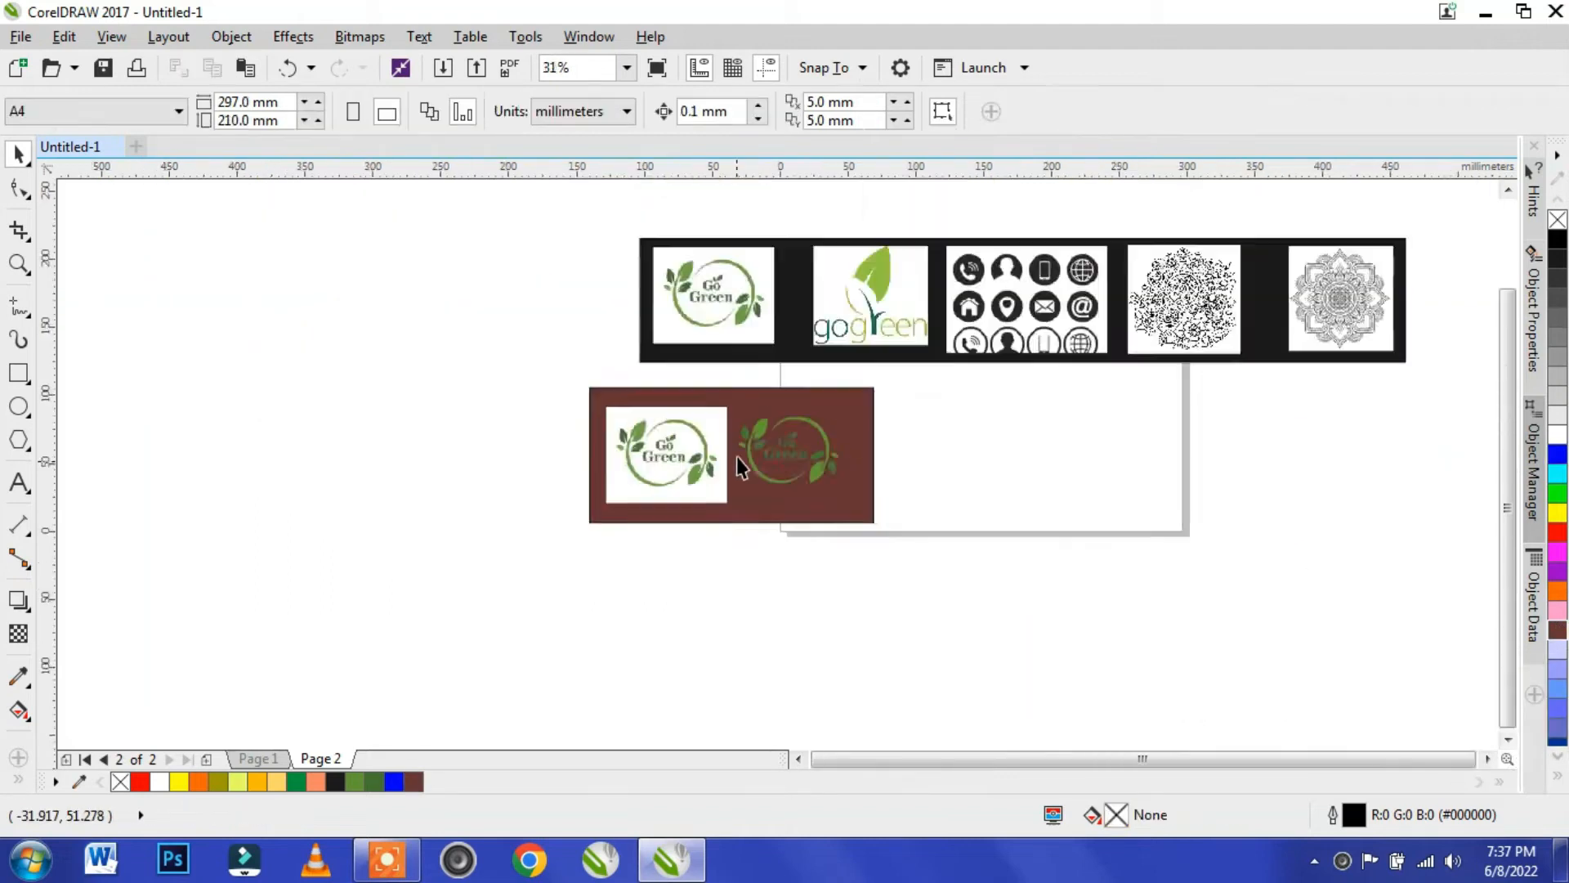
- Delete the white-backed reference image from the brown rectangle
{"action": "scroll", "coordinate": [812, 353], "scroll_direction": "up", "scroll_amount": 1}
{"action": "left_click", "coordinate": [482, 529]}
{"action": "key", "text": "Delete"}
{"action": "left_click", "coordinate": [763, 550]}
- Fill the background rectangle with a darker shade of green
{"action": "left_click", "coordinate": [885, 542]}
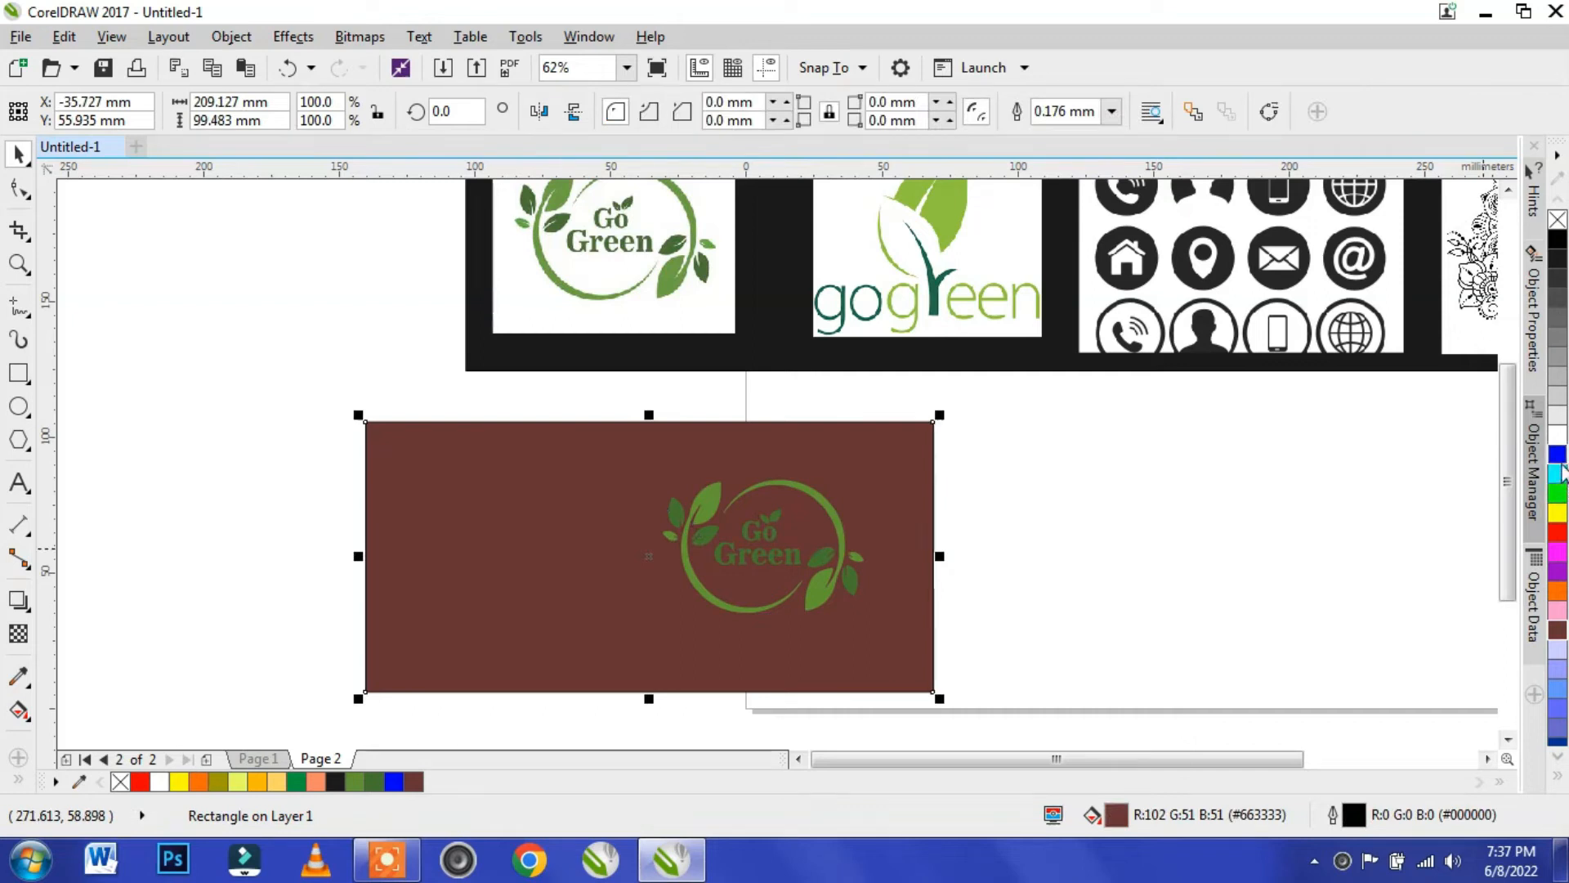
{"action": "left_click", "coordinate": [1556, 494]}
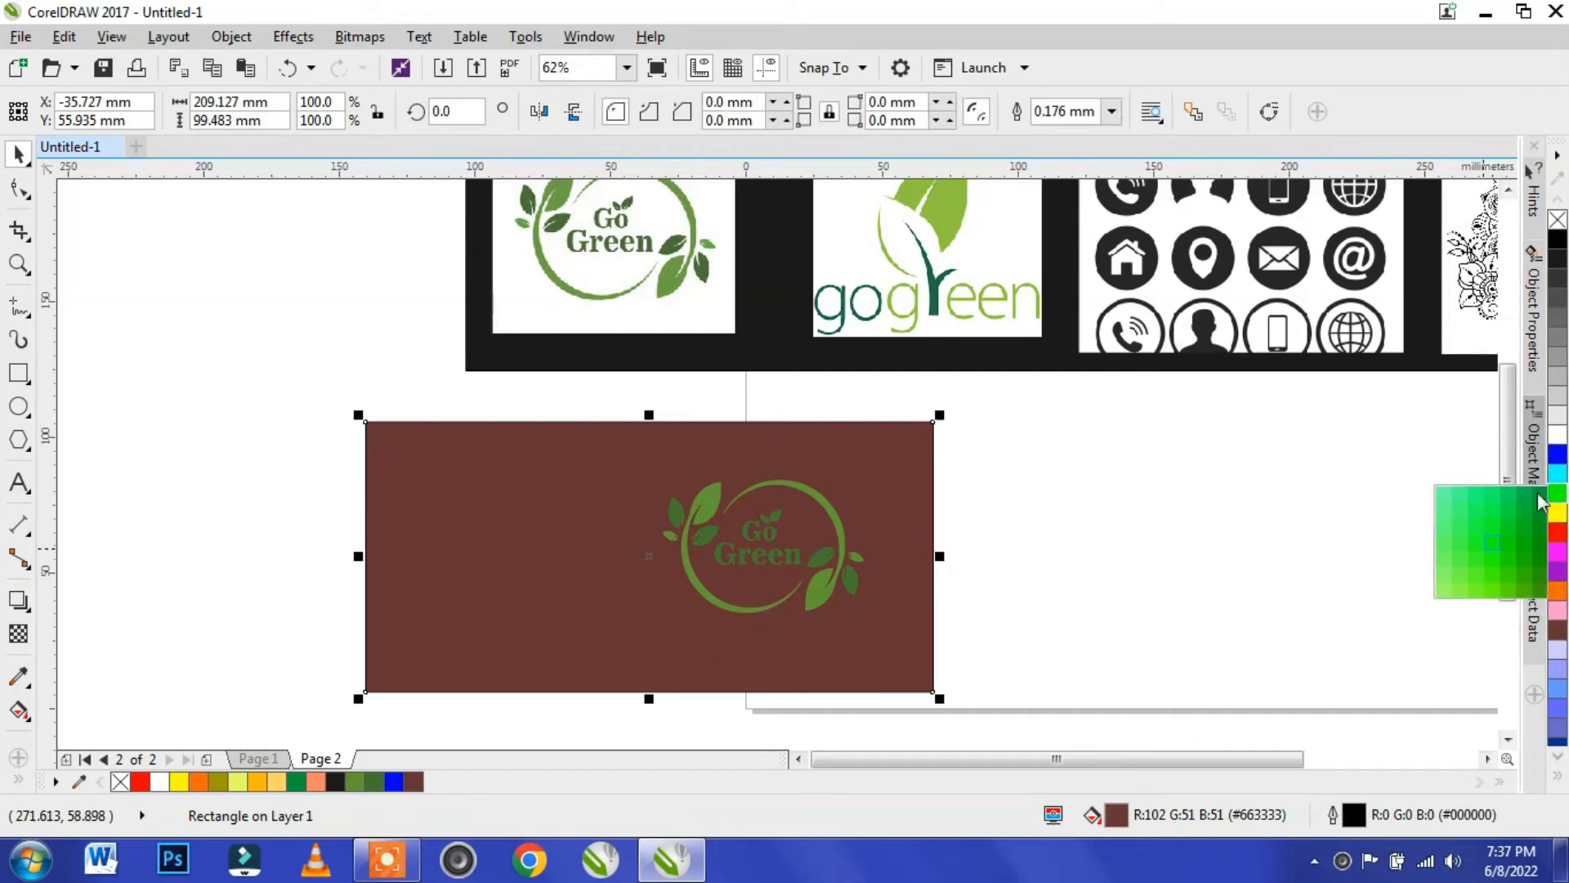
{"action": "left_click", "coordinate": [1534, 504]}
- Shrink the background rectangle to about 88 mm by 63.5 mm so it closely frames the traced logo
{"action": "left_click_drag", "start_coordinate": [363, 556], "coordinate": [645, 555]}
{"action": "left_click_drag", "start_coordinate": [944, 556], "coordinate": [894, 556]}
{"action": "left_click_drag", "start_coordinate": [763, 697], "coordinate": [763, 648]}
{"action": "left_click", "coordinate": [1140, 547]}
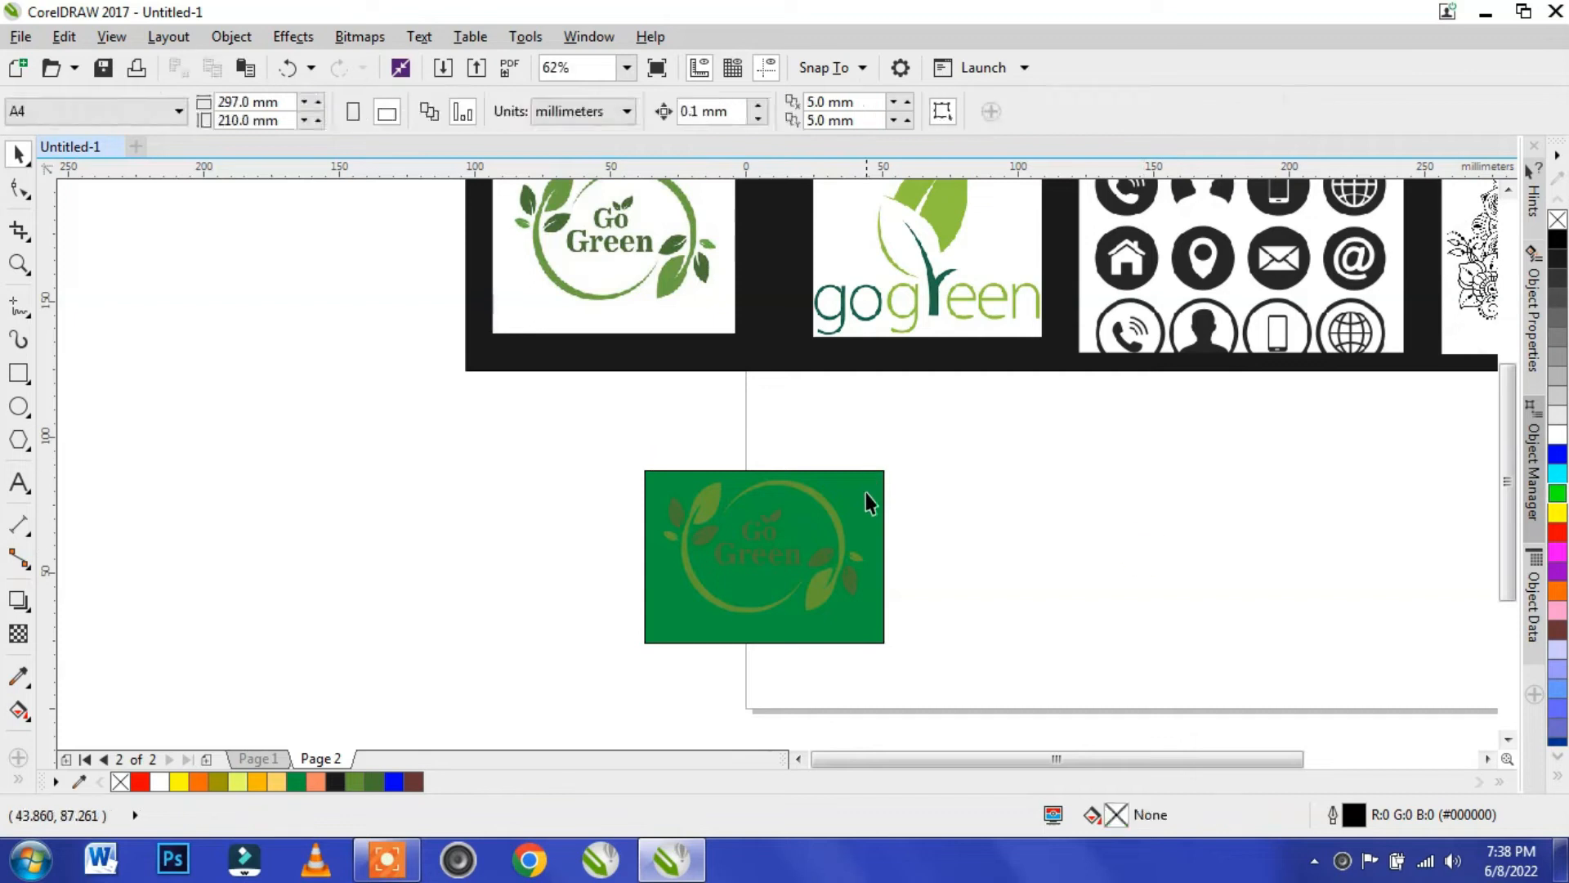
- Test the logo's light green, orange (#FF6600) and purple (#9900CC) as the rectangle's fill, and settle on light gray
{"action": "left_click", "coordinate": [866, 485]}
{"action": "left_click", "coordinate": [377, 778]}
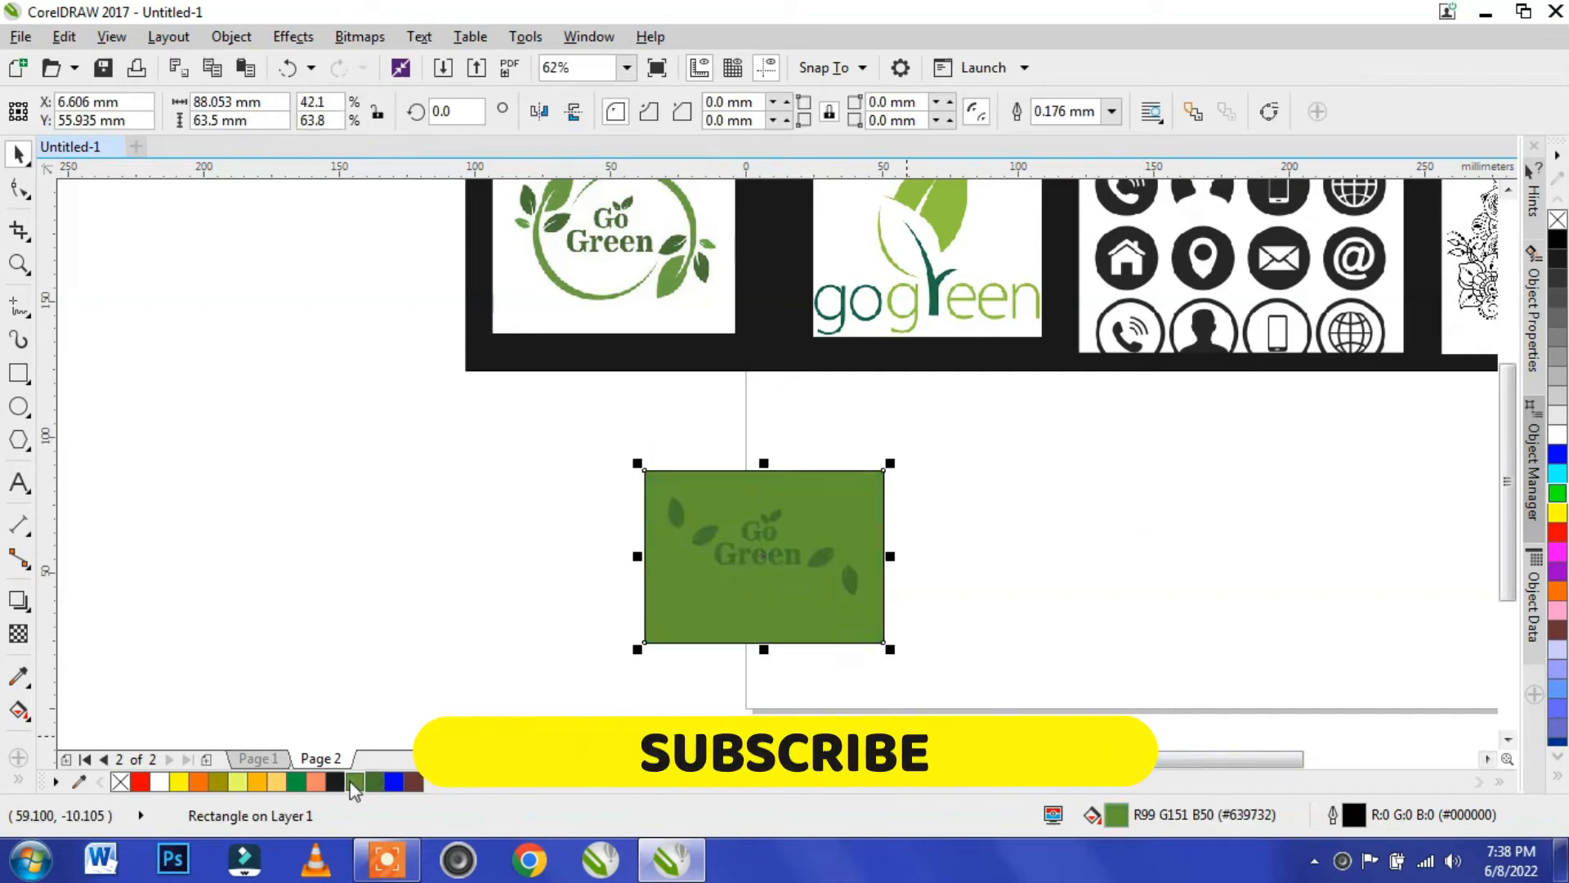
{"action": "left_click", "coordinate": [1557, 590]}
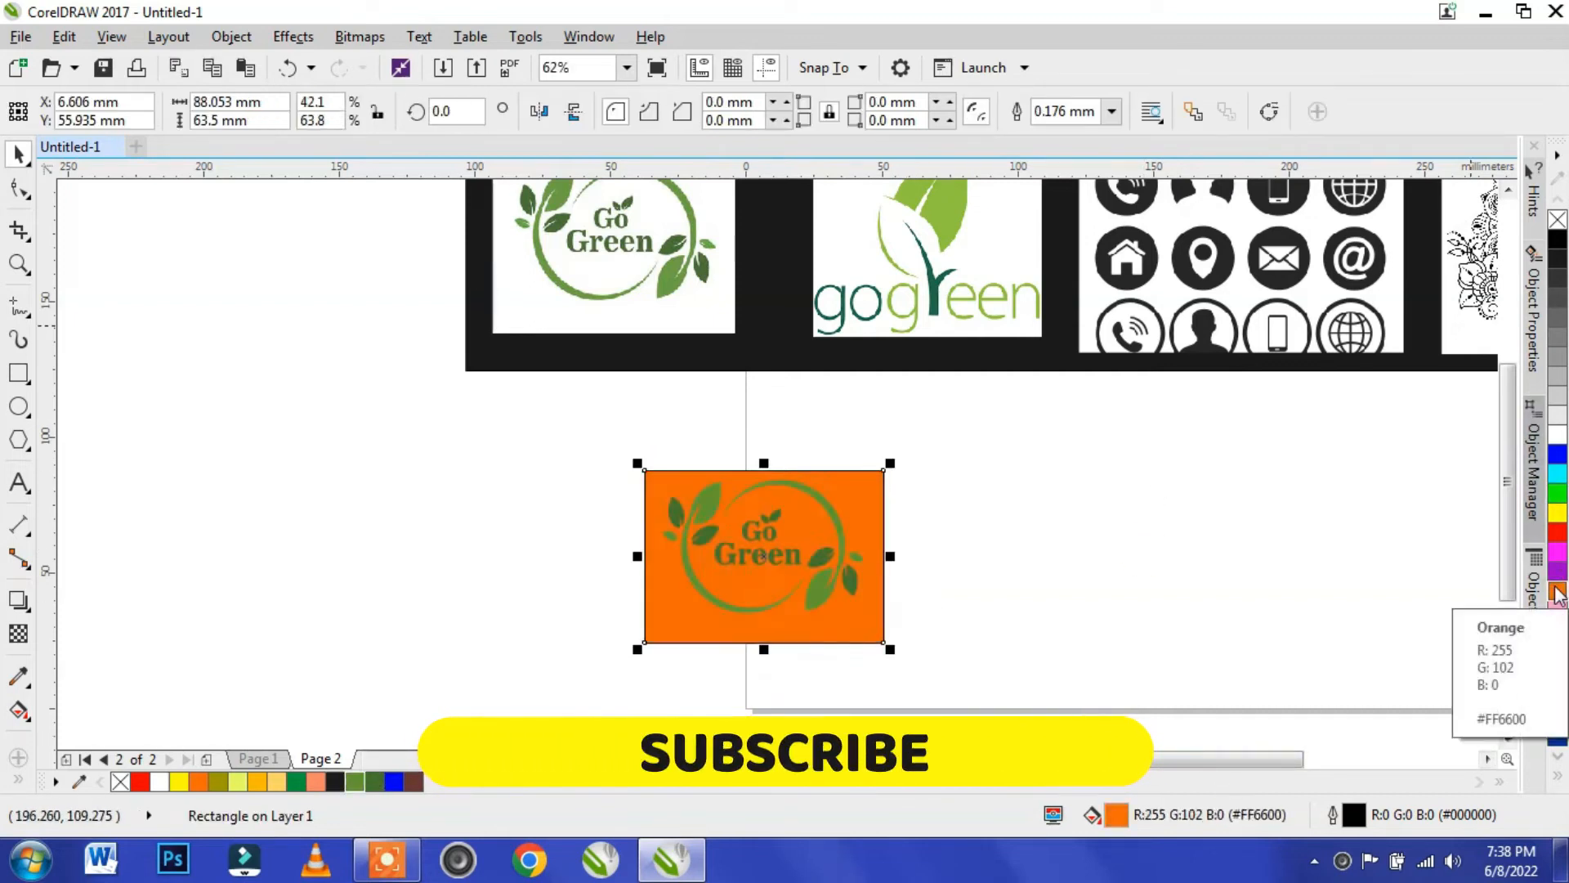
{"action": "left_click", "coordinate": [1557, 572]}
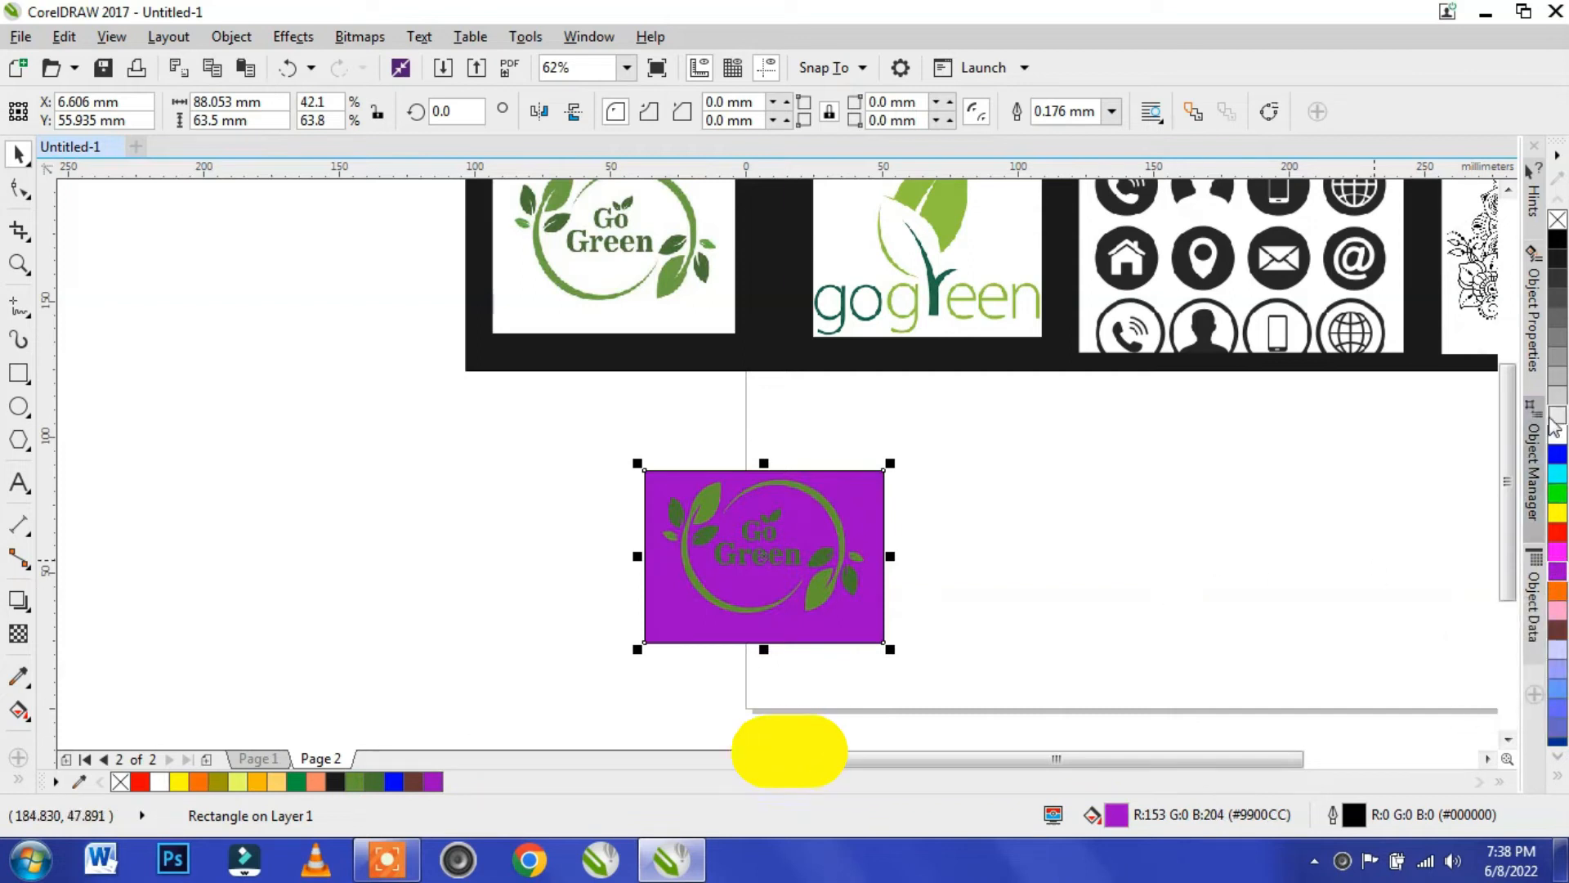
{"action": "left_click", "coordinate": [1557, 219]}
- Group the traced logo with its gray background rectangle and move the group off to the left of the page
{"action": "left_click", "coordinate": [1073, 560]}
{"action": "left_click_drag", "start_coordinate": [542, 645], "coordinate": [543, 648]}
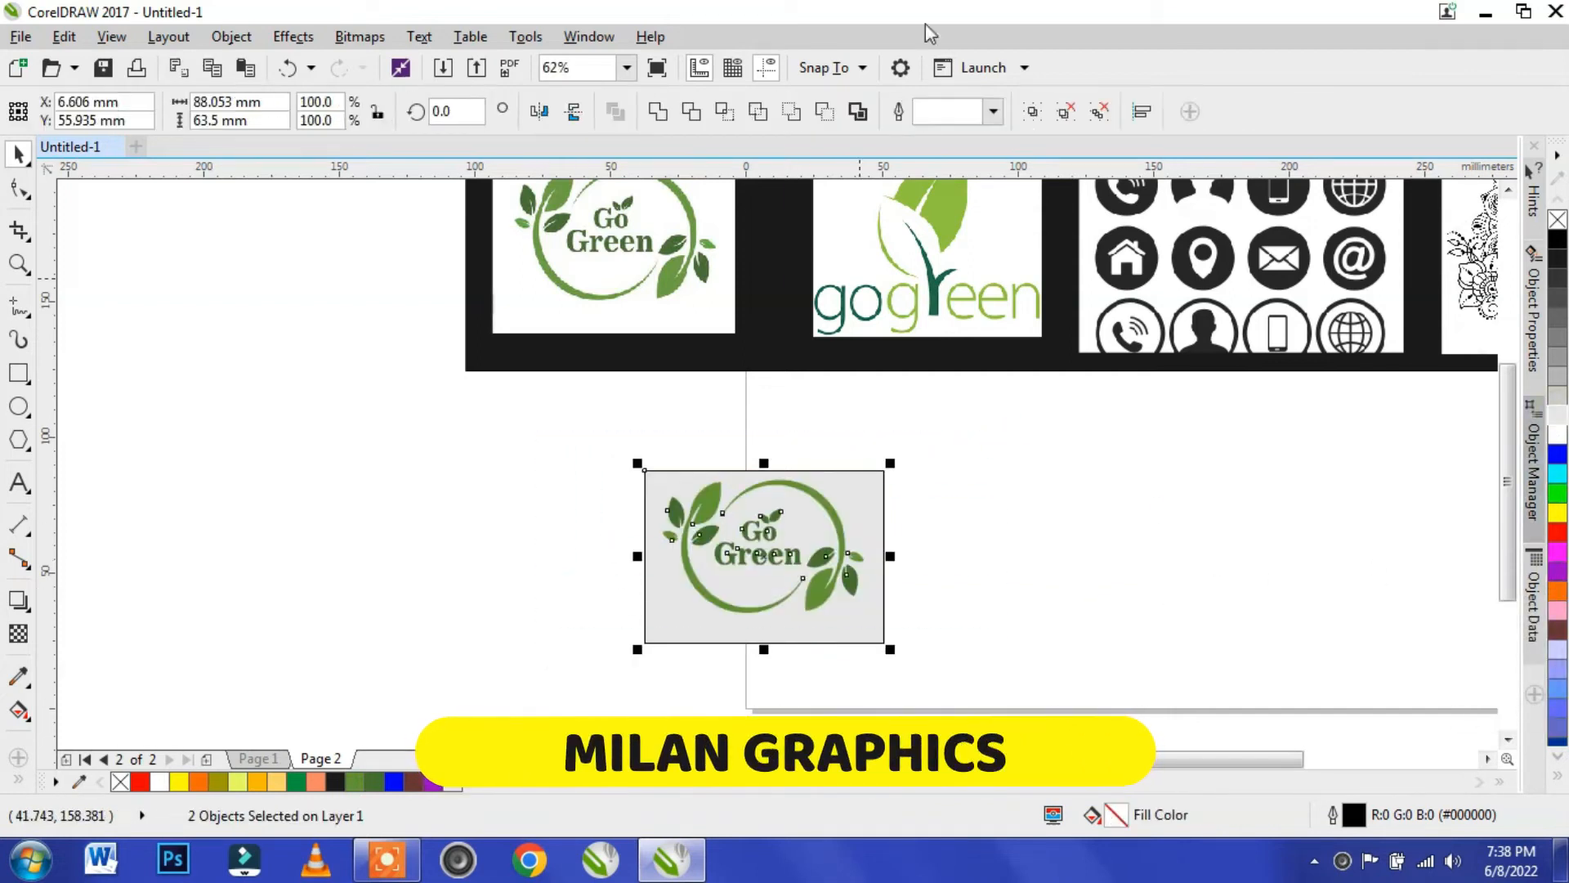
{"action": "left_click", "coordinate": [1031, 113]}
{"action": "left_click_drag", "start_coordinate": [746, 571], "coordinate": [488, 519]}
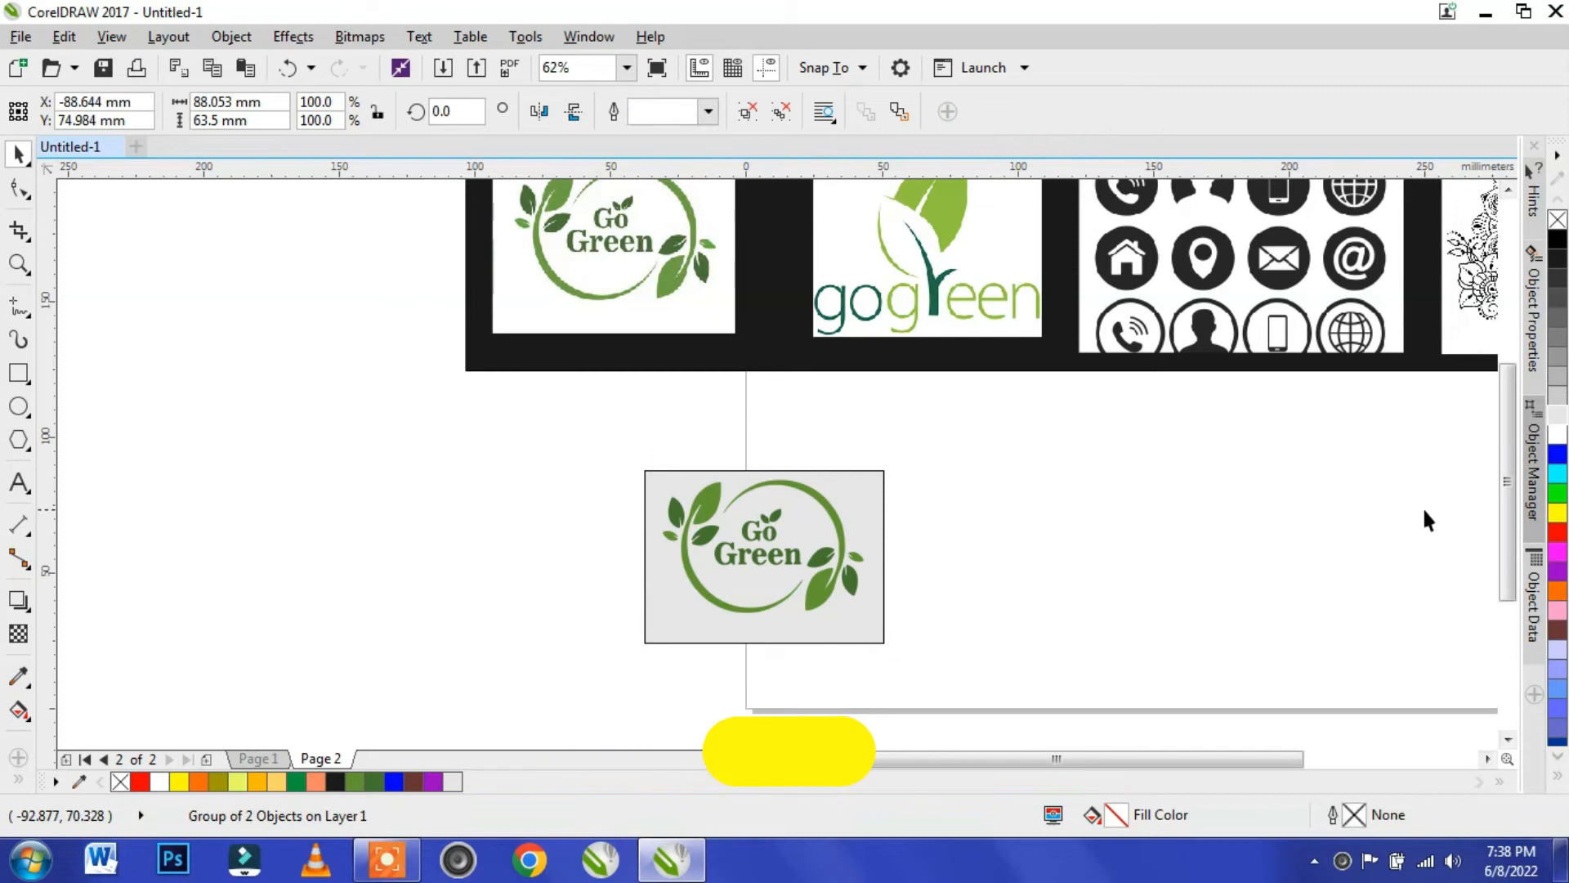
- Place a copy of the gogreen leaf logo image below the black strip, beside the finished Go Green logo
{"action": "scroll", "coordinate": [1508, 482], "scroll_direction": "up", "scroll_amount": 2}
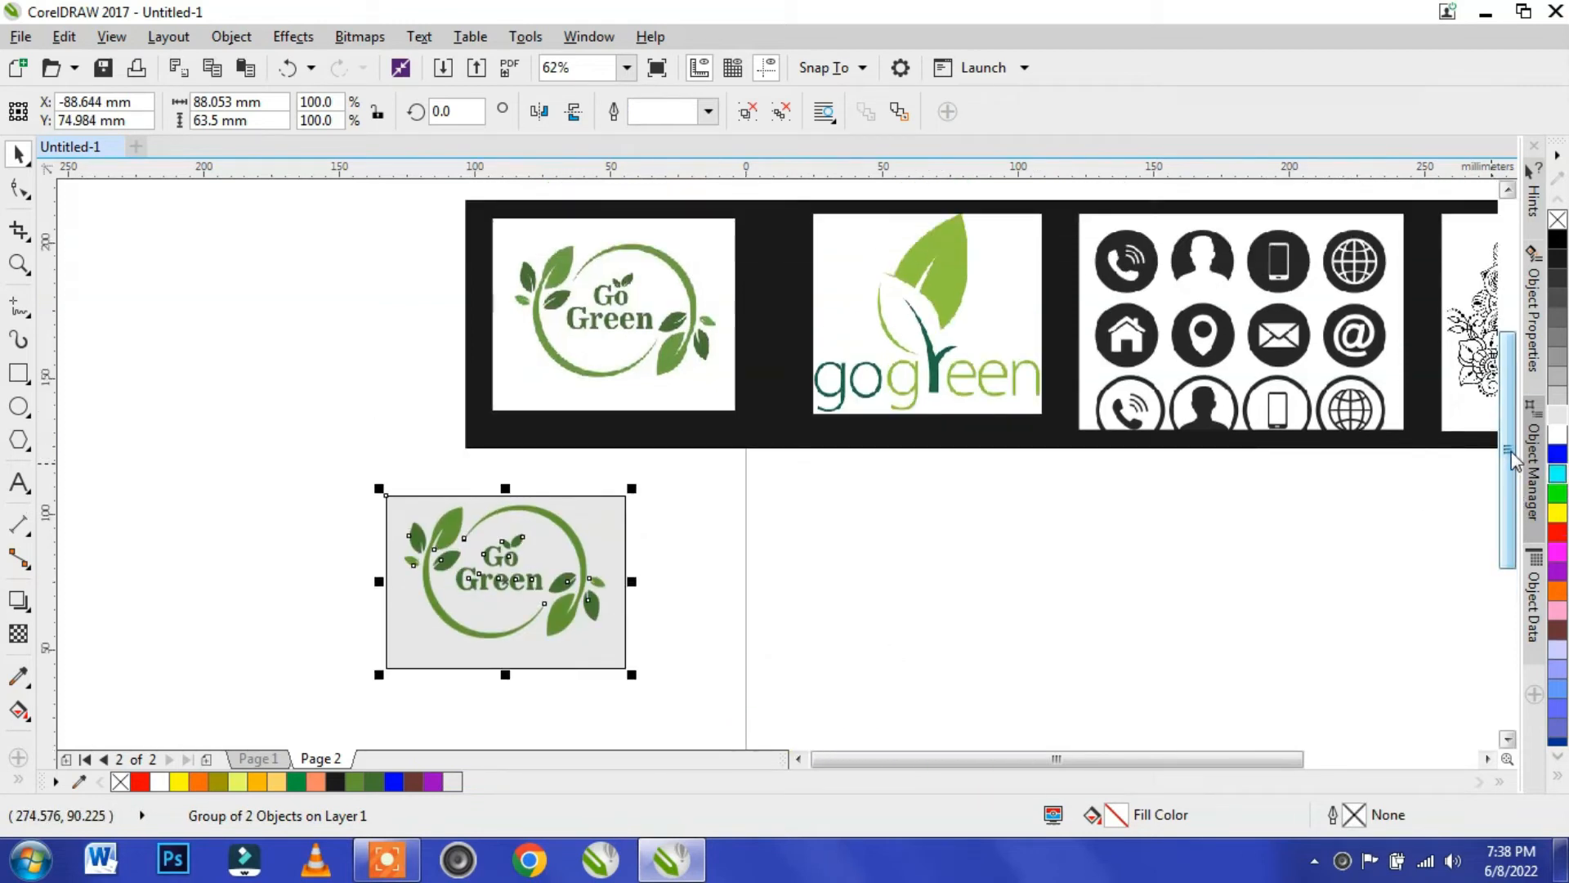
{"action": "left_click", "coordinate": [945, 376]}
{"action": "left_click_drag", "start_coordinate": [928, 316], "coordinate": [906, 600]}
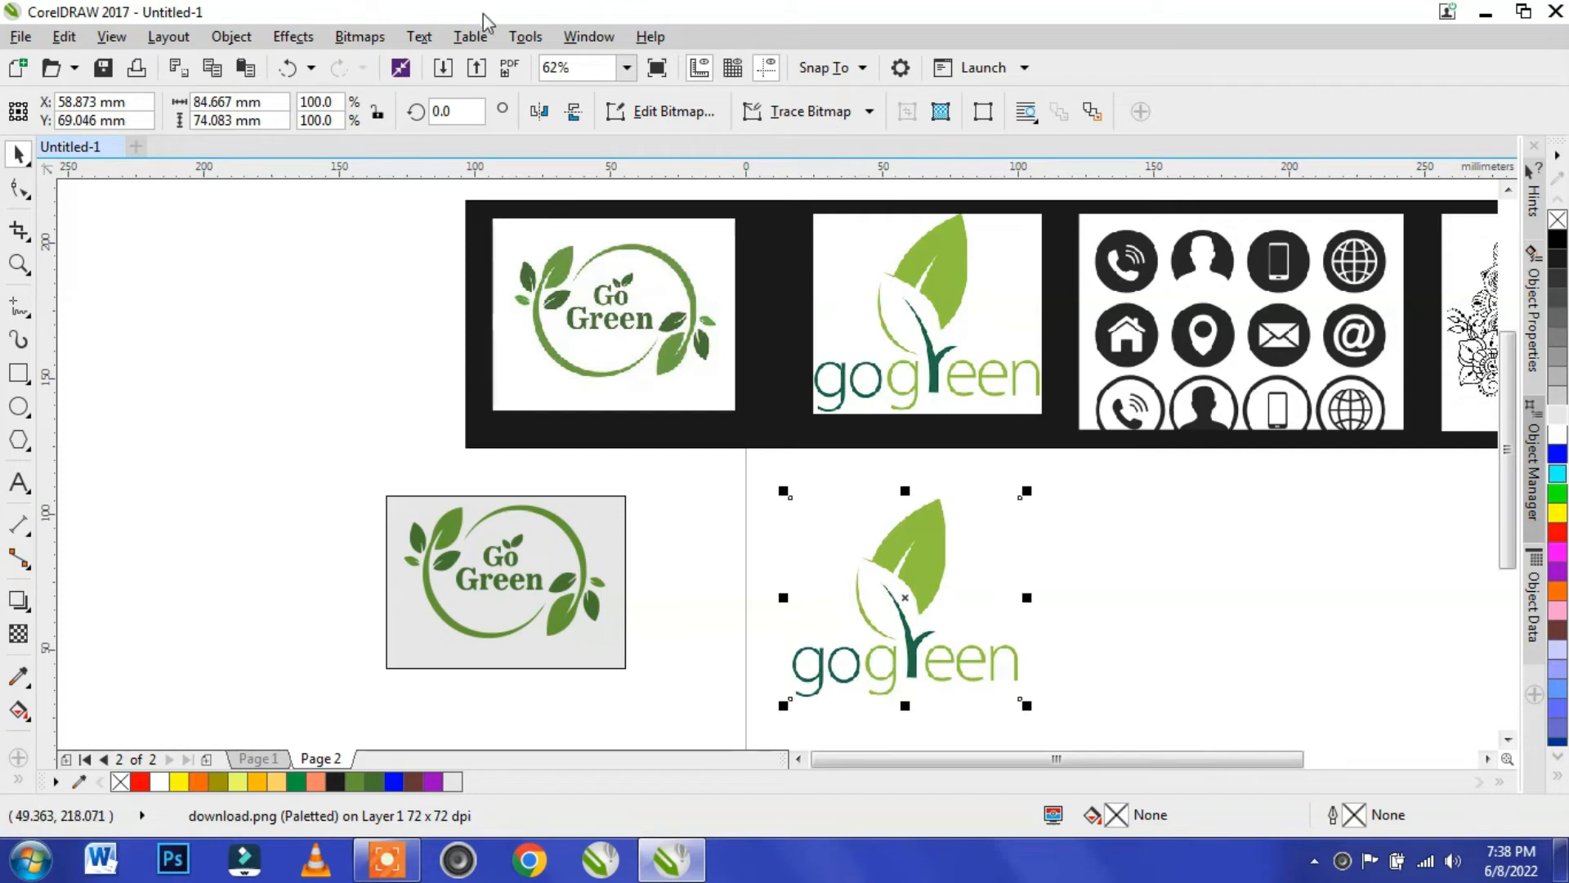
- Convert the copied gogreen image to a 300 dpi Grayscale (8-bit) bitmap with anti-aliasing and a transparent background
{"action": "left_click", "coordinate": [348, 36]}
{"action": "left_click", "coordinate": [392, 61]}
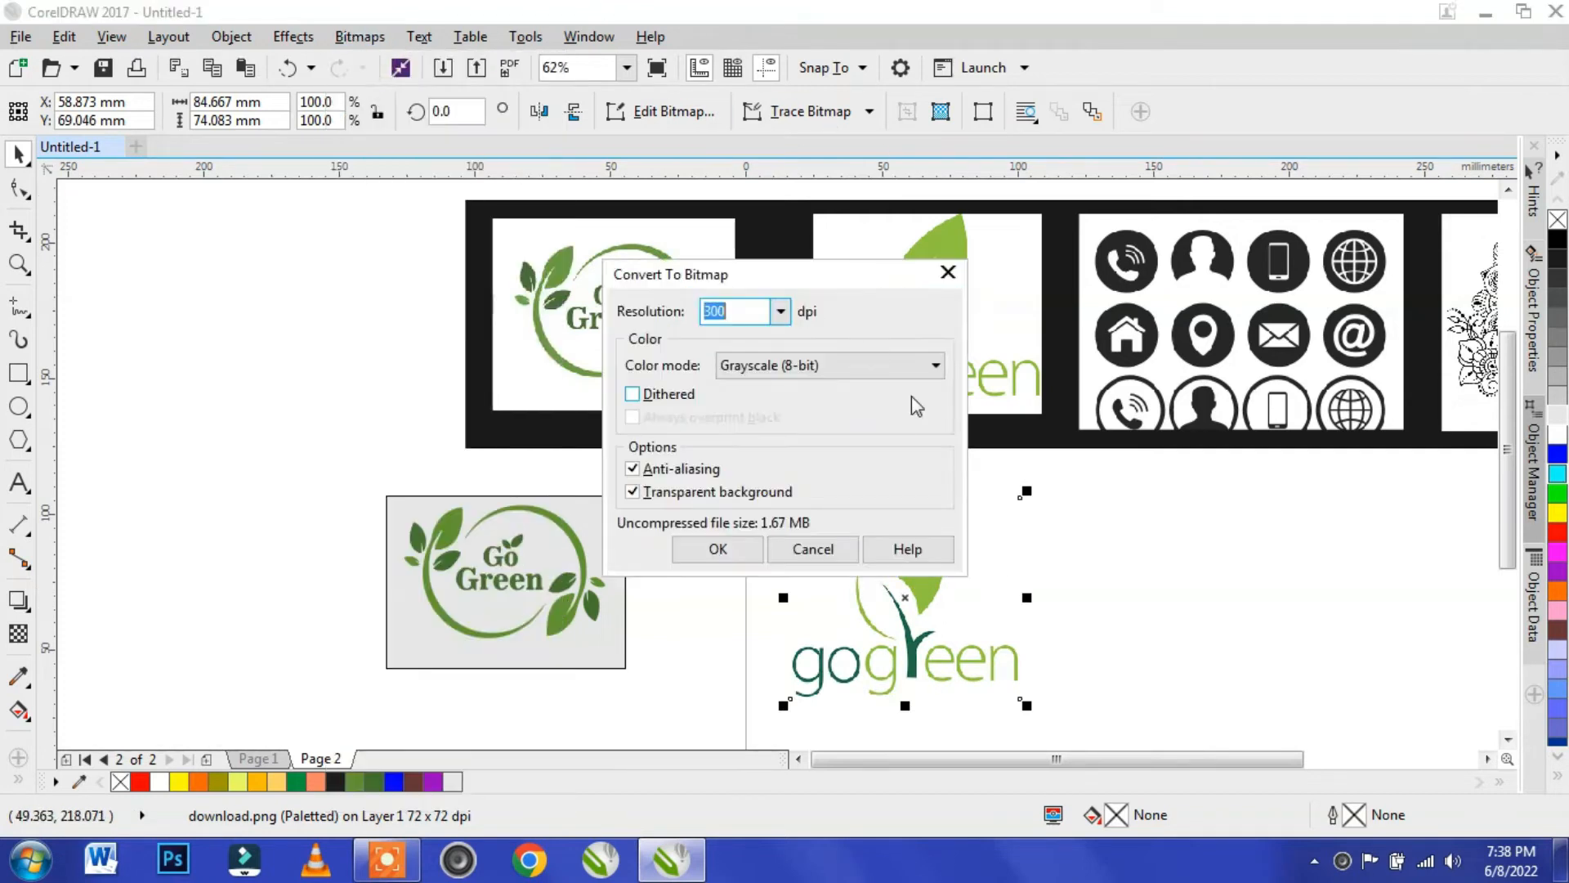
{"action": "left_click", "coordinate": [717, 548]}
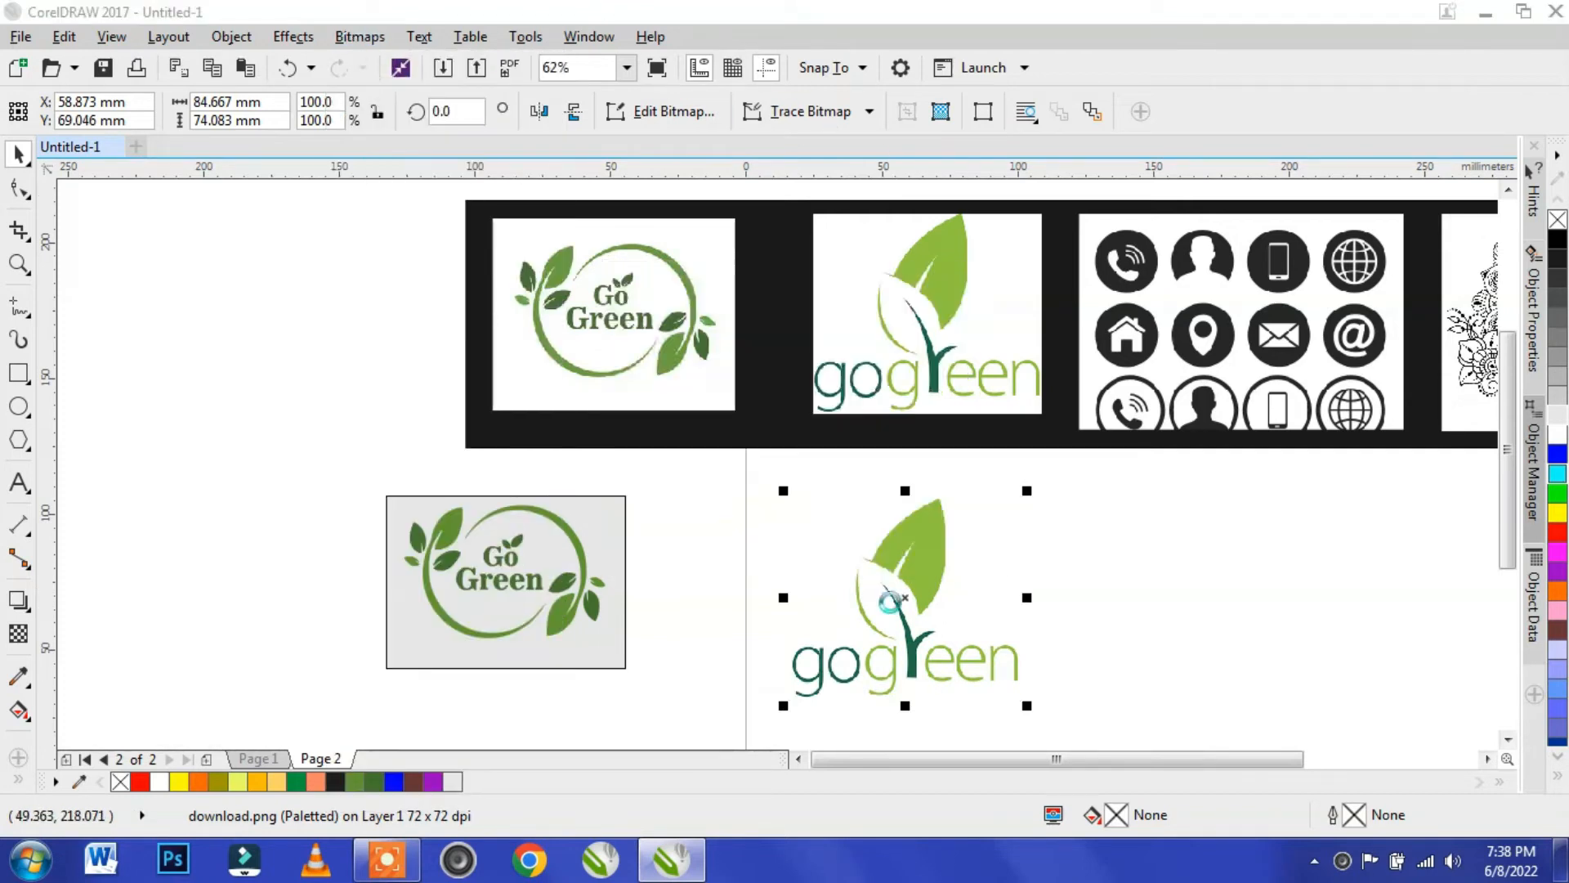
- Lower the gamma value of the grayscale gogreen bitmap to darken it
{"action": "left_click", "coordinate": [293, 37]}
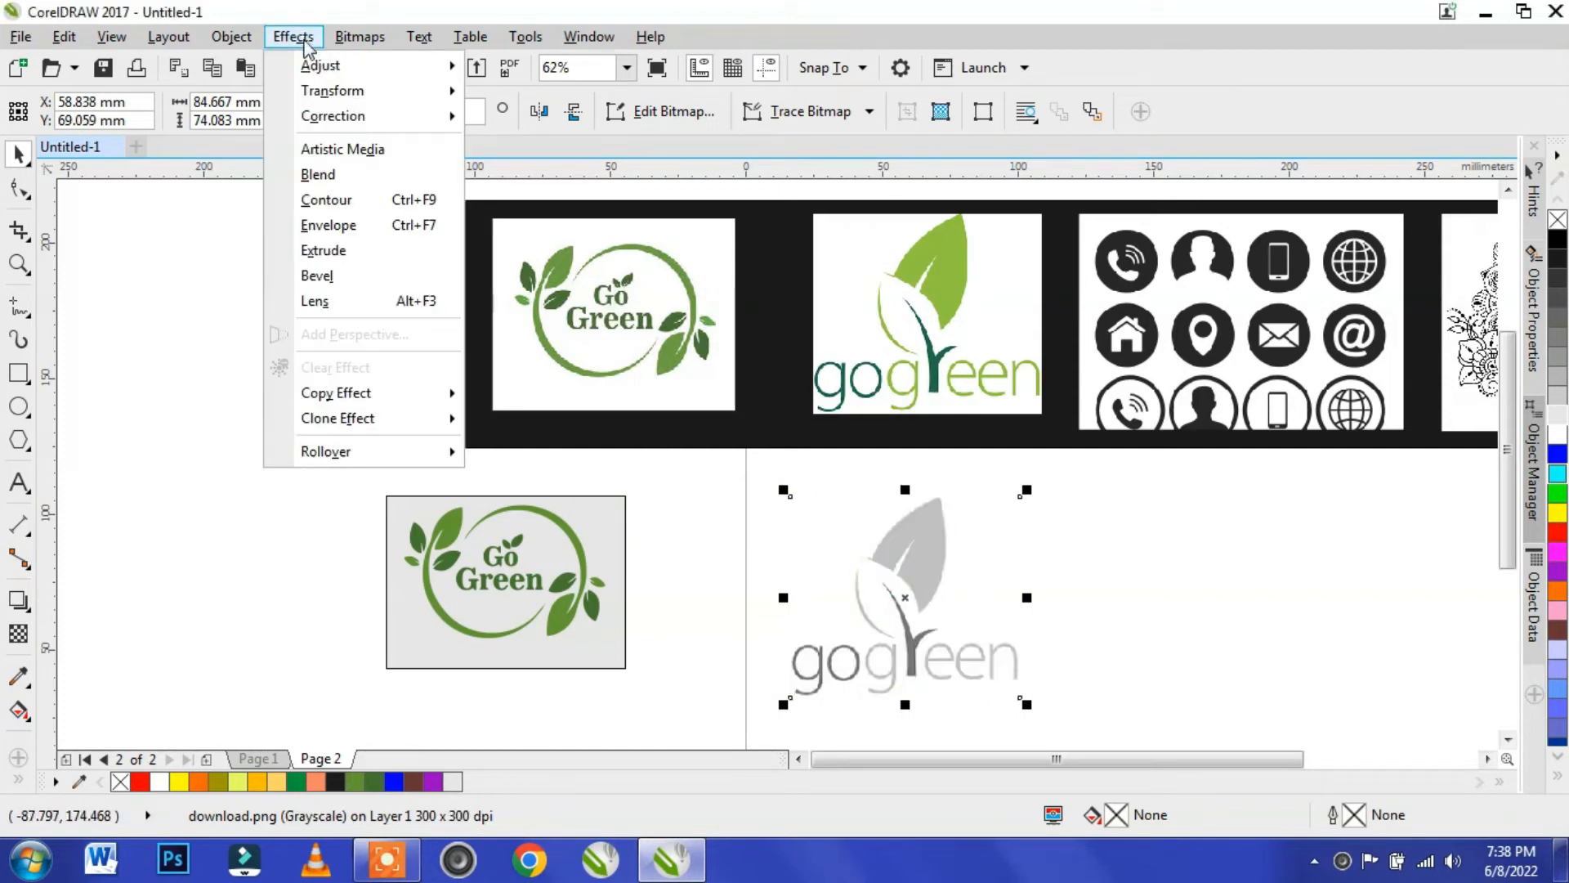
{"action": "mouse_move", "coordinate": [321, 65]}
{"action": "left_click", "coordinate": [561, 237]}
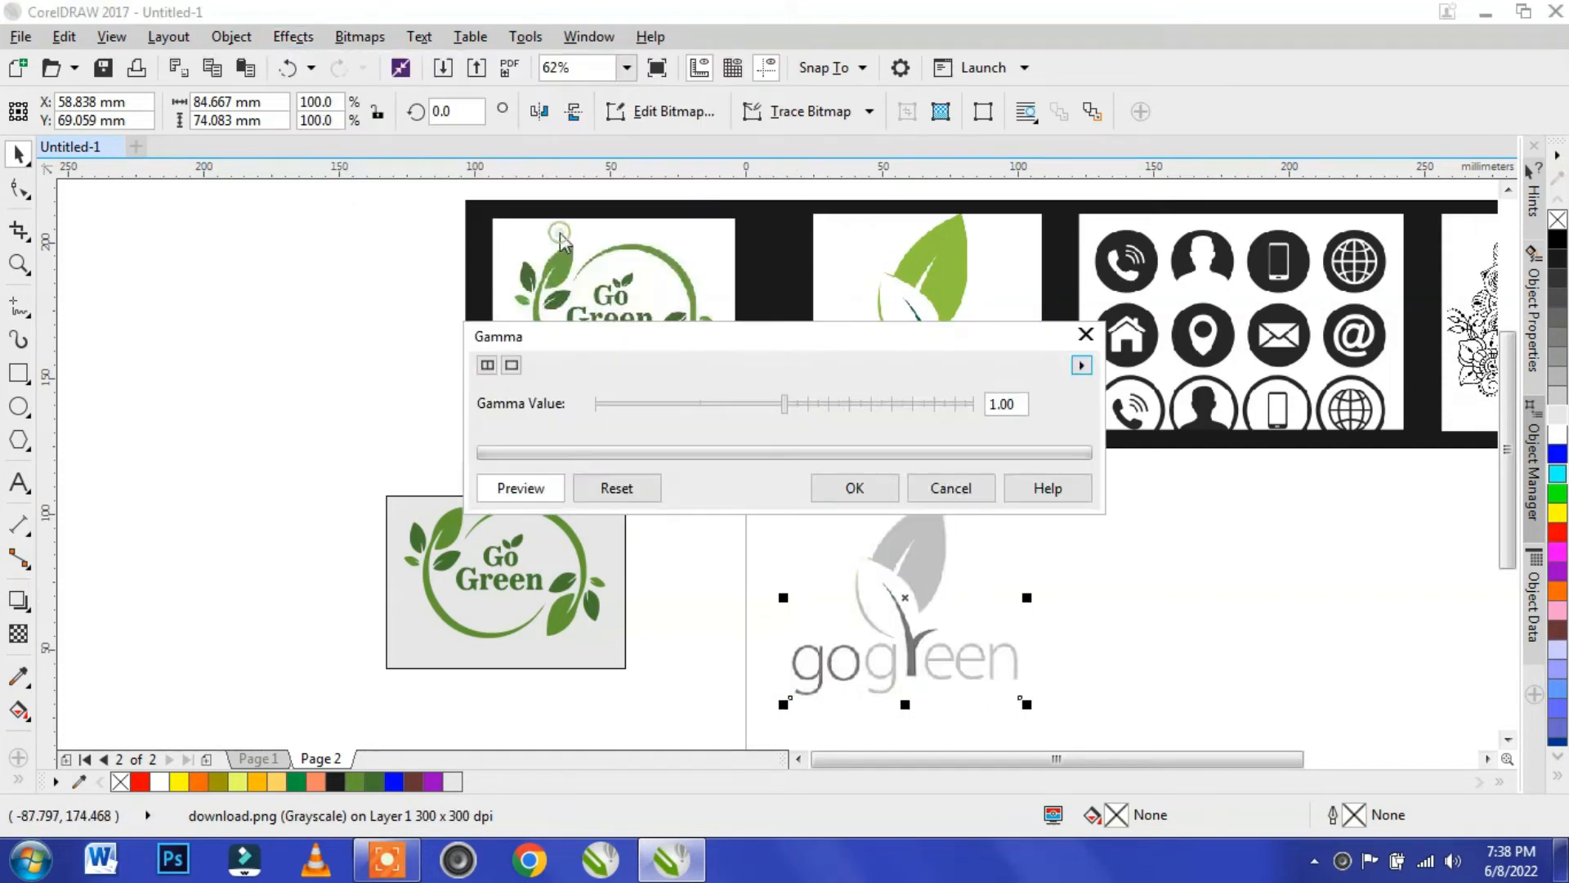
{"action": "left_click_drag", "start_coordinate": [672, 414], "coordinate": [657, 414]}
{"action": "left_click", "coordinate": [853, 489]}
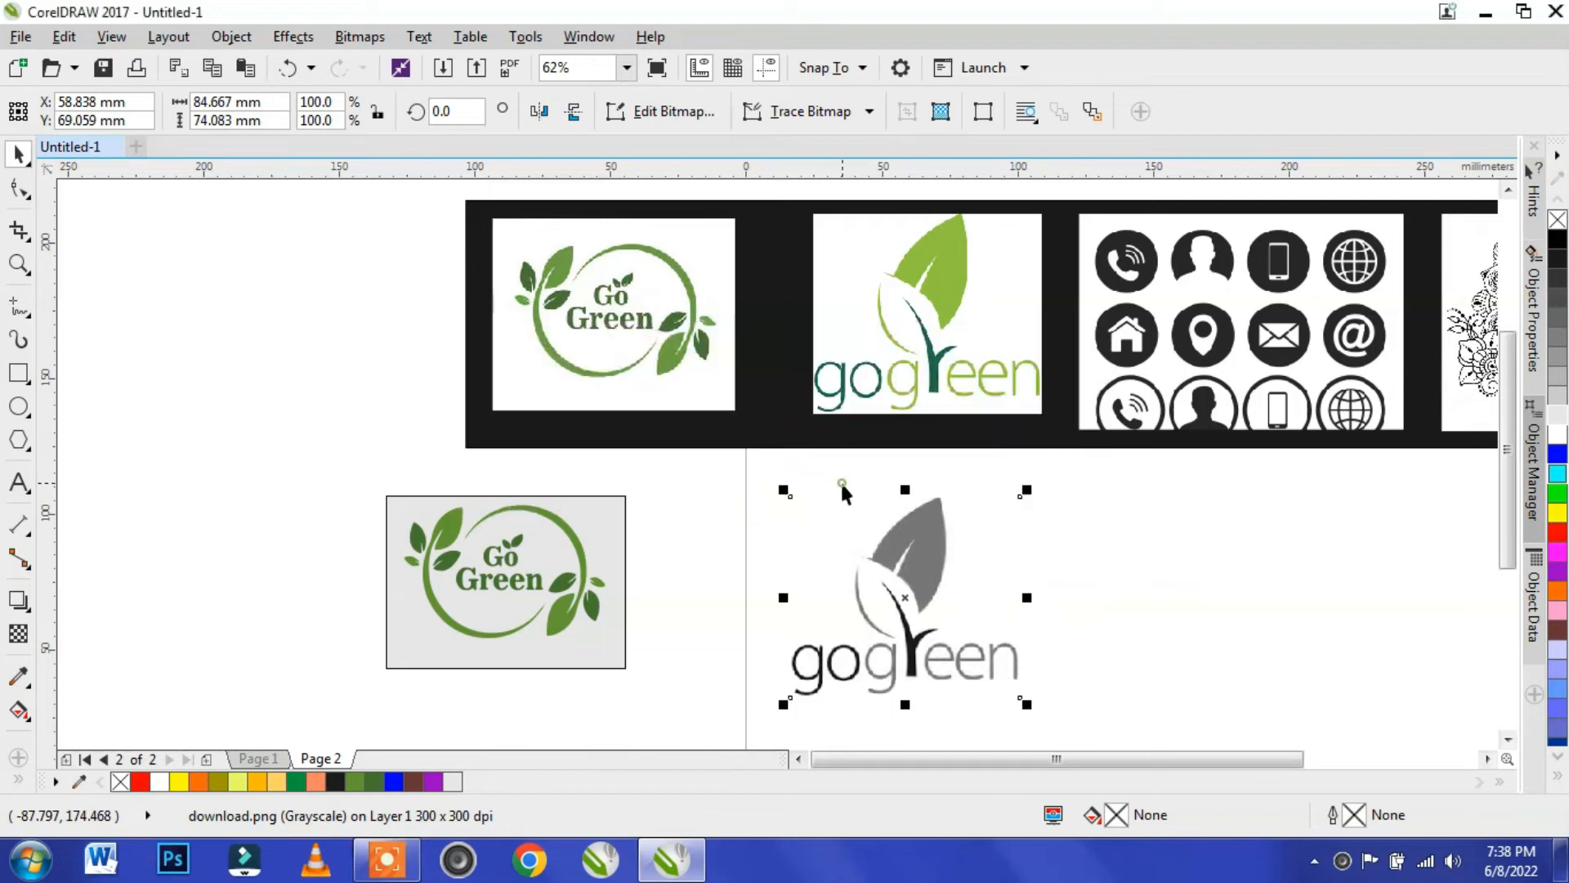
- Convert the grayscale gogreen bitmap to 1-bit black and white using the Line Art conversion method
{"action": "left_click", "coordinate": [358, 36]}
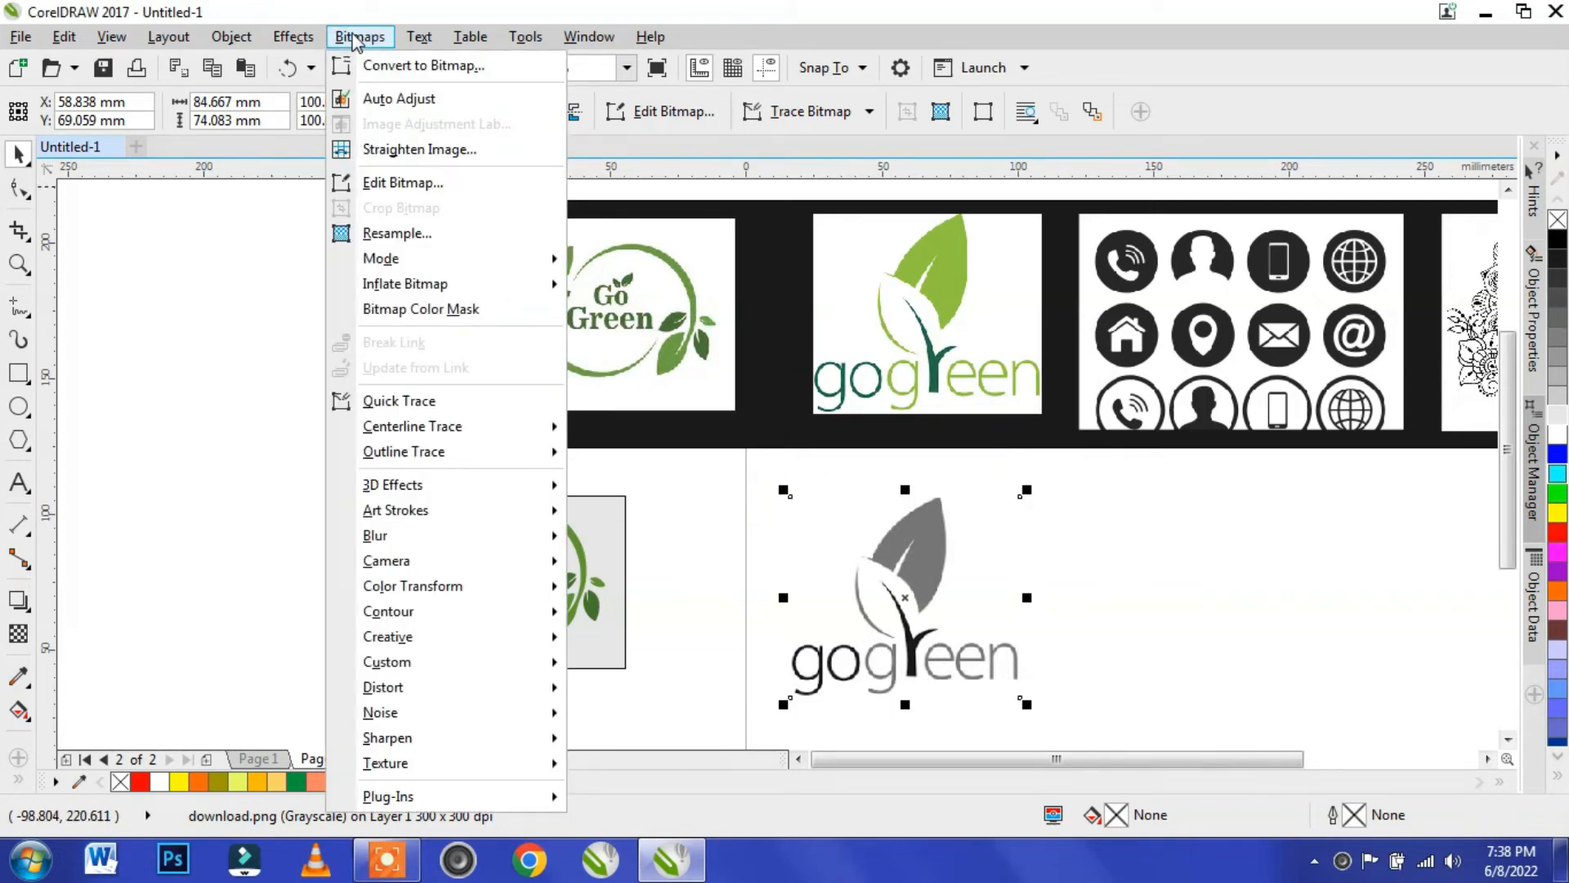
{"action": "mouse_move", "coordinate": [414, 256]}
{"action": "left_click", "coordinate": [703, 270]}
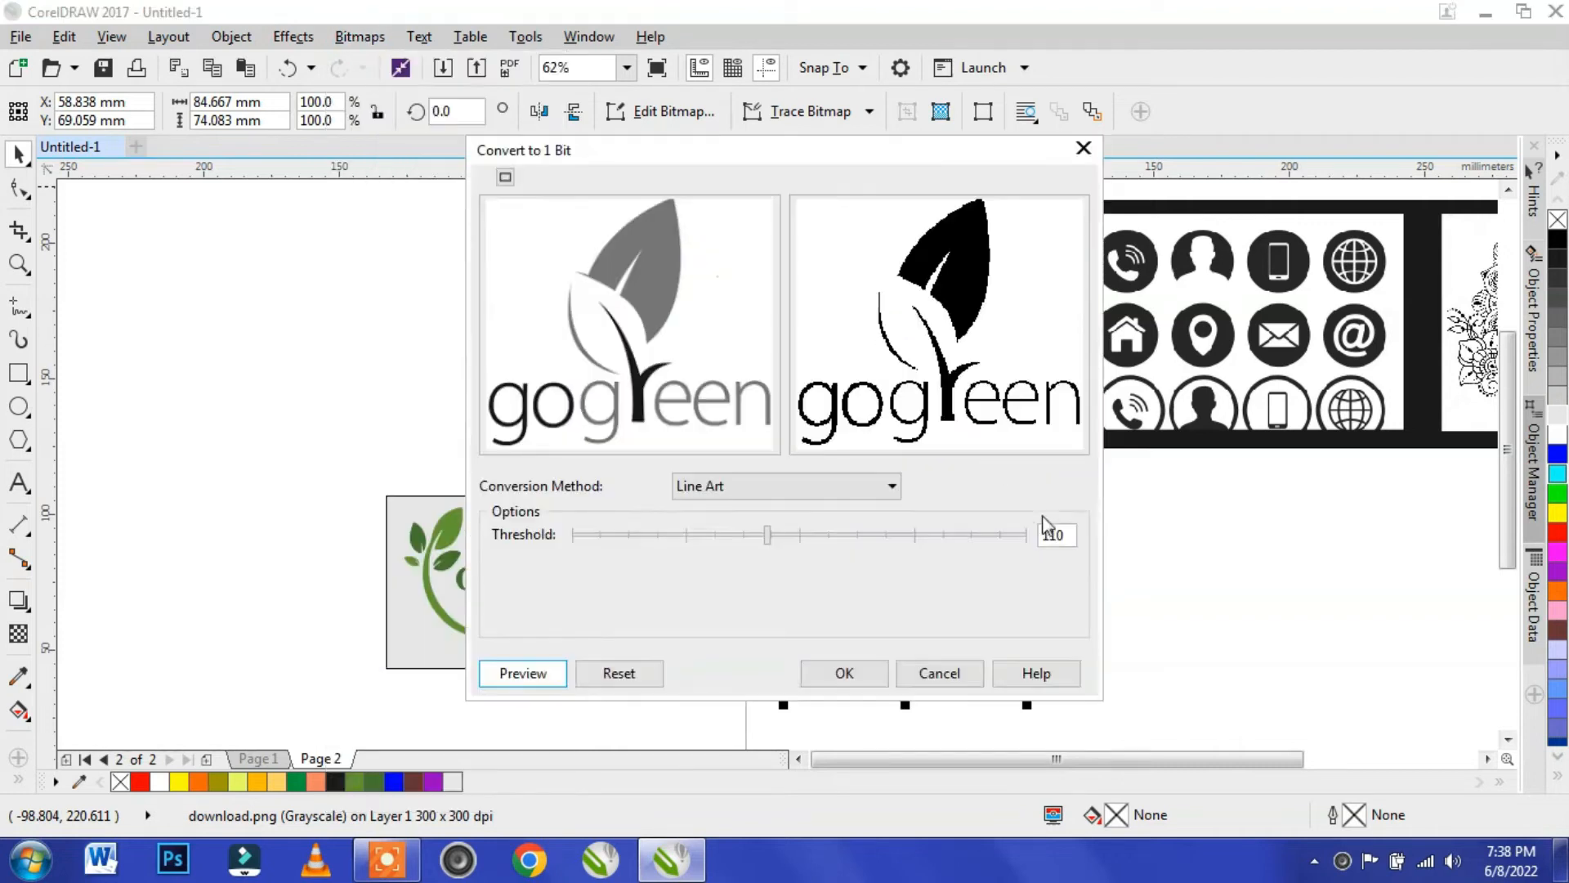
{"action": "left_click", "coordinate": [844, 673]}
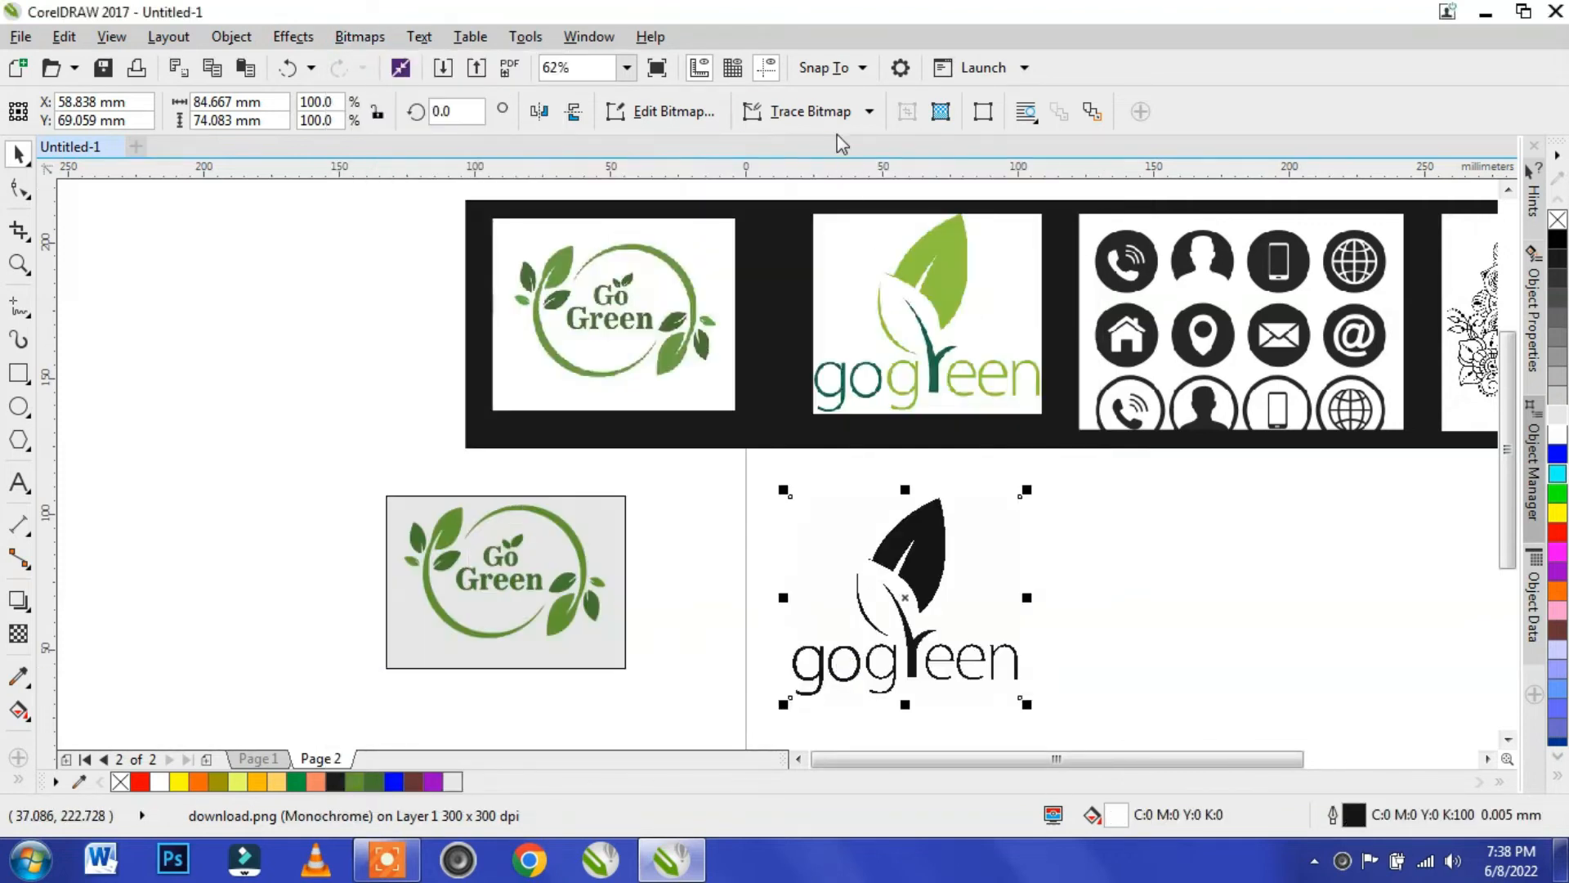
- Start a Low Quality Image outline trace of the gogreen bitmap, reducing the bitmap and removing the background color from the entire image
{"action": "left_click", "coordinate": [868, 111]}
{"action": "mouse_move", "coordinate": [841, 193]}
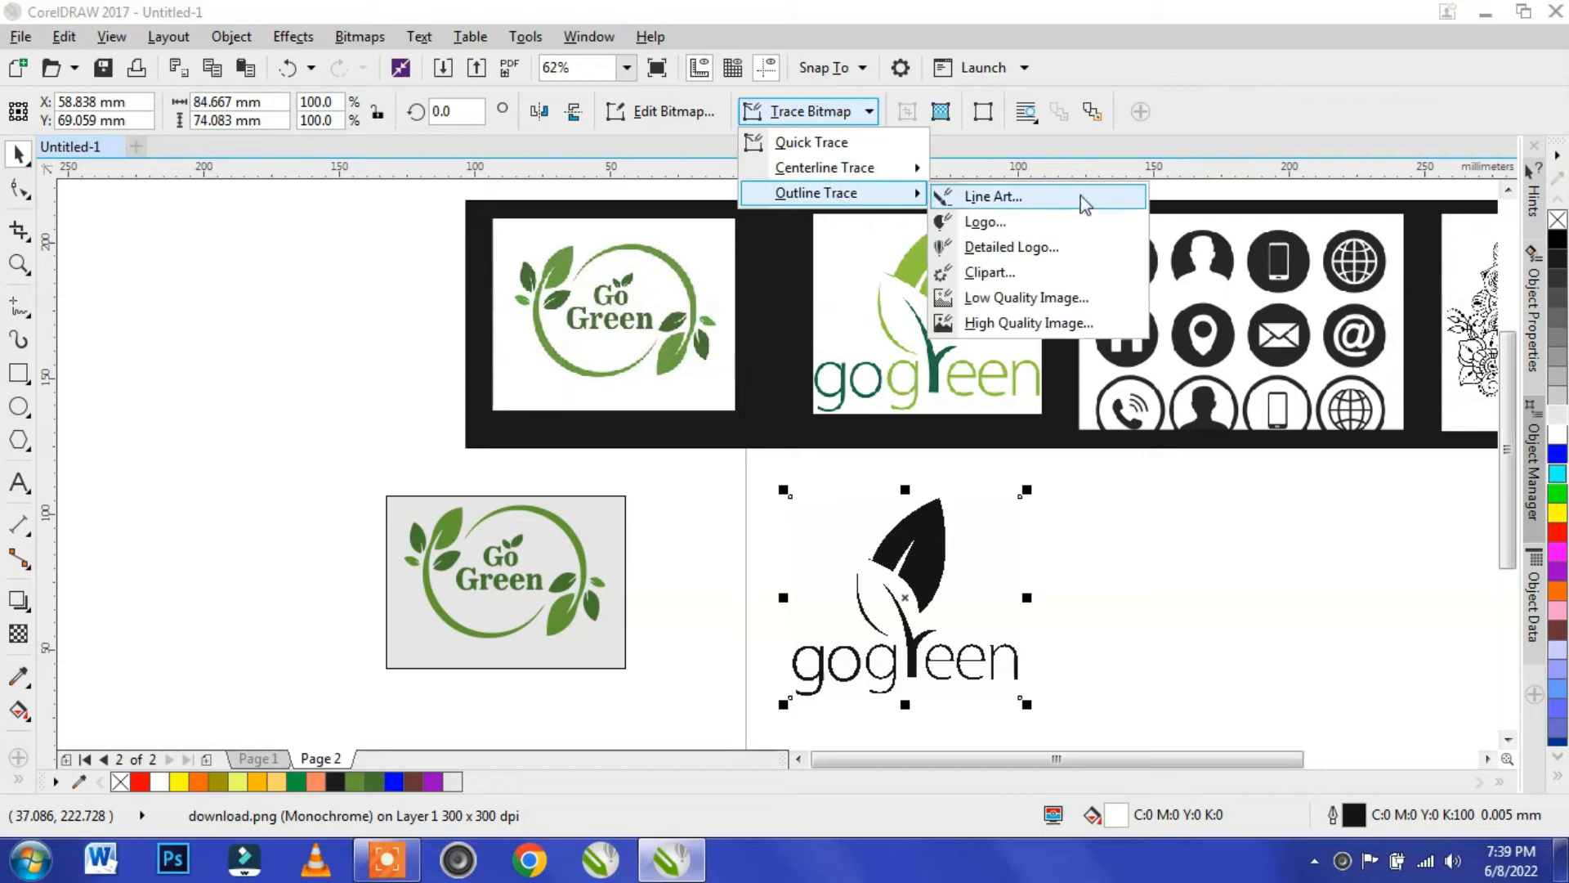
{"action": "left_click", "coordinate": [1092, 302]}
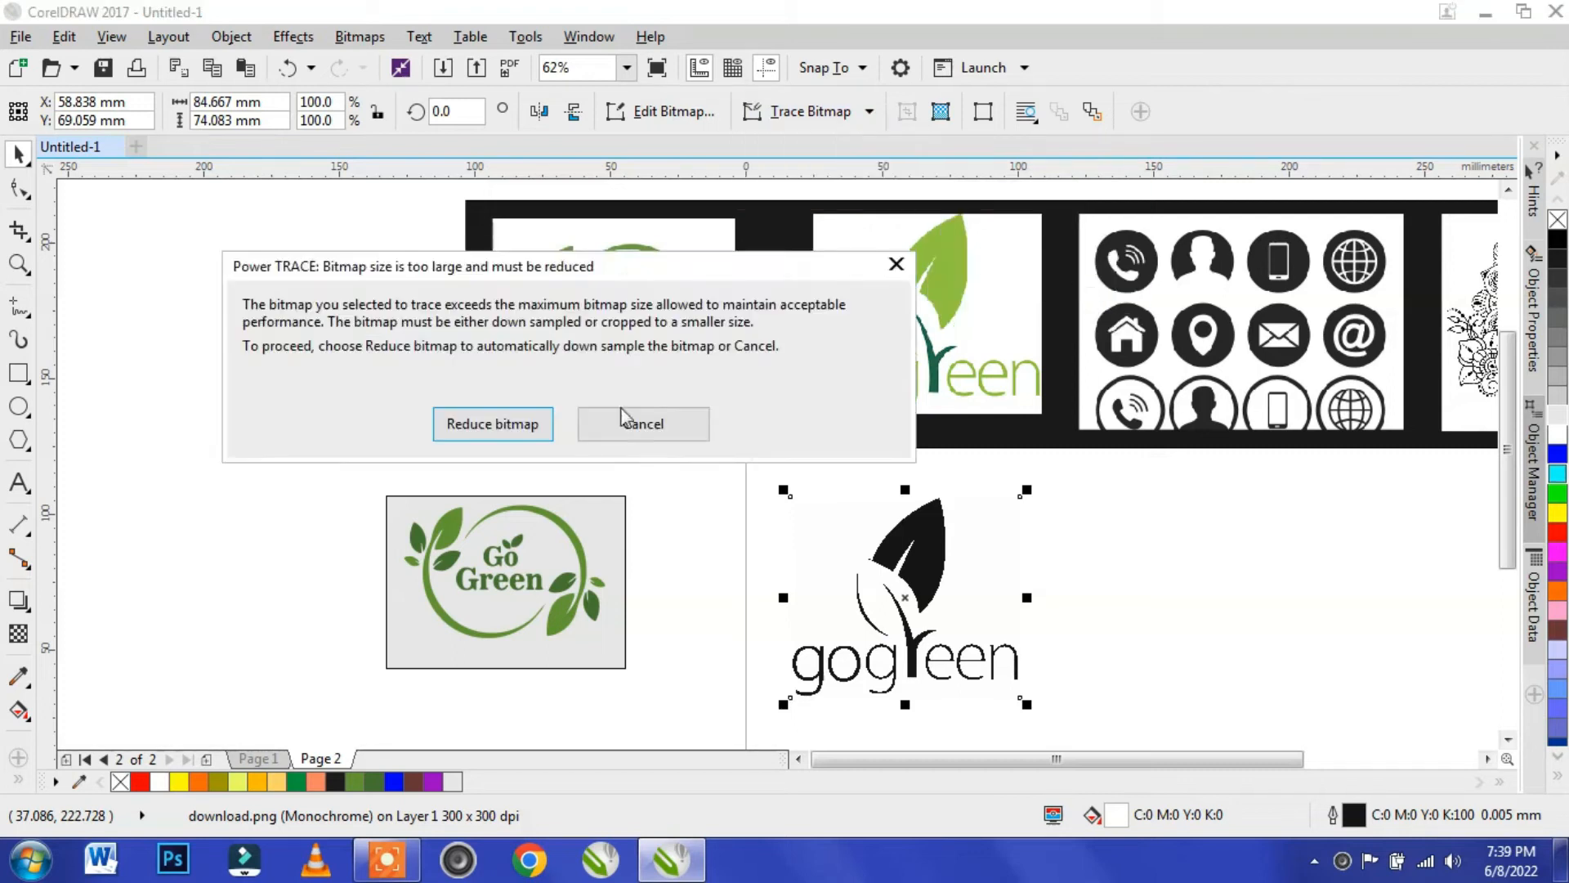
{"action": "left_click", "coordinate": [498, 425]}
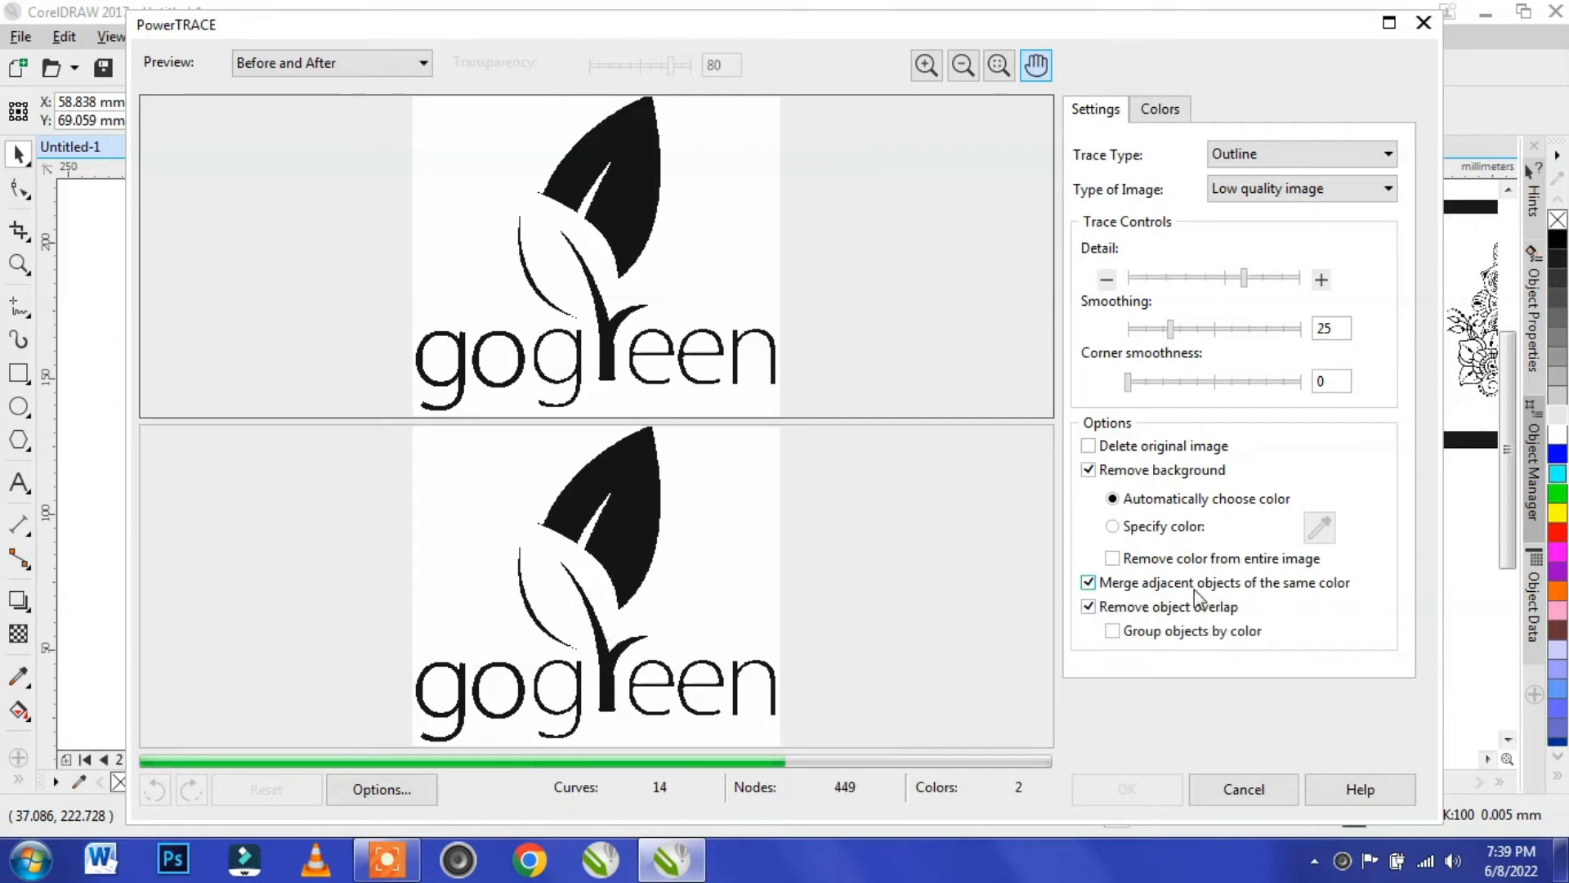
{"action": "left_click", "coordinate": [1114, 557]}
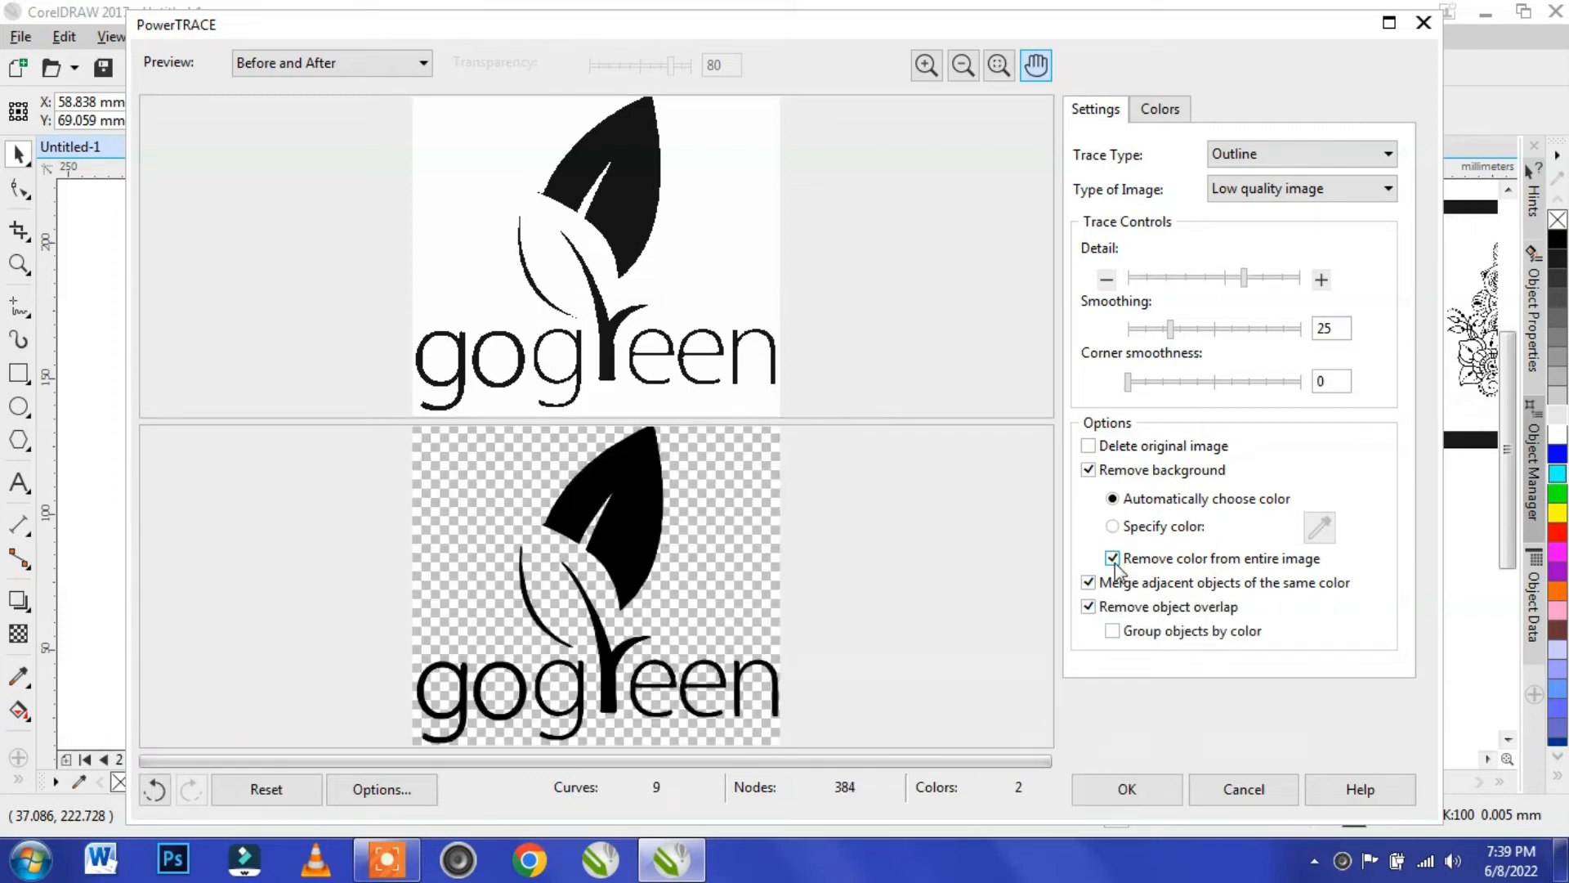
- Raise the trace's detail level and set its smoothing to 51
{"action": "scroll", "coordinate": [605, 595], "scroll_direction": "up", "scroll_amount": 5}
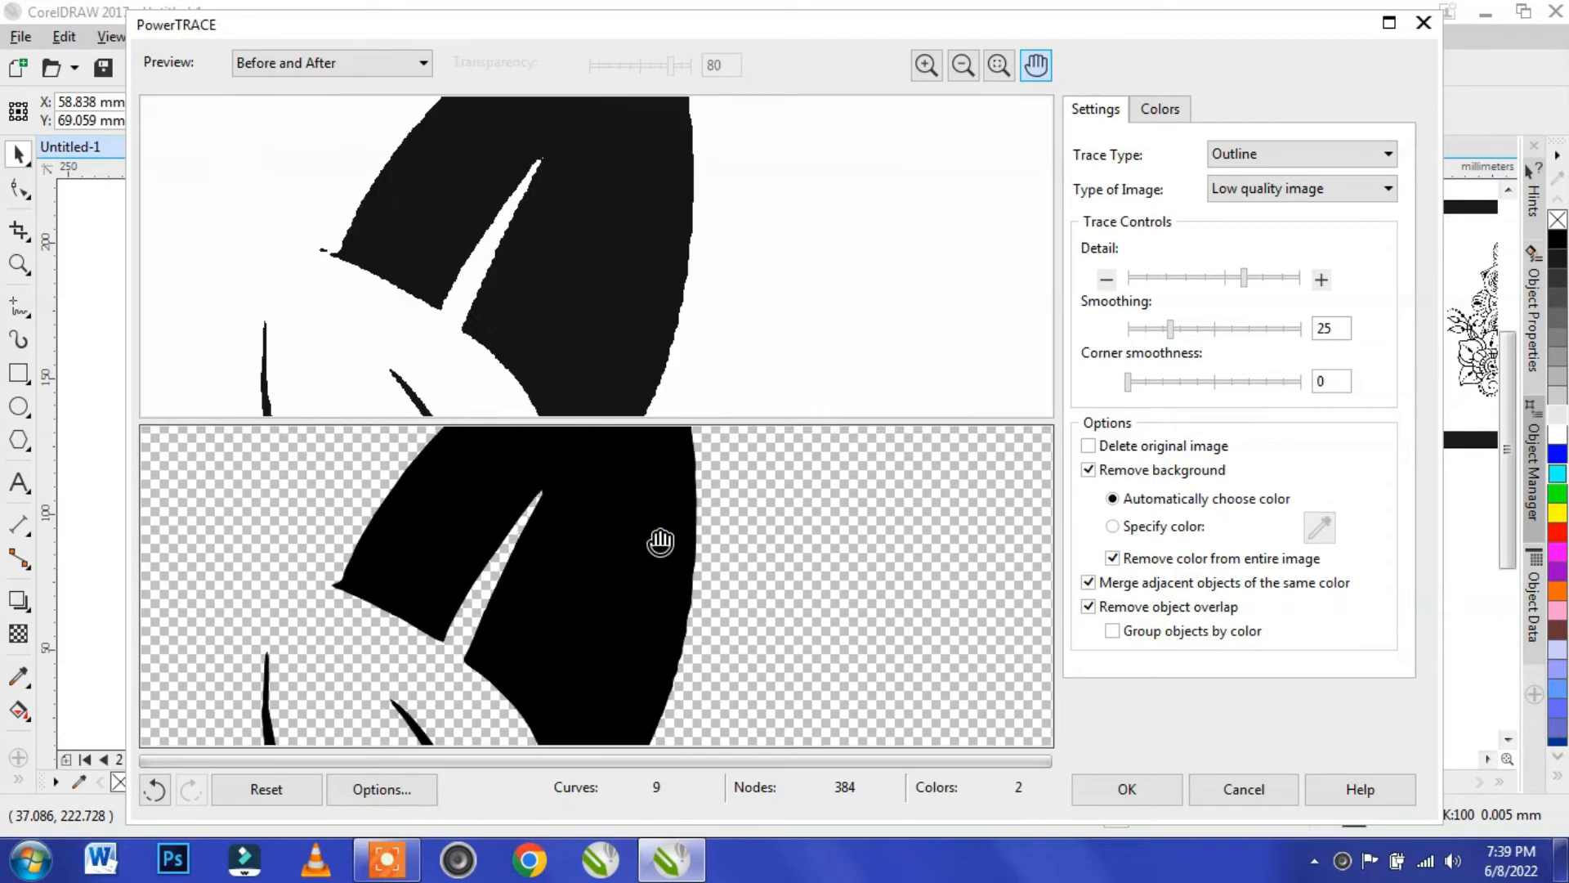
{"action": "left_click", "coordinate": [1273, 280]}
{"action": "left_click", "coordinate": [1195, 329]}
{"action": "left_click", "coordinate": [1214, 331]}
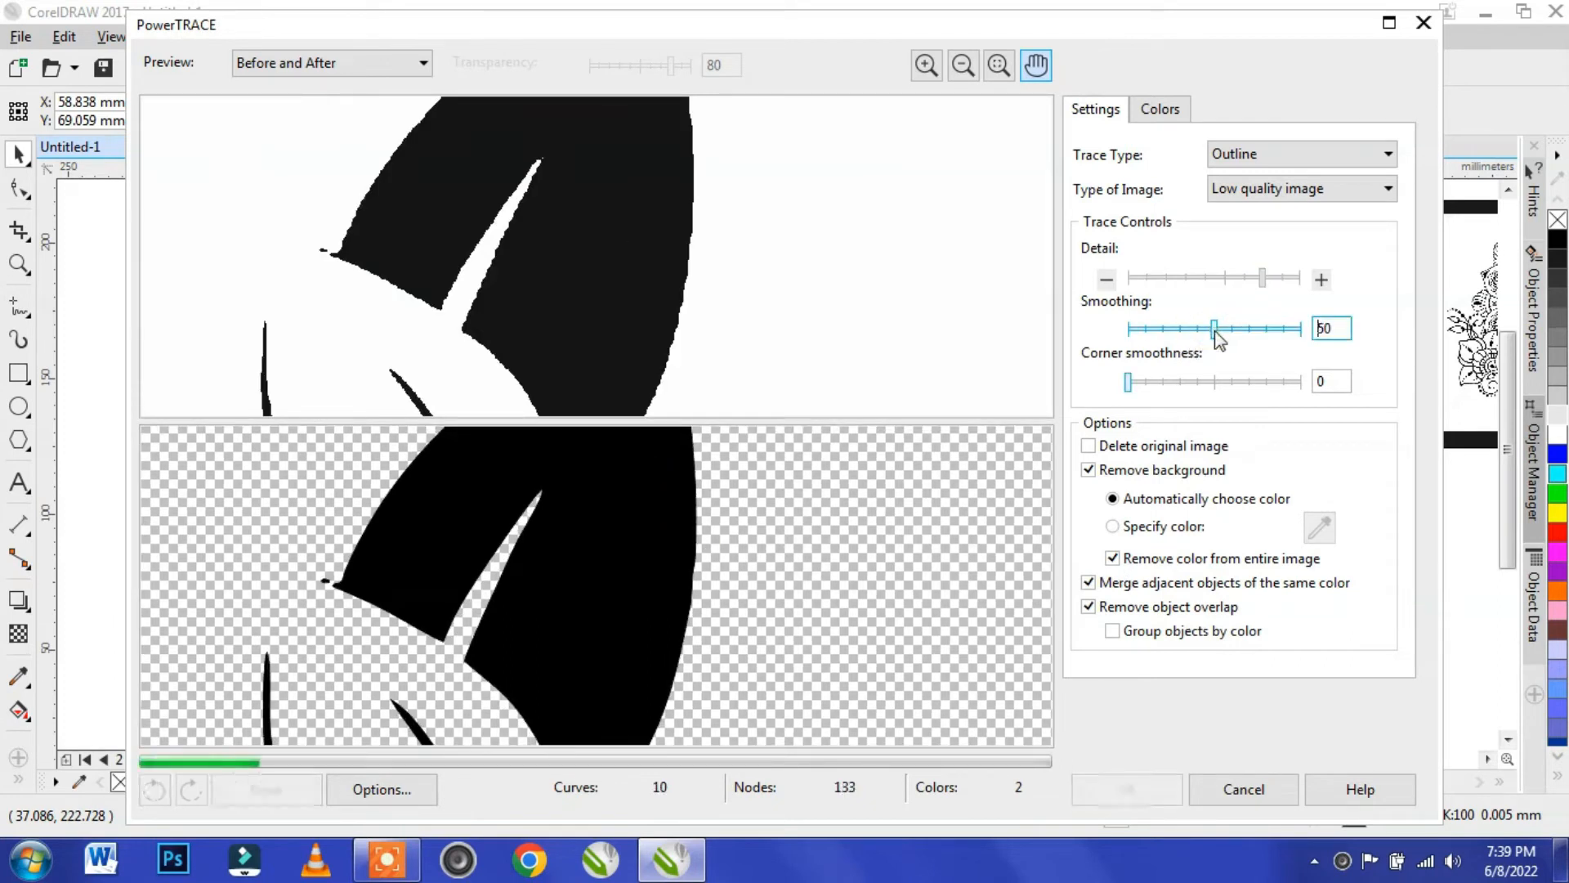
{"action": "left_click", "coordinate": [1171, 330]}
{"action": "left_click", "coordinate": [1286, 280]}
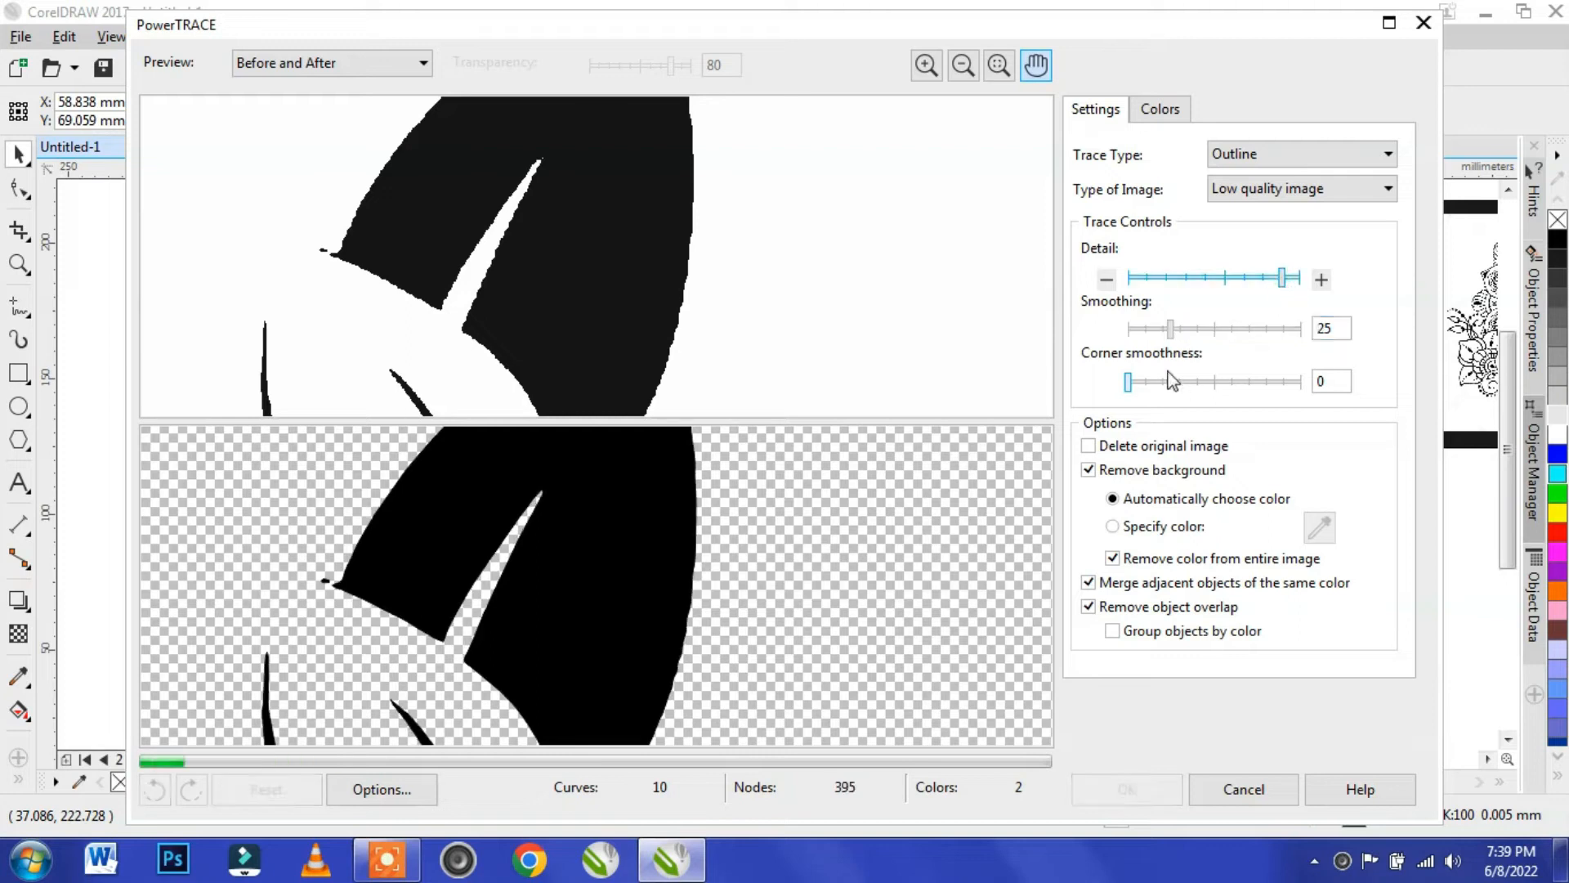
{"action": "left_click", "coordinate": [1198, 330]}
{"action": "left_click", "coordinate": [1217, 330]}
{"action": "scroll", "coordinate": [837, 540], "scroll_direction": "down", "scroll_amount": 4}
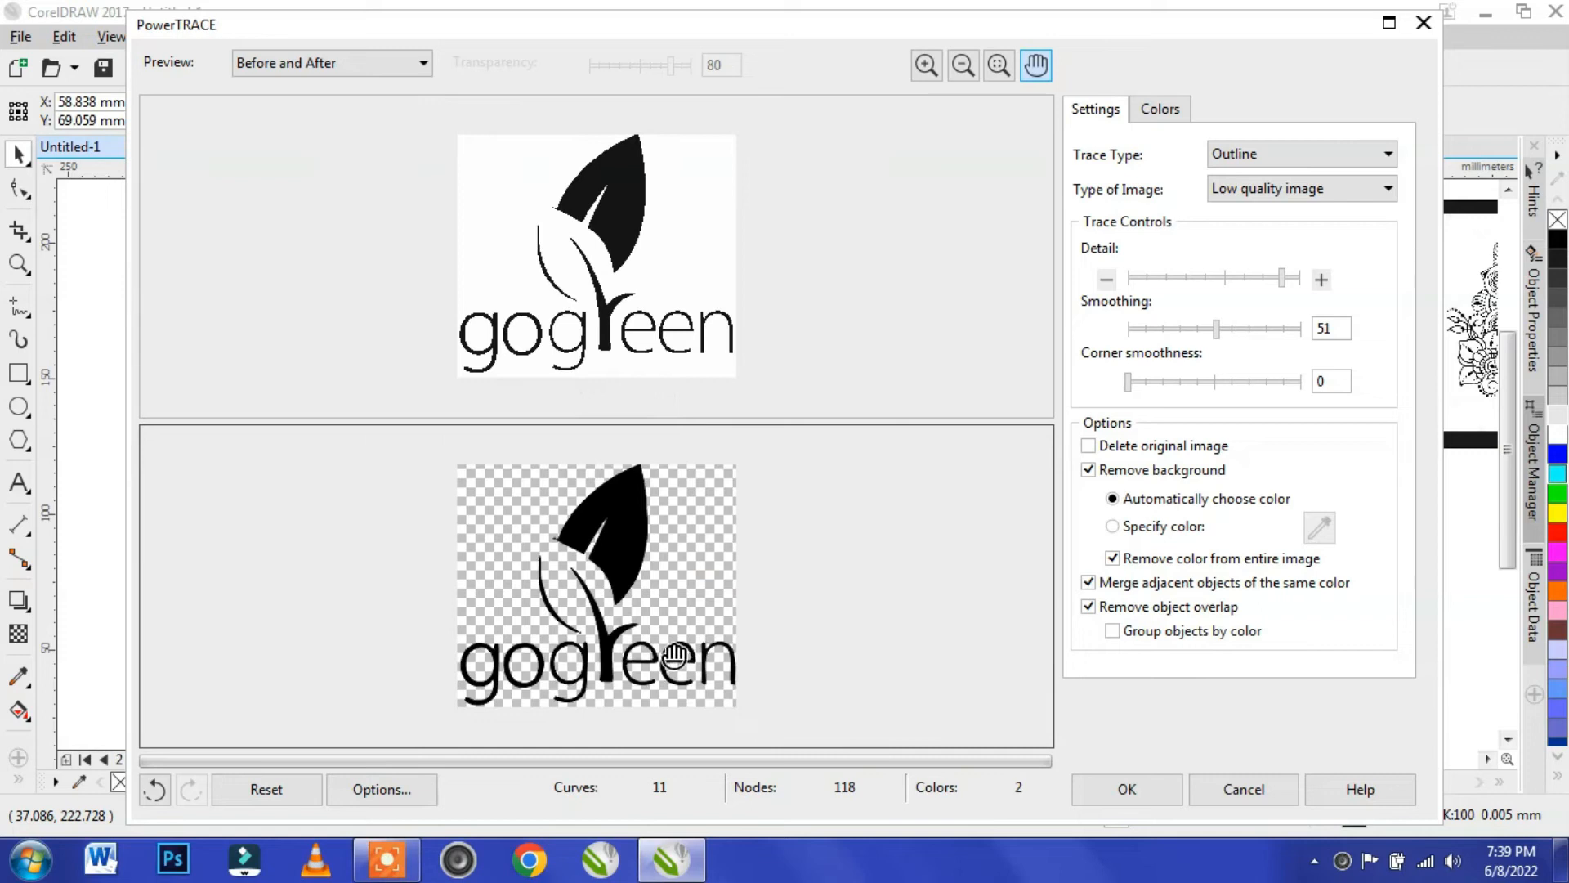
- Set the trace's smoothing to 62 and corner smoothness to 3, and accept the trace
{"action": "scroll", "coordinate": [609, 650], "scroll_direction": "up", "scroll_amount": 4}
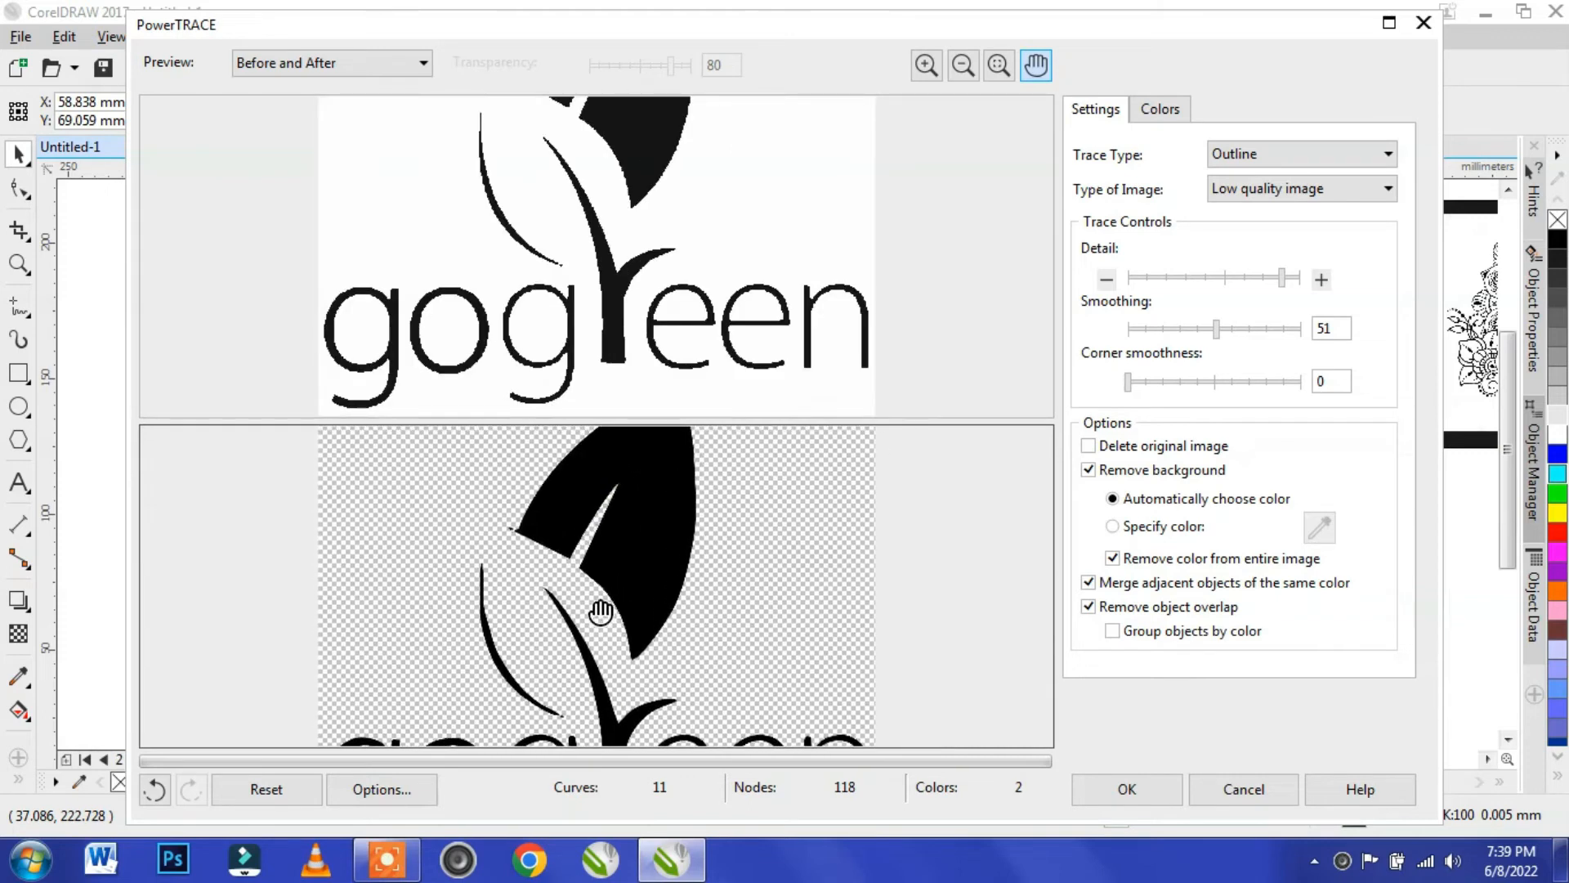
{"action": "left_click", "coordinate": [1236, 329]}
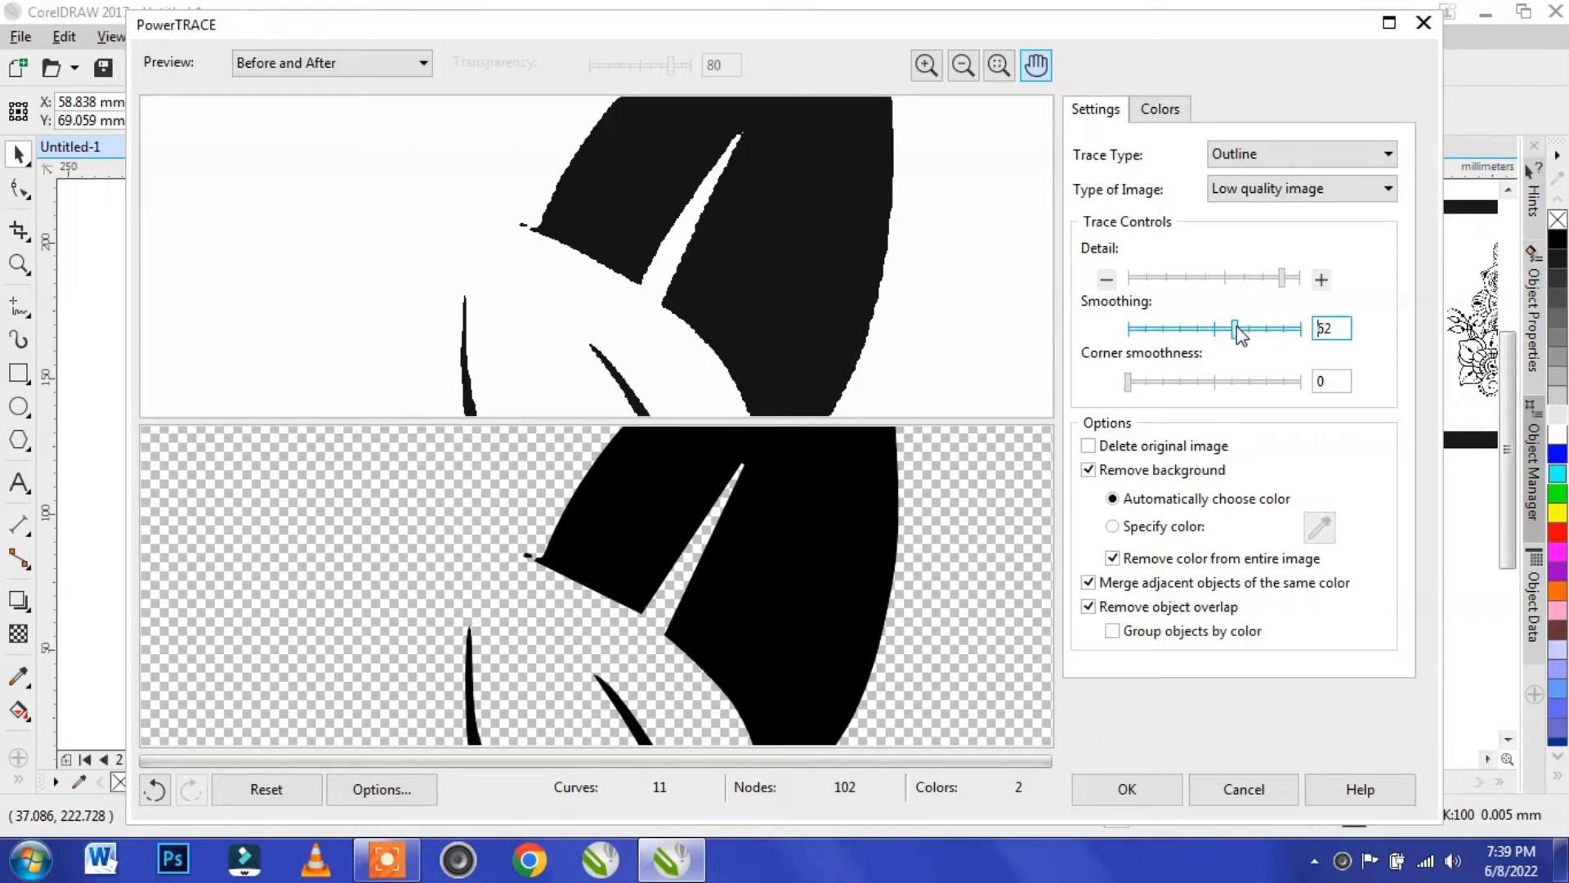
{"action": "left_click", "coordinate": [1135, 383]}
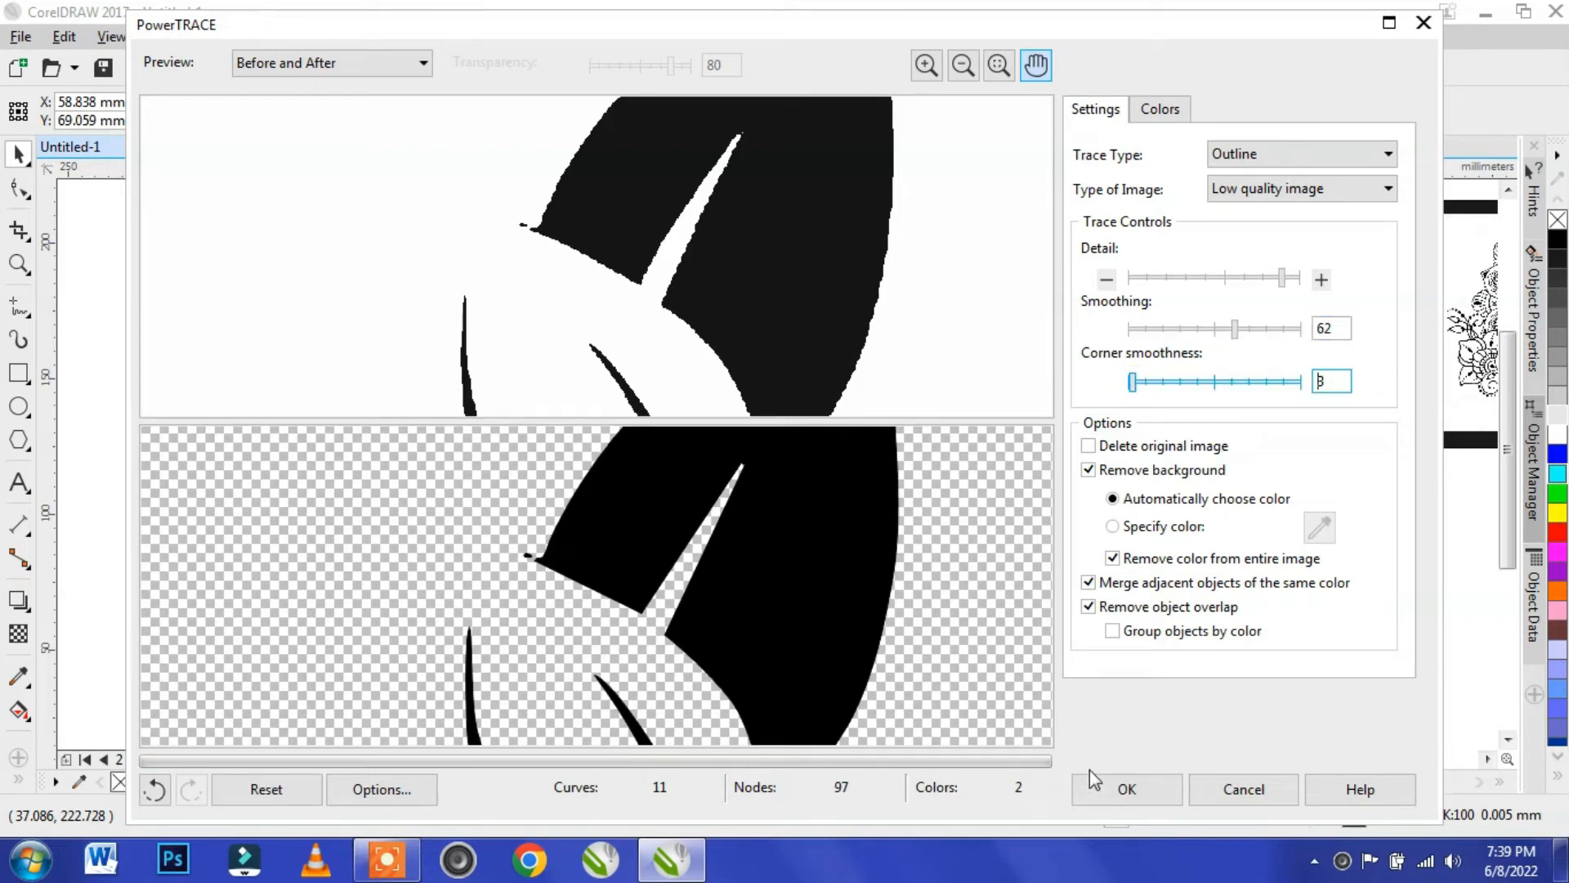
{"action": "left_click", "coordinate": [1103, 786]}
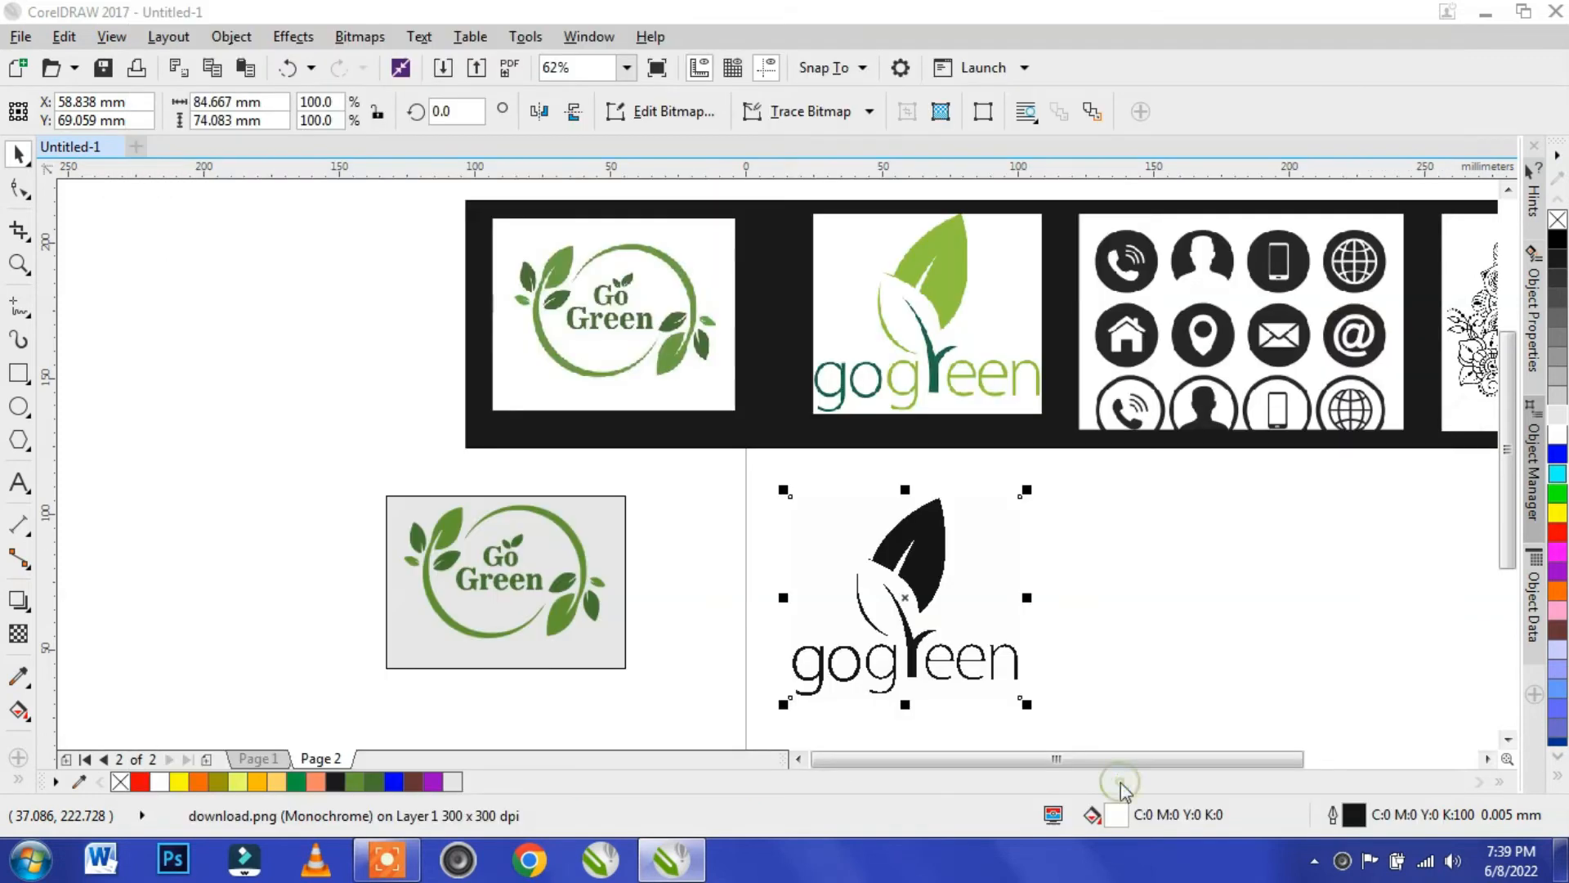
- Move the vector trace clear of the monochrome gogreen bitmap and delete that bitmap
{"action": "mouse_move", "coordinate": [907, 601]}
{"action": "left_mouse_down"}
{"action": "mouse_move", "coordinate": [1153, 601]}
{"action": "mouse_move", "coordinate": [1164, 586]}
{"action": "mouse_move", "coordinate": [1104, 582]}
{"action": "mouse_move", "coordinate": [1131, 581]}
{"action": "left_mouse_up"}
{"action": "left_click", "coordinate": [899, 585]}
{"action": "key", "text": "Delete"}
{"action": "left_click", "coordinate": [1161, 564]}
- Place a copy of the original colored gogreen image beside the black vector trace
{"action": "left_click_drag", "start_coordinate": [945, 300], "coordinate": [860, 588]}
{"action": "right_click", "coordinate": [861, 588]}
- Ungroup the traced gogreen logo into its separate shapes and clear the selection
{"action": "left_click", "coordinate": [1145, 580]}
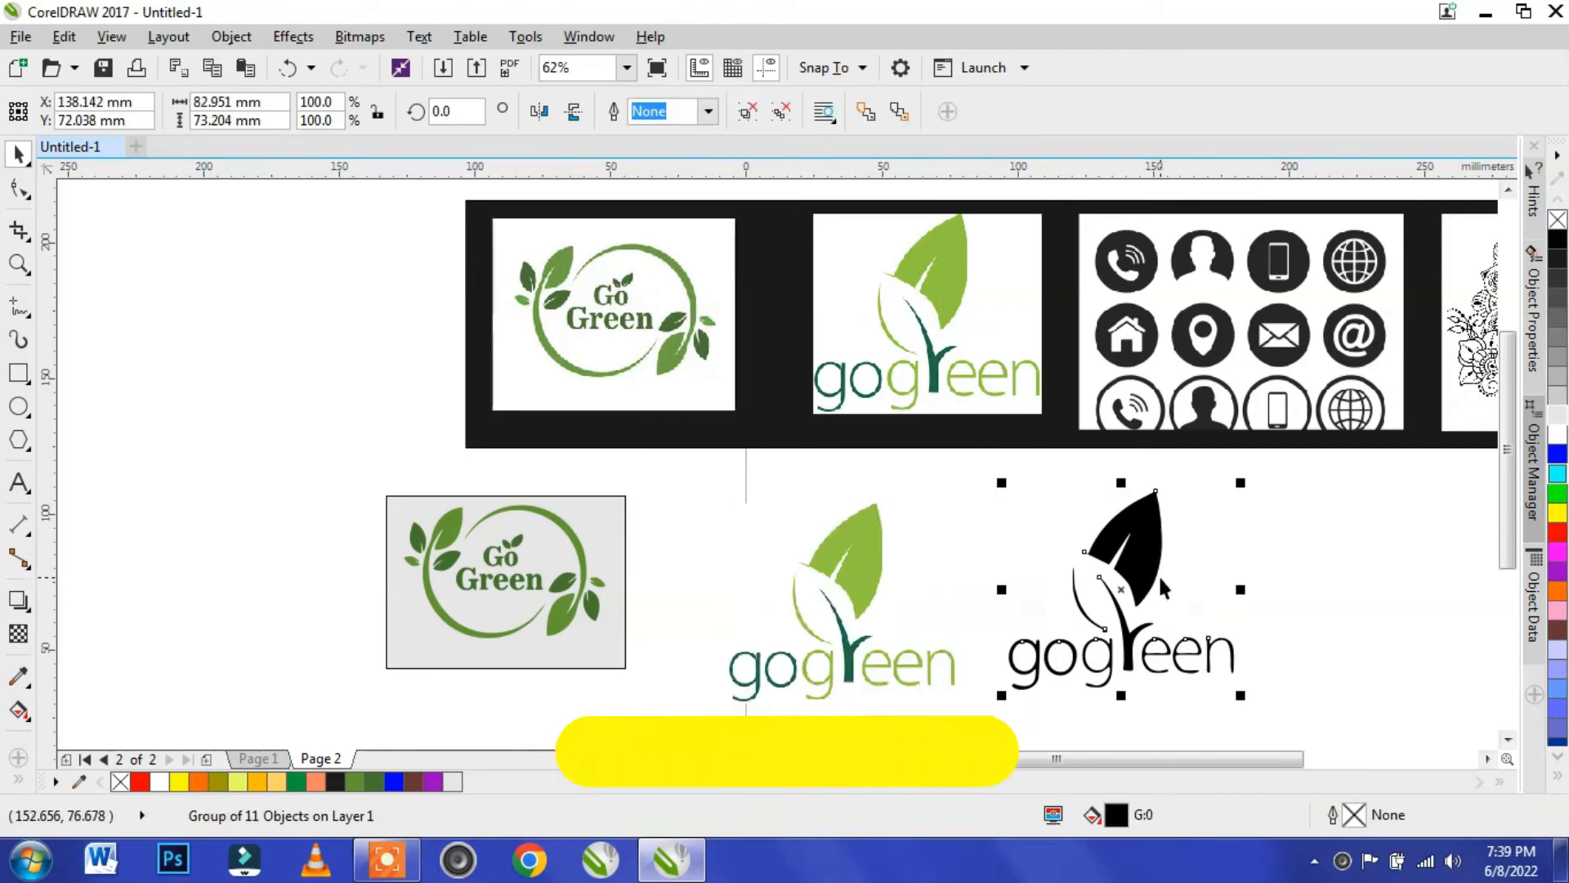
{"action": "right_click", "coordinate": [1162, 577]}
{"action": "left_click", "coordinate": [1127, 535]}
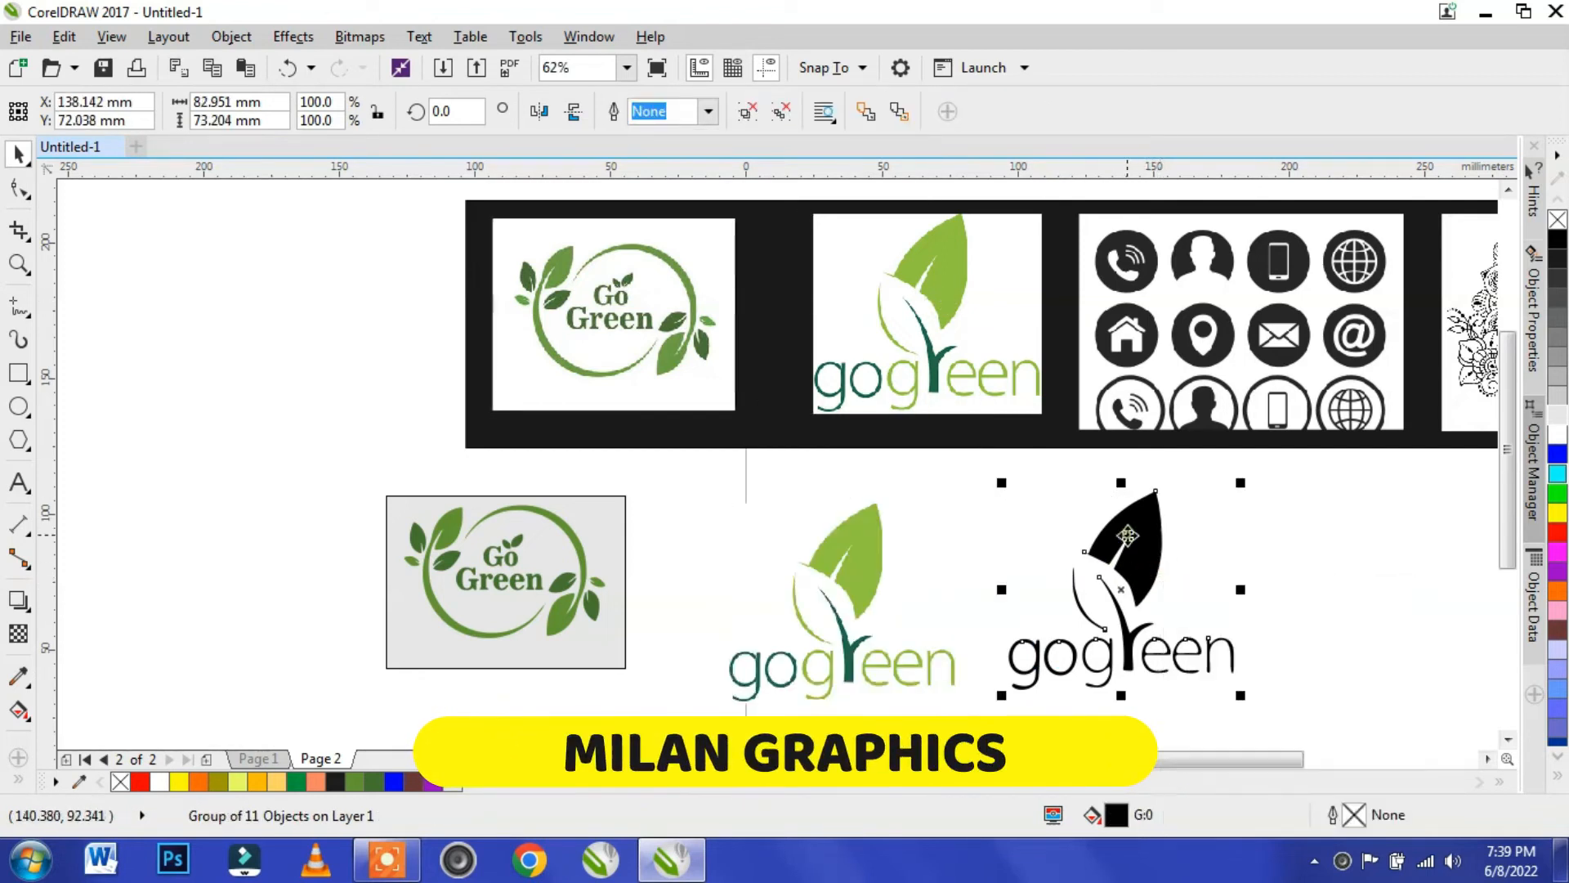
{"action": "left_click", "coordinate": [749, 115]}
{"action": "left_click", "coordinate": [1317, 576]}
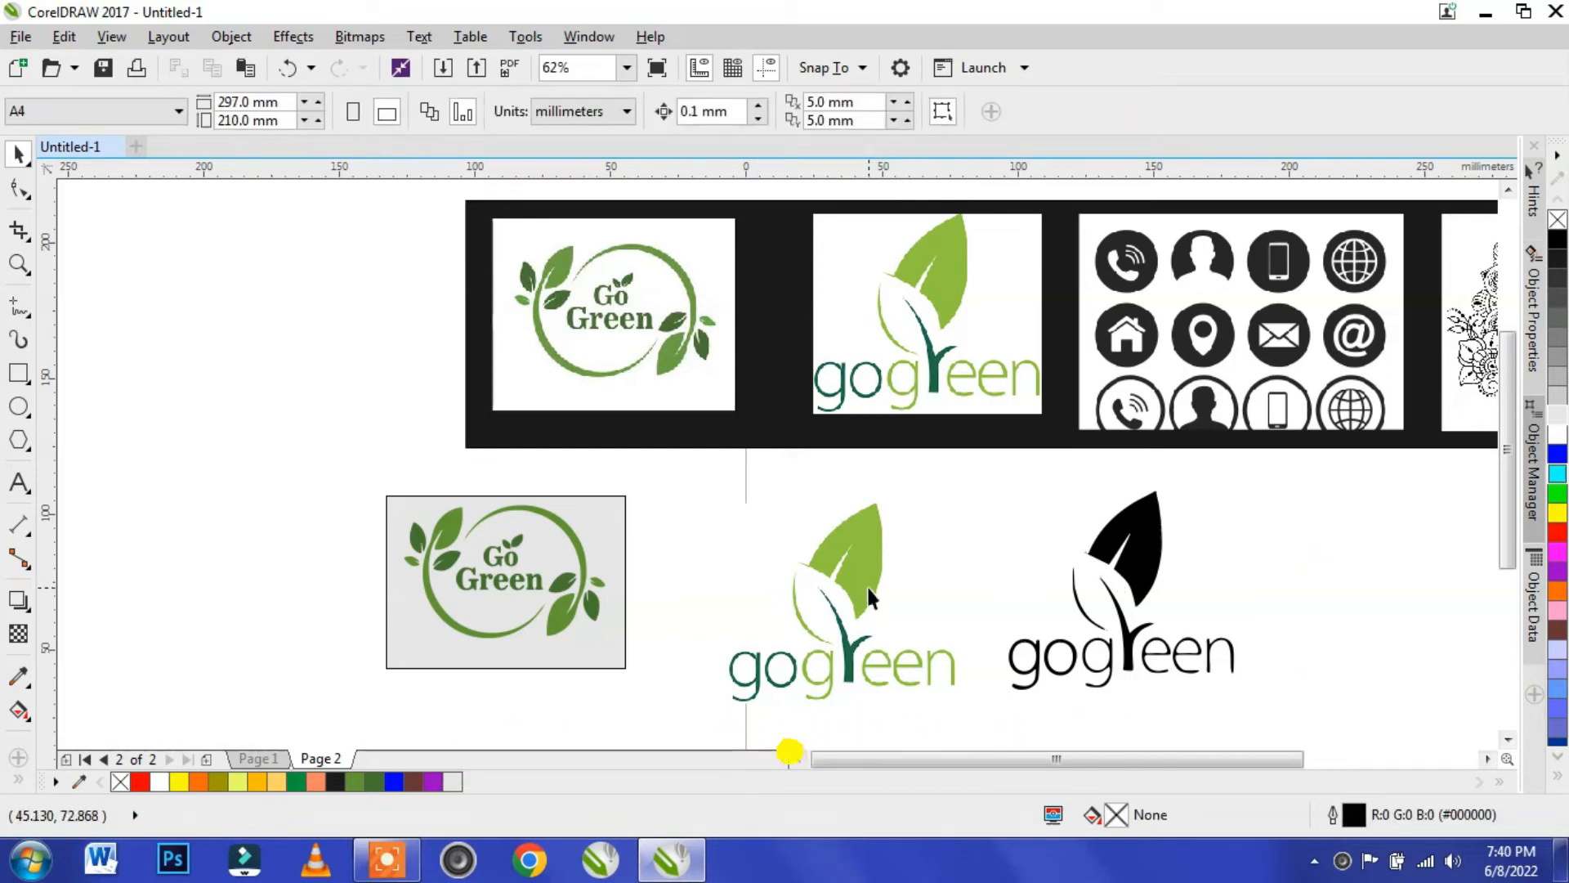
- Sample the light green from the original leaf and apply it to the traced leaf, stem, thin leaf outline and second g
{"action": "left_click", "coordinate": [18, 677]}
{"action": "left_click", "coordinate": [858, 544]}
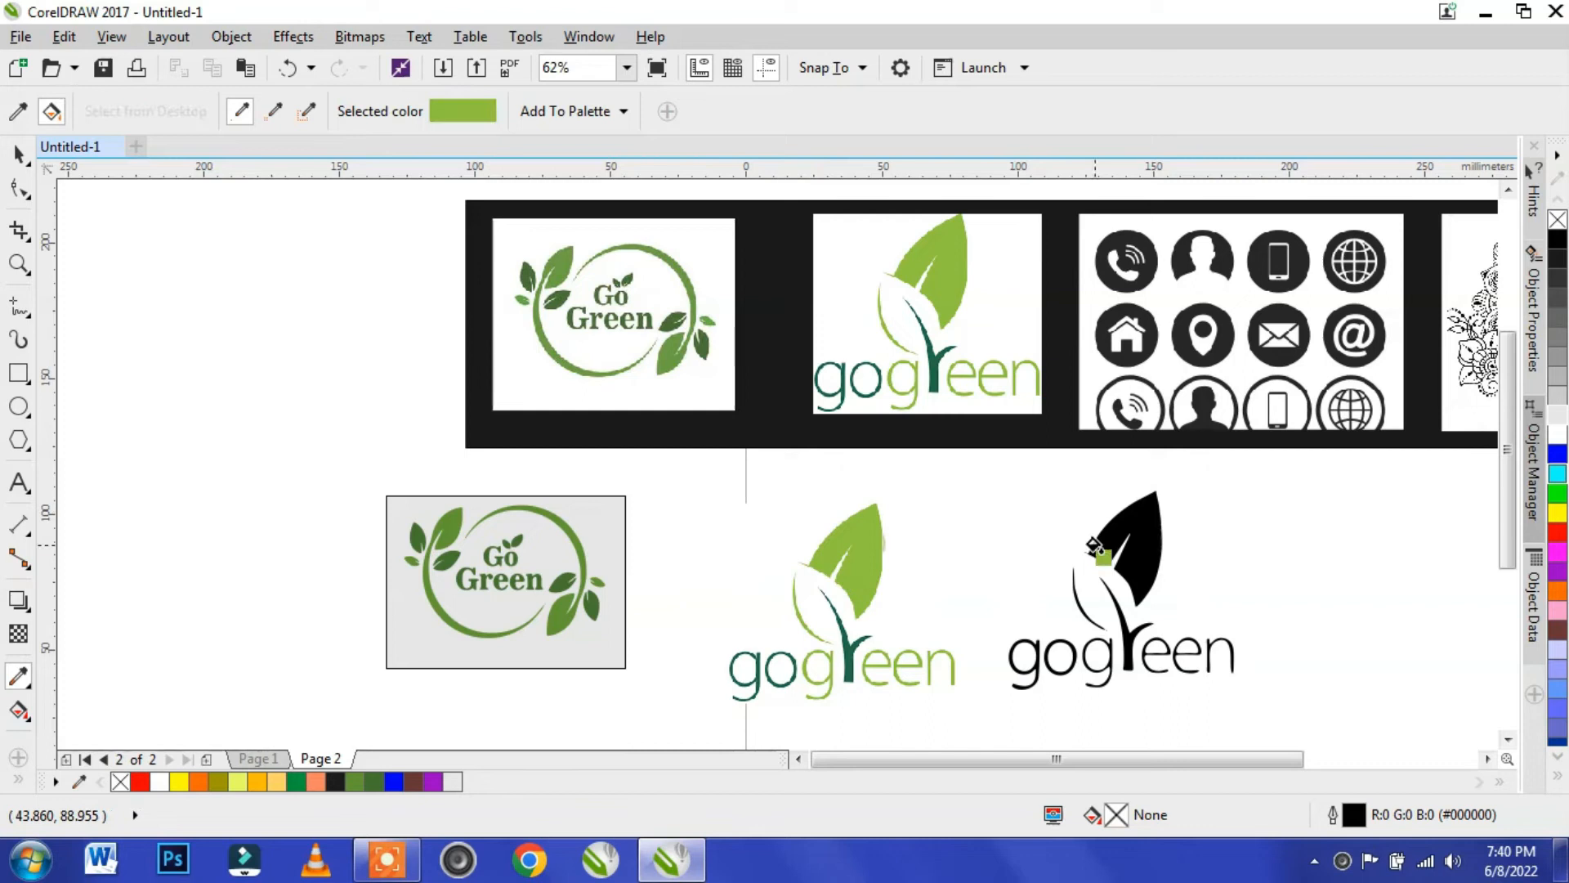
{"action": "left_click", "coordinate": [1145, 537]}
{"action": "scroll", "coordinate": [1136, 572], "scroll_direction": "up", "scroll_amount": 2}
{"action": "left_click", "coordinate": [1113, 629]}
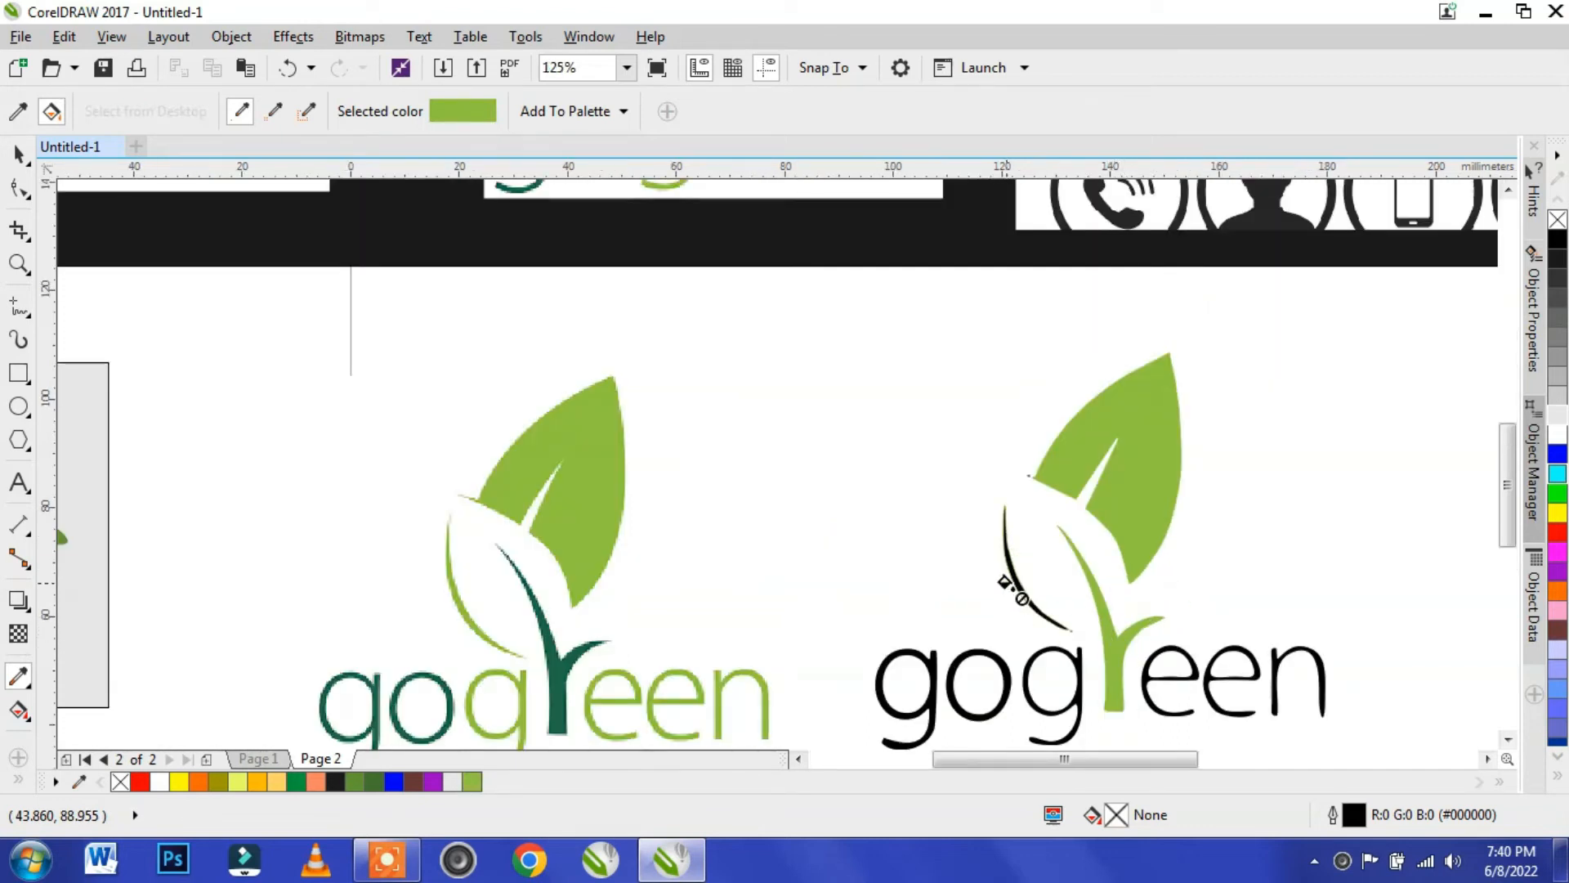
{"action": "left_click", "coordinate": [1011, 569]}
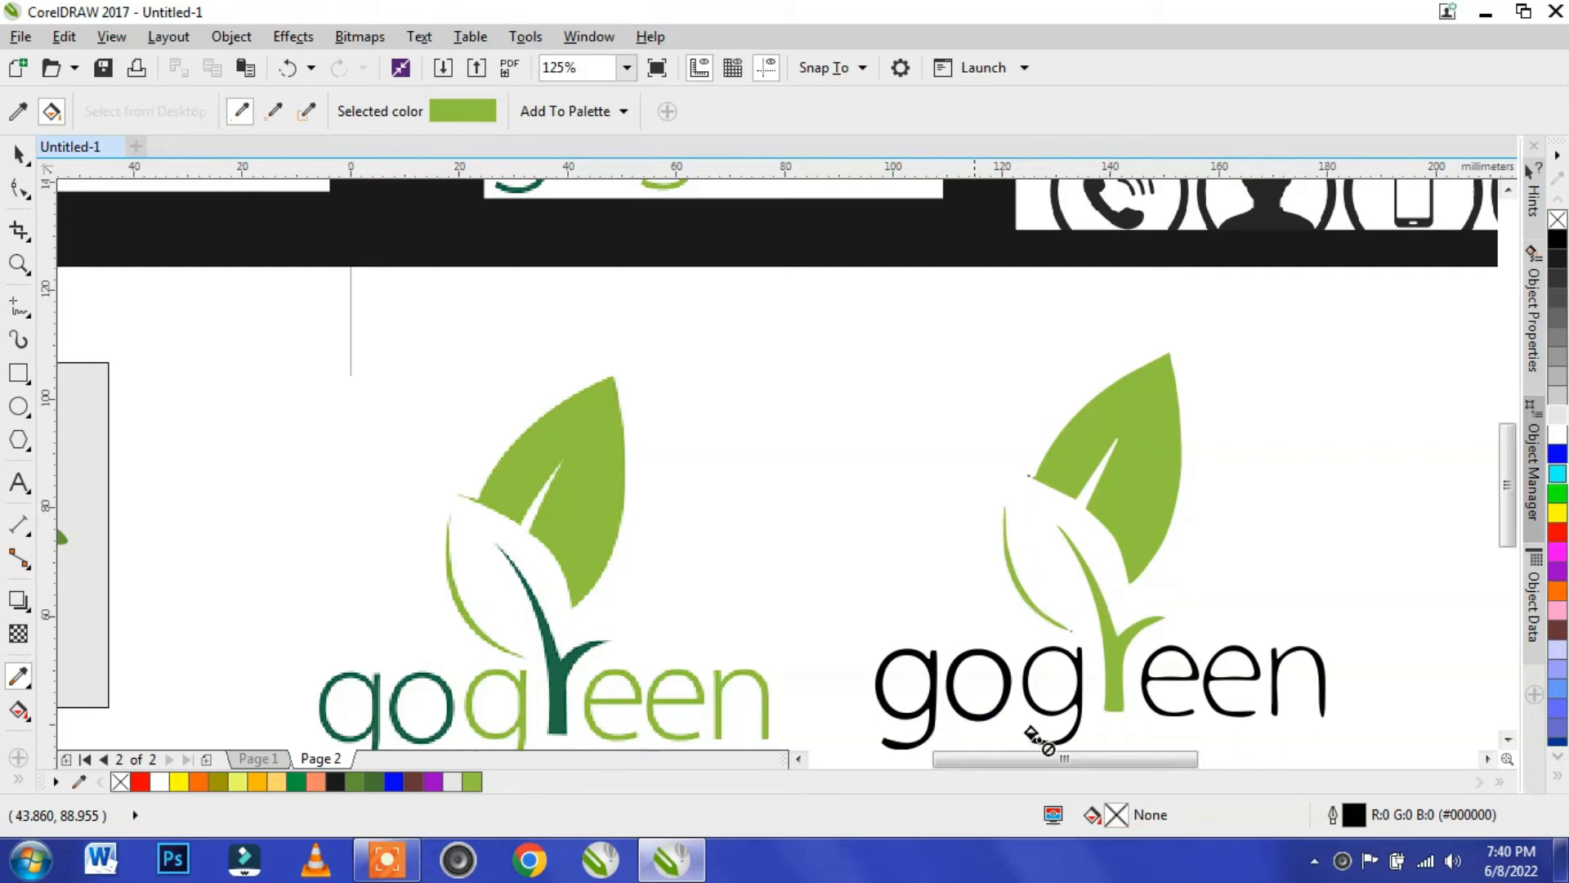
{"action": "scroll", "coordinate": [1078, 694], "scroll_direction": "up", "scroll_amount": 3}
{"action": "left_click", "coordinate": [1074, 641]}
{"action": "scroll", "coordinate": [1072, 640], "scroll_direction": "down", "scroll_amount": 3}
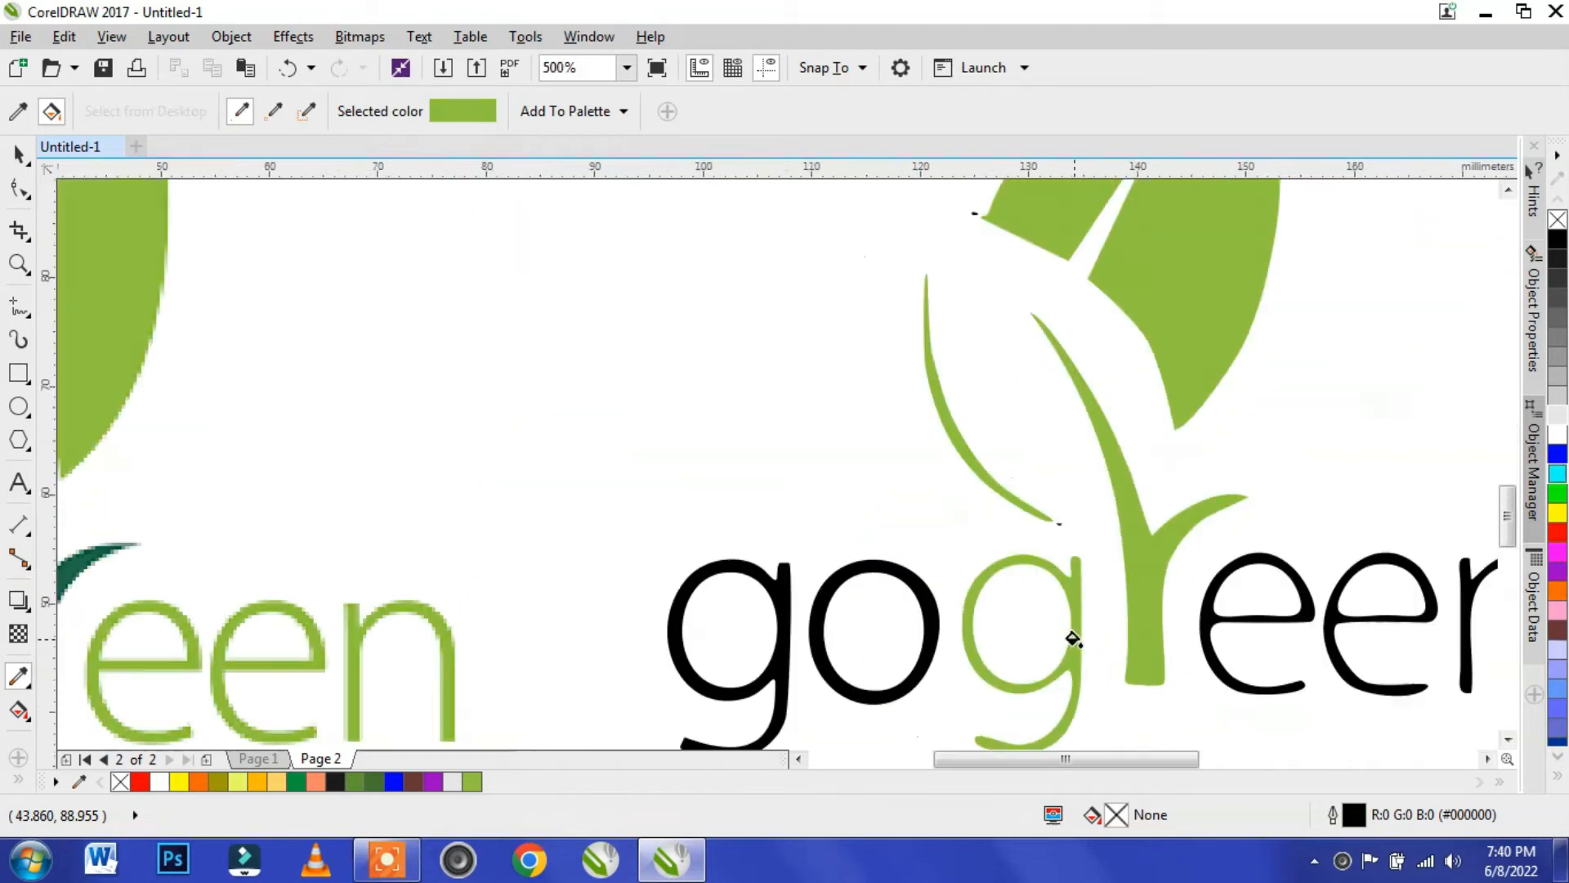
- Fill the traced letters "een" with the sampled light green (#91C53C)
{"action": "key", "text": "space"}
{"action": "left_click_drag", "start_coordinate": [1402, 562], "coordinate": [1116, 691]}
{"action": "left_click", "coordinate": [473, 782]}
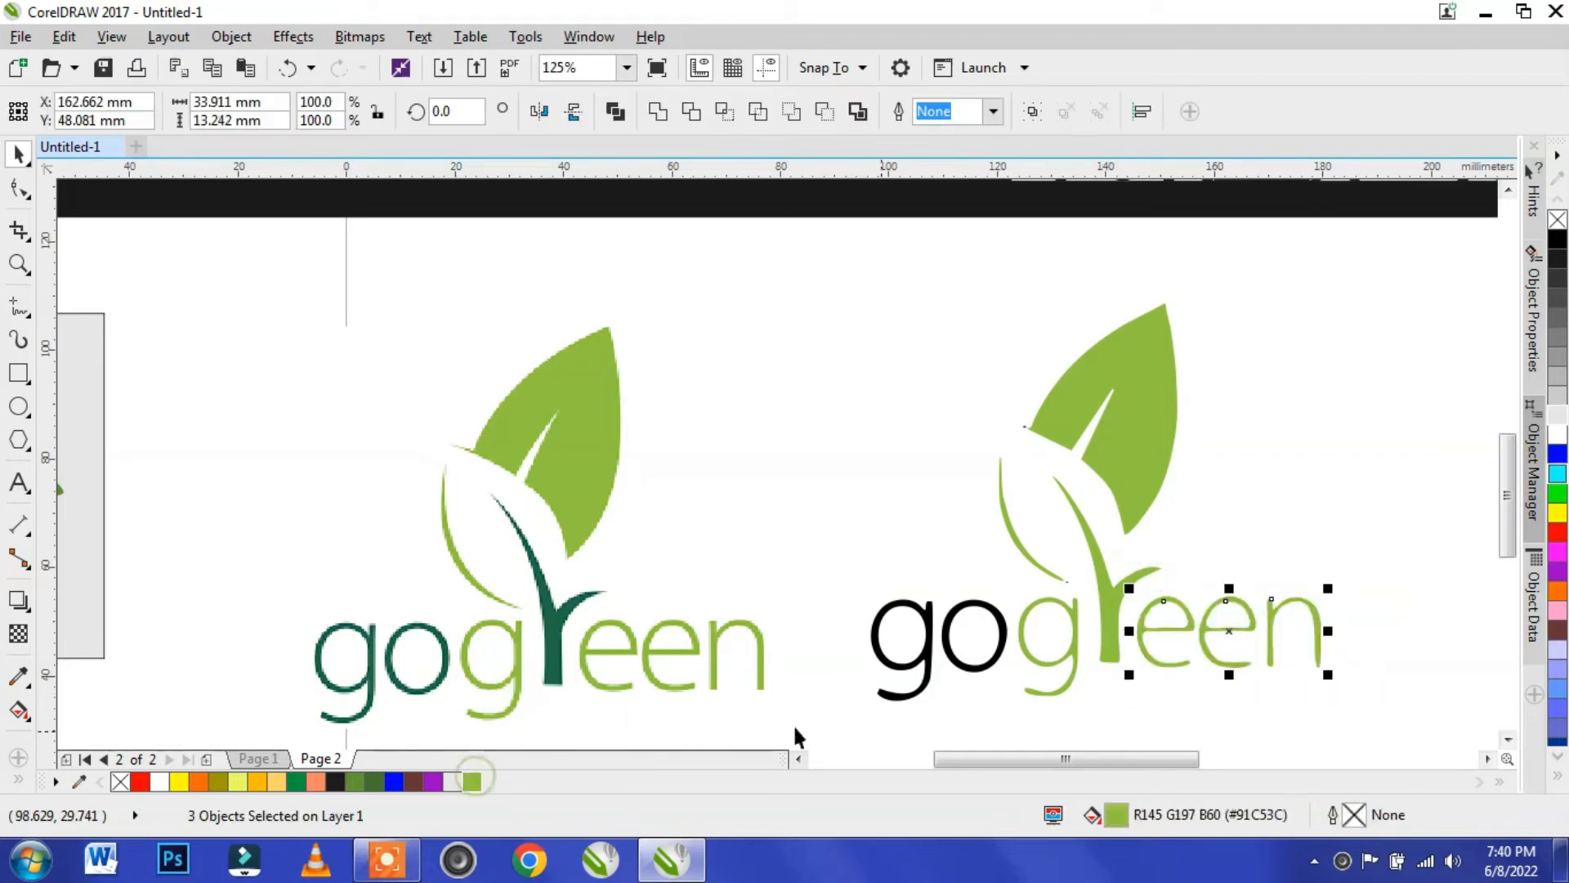
- Sample the dark green from the original stem-shaped r and apply it to the traced stem (#216B46)
{"action": "left_click", "coordinate": [1102, 573]}
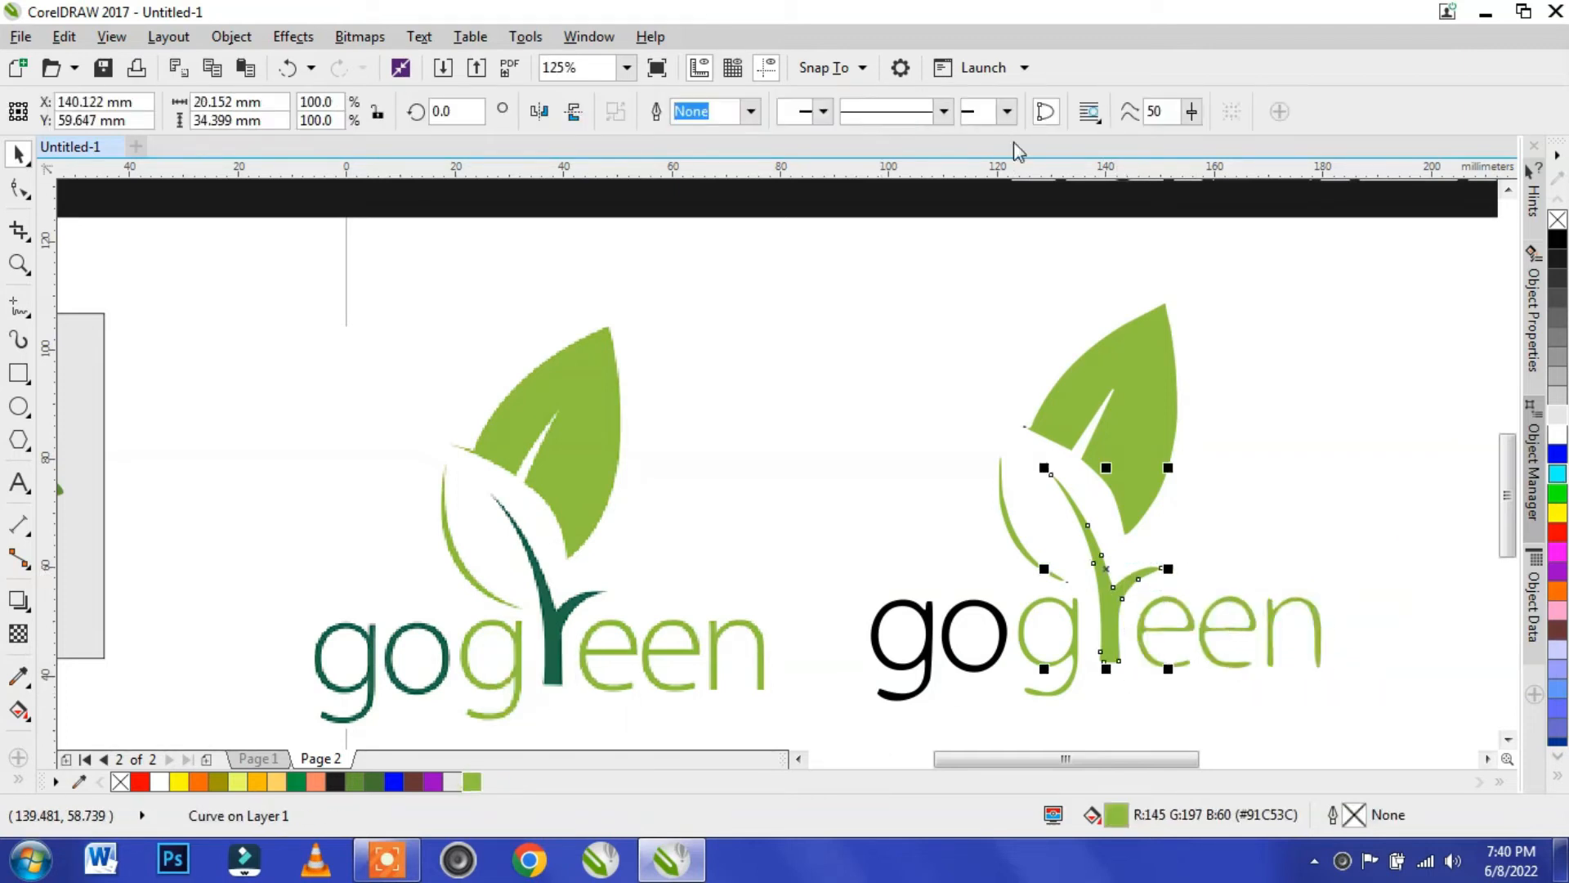
{"action": "left_click", "coordinate": [18, 677]}
{"action": "left_click", "coordinate": [547, 628]}
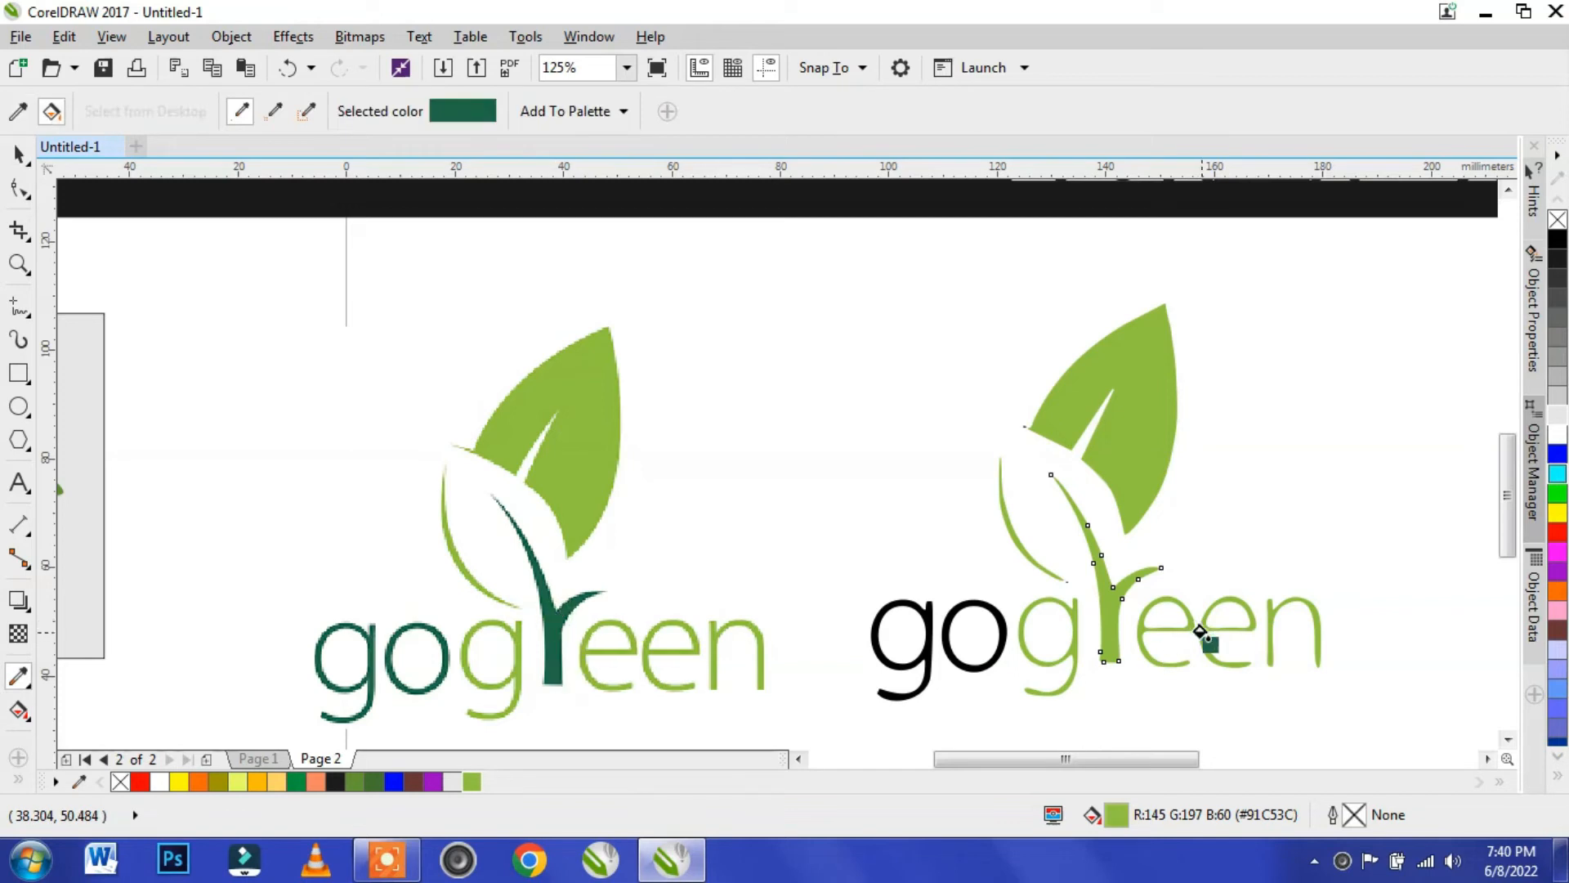
{"action": "left_click", "coordinate": [1112, 612]}
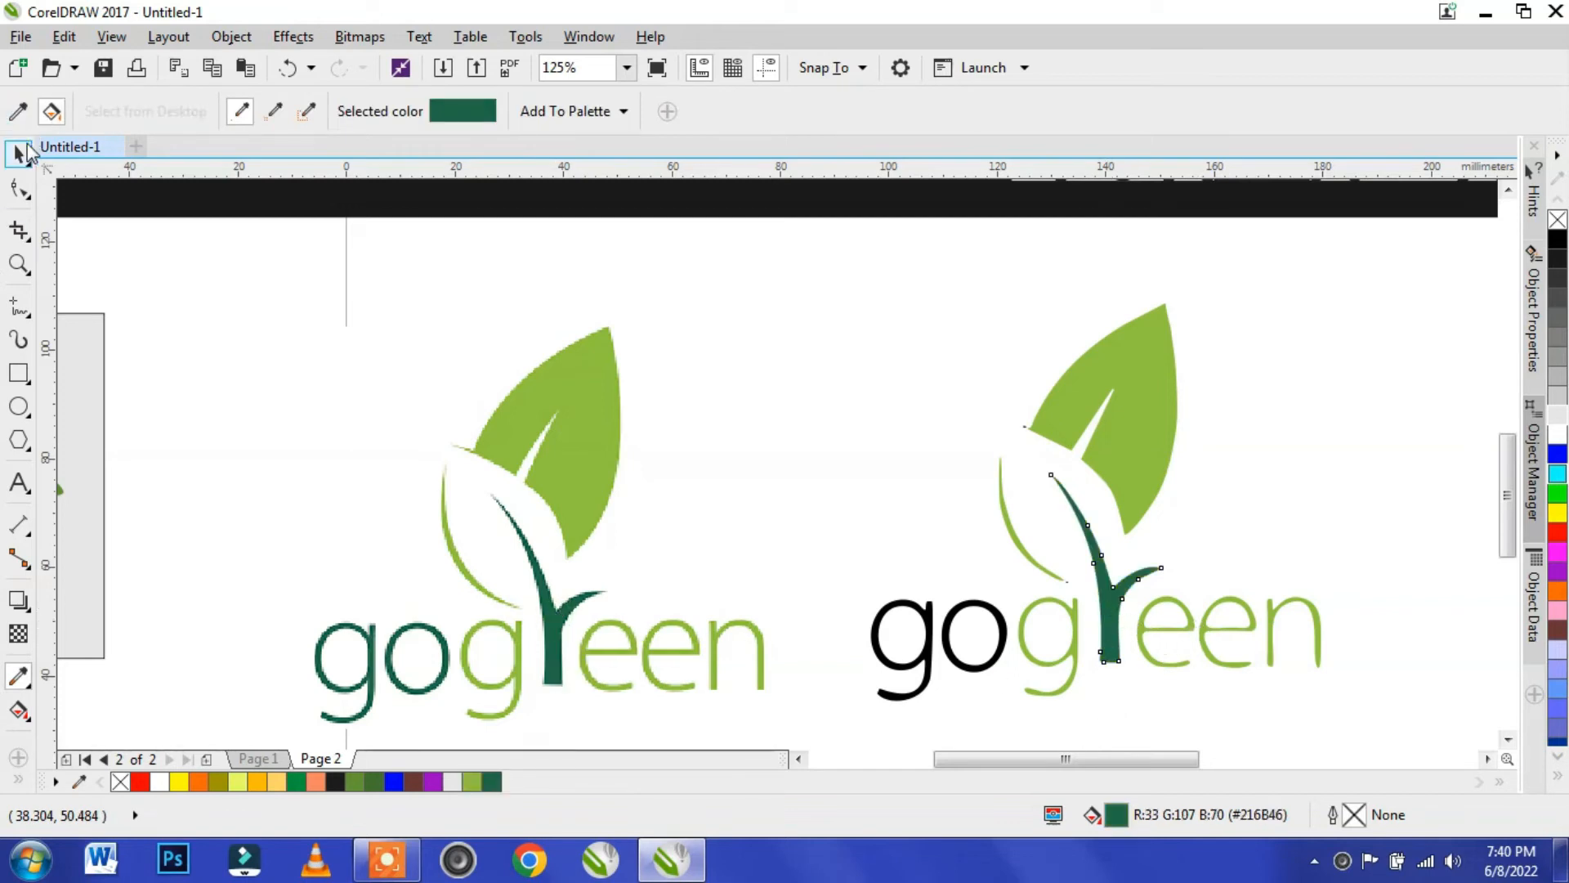
- Fill the traced letters "go" with the sampled dark green (#216B46) and group all shapes of the traced logo
{"action": "left_click", "coordinate": [24, 153]}
{"action": "left_click_drag", "start_coordinate": [846, 526], "coordinate": [1007, 703]}
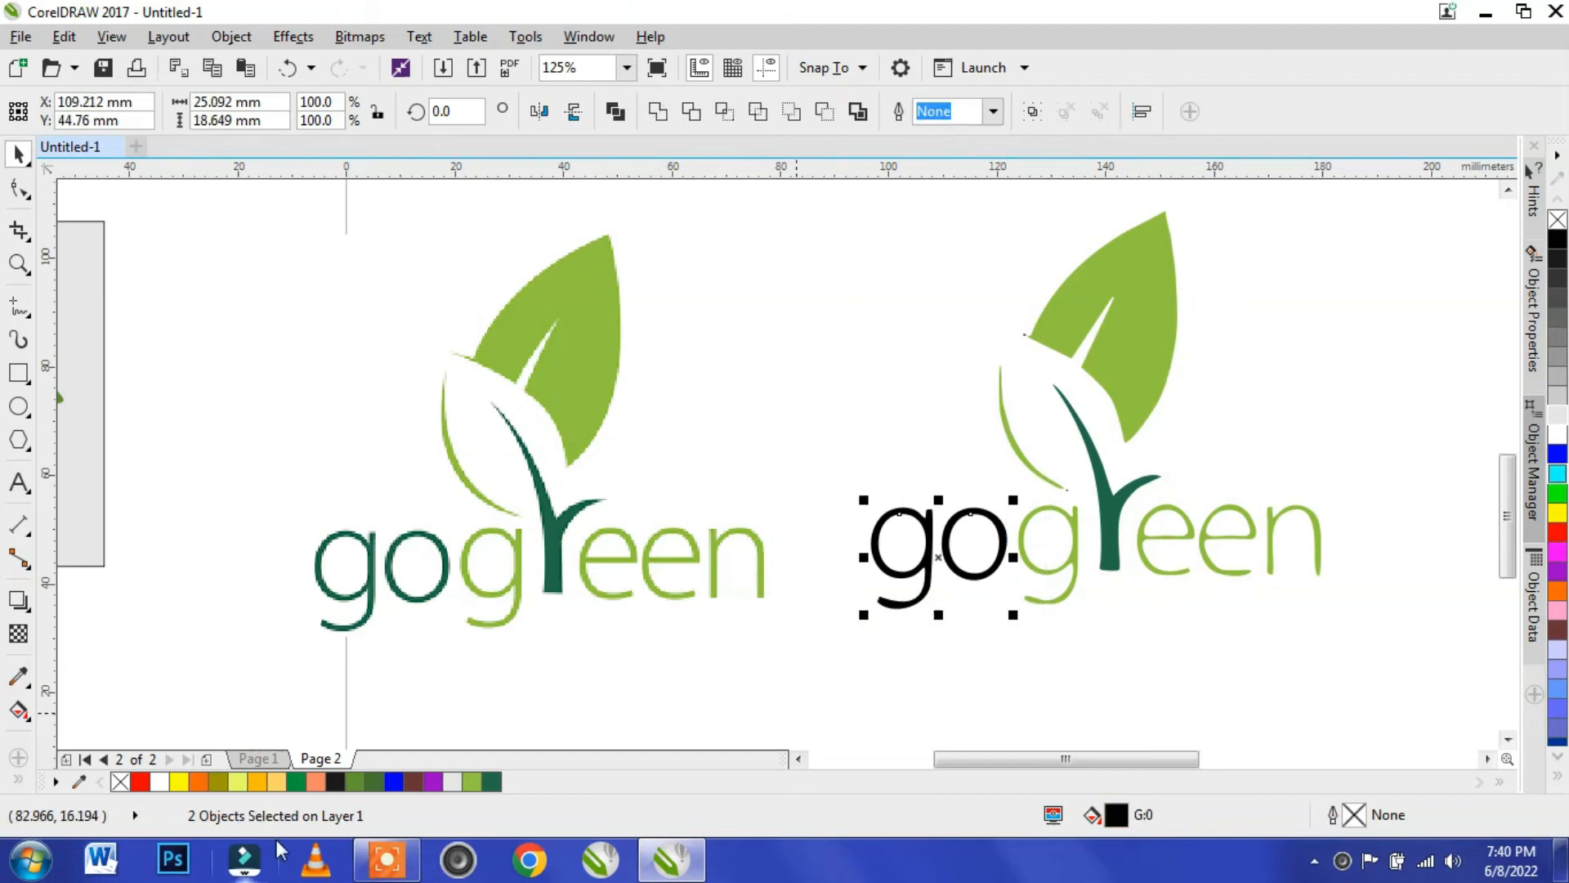
{"action": "left_click", "coordinate": [491, 782]}
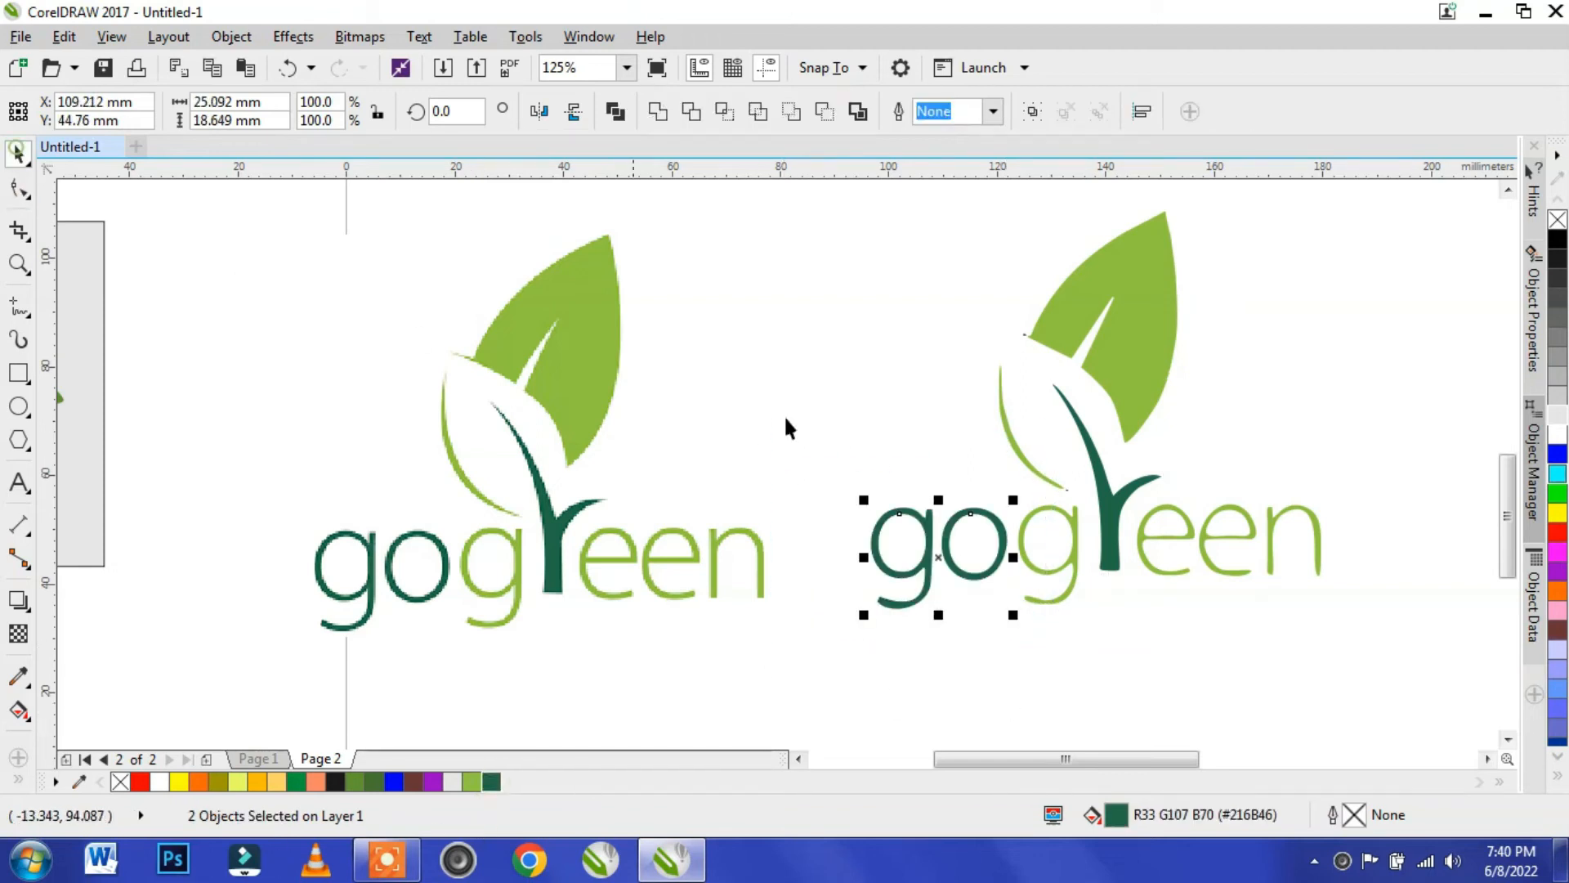
{"action": "scroll", "coordinate": [816, 429], "scroll_direction": "down", "scroll_amount": 2}
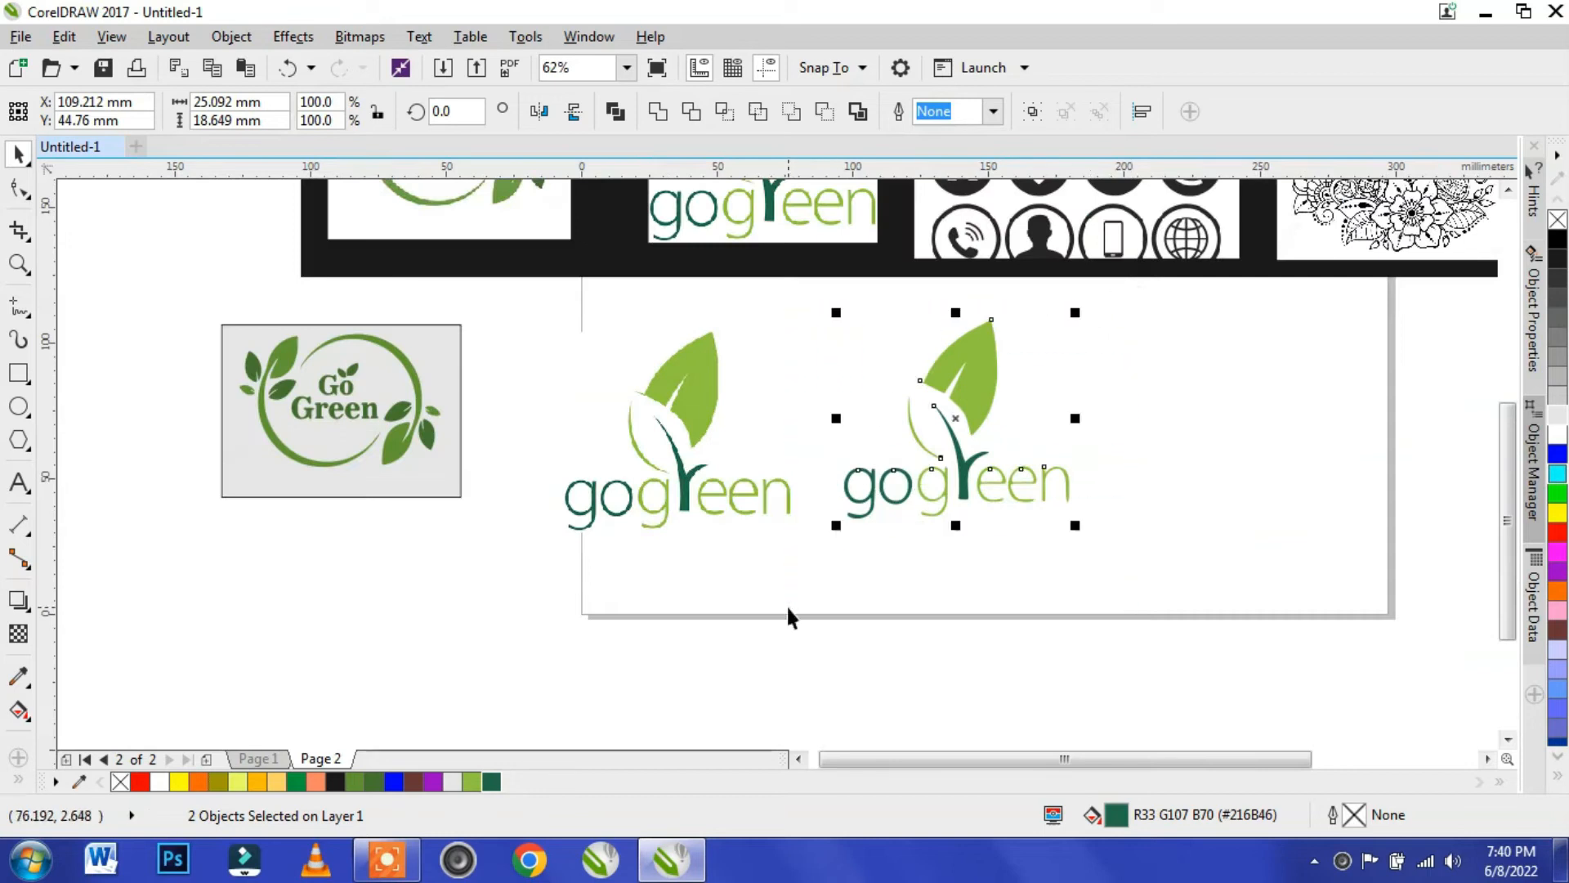
{"action": "left_click", "coordinate": [1031, 113]}
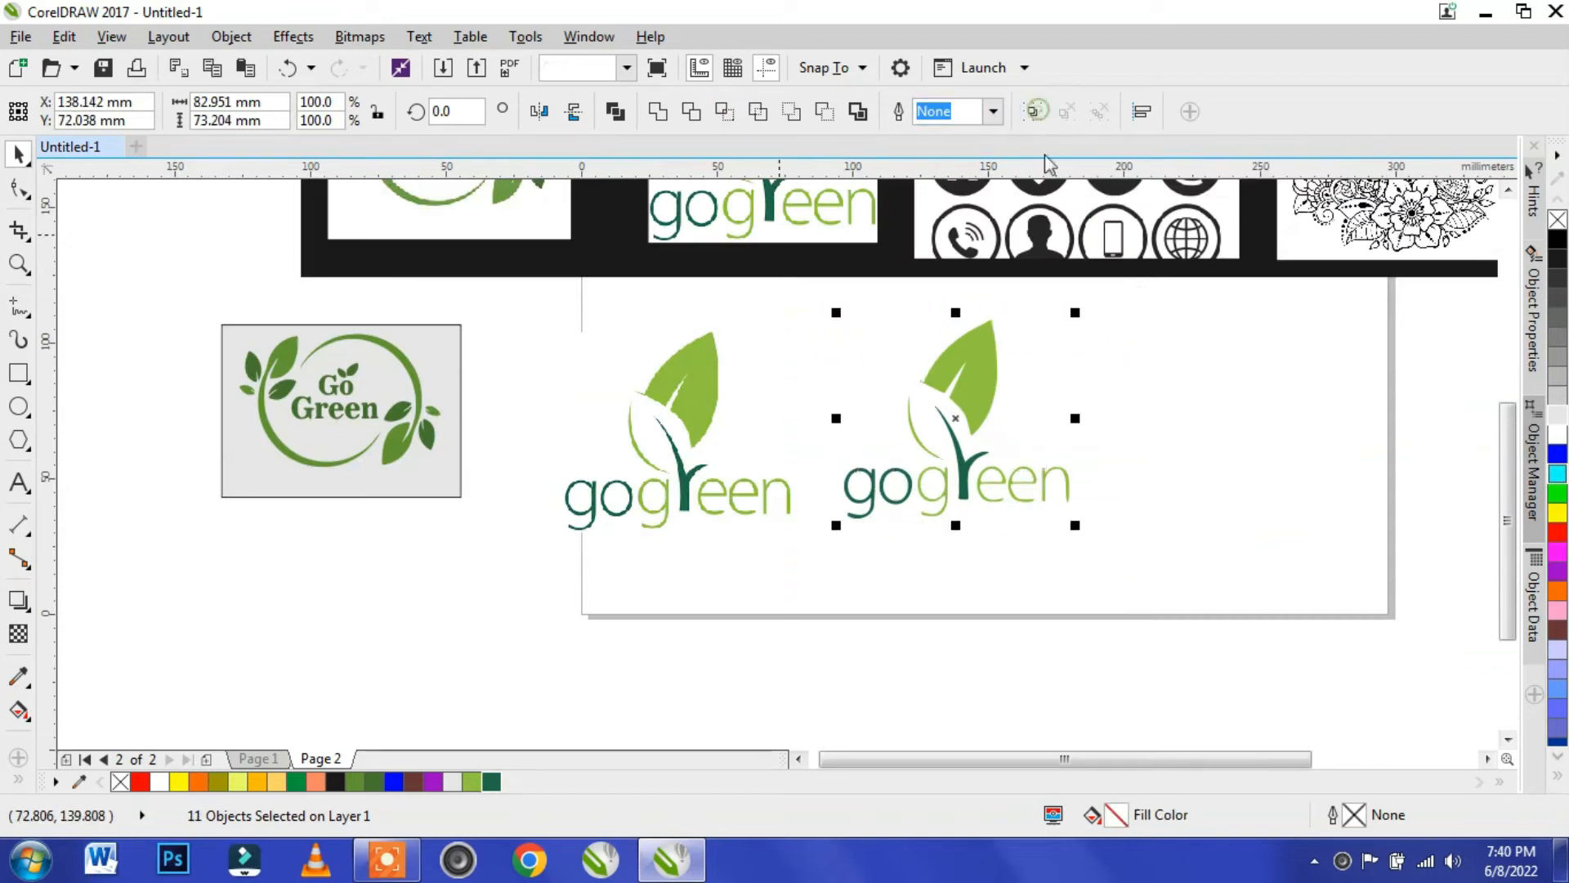
- Draw a rectangle about 210 by 97 mm around both gogreen logos, fill it light gray (#E6E6E6) and send it to the back of the layer
{"action": "left_click", "coordinate": [18, 373]}
{"action": "left_click_drag", "start_coordinate": [527, 292], "coordinate": [1097, 553]}
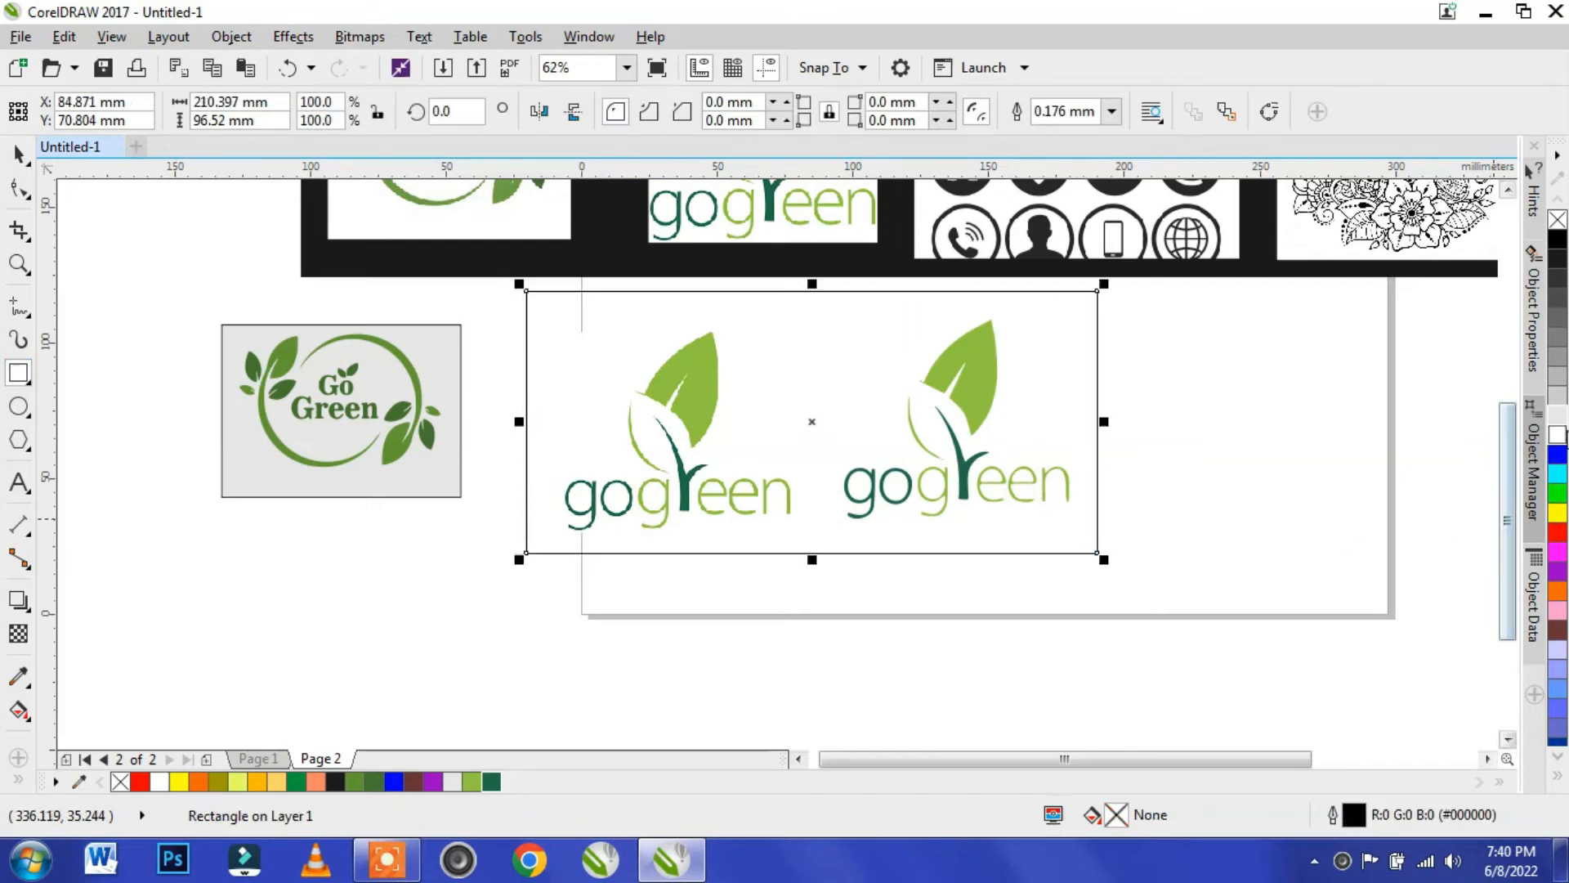
{"action": "left_click", "coordinate": [1556, 425]}
{"action": "right_click", "coordinate": [1017, 372]}
{"action": "mouse_move", "coordinate": [1122, 580]}
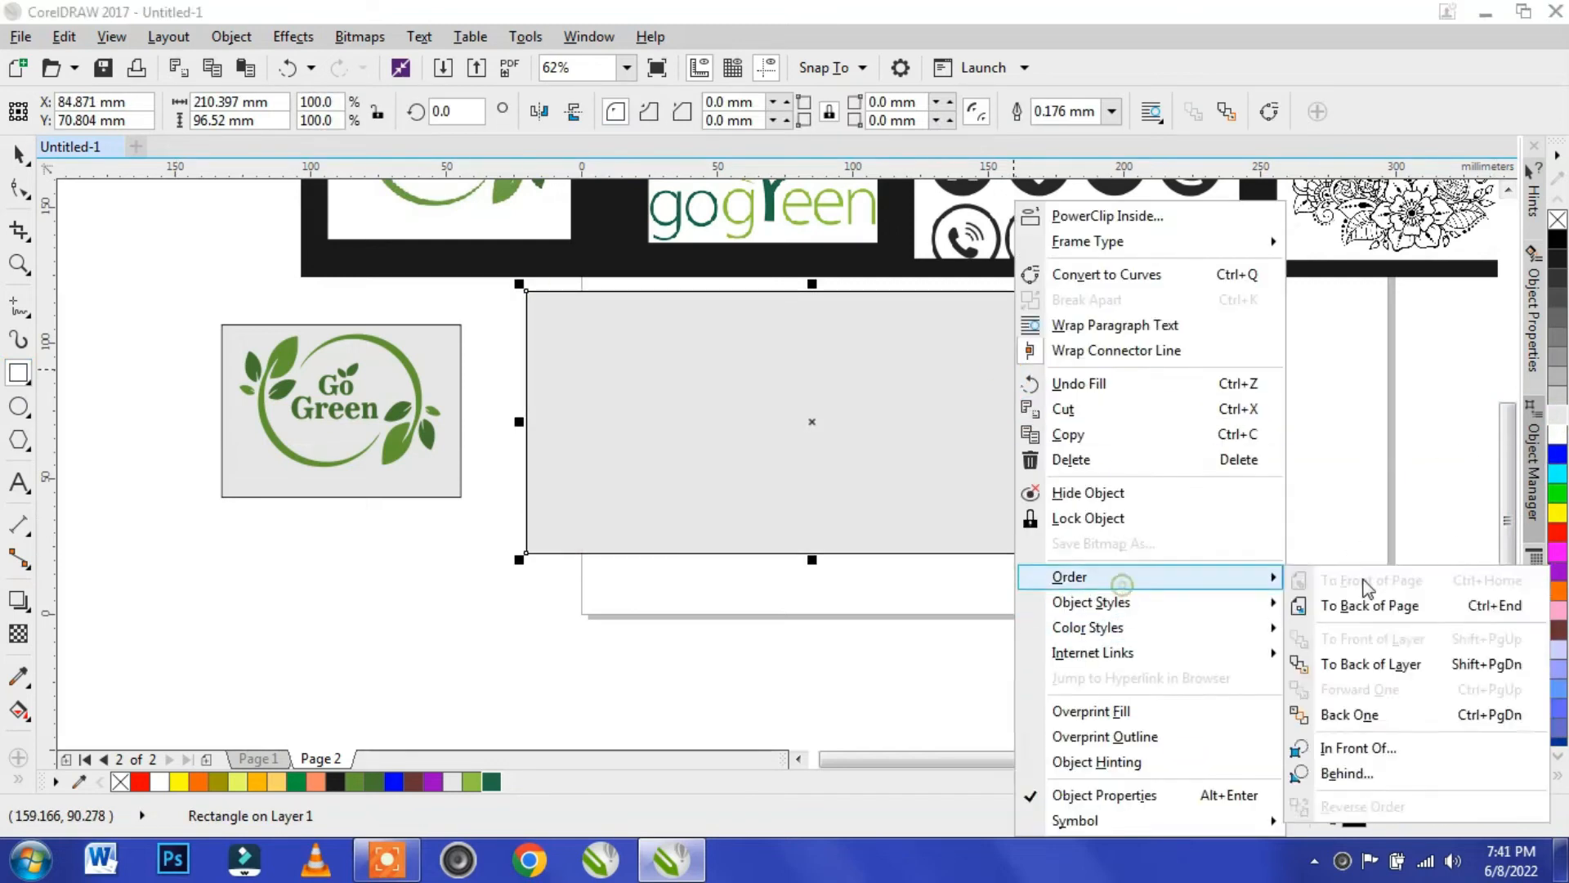
{"action": "left_click", "coordinate": [1370, 663]}
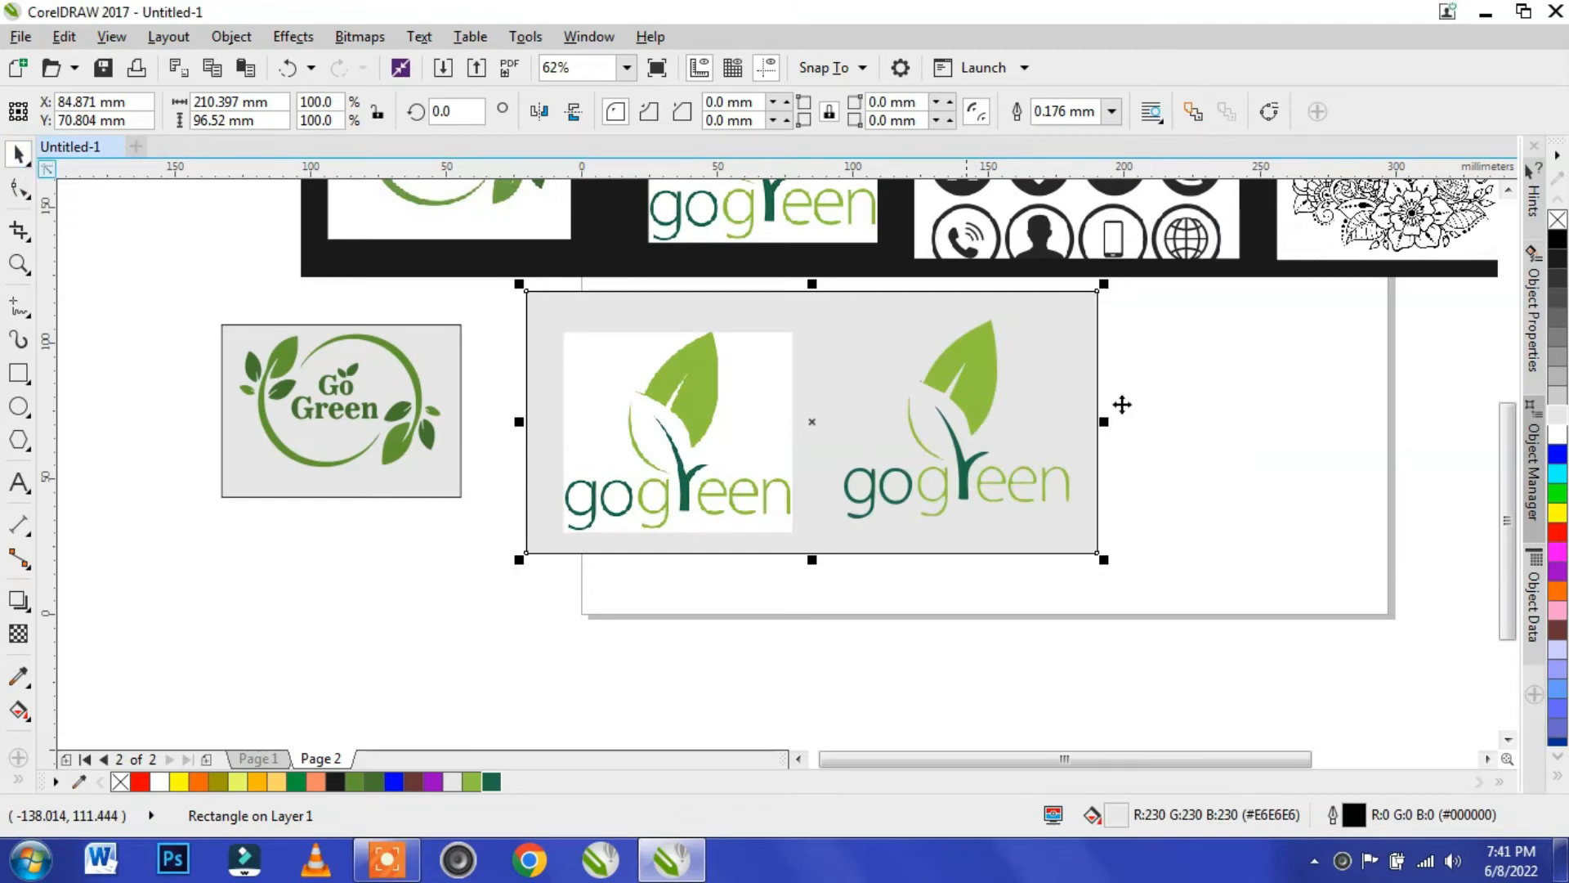
- Move the original gogreen image up against the traced logo and compare their edge quality at close range
{"action": "scroll", "coordinate": [939, 458], "scroll_direction": "up", "scroll_amount": 2}
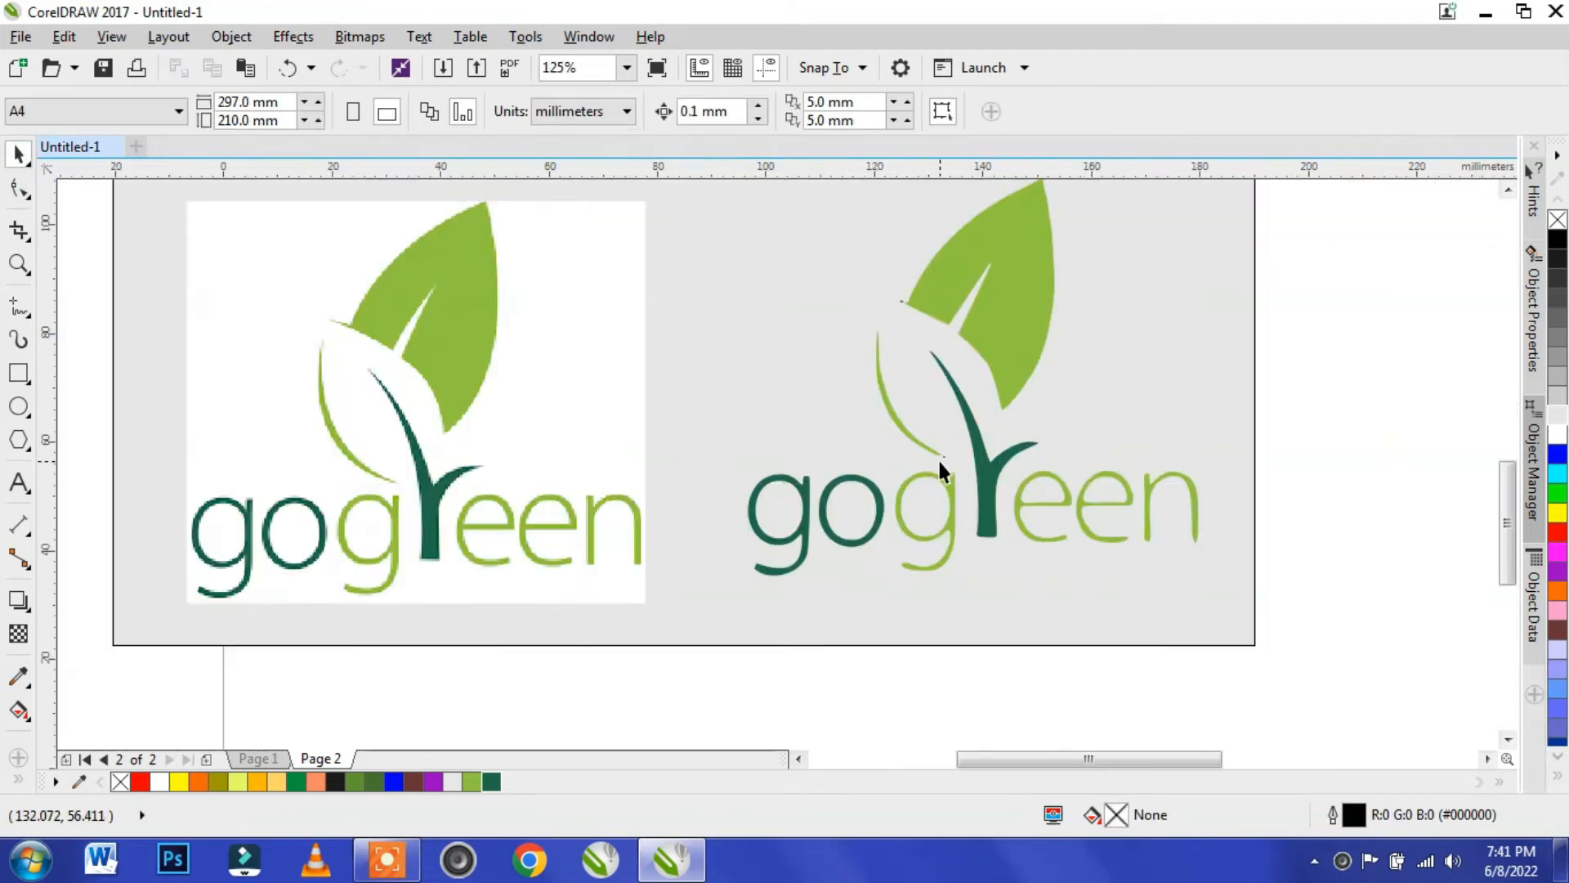
{"action": "scroll", "coordinate": [939, 458], "scroll_direction": "up", "scroll_amount": 2}
{"action": "left_click_drag", "start_coordinate": [430, 577], "coordinate": [727, 577]}
{"action": "scroll", "coordinate": [685, 571], "scroll_direction": "up", "scroll_amount": 4}
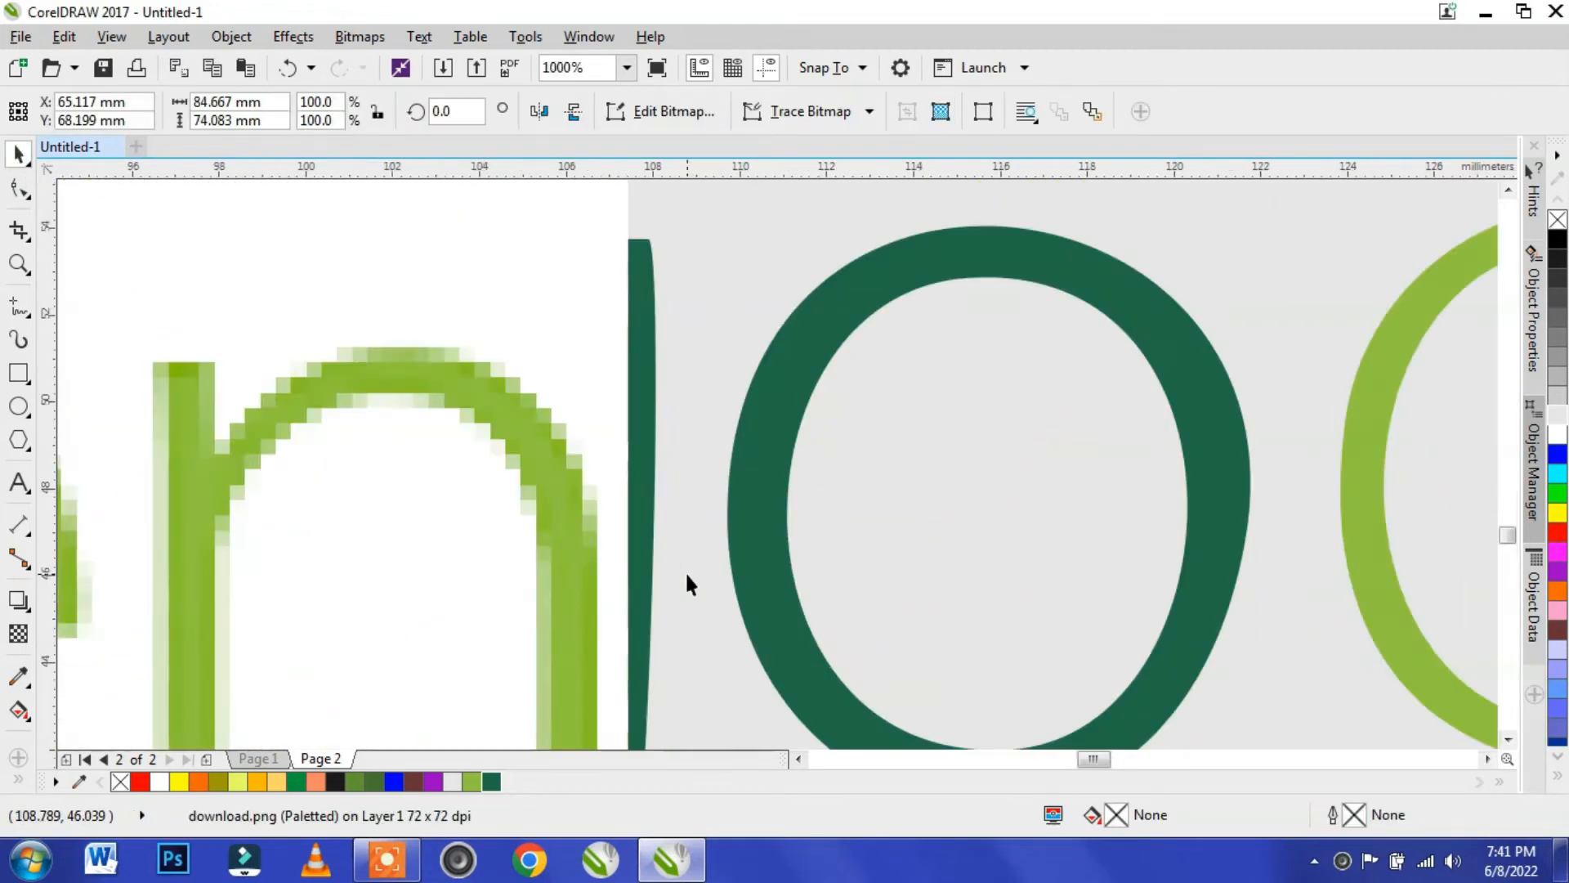
- Bring the traced gogreen logo to the front of the layer, above the original image
{"action": "left_click", "coordinate": [752, 542]}
{"action": "key", "text": "shift+Page_Up"}
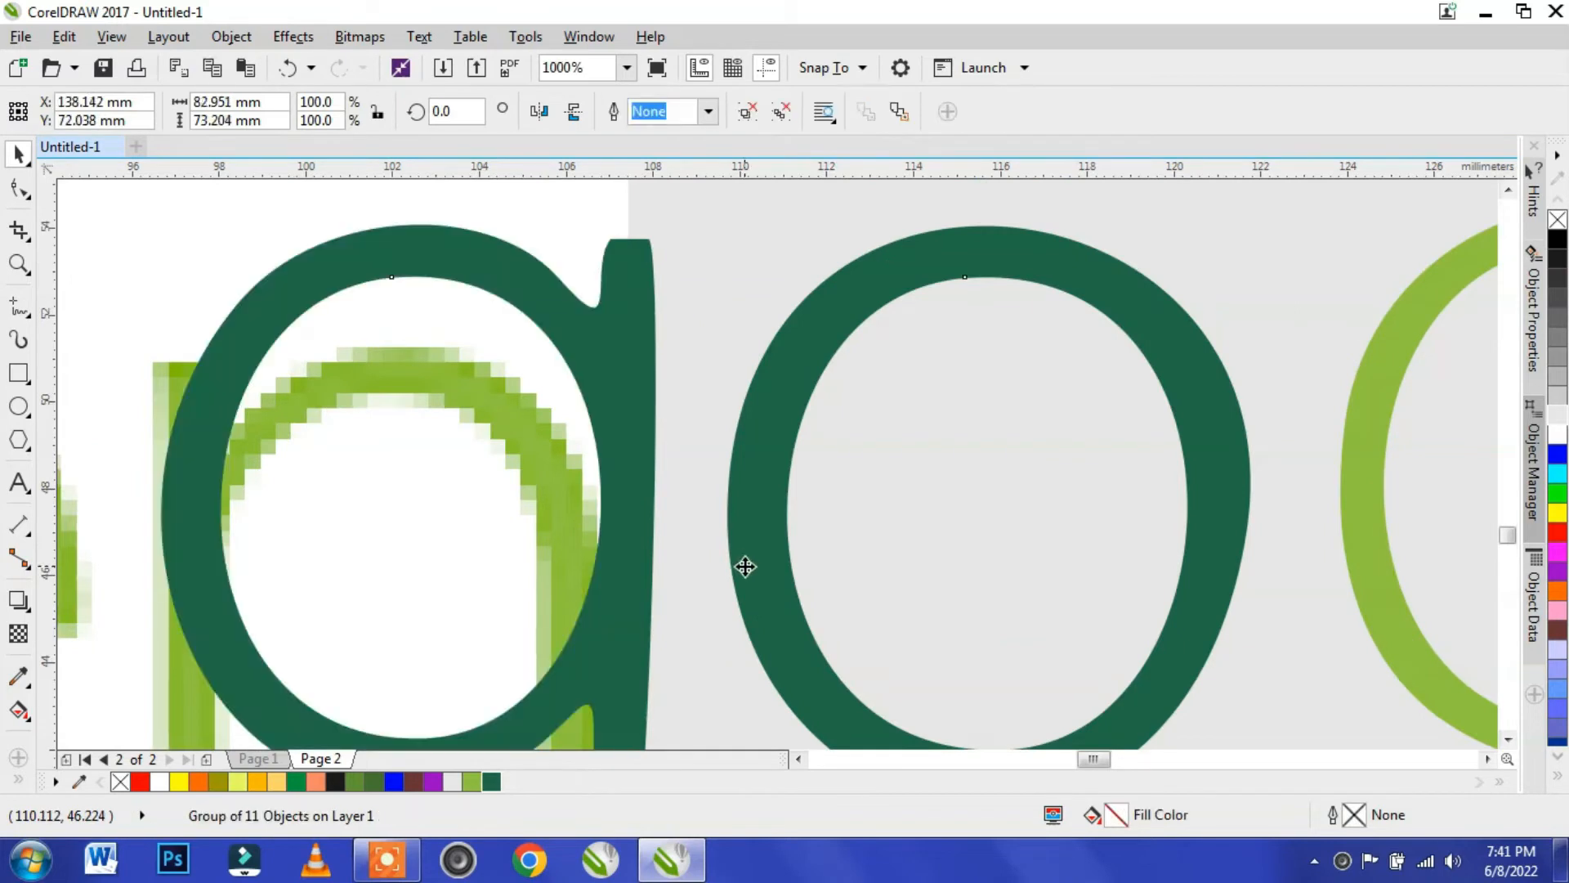
{"action": "scroll", "coordinate": [644, 464], "scroll_direction": "down", "scroll_amount": 4}
- Delete the original gogreen image and narrow the light gray rectangle to about 99 mm wide around the traced logo
{"action": "left_click", "coordinate": [568, 409]}
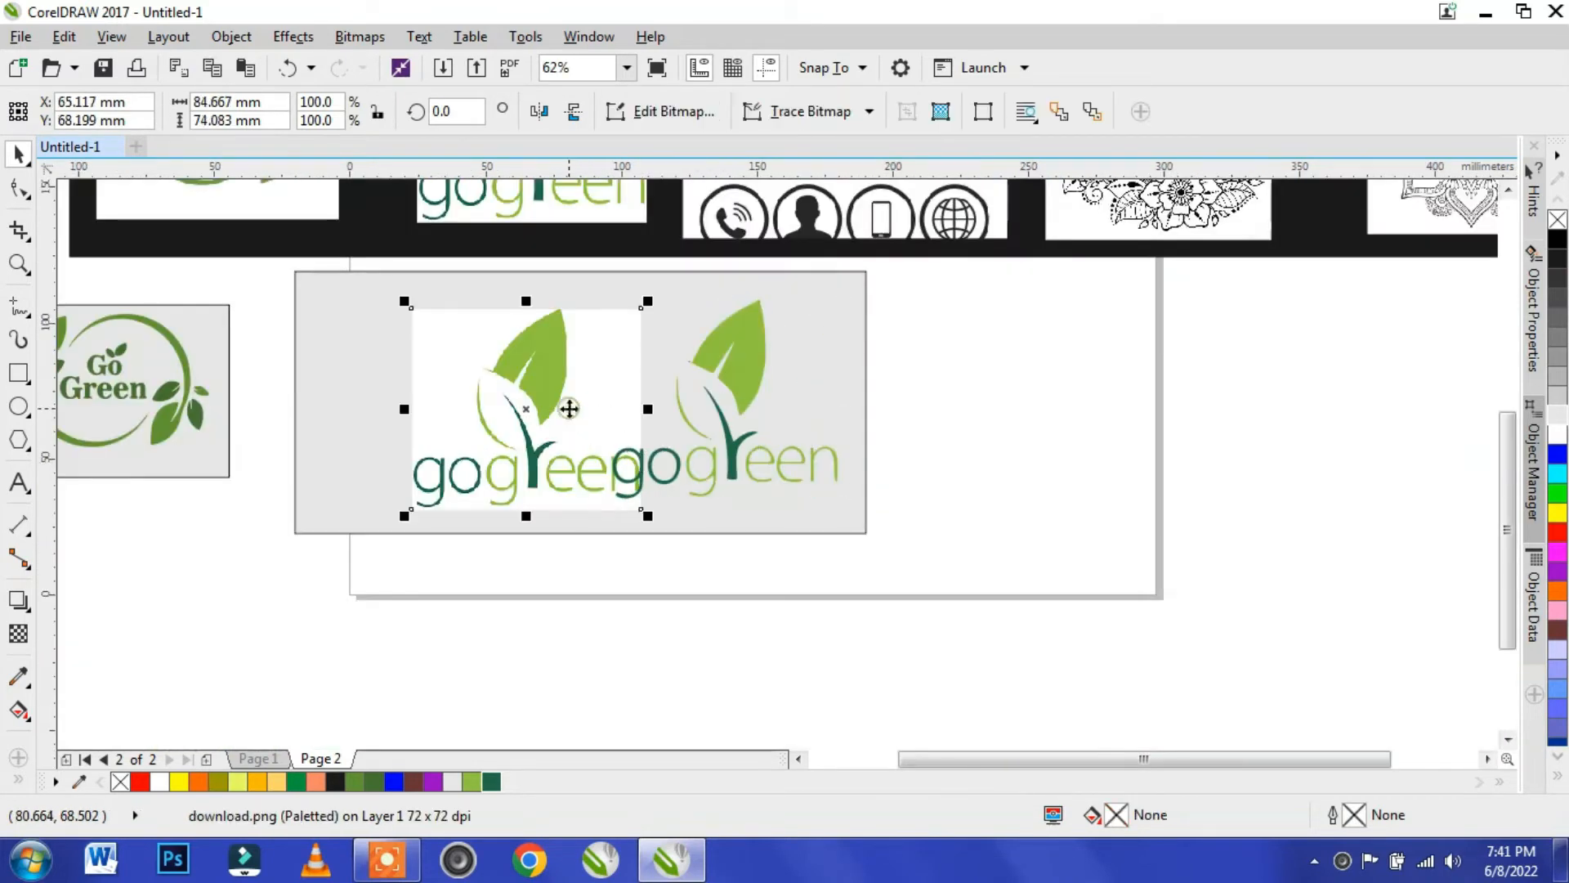
{"action": "key", "text": "Delete"}
{"action": "left_click", "coordinate": [580, 477]}
{"action": "left_click_drag", "start_coordinate": [286, 402], "coordinate": [590, 417]}
- Group the traced gogreen logo with its gray rectangle and move the group next to the finished Go Green card
{"action": "left_click", "coordinate": [747, 356], "text": "shift"}
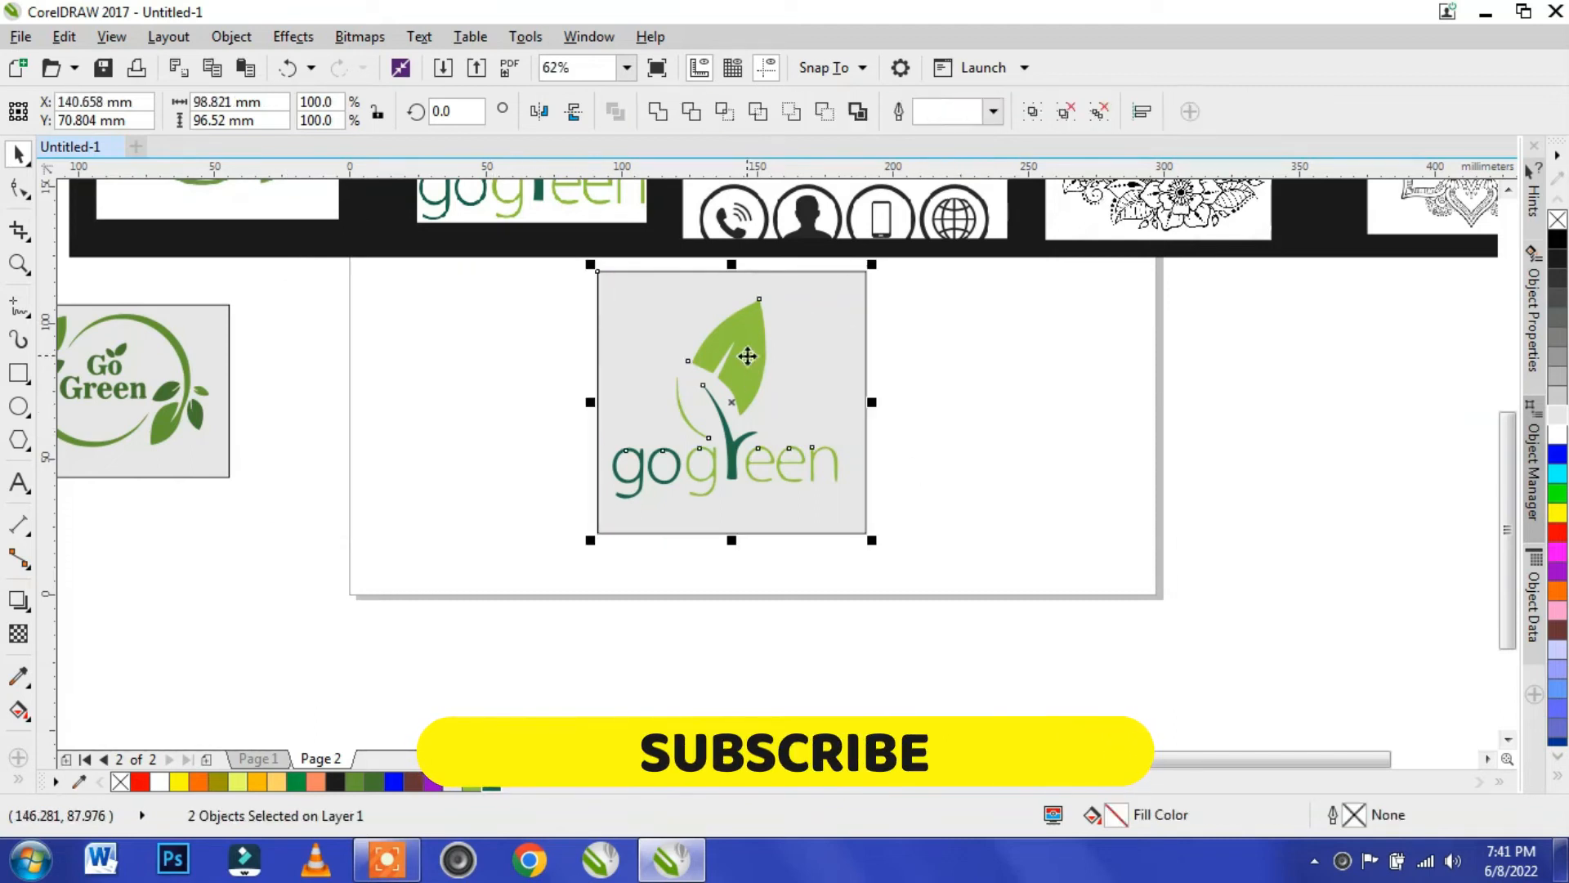
{"action": "key", "text": "ctrl+g"}
{"action": "left_click_drag", "start_coordinate": [678, 390], "coordinate": [318, 407]}
{"action": "scroll", "coordinate": [886, 366], "scroll_direction": "down", "scroll_amount": 1}
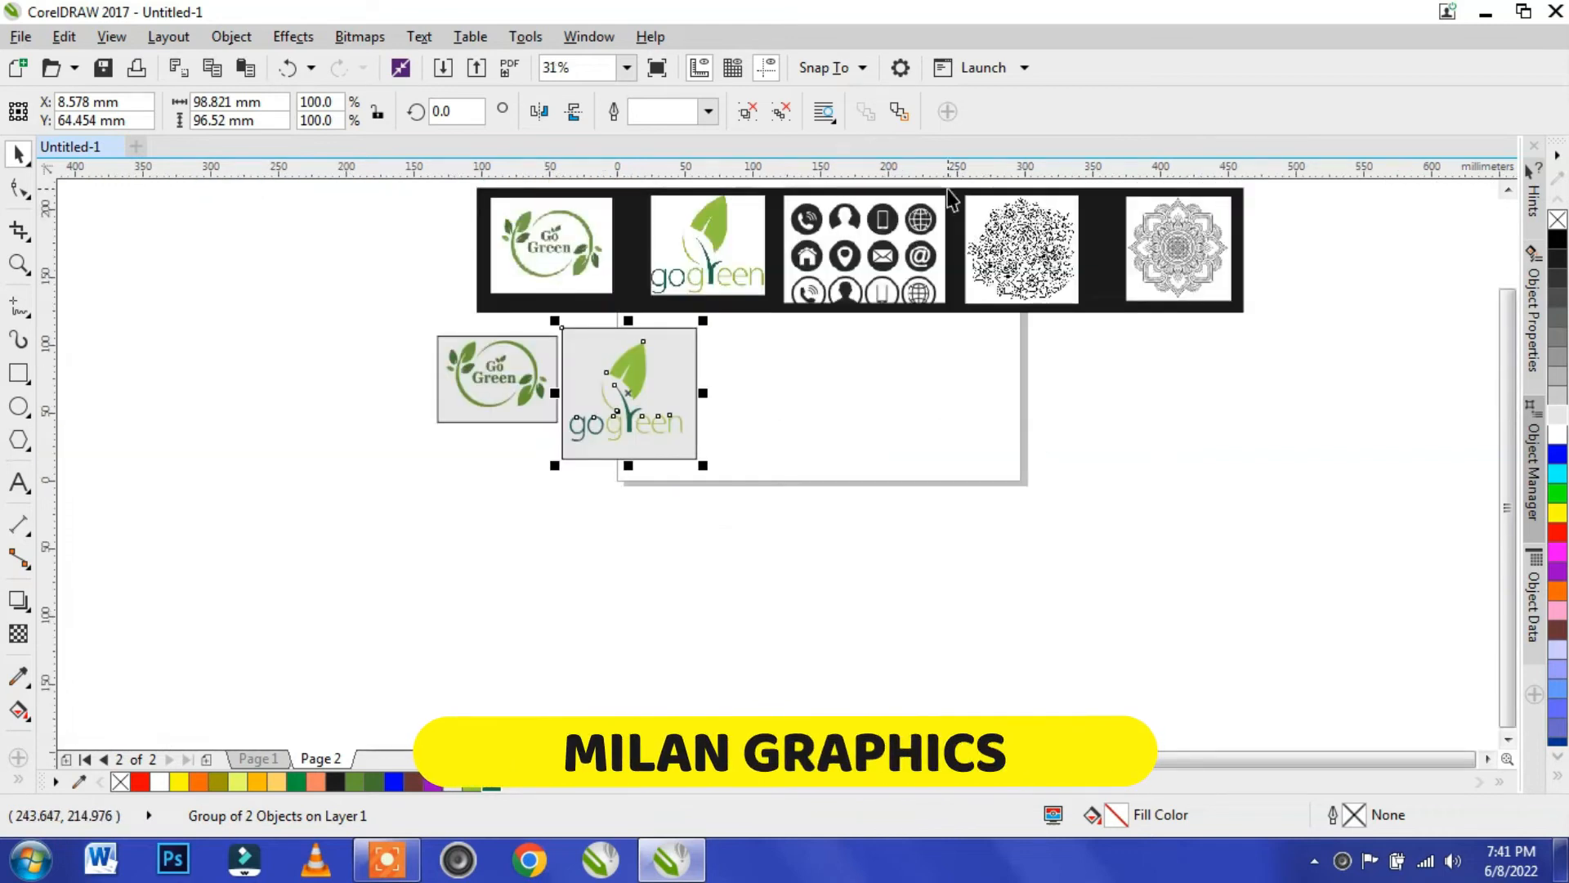
- Place a copy of the round contact icons image (icons.jpg) on the page below the black strip
{"action": "key", "text": "z"}
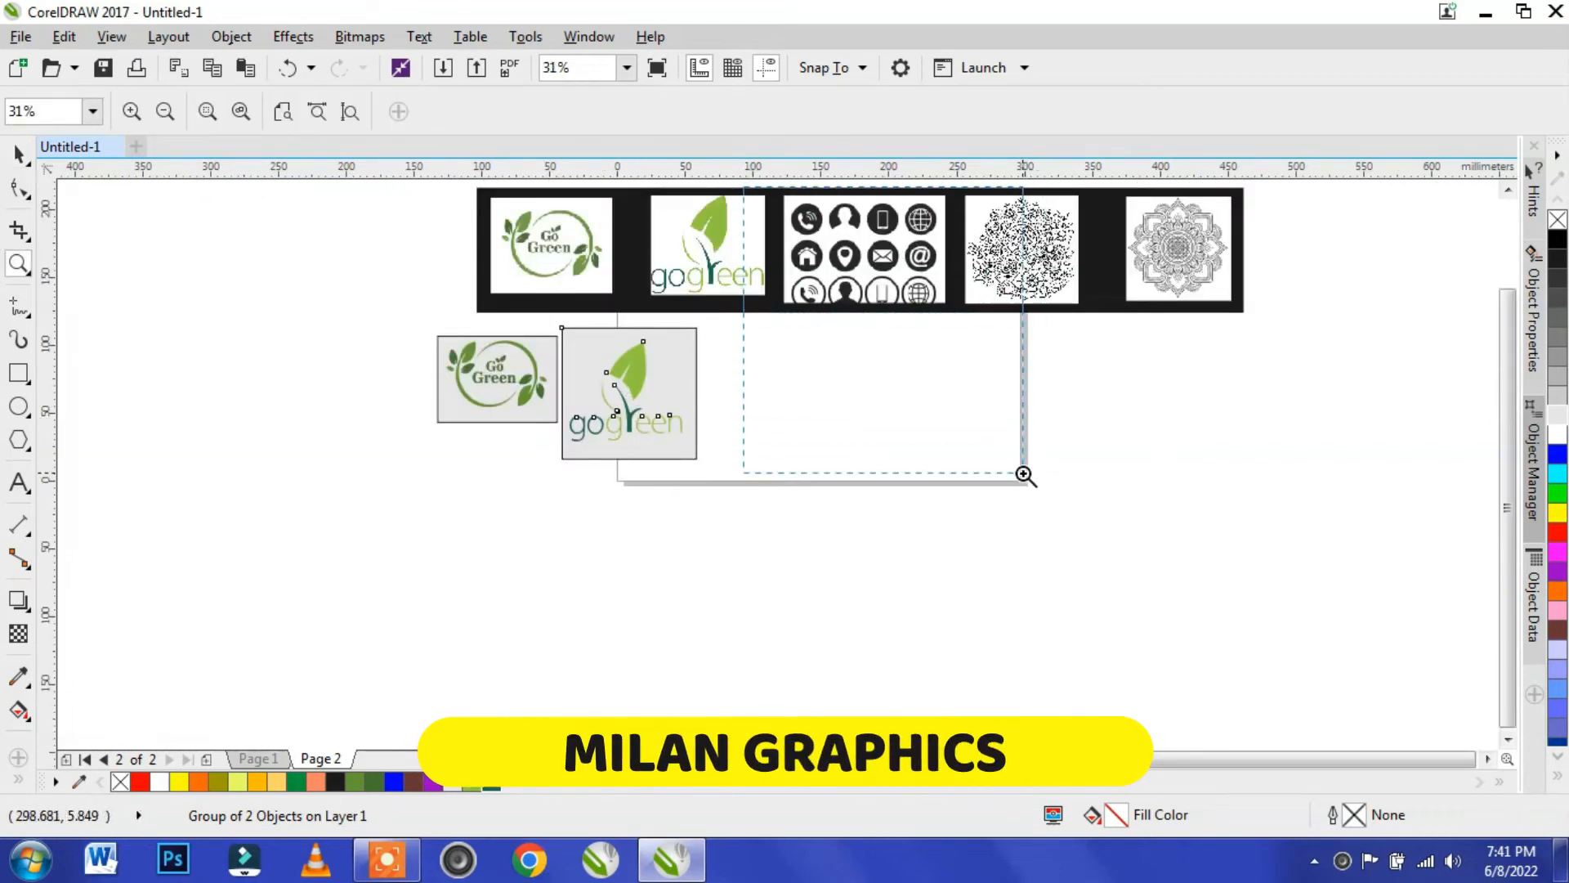
{"action": "left_click_drag", "start_coordinate": [1024, 474], "coordinate": [1024, 476]}
{"action": "key", "text": "space"}
{"action": "left_click", "coordinate": [785, 258]}
{"action": "left_click_drag", "start_coordinate": [784, 258], "coordinate": [774, 606]}
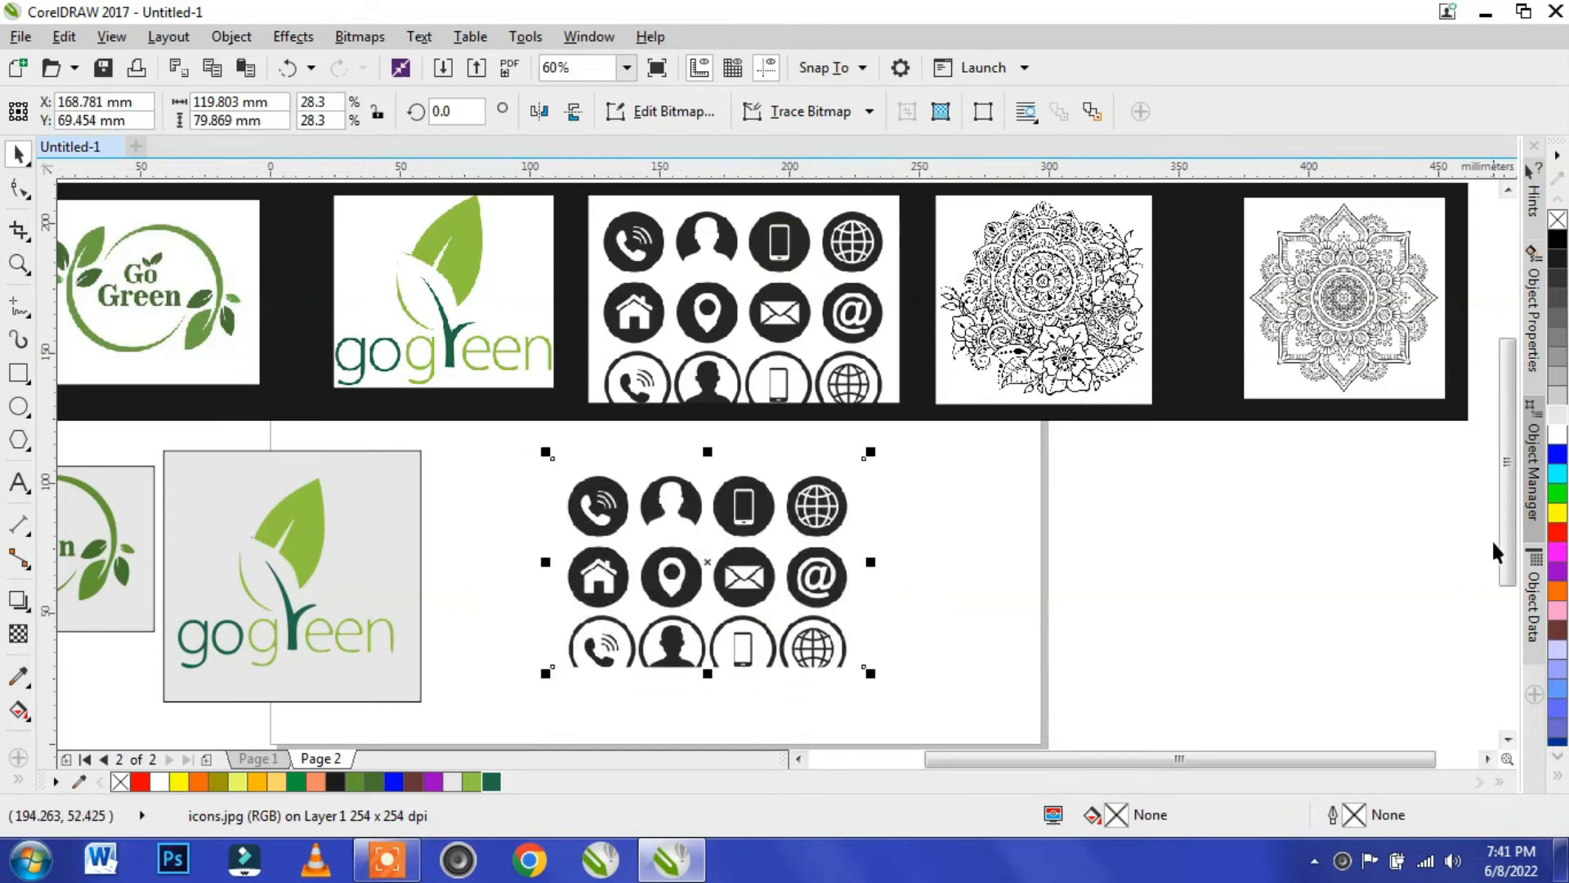
- Examine the edges of the copied icons image up close and move it nearer to the gogreen card
{"action": "scroll", "coordinate": [1509, 529], "scroll_direction": "down", "scroll_amount": 1}
{"action": "scroll", "coordinate": [829, 427], "scroll_direction": "up", "scroll_amount": 10}
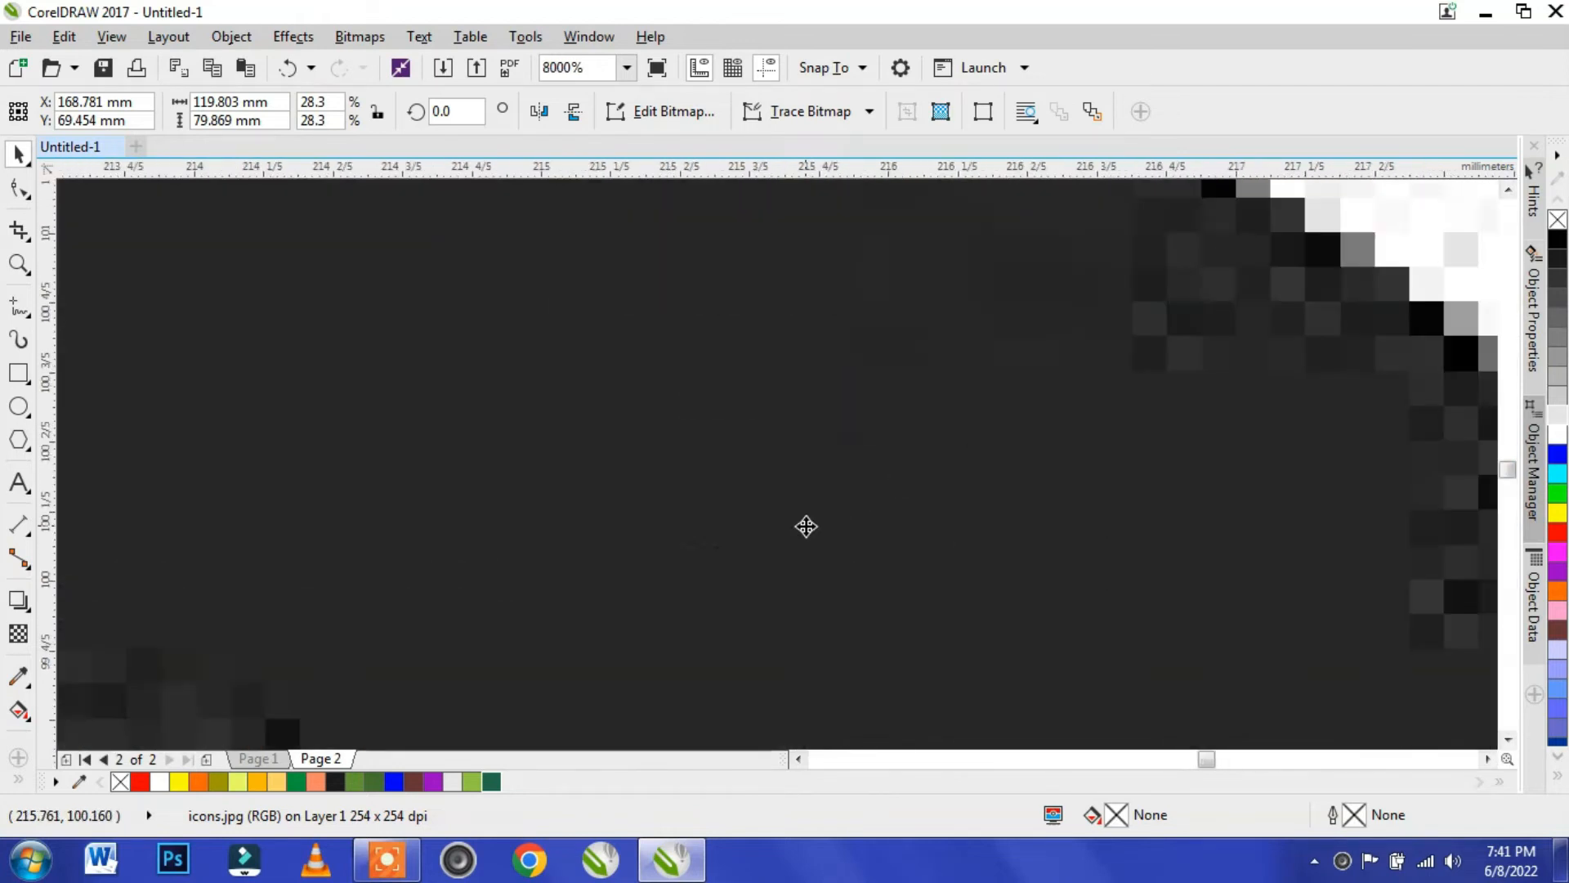
{"action": "scroll", "coordinate": [806, 526], "scroll_direction": "down", "scroll_amount": 1}
{"action": "scroll", "coordinate": [979, 511], "scroll_direction": "down", "scroll_amount": 7}
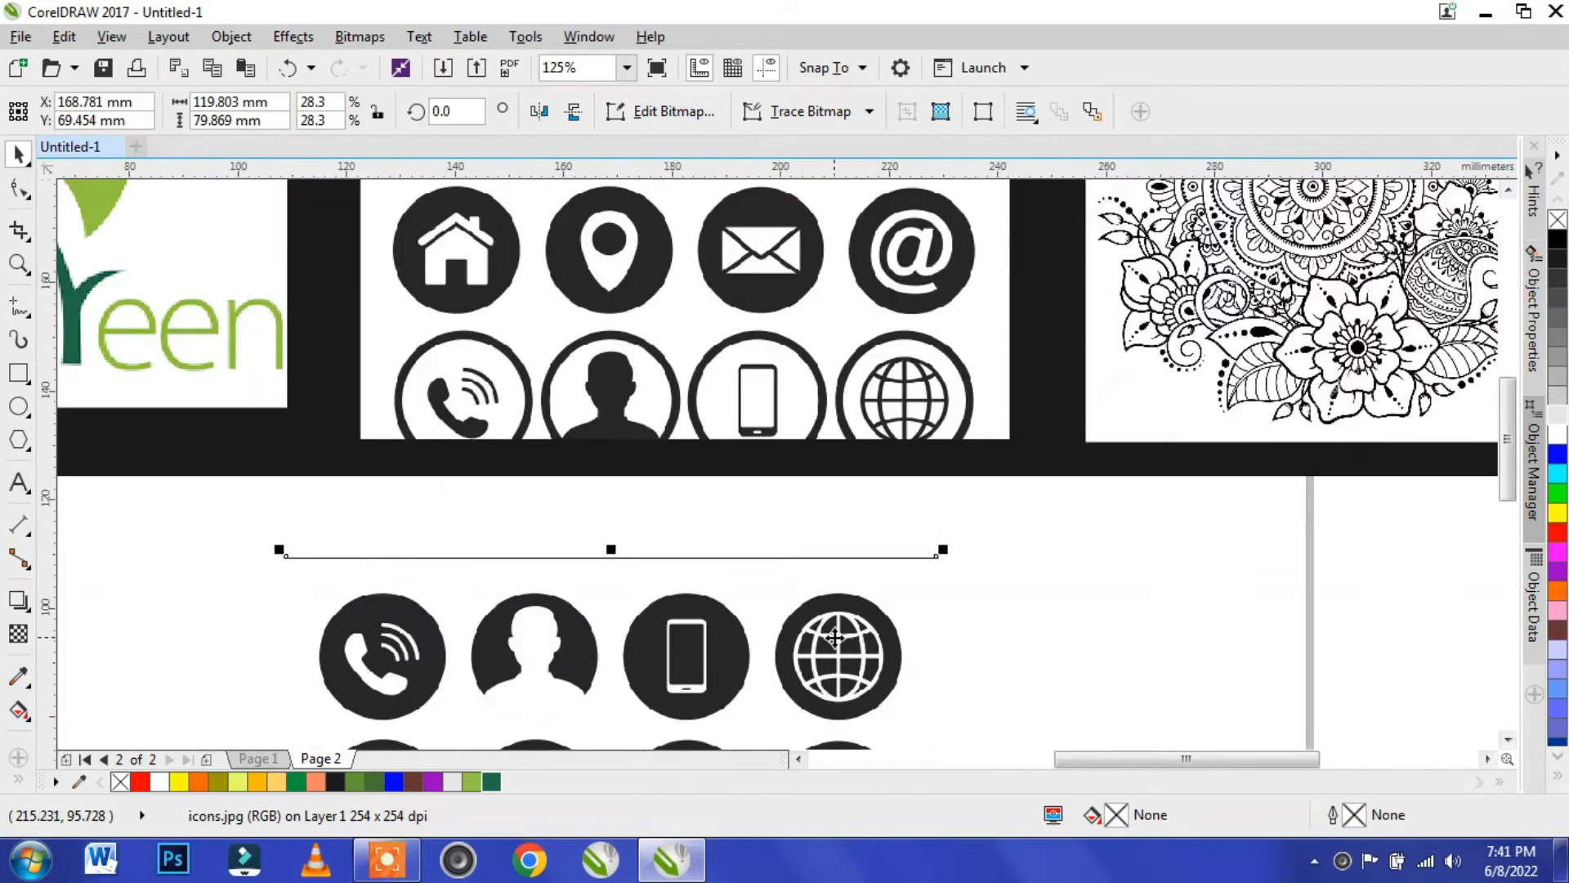
{"action": "key", "text": "z"}
{"action": "left_click_drag", "start_coordinate": [719, 628], "coordinate": [892, 719]}
{"action": "key", "text": "space"}
{"action": "left_click_drag", "start_coordinate": [743, 358], "coordinate": [580, 346]}
- Convert the icons copy to a 300 dpi 8-bit grayscale bitmap with anti-aliasing and a transparent background
{"action": "left_click", "coordinate": [360, 36]}
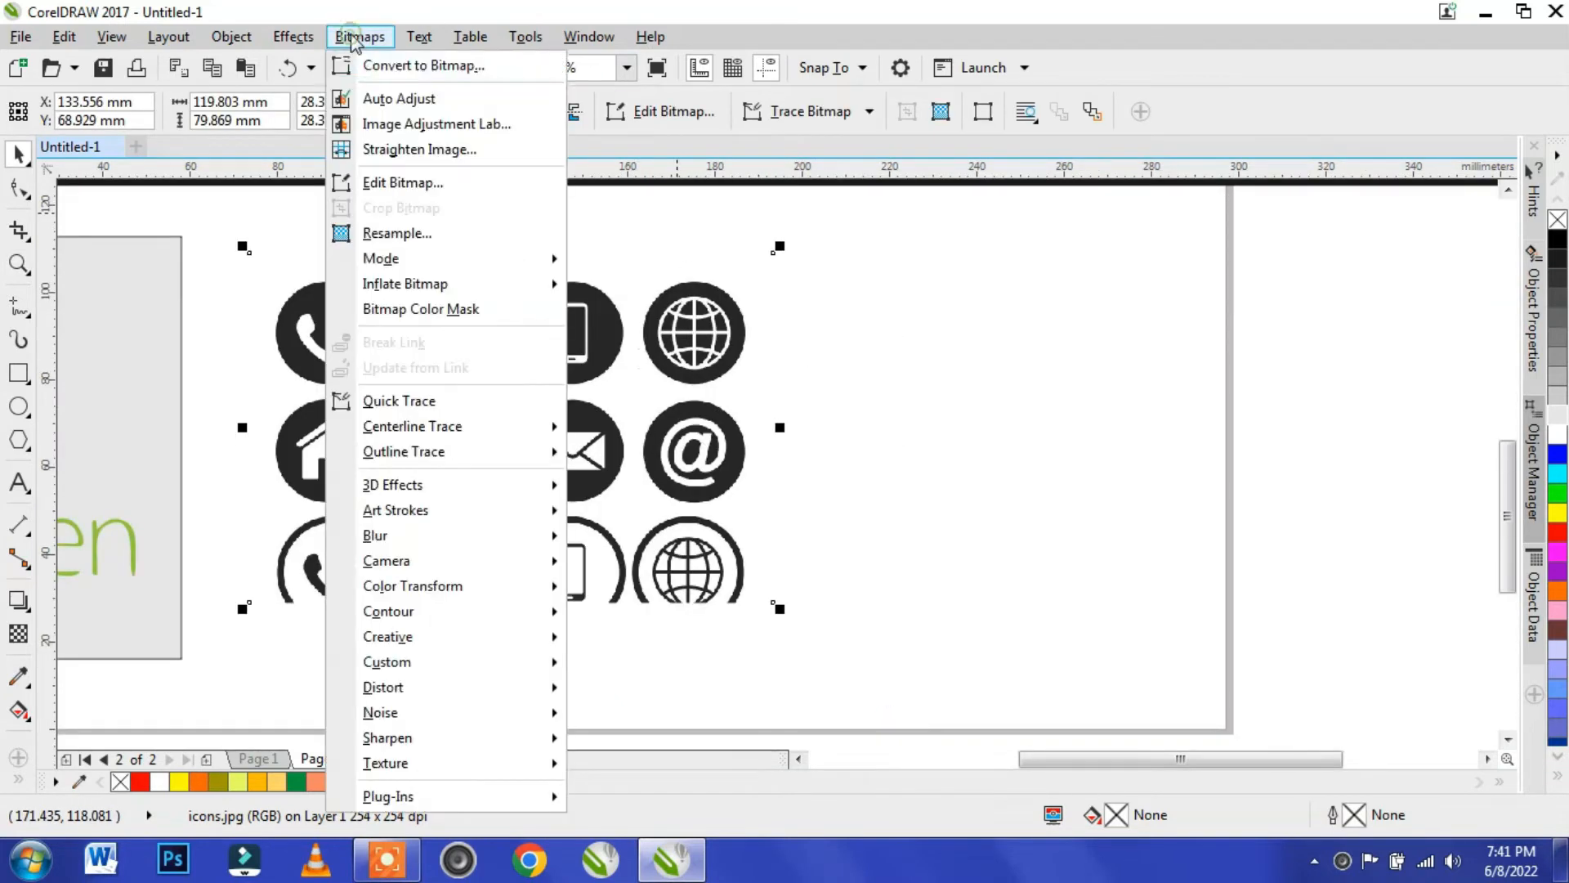
{"action": "left_click", "coordinate": [401, 63]}
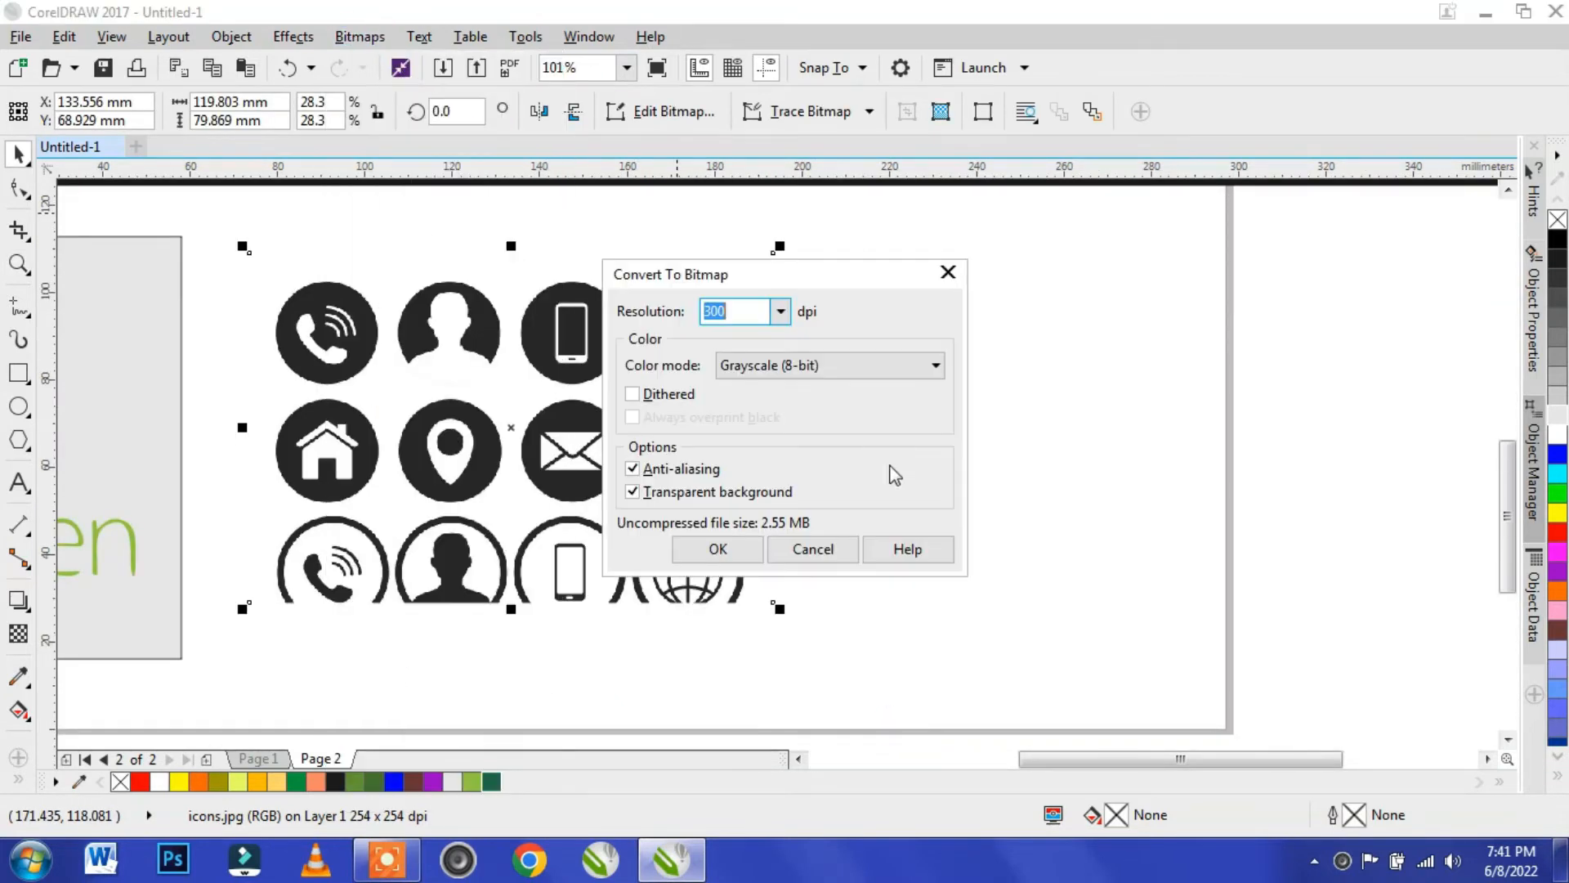
{"action": "left_click", "coordinate": [718, 547]}
- Darken the icons bitmap to solid black with the Gamma adjustment
{"action": "left_click", "coordinate": [293, 36]}
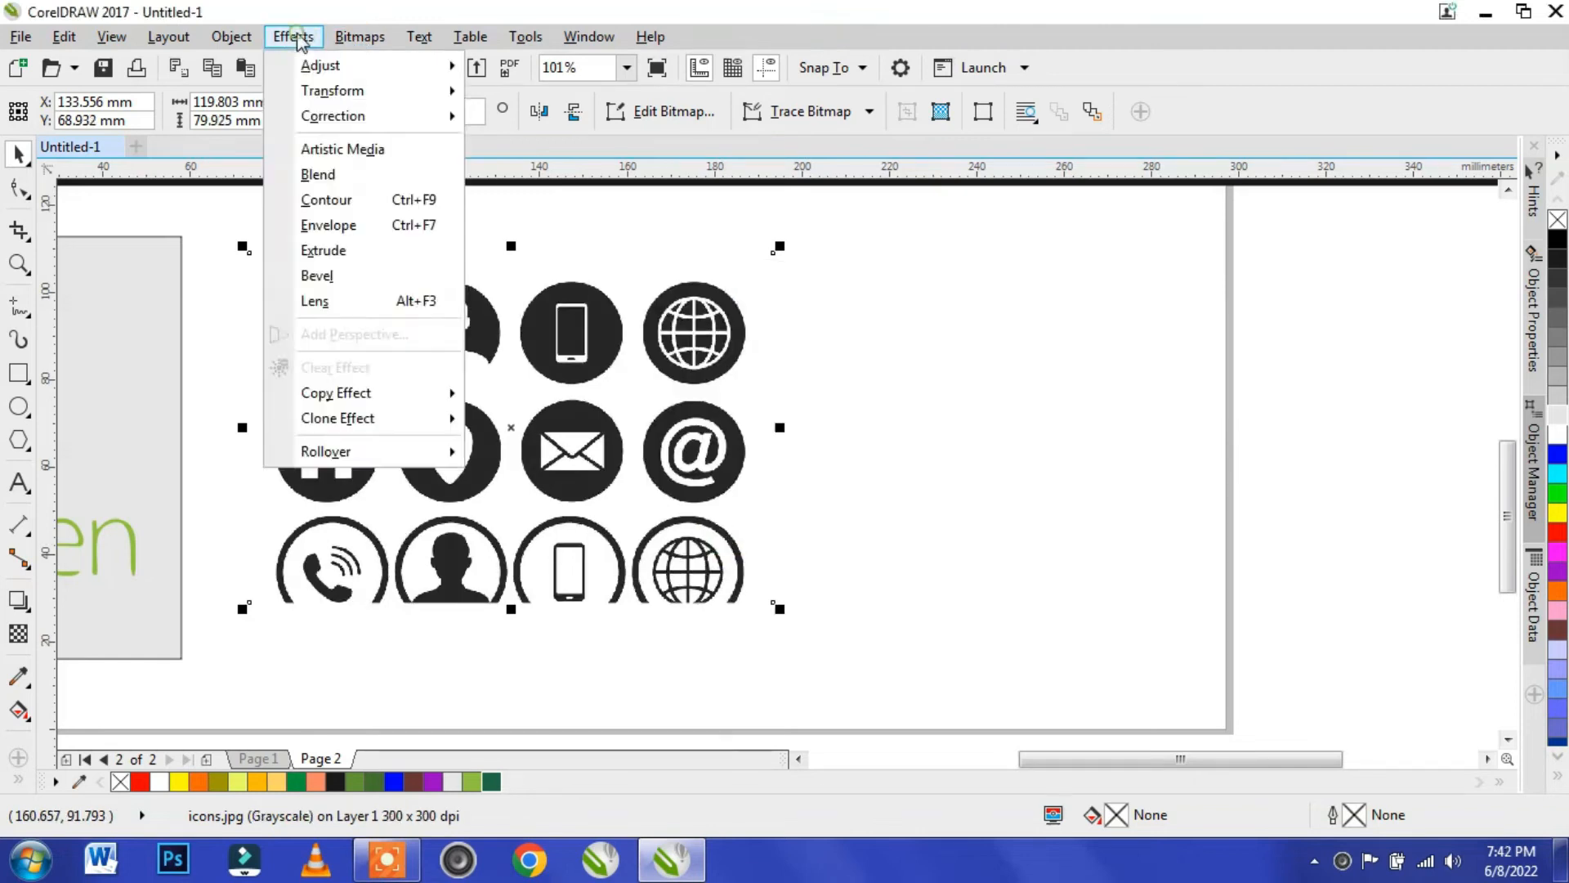
{"action": "mouse_move", "coordinate": [319, 65]}
{"action": "left_click", "coordinate": [562, 239]}
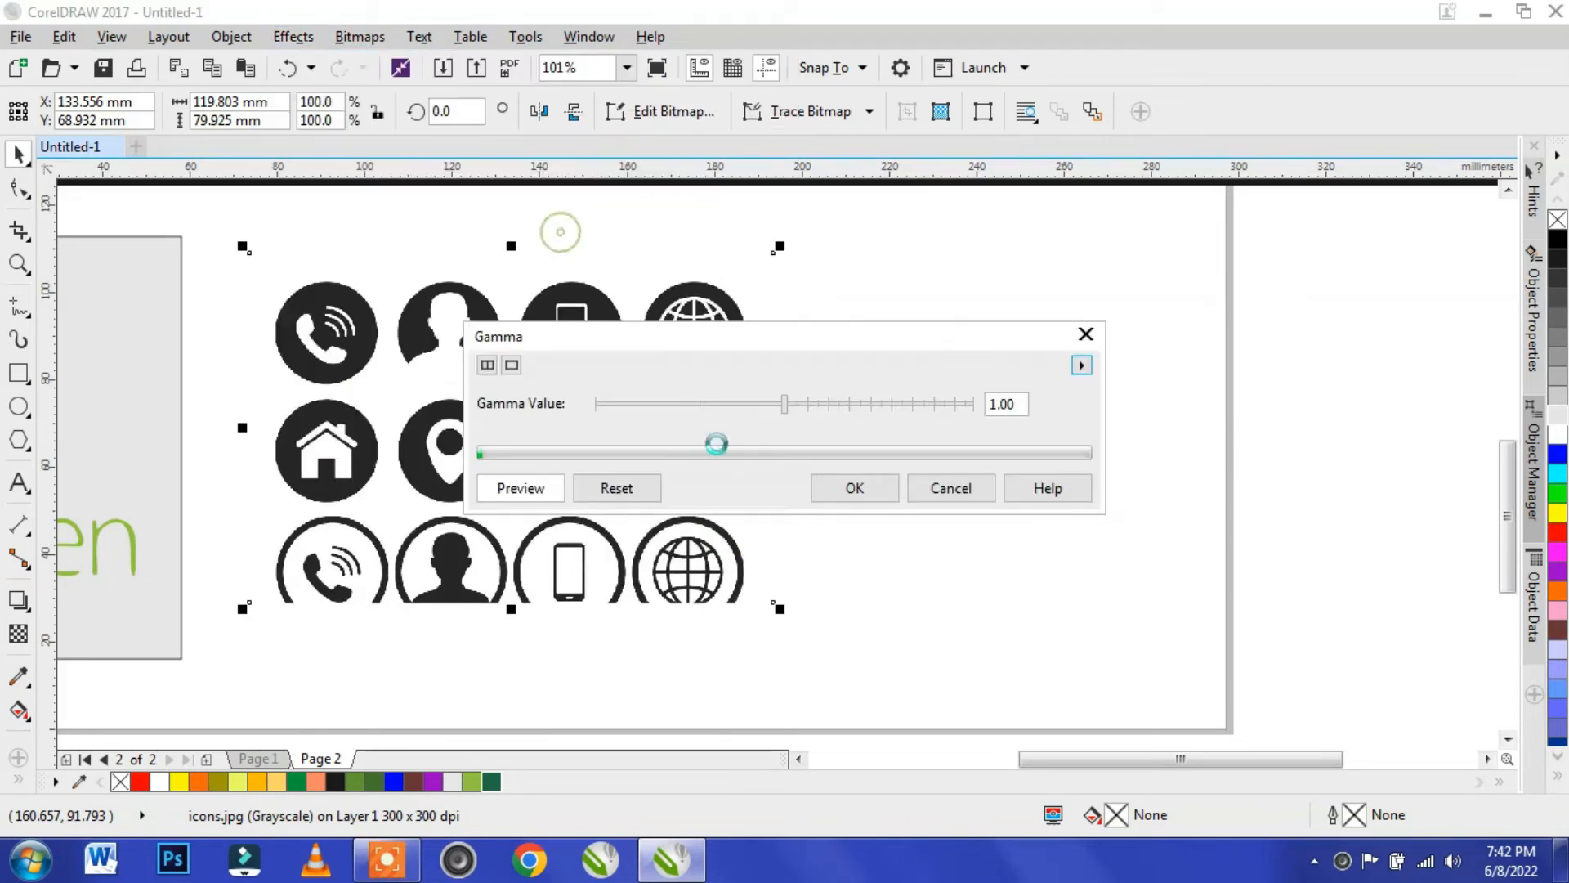
{"action": "left_click", "coordinate": [672, 403]}
{"action": "left_click", "coordinate": [854, 489]}
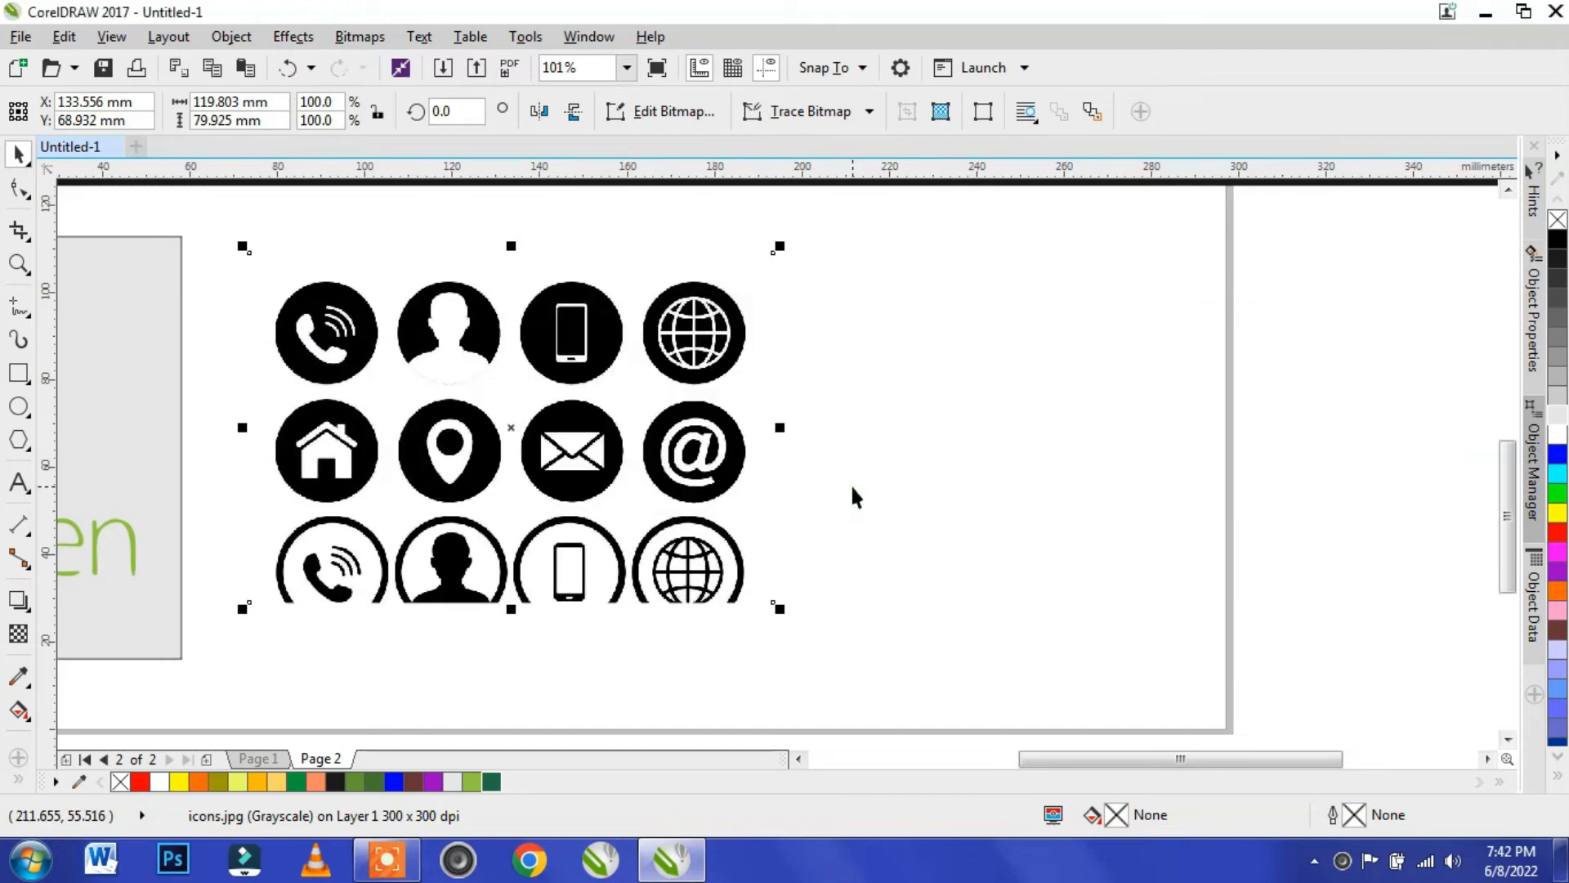
- Convert the icons bitmap to Black and White (1-bit) mode
{"action": "left_click", "coordinate": [359, 36]}
{"action": "mouse_move", "coordinate": [429, 267]}
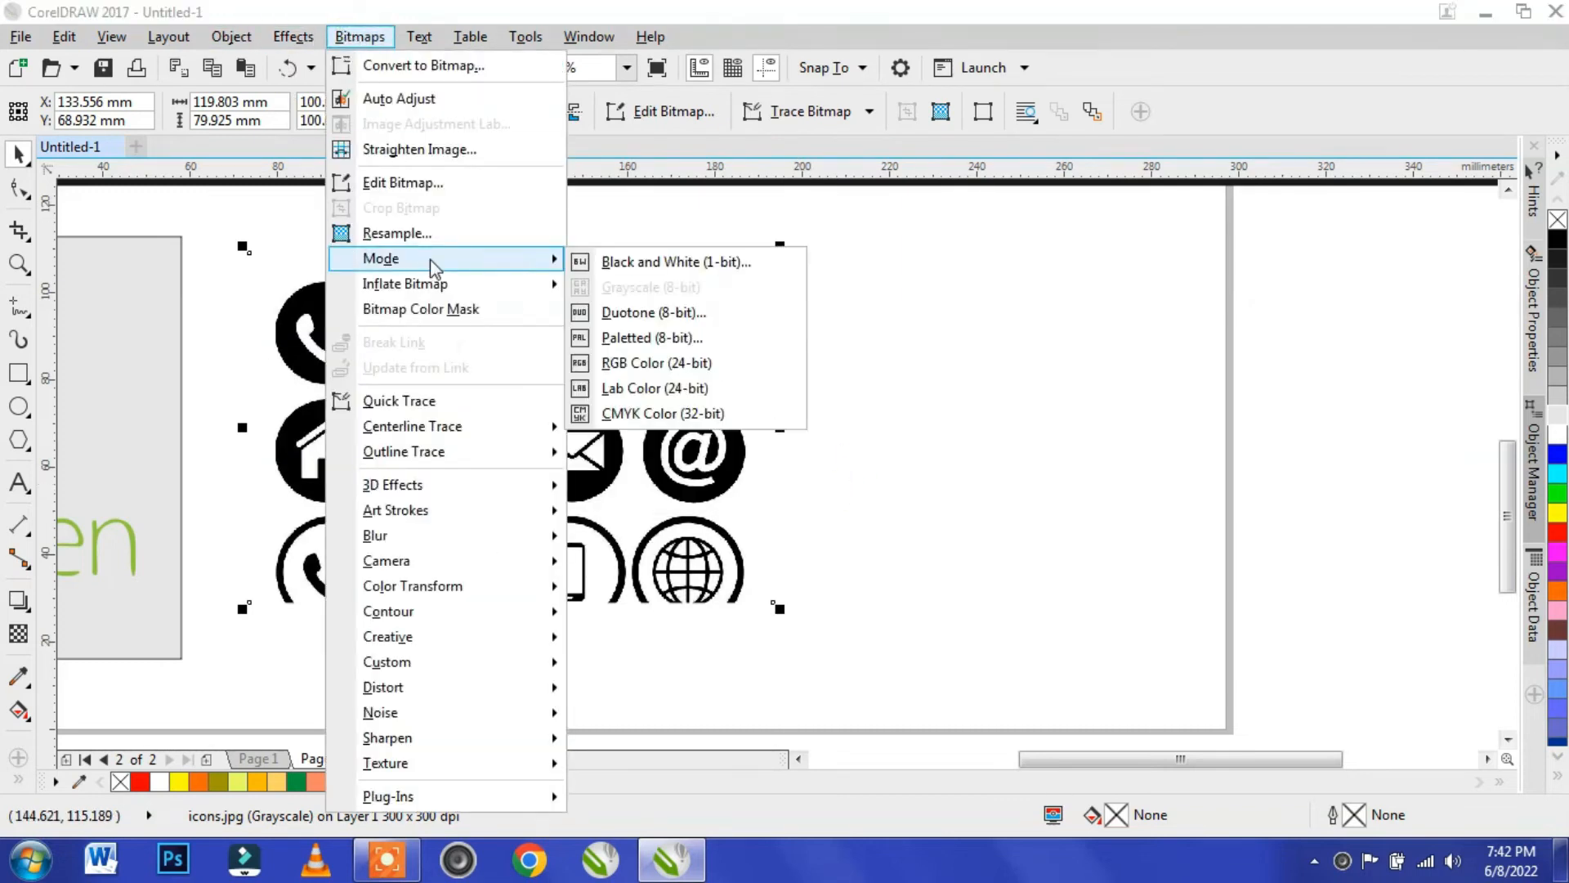
{"action": "left_click", "coordinate": [622, 260]}
{"action": "left_click", "coordinate": [842, 673]}
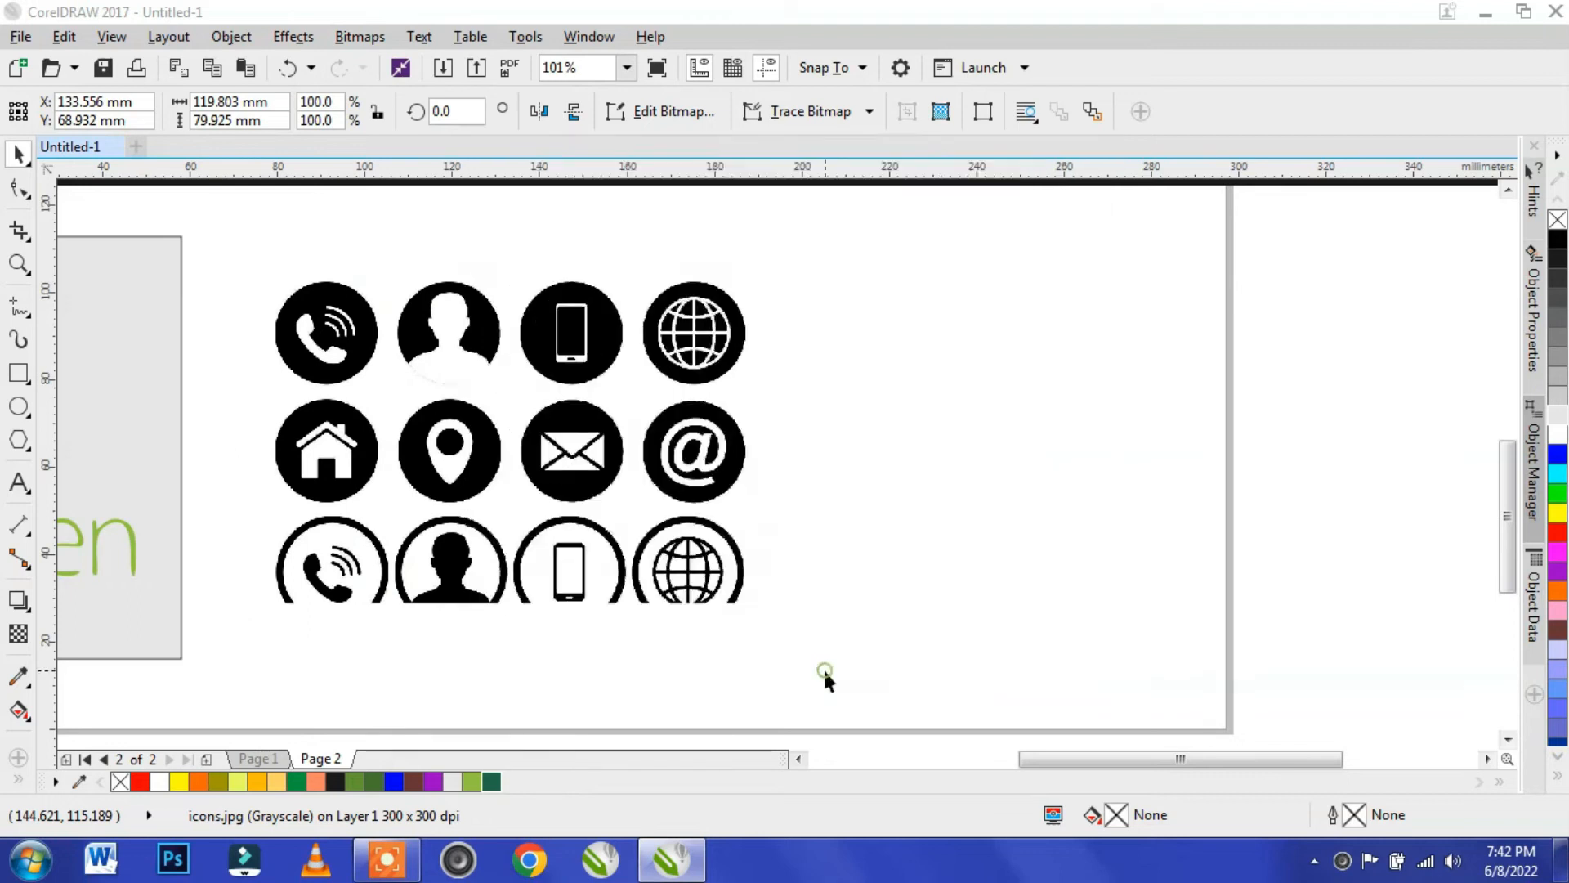
- Start an outline trace of the icons bitmap as a low quality image and check the traced edges in the preview
{"action": "left_click", "coordinate": [817, 112]}
{"action": "mouse_move", "coordinate": [875, 205]}
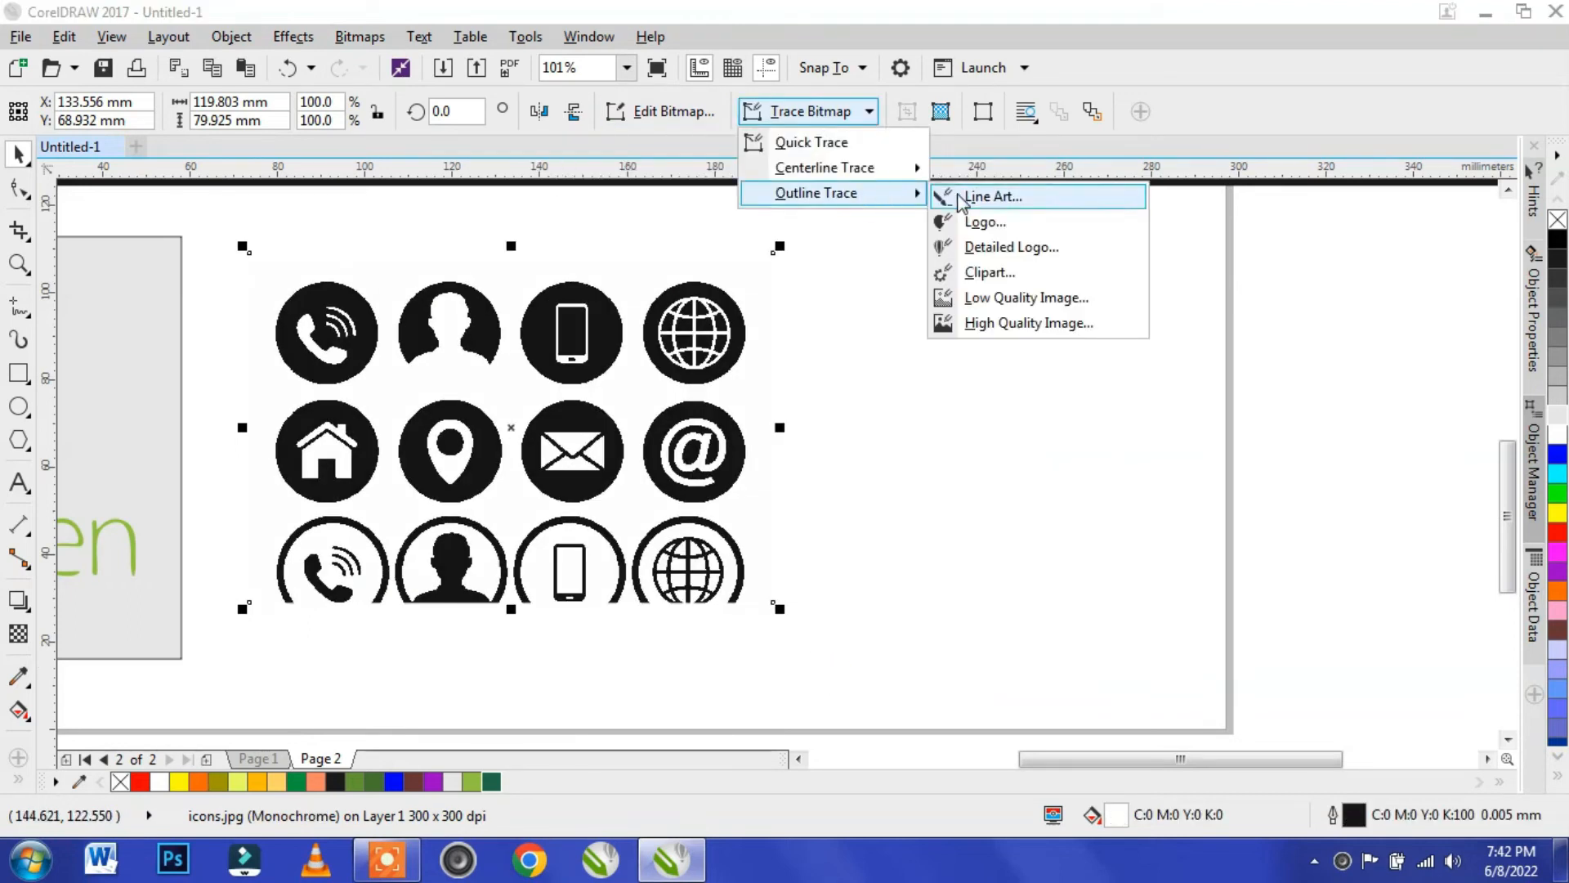
{"action": "left_click", "coordinate": [1025, 300]}
{"action": "left_click", "coordinate": [492, 425]}
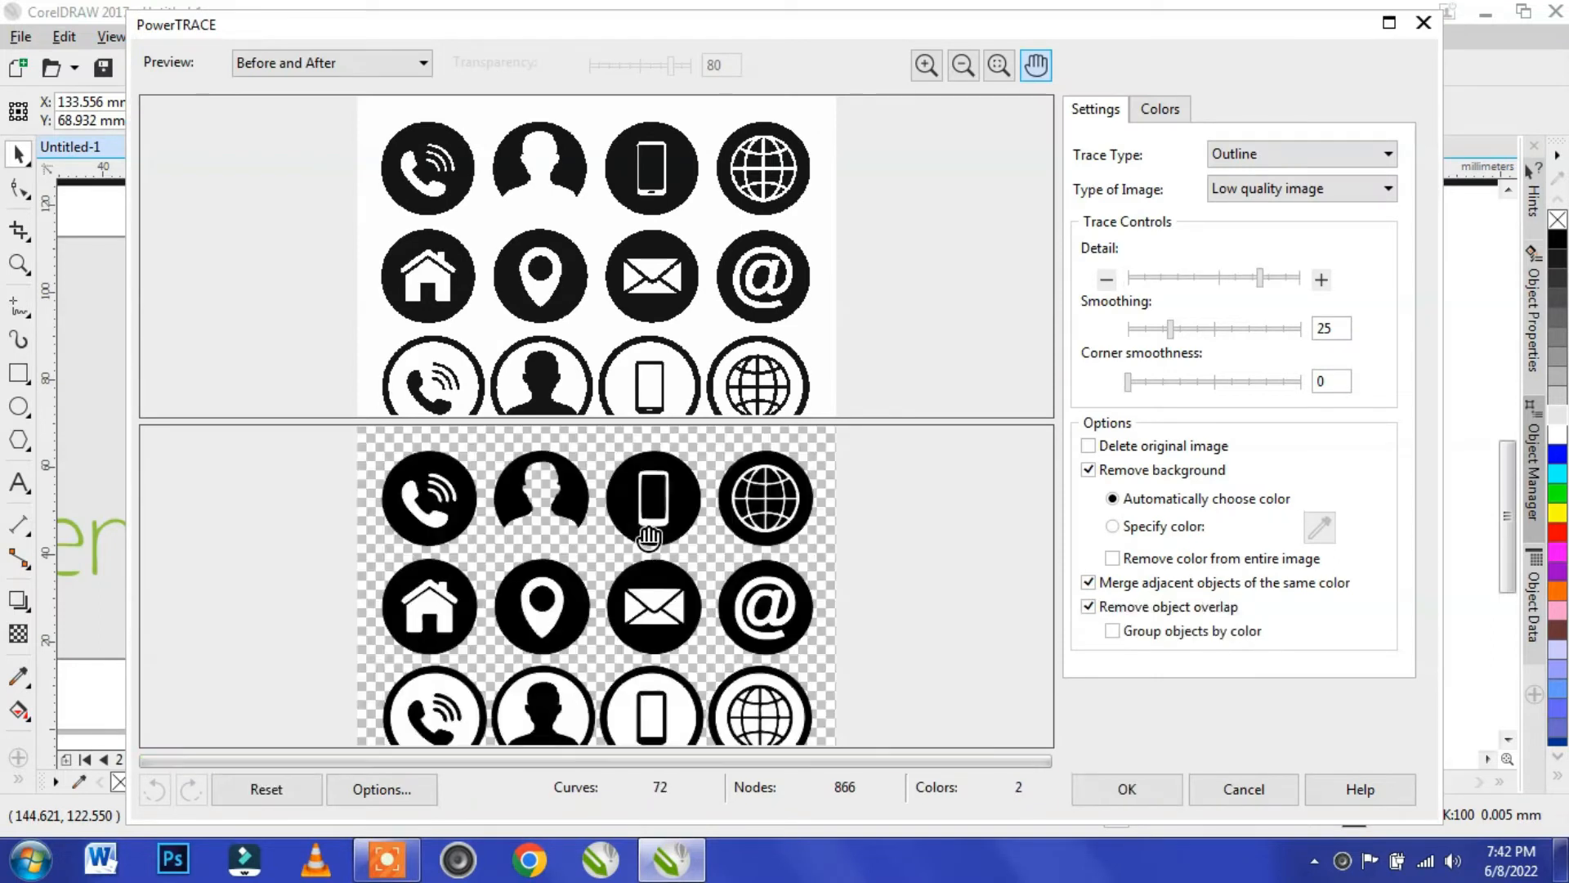
{"action": "scroll", "coordinate": [650, 538], "scroll_direction": "up", "scroll_amount": 3}
{"action": "scroll", "coordinate": [650, 538], "scroll_direction": "up", "scroll_amount": 3}
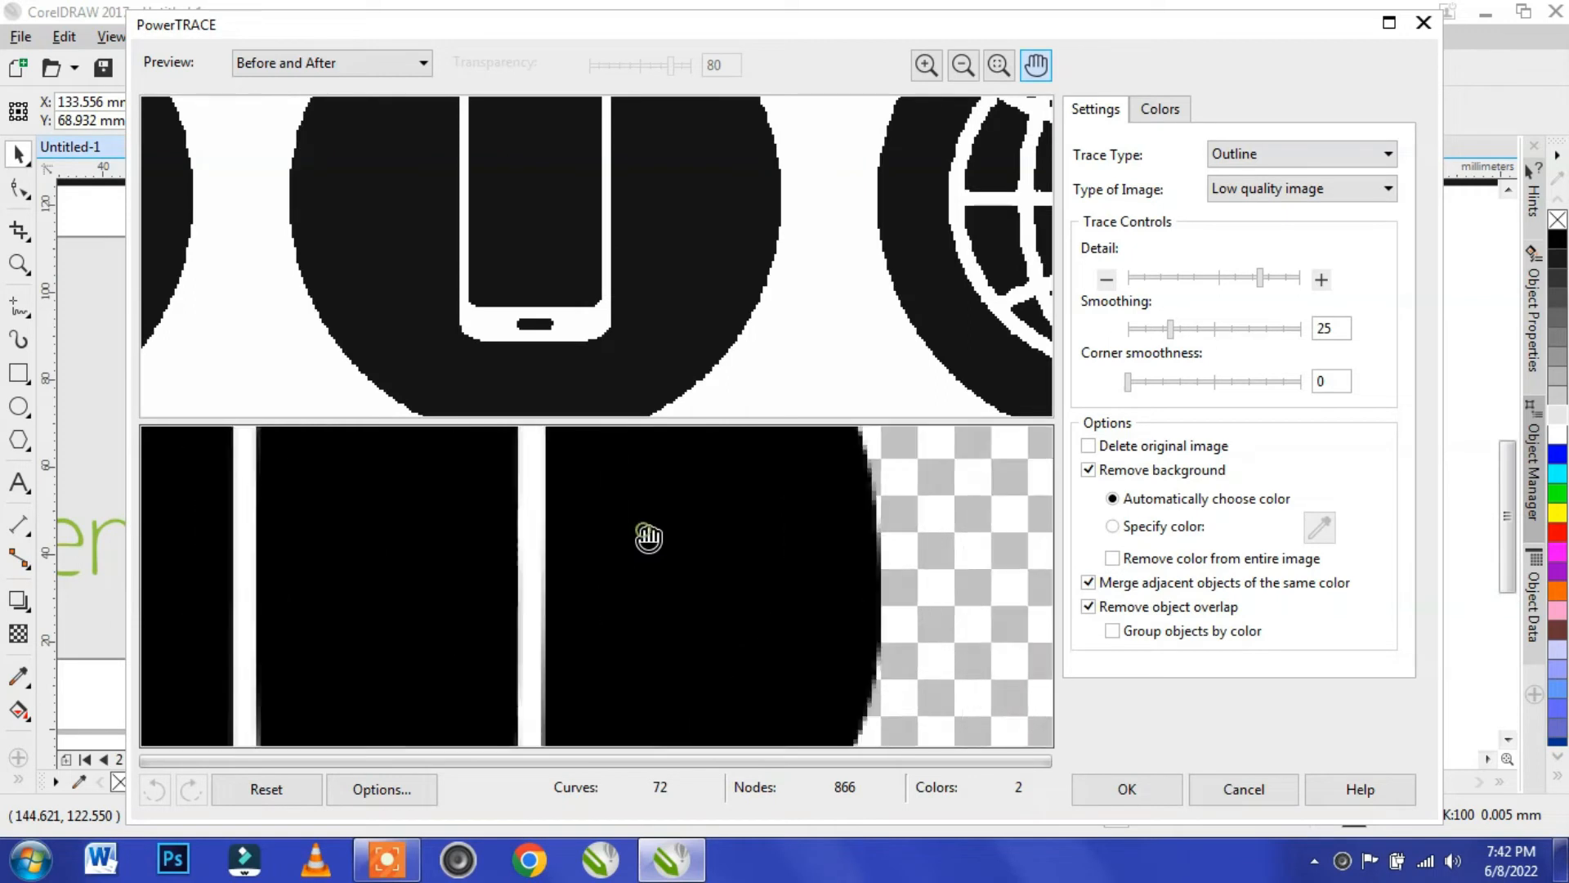
{"action": "scroll", "coordinate": [650, 538], "scroll_direction": "down", "scroll_amount": 3}
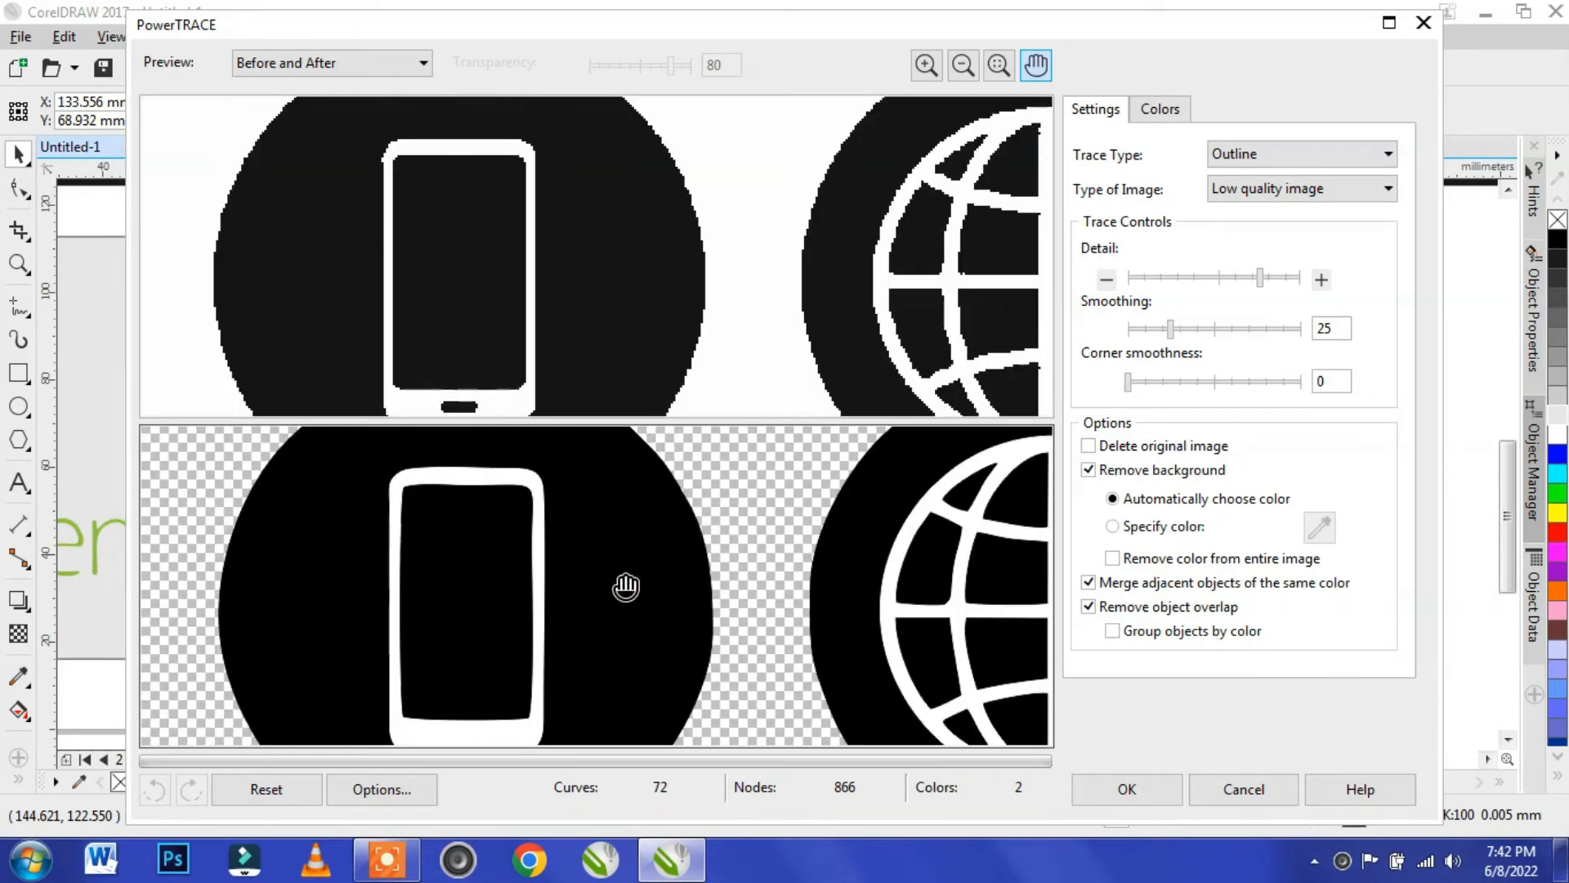
- Increase the trace detail, set smoothing to 43 and apply the trace
{"action": "left_click", "coordinate": [1289, 279]}
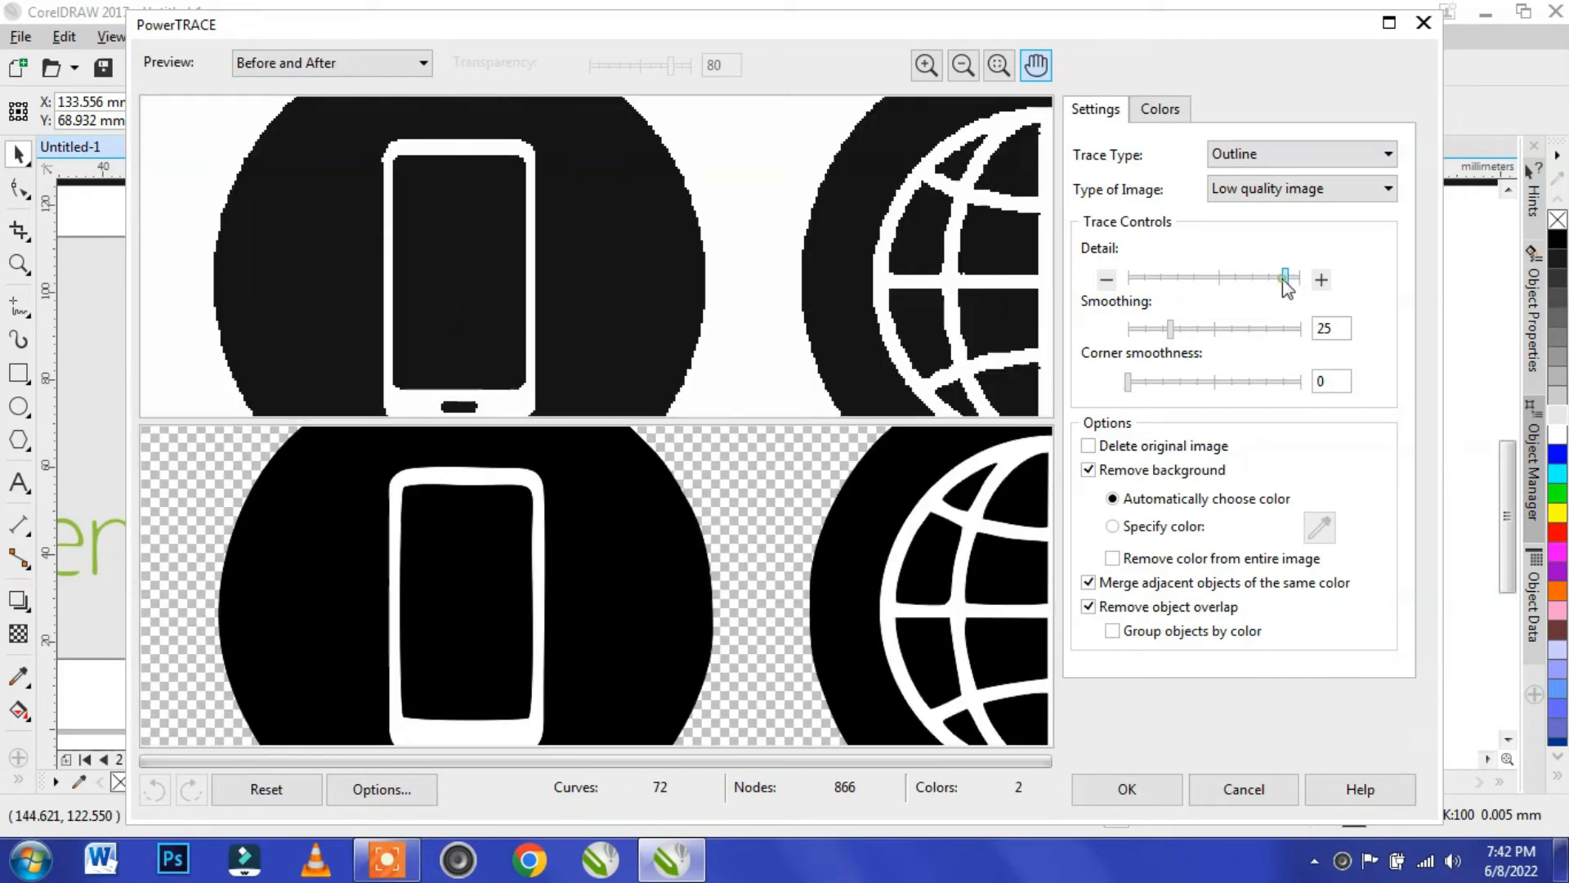
{"action": "left_click", "coordinate": [1196, 329]}
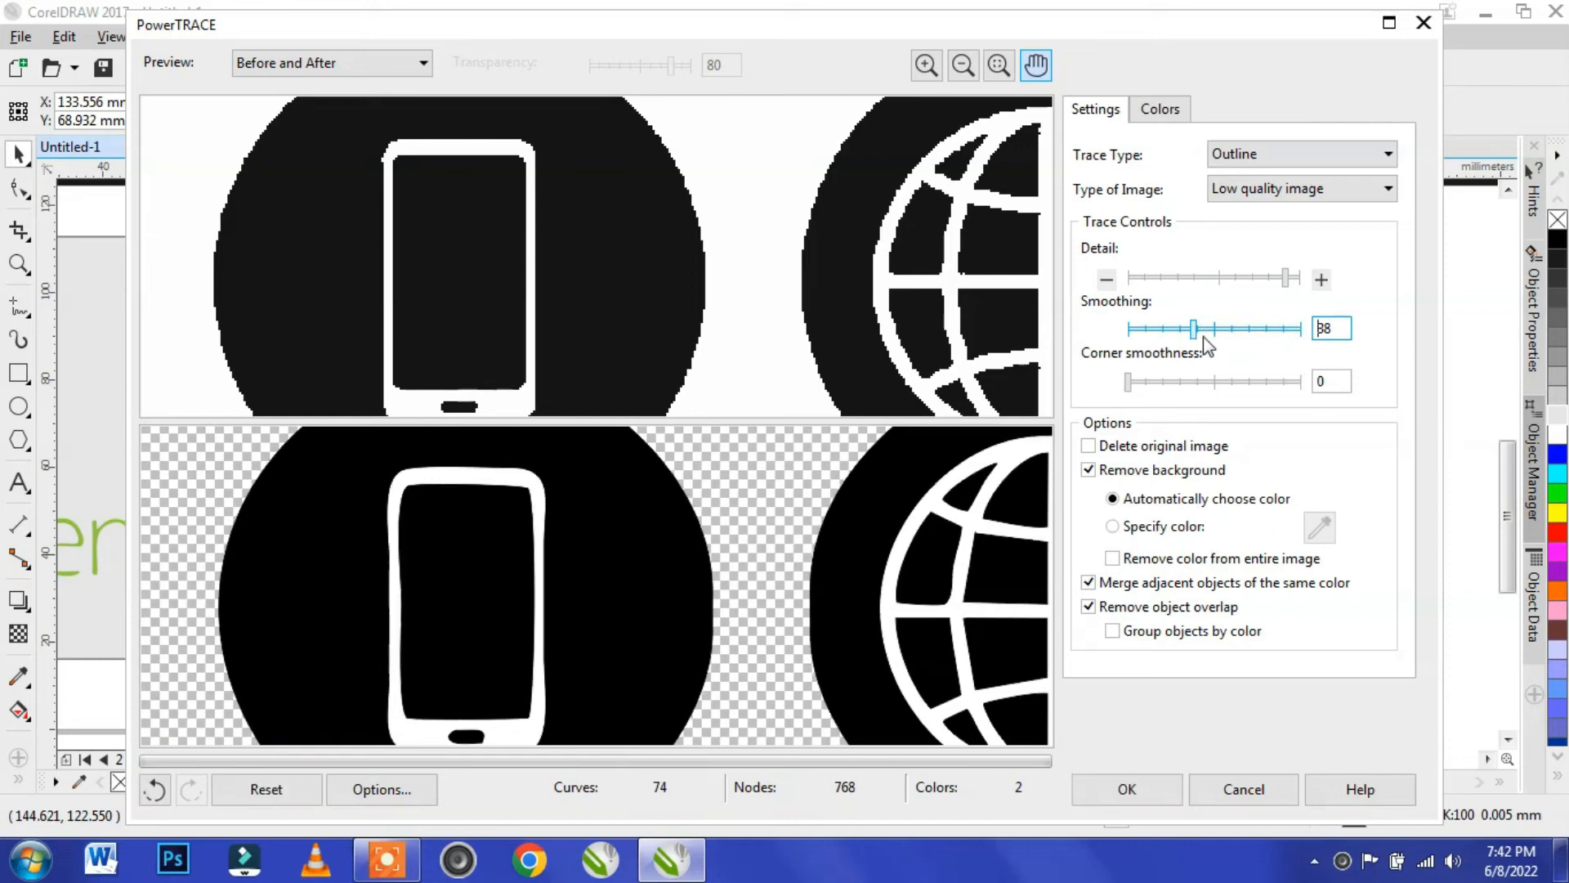
{"action": "left_click", "coordinate": [1203, 329]}
{"action": "scroll", "coordinate": [679, 523], "scroll_direction": "down", "scroll_amount": 4}
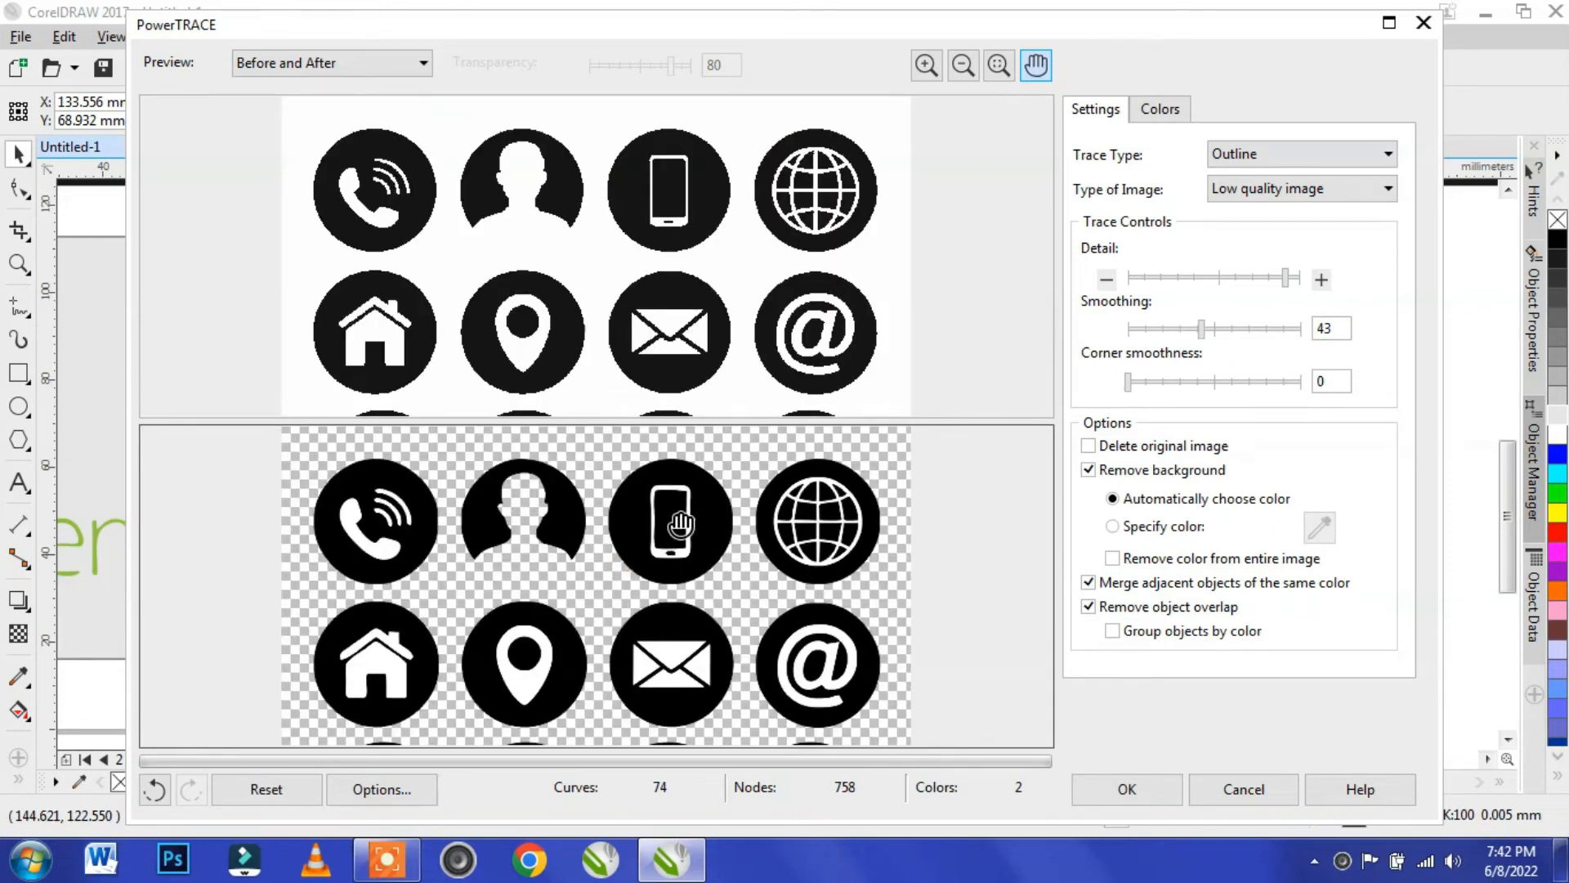
{"action": "left_click", "coordinate": [1168, 803]}
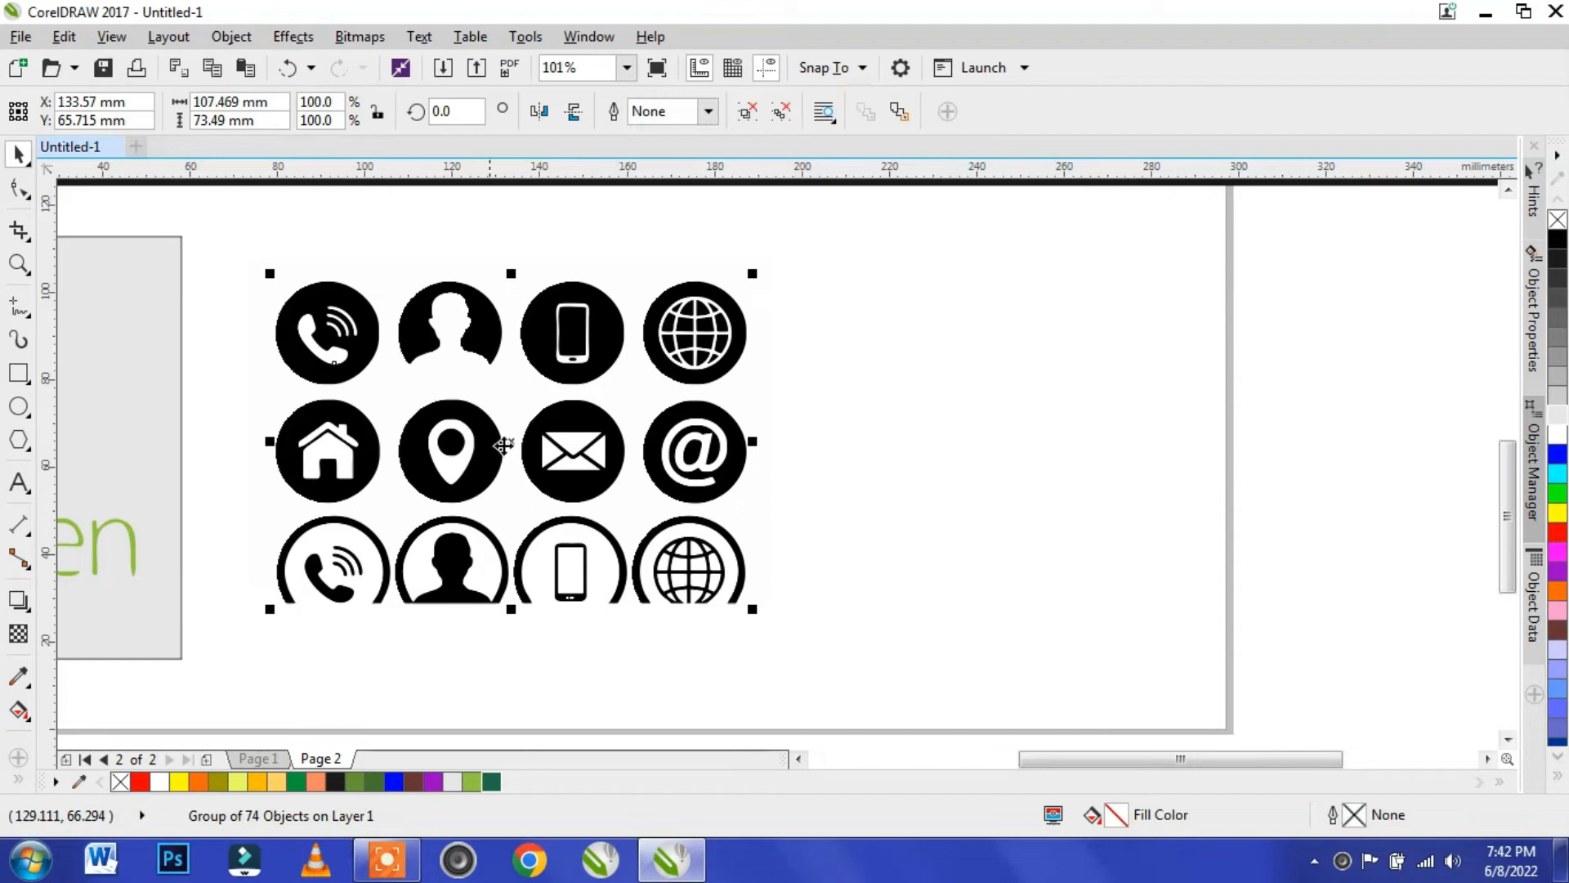
- Move the traced icons clear of the source bitmap and delete the bitmap
{"action": "left_click_drag", "start_coordinate": [929, 458], "coordinate": [1056, 462]}
{"action": "left_click", "coordinate": [555, 337]}
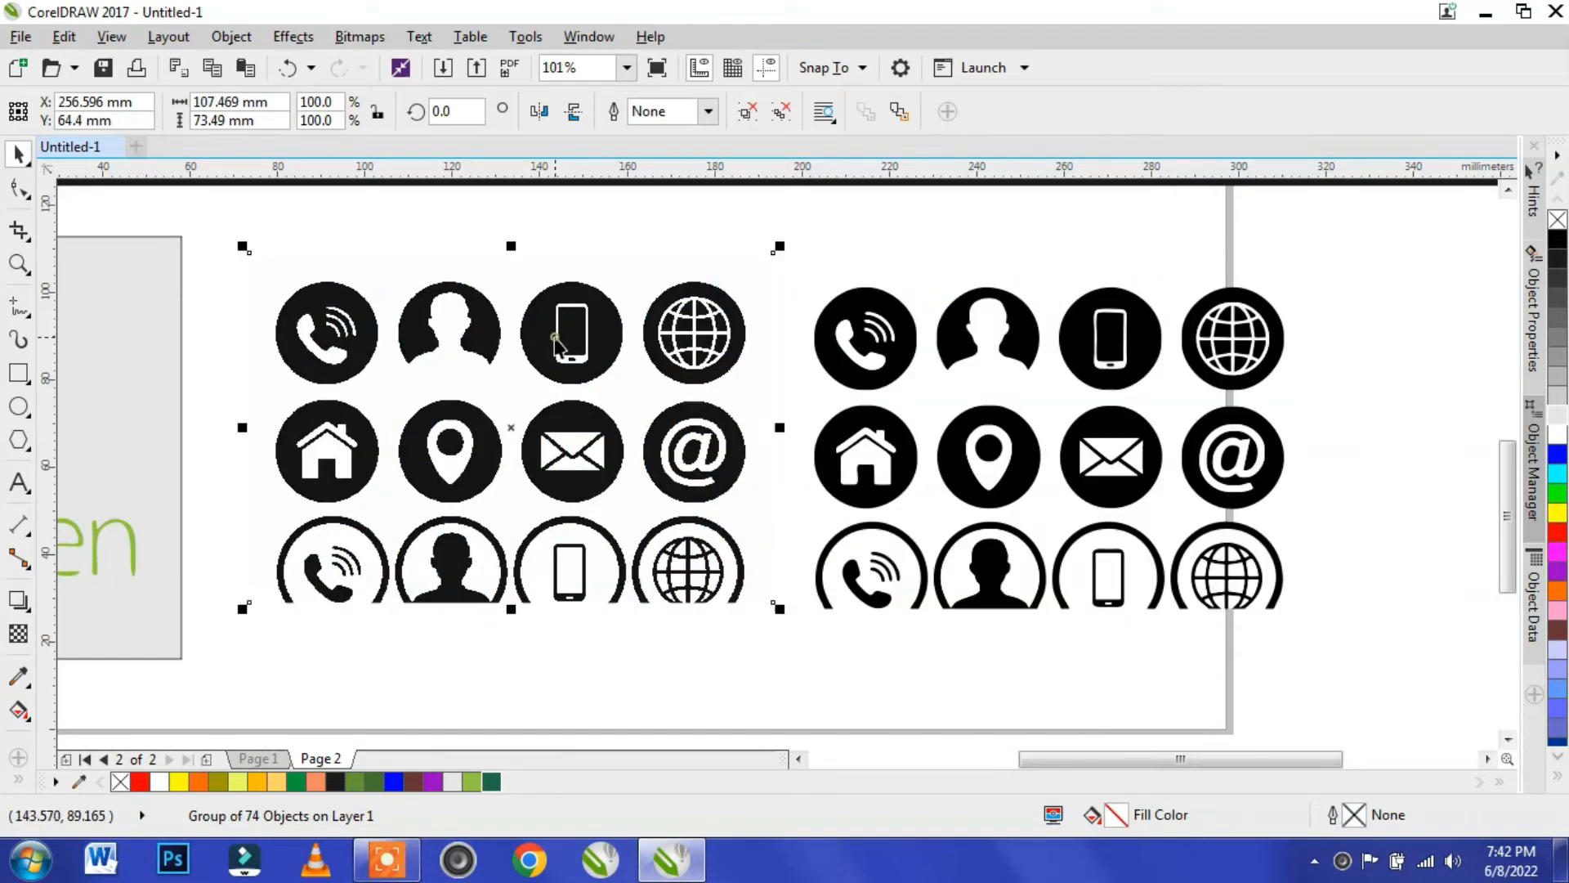
{"action": "key", "text": "Delete"}
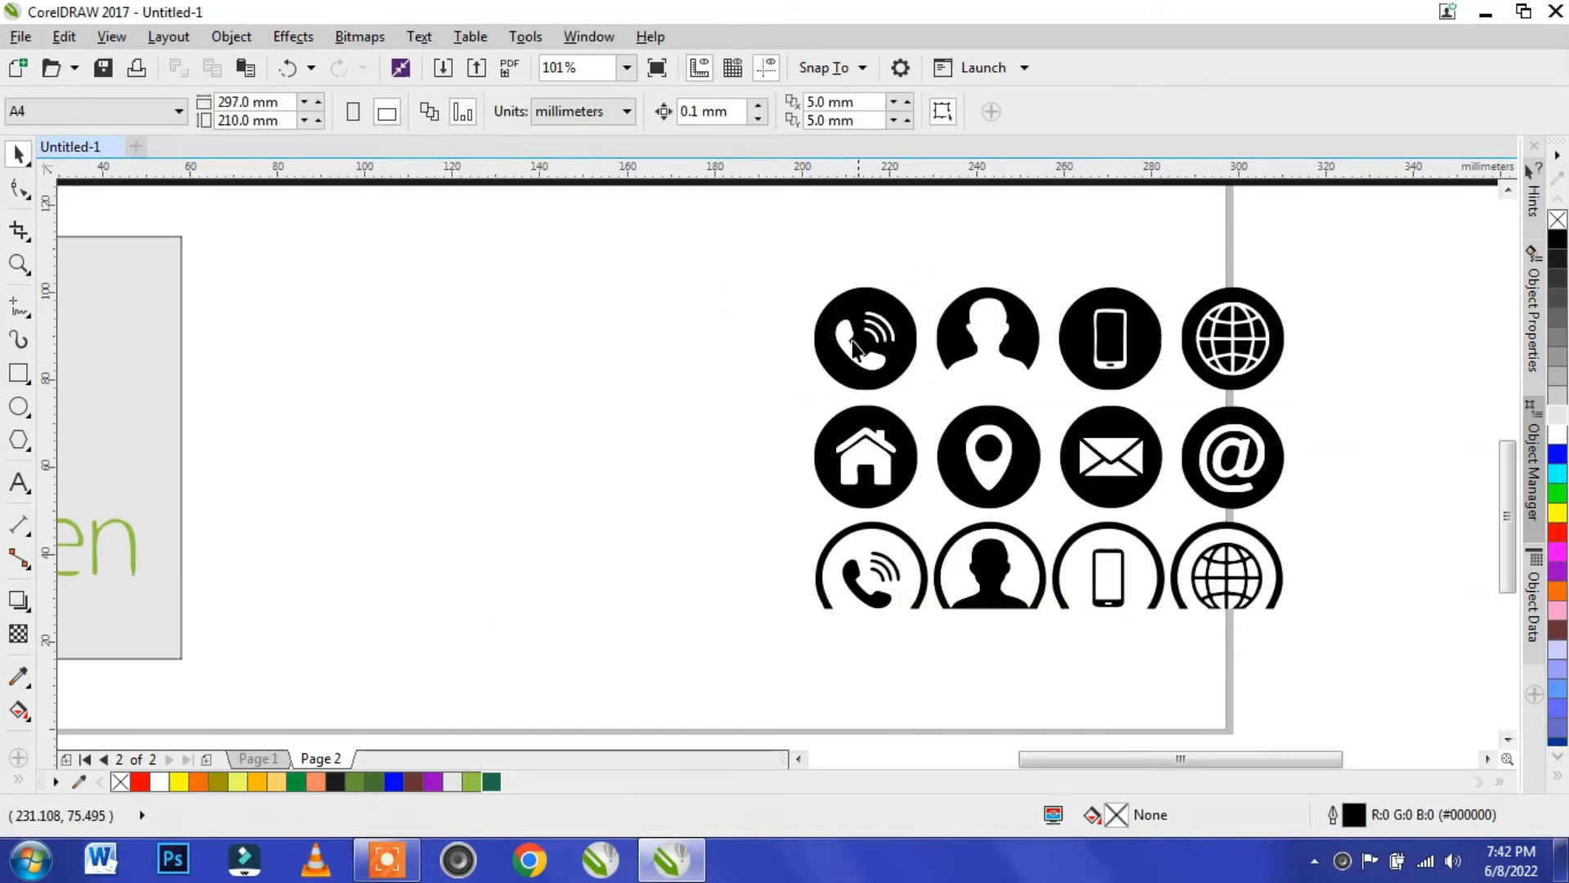
- Ungroup the traced icons and move the solid round phone icon into the empty area toward the gogreen card
{"action": "left_click", "coordinate": [882, 329]}
{"action": "right_click", "coordinate": [882, 329]}
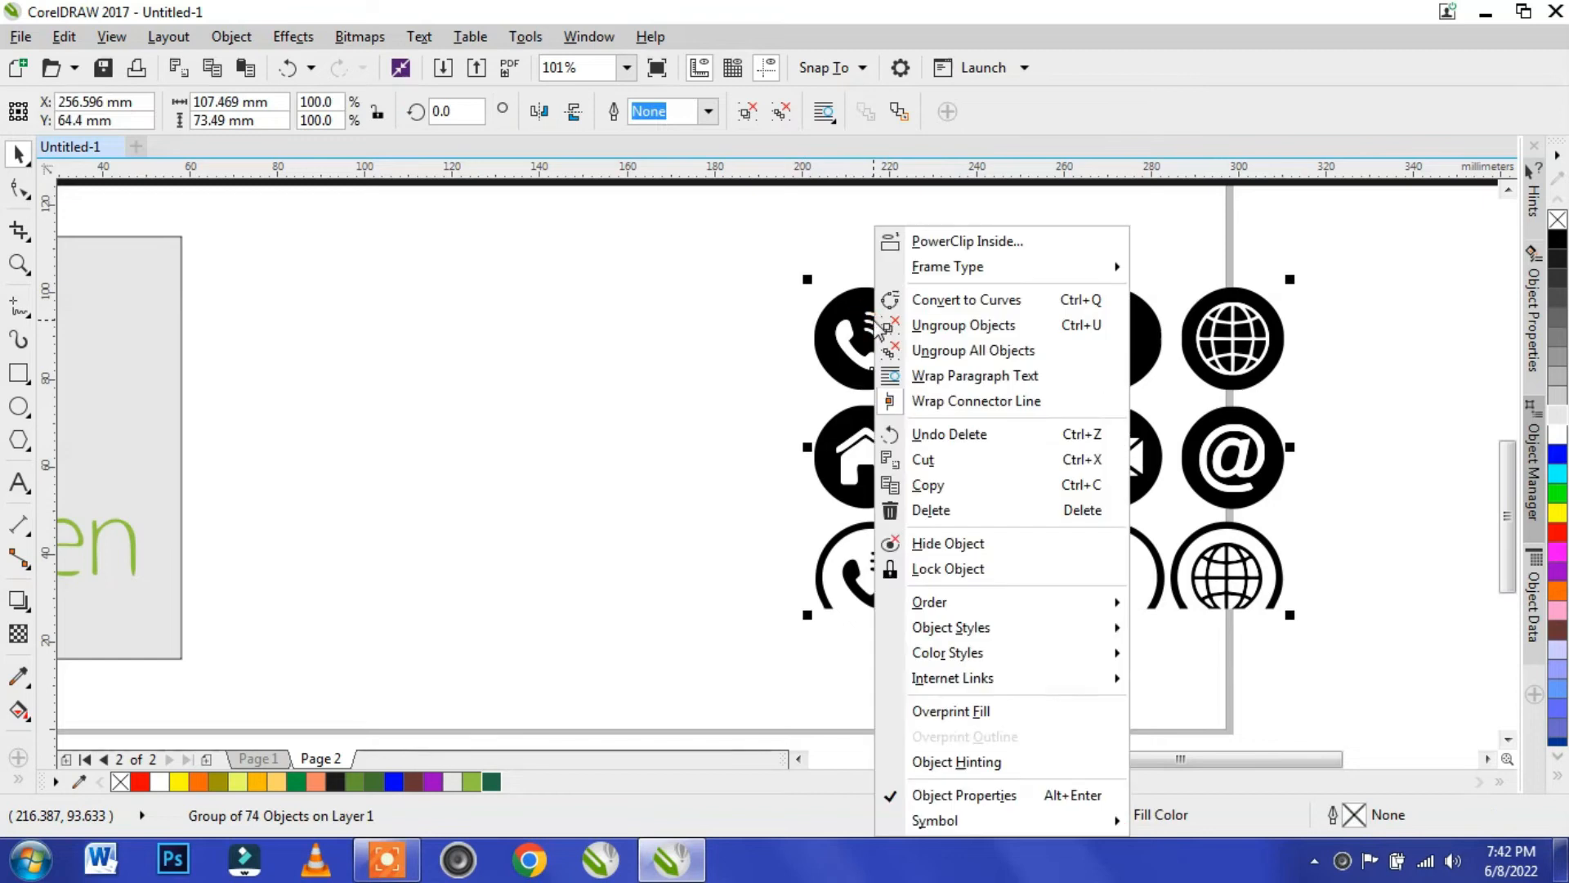
{"action": "left_click", "coordinate": [948, 321]}
{"action": "left_click_drag", "start_coordinate": [763, 246], "coordinate": [921, 403]}
{"action": "left_click_drag", "start_coordinate": [866, 343], "coordinate": [479, 338]}
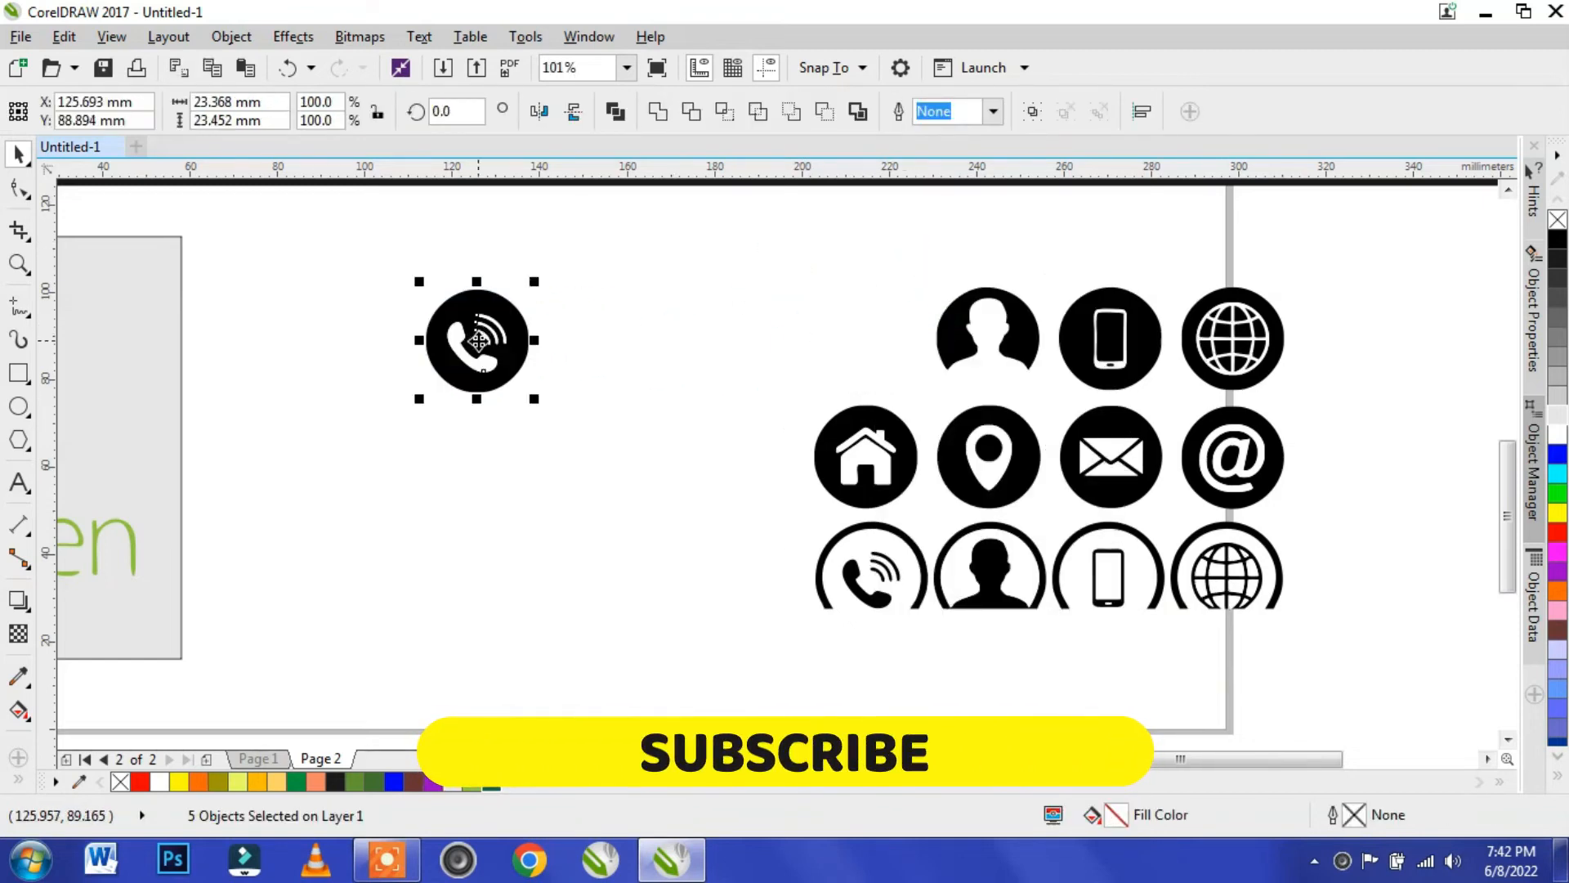
- Combine the separated phone icon's shapes into one curve and fill it red
{"action": "left_click", "coordinate": [615, 111]}
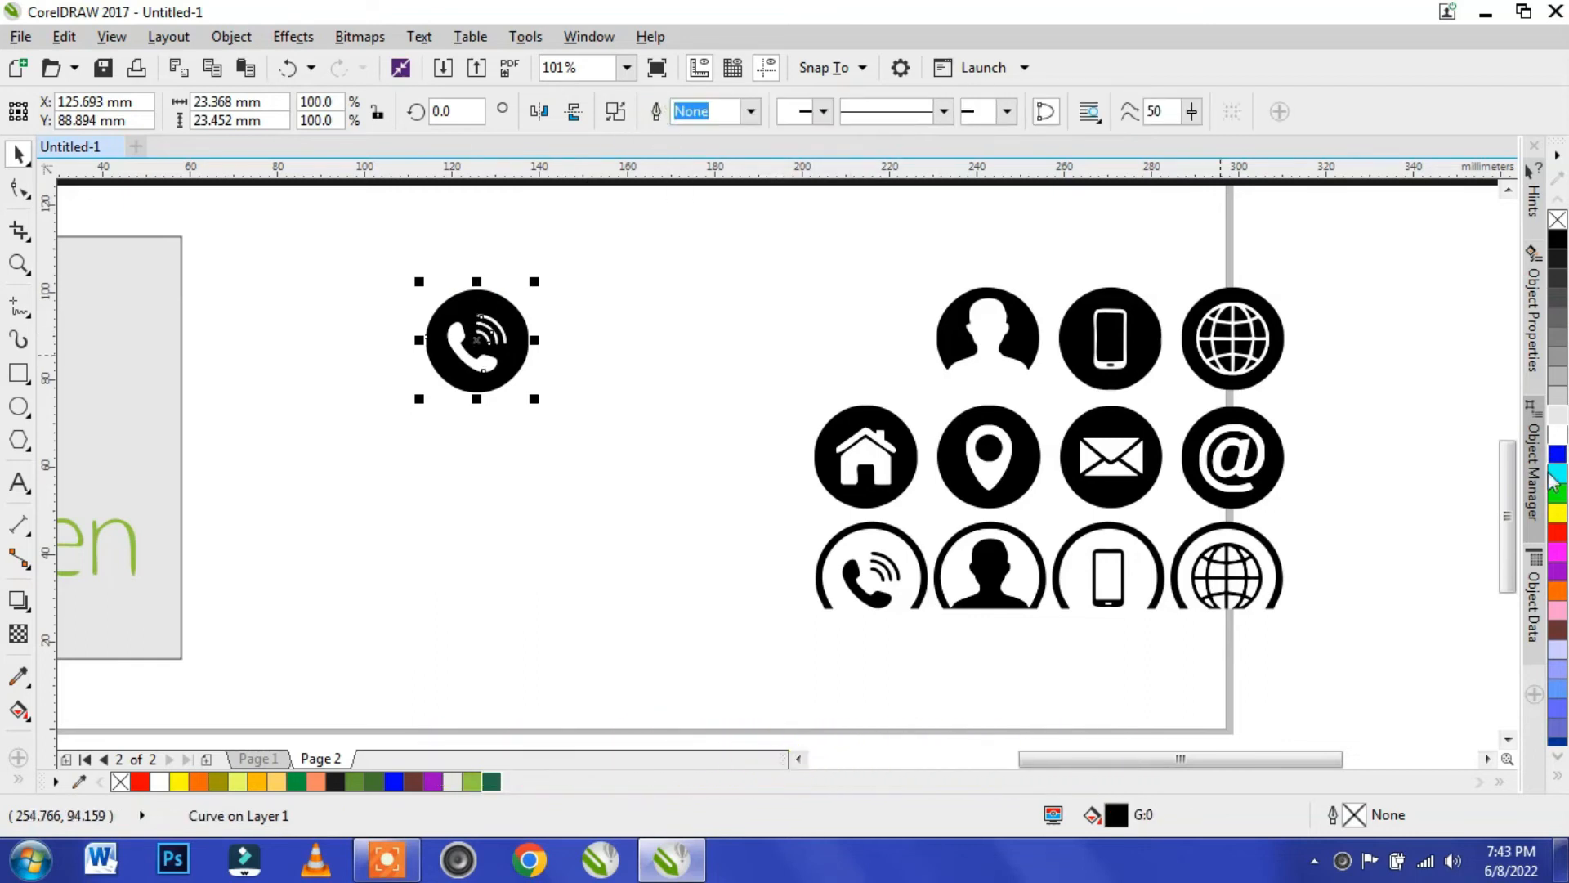
{"action": "left_click", "coordinate": [1554, 533]}
{"action": "left_click", "coordinate": [748, 330]}
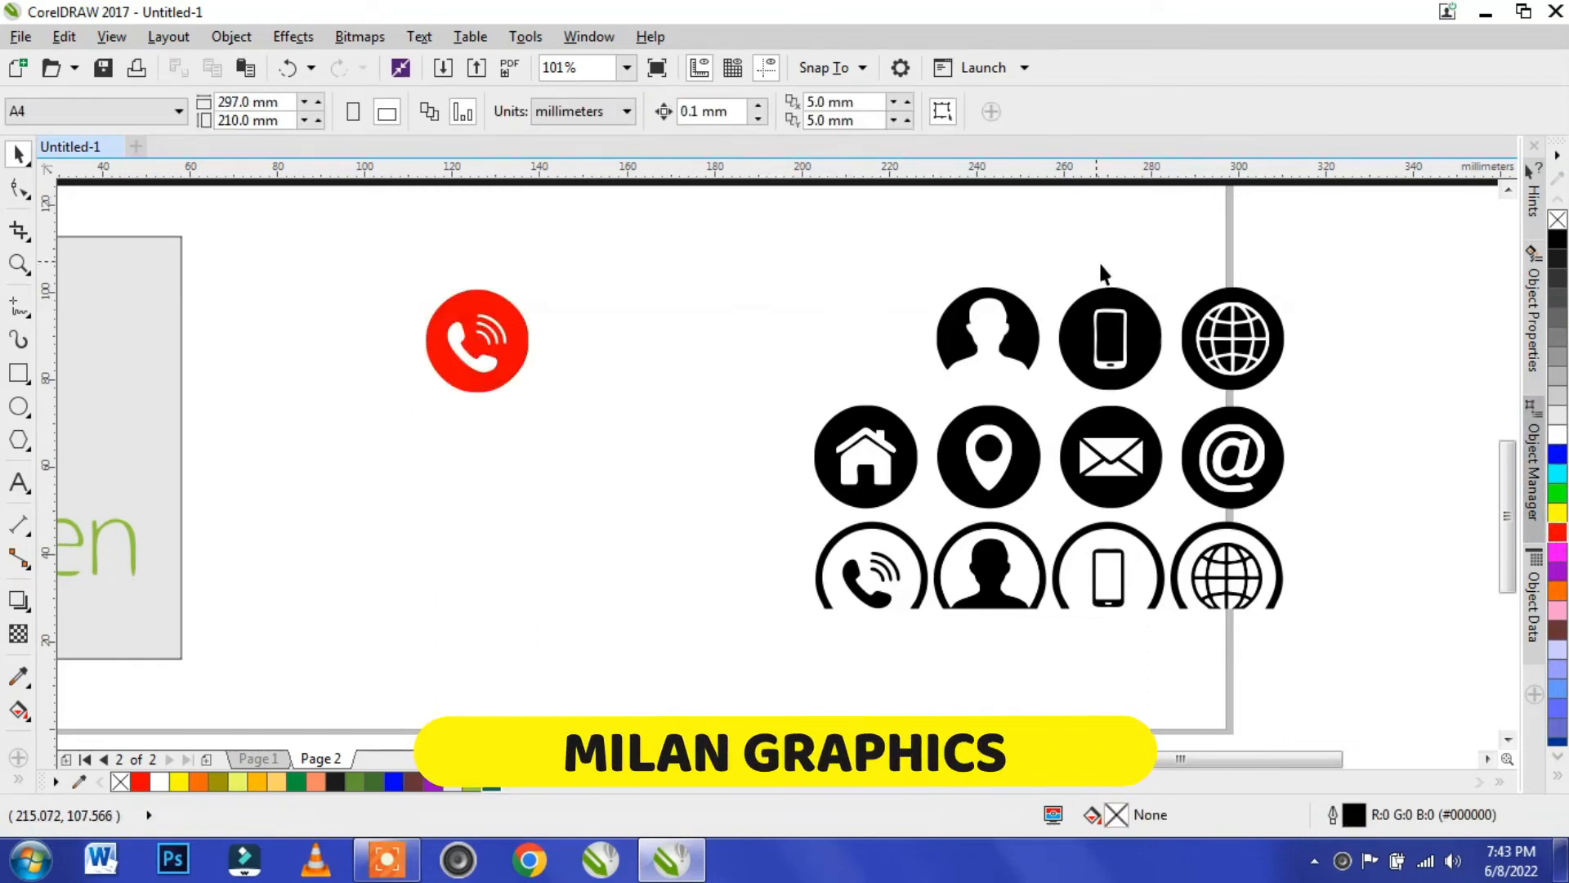
- Move the solid smartphone icon beside the red phone icon and turn it into one combined curve filled green
{"action": "left_click_drag", "start_coordinate": [1148, 424], "coordinate": [1176, 413]}
{"action": "left_click_drag", "start_coordinate": [1110, 339], "coordinate": [621, 342]}
{"action": "left_click", "coordinate": [657, 111]}
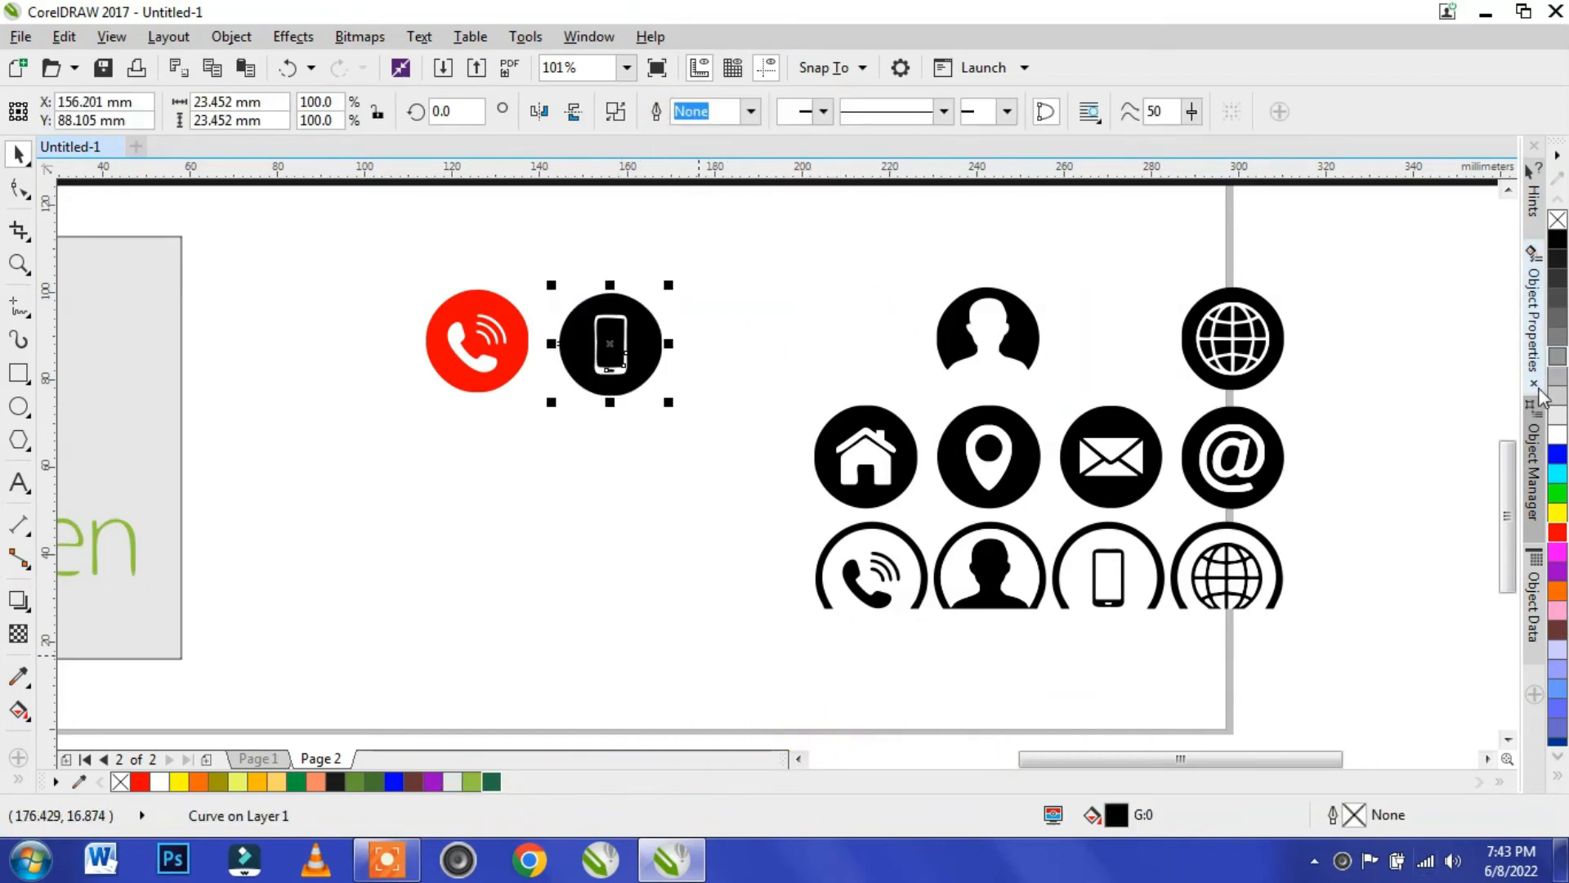
{"action": "left_click", "coordinate": [1556, 491]}
- Move the solid globe icon to the other side of the red phone icon and combine it into one purple-filled curve
{"action": "left_click_drag", "start_coordinate": [1119, 263], "coordinate": [1306, 414]}
{"action": "left_click_drag", "start_coordinate": [1233, 338], "coordinate": [358, 337]}
{"action": "key", "text": "ctrl+l"}
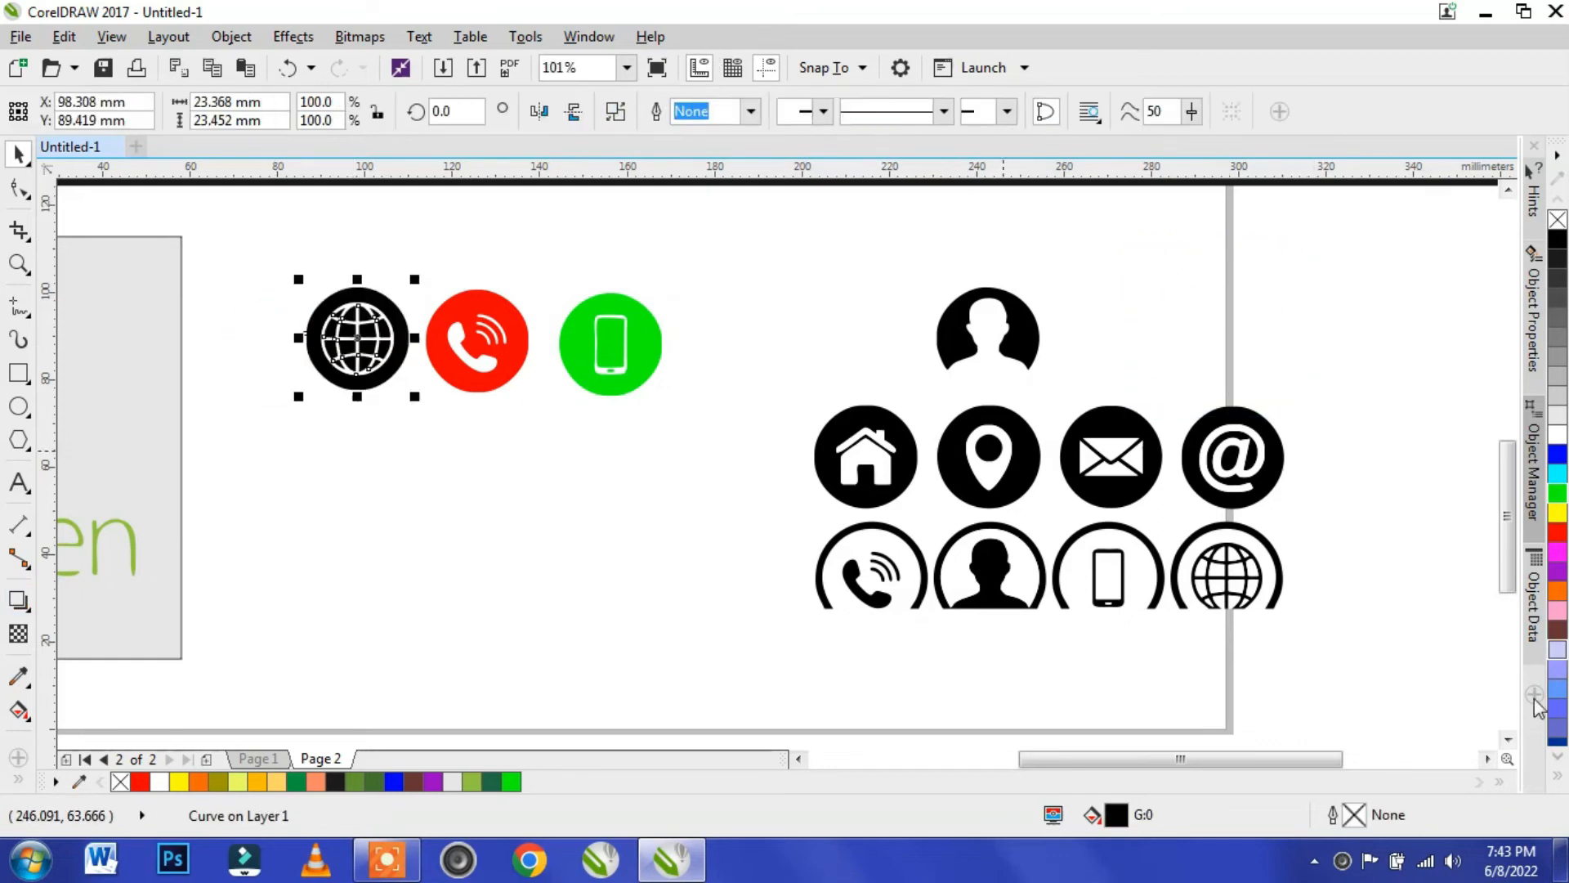
{"action": "left_click", "coordinate": [1557, 569]}
- Move the house icon below the purple globe and combine it into one magenta-filled curve
{"action": "left_click_drag", "start_coordinate": [726, 353], "coordinate": [934, 496]}
{"action": "left_click_drag", "start_coordinate": [863, 458], "coordinate": [354, 449]}
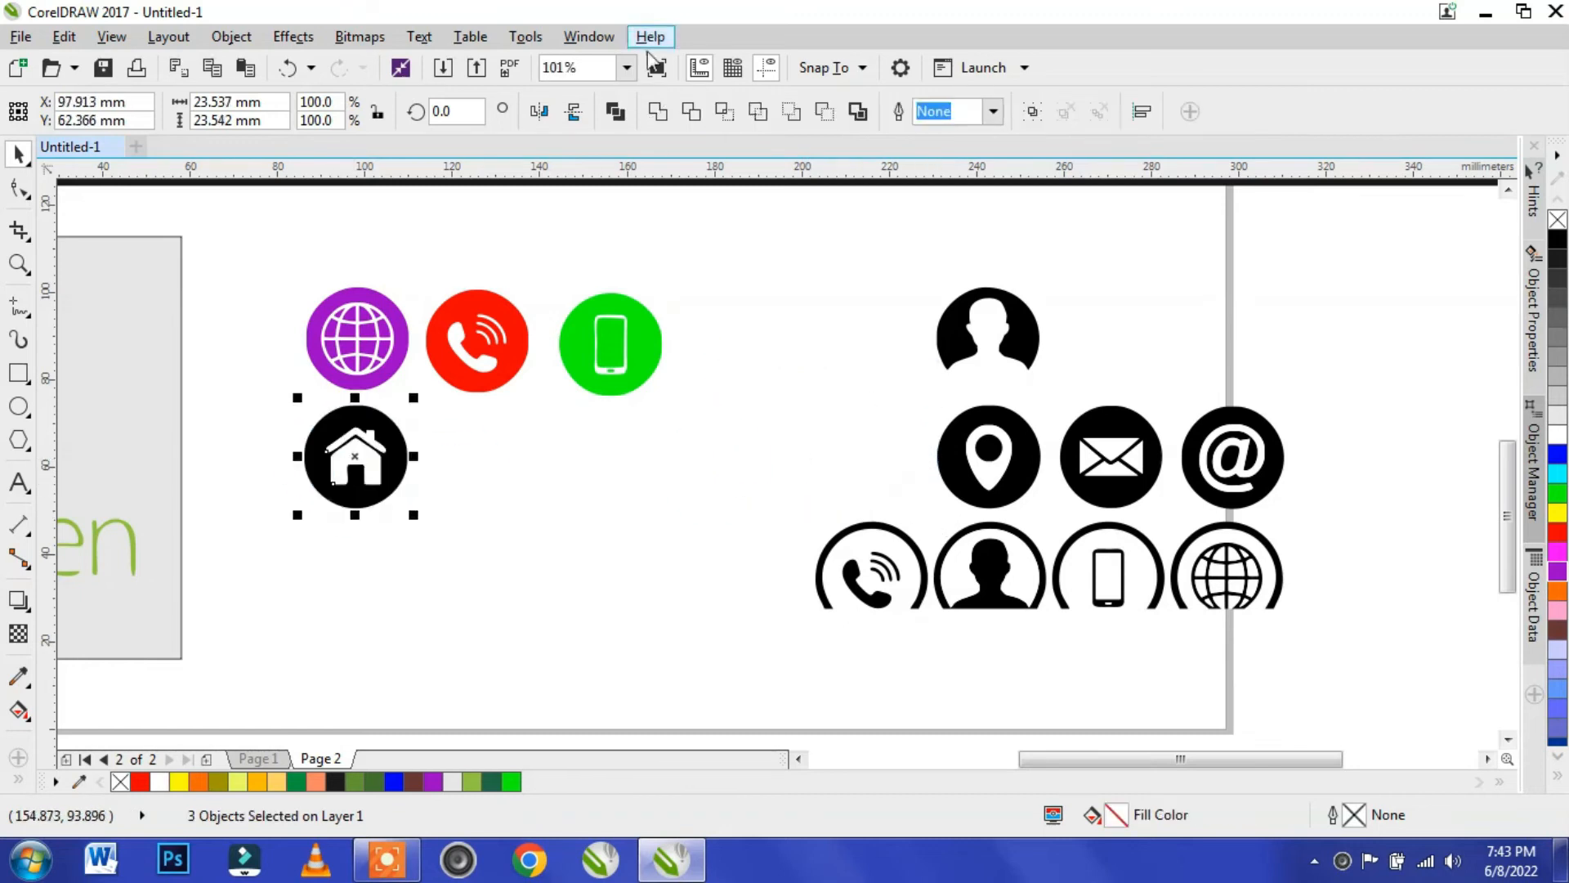
{"action": "left_click", "coordinate": [662, 118]}
{"action": "left_click", "coordinate": [1559, 553]}
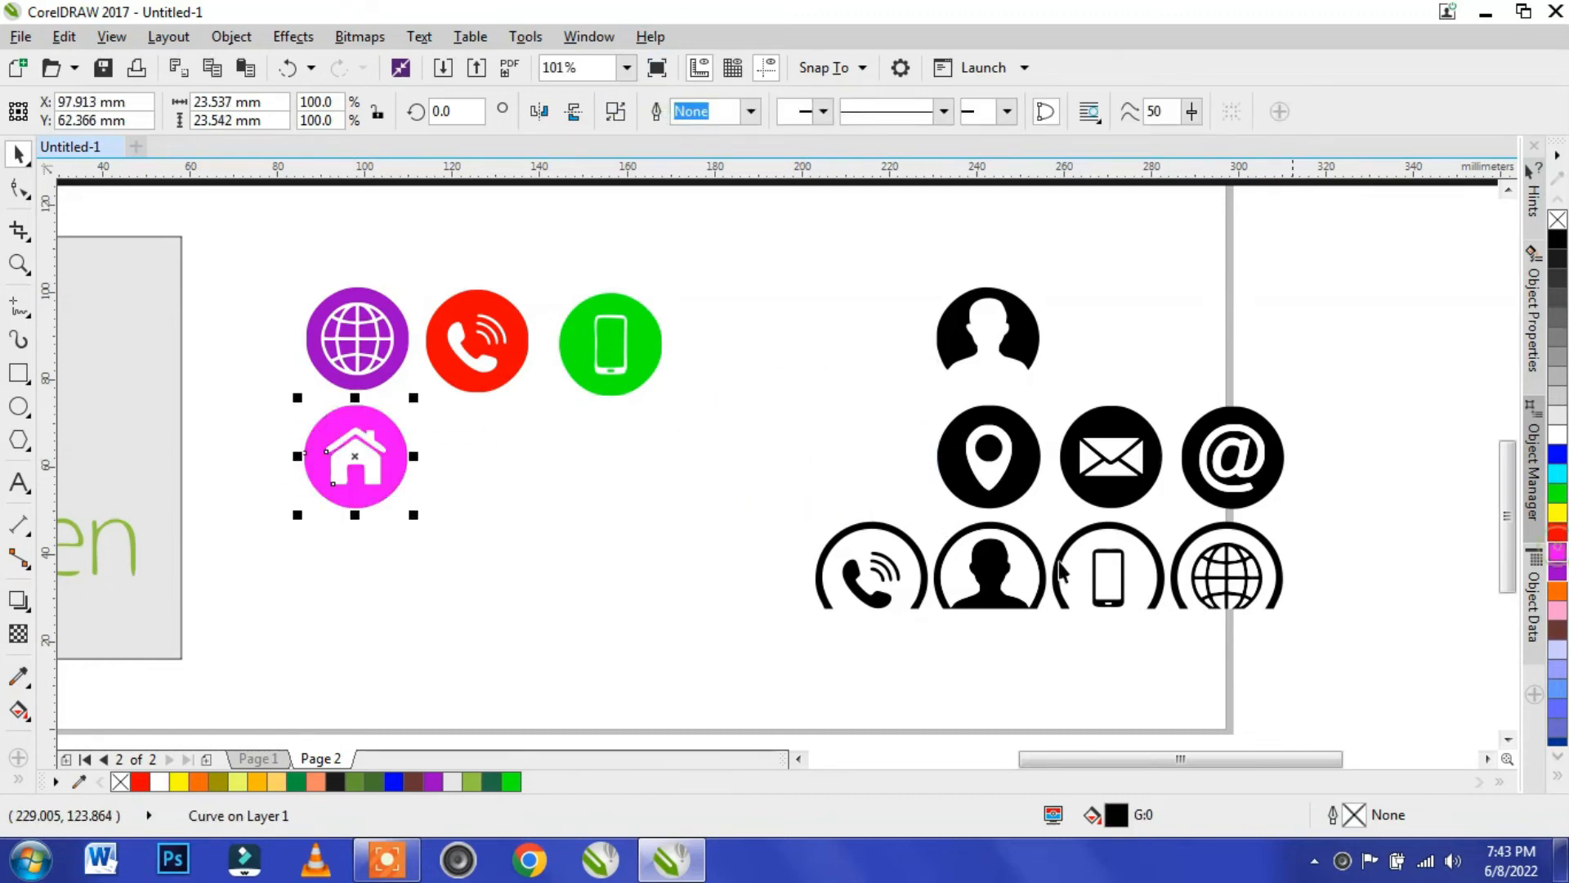
- Move the location pin icon beside the magenta house icon and combine it into one blue-filled curve
{"action": "left_click", "coordinate": [771, 522]}
{"action": "left_click_drag", "start_coordinate": [1035, 500], "coordinate": [1038, 500]}
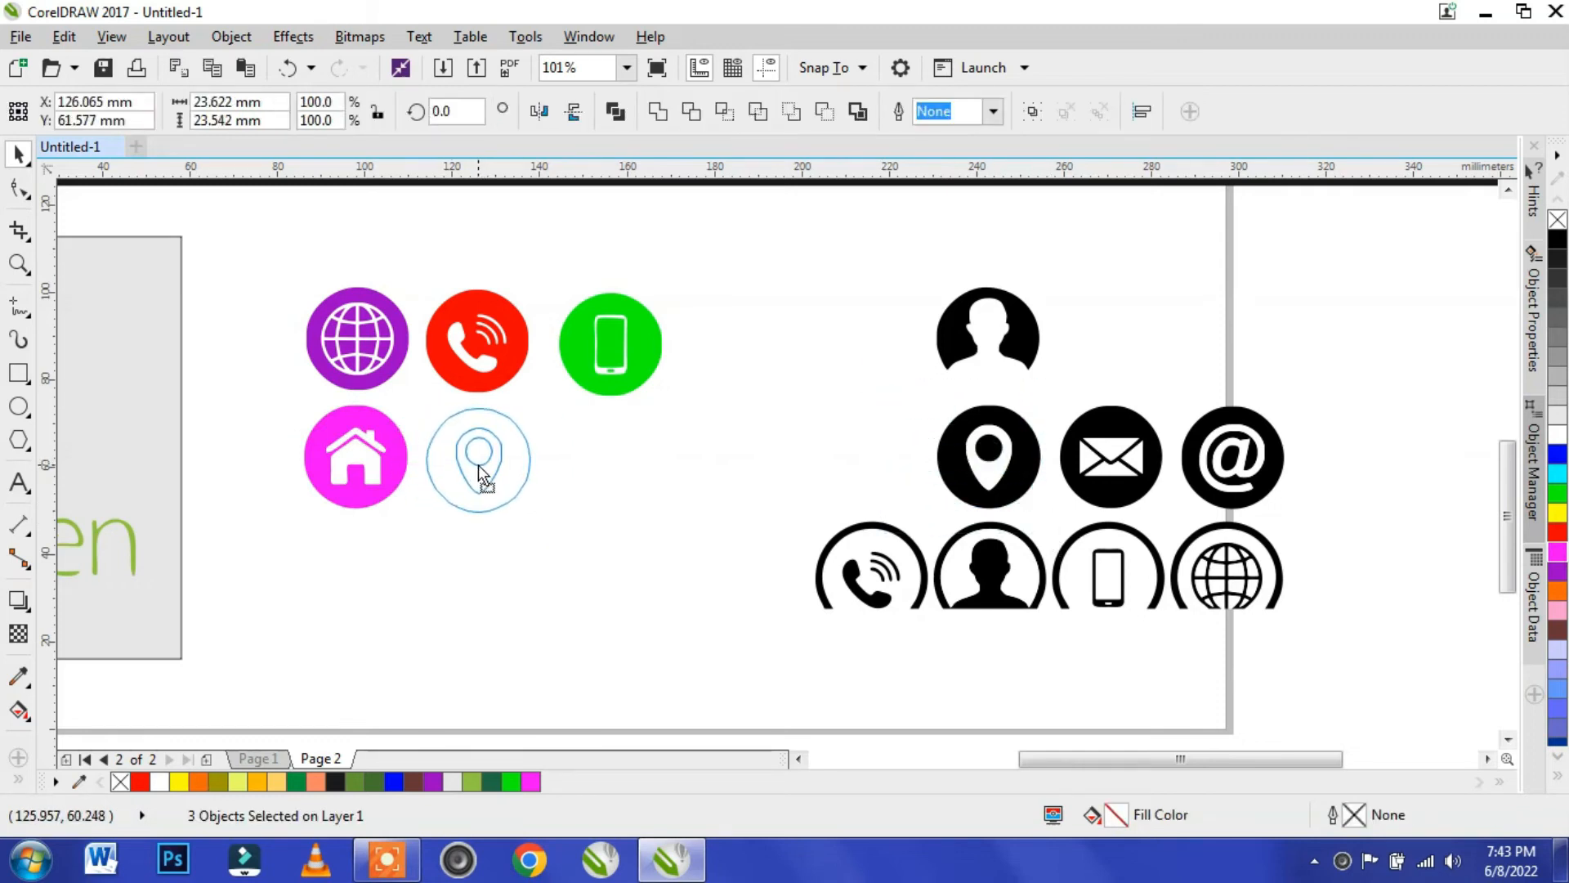
{"action": "left_click_drag", "start_coordinate": [478, 464], "coordinate": [479, 464]}
{"action": "left_click", "coordinate": [663, 119]}
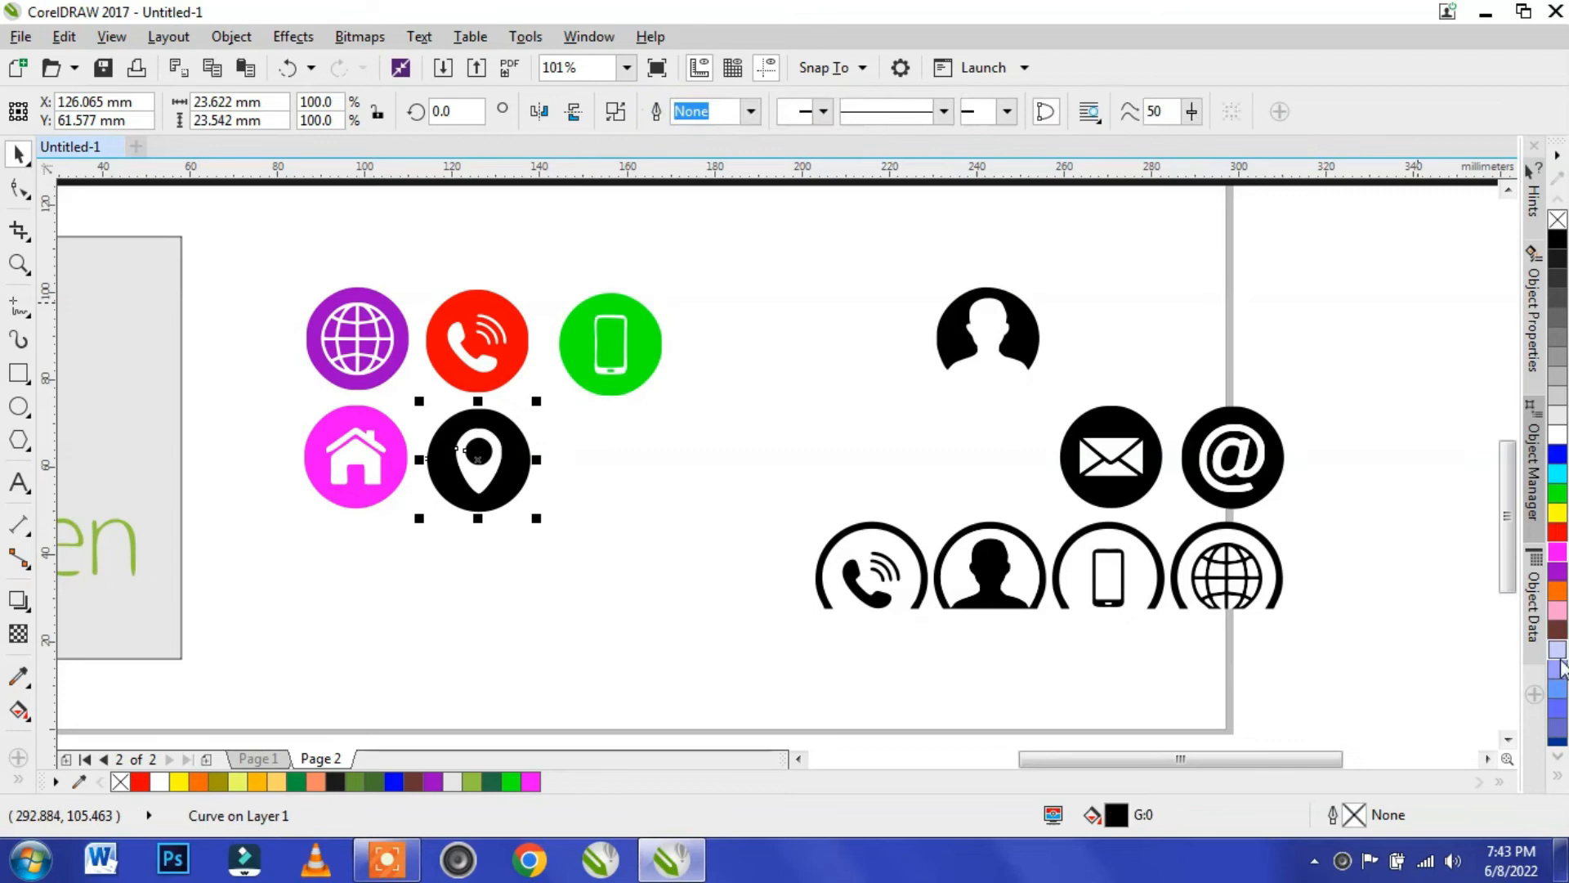
{"action": "left_click", "coordinate": [1558, 460]}
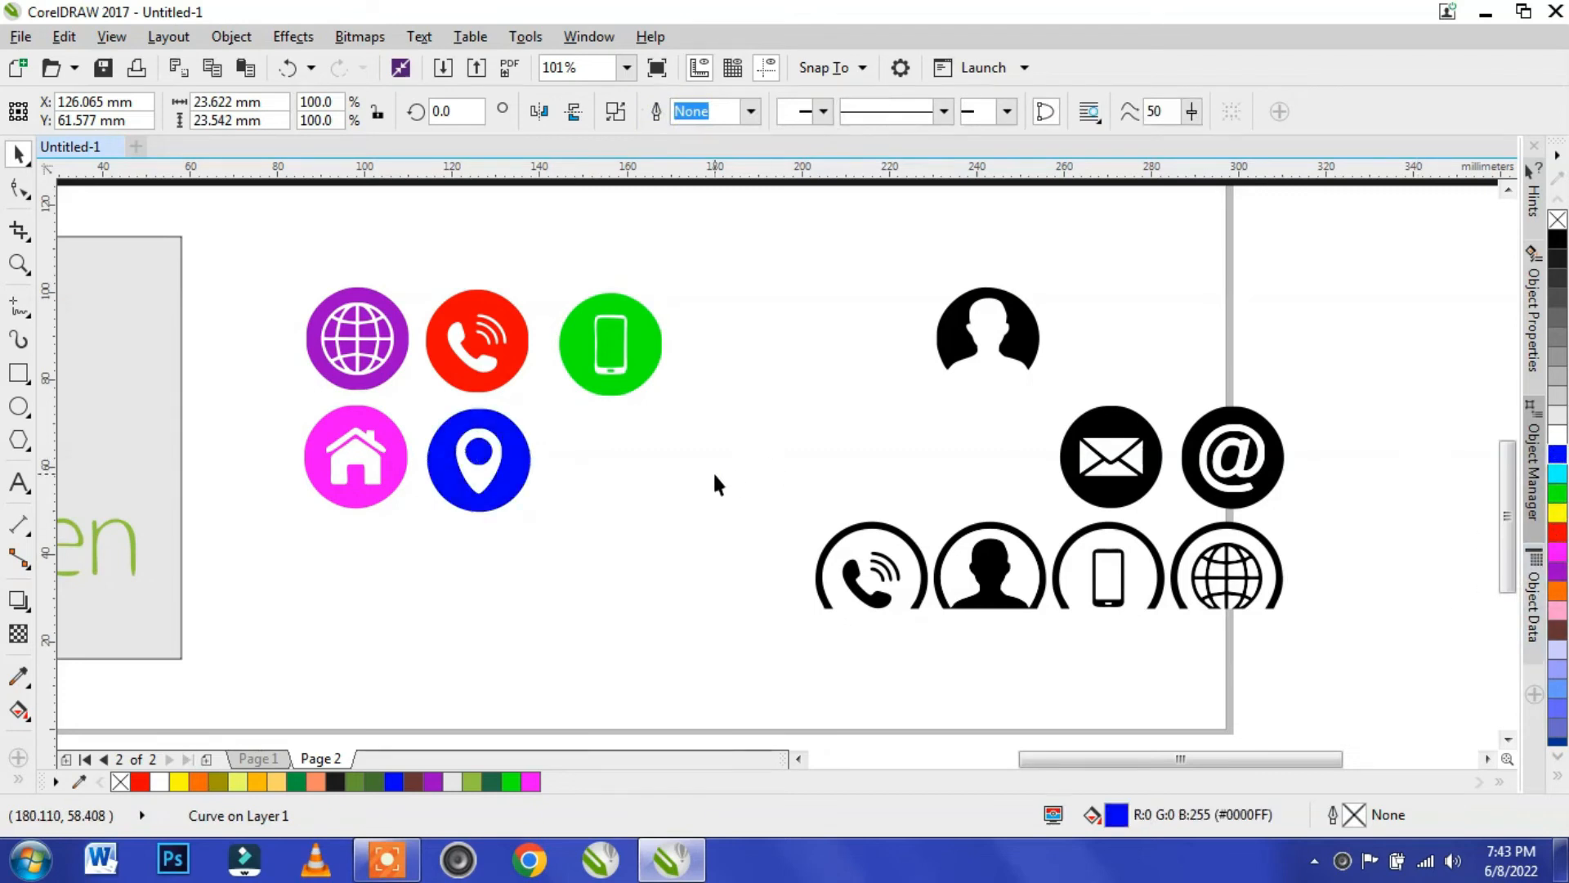
- Move the envelope icon beside the blue location pin and combine it into one brown-filled curve
{"action": "left_click", "coordinate": [1044, 395]}
{"action": "left_click", "coordinate": [1122, 458]}
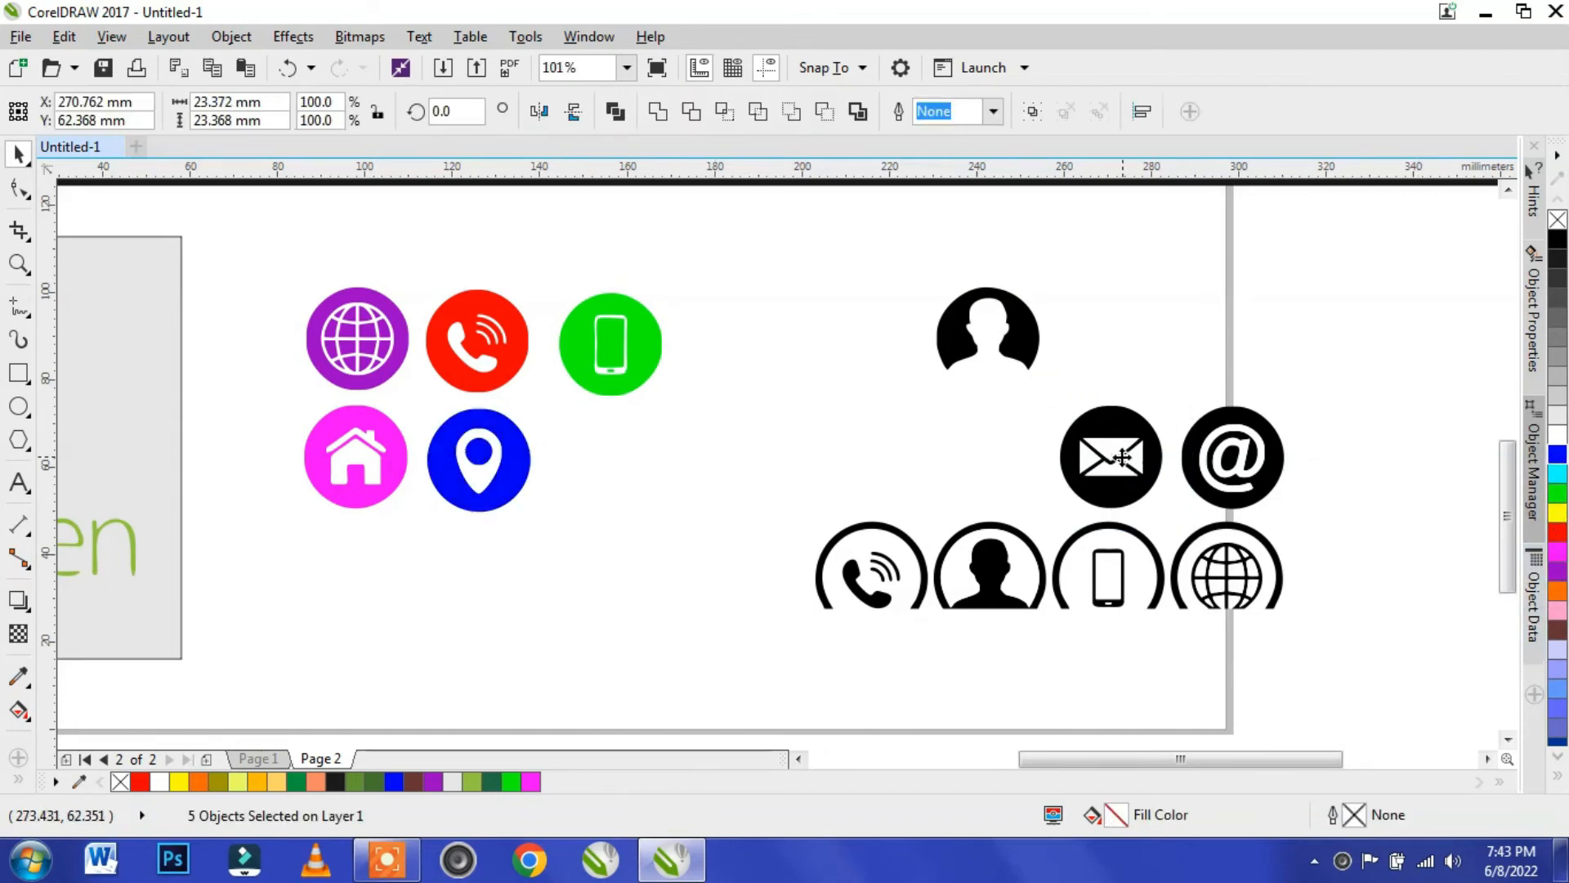
{"action": "left_click_drag", "start_coordinate": [595, 460], "coordinate": [604, 462]}
{"action": "left_click_drag", "start_coordinate": [612, 461], "coordinate": [613, 461]}
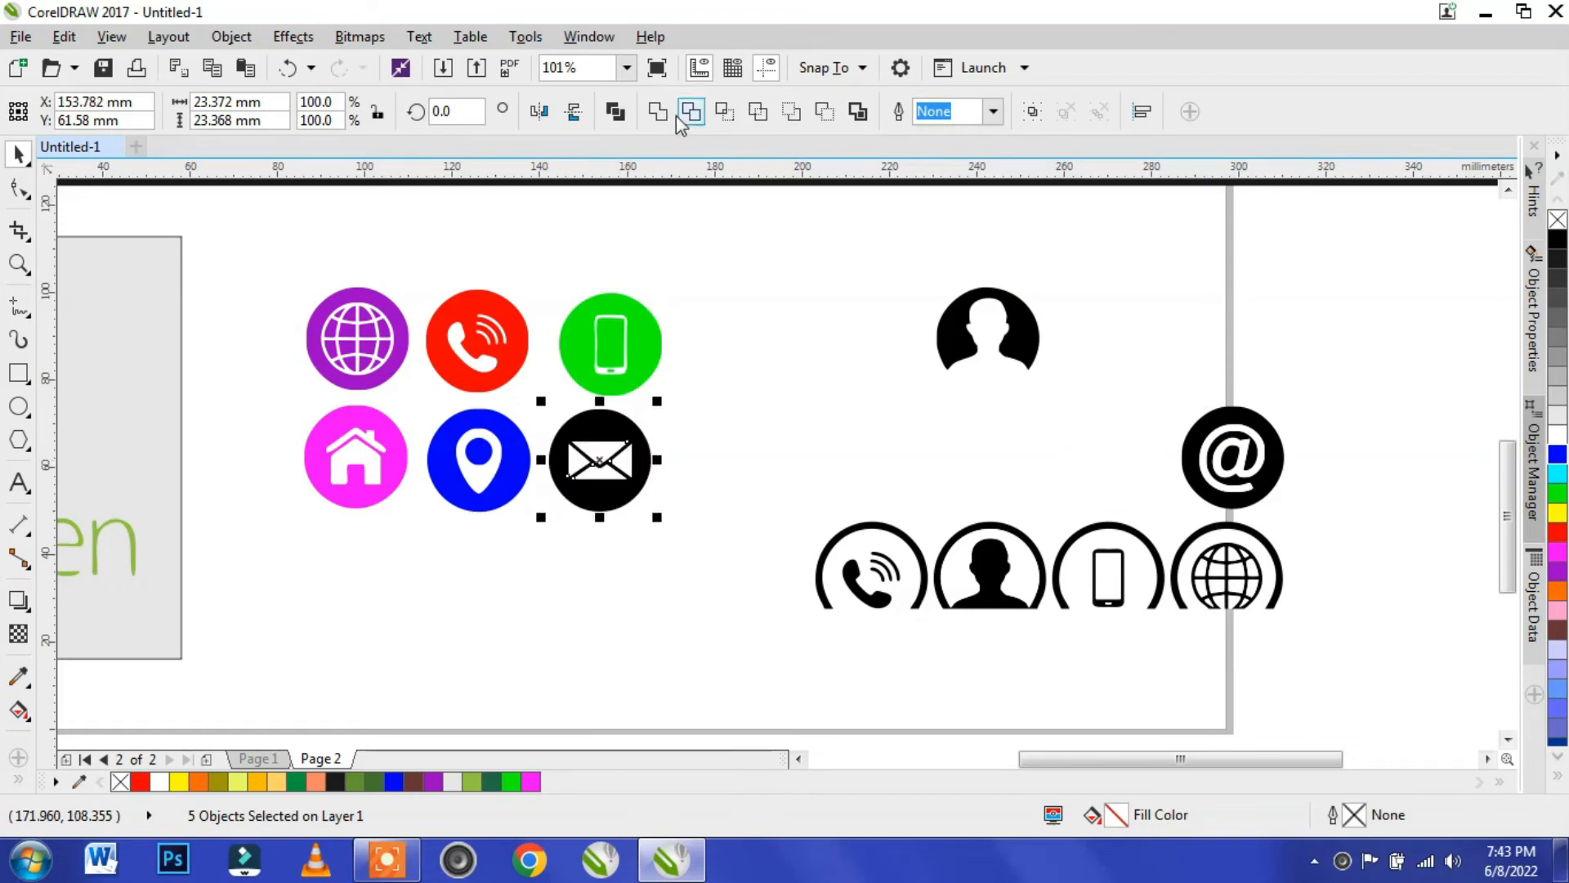
{"action": "left_click", "coordinate": [1557, 631]}
- Move the @ icon below the magenta house and combine it into one curve filled orange
{"action": "left_click_drag", "start_coordinate": [1136, 360], "coordinate": [1352, 535]}
{"action": "left_click_drag", "start_coordinate": [1234, 462], "coordinate": [362, 575]}
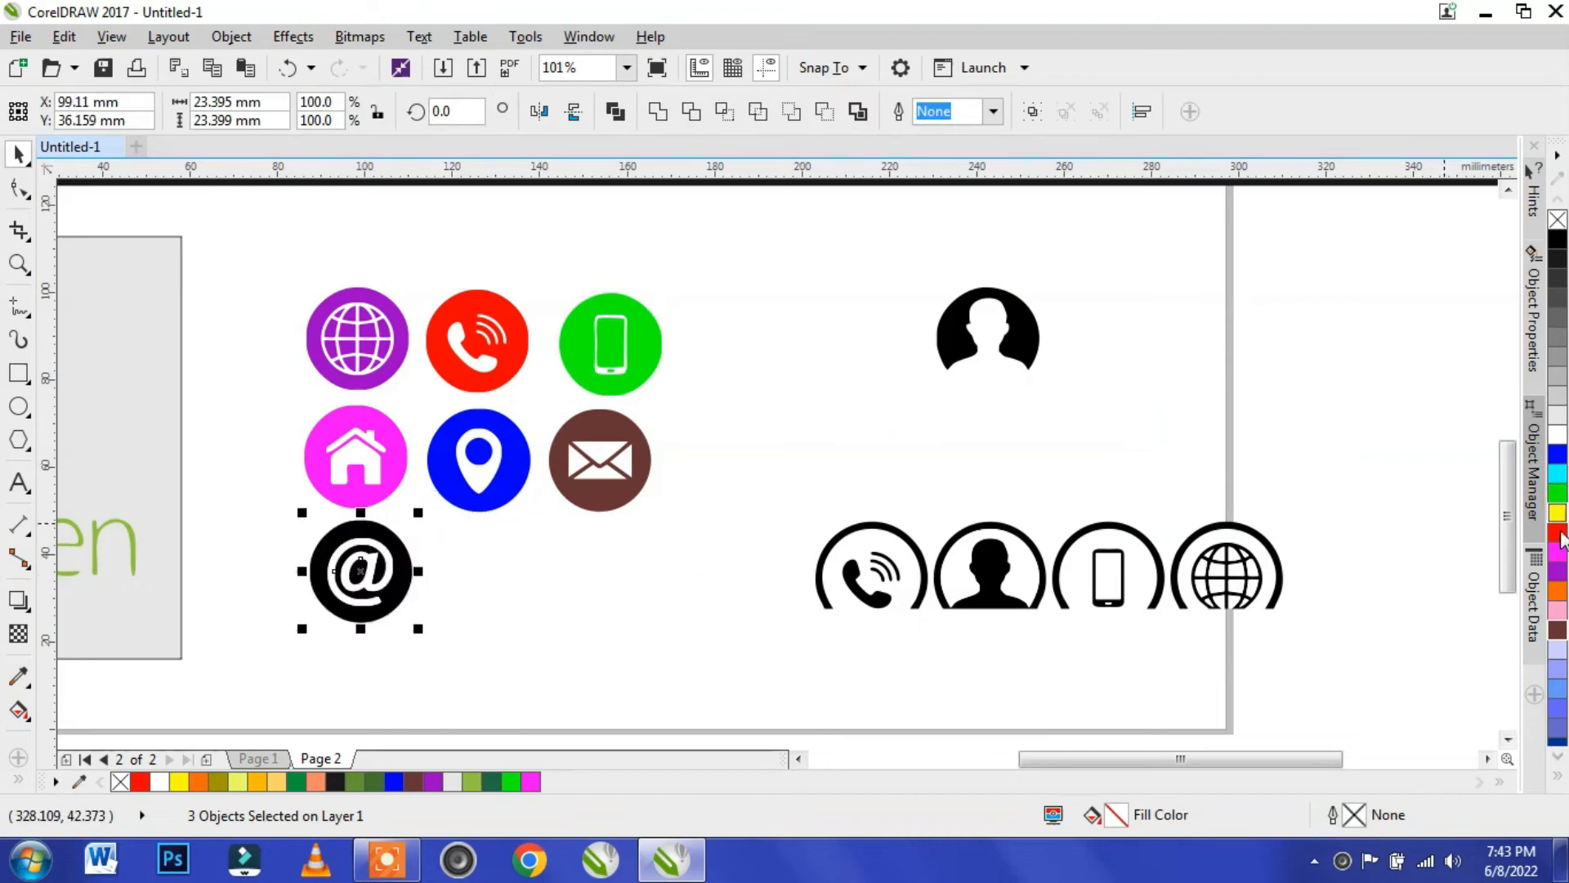
{"action": "left_click", "coordinate": [1557, 595]}
{"action": "key", "text": "ctrl+z"}
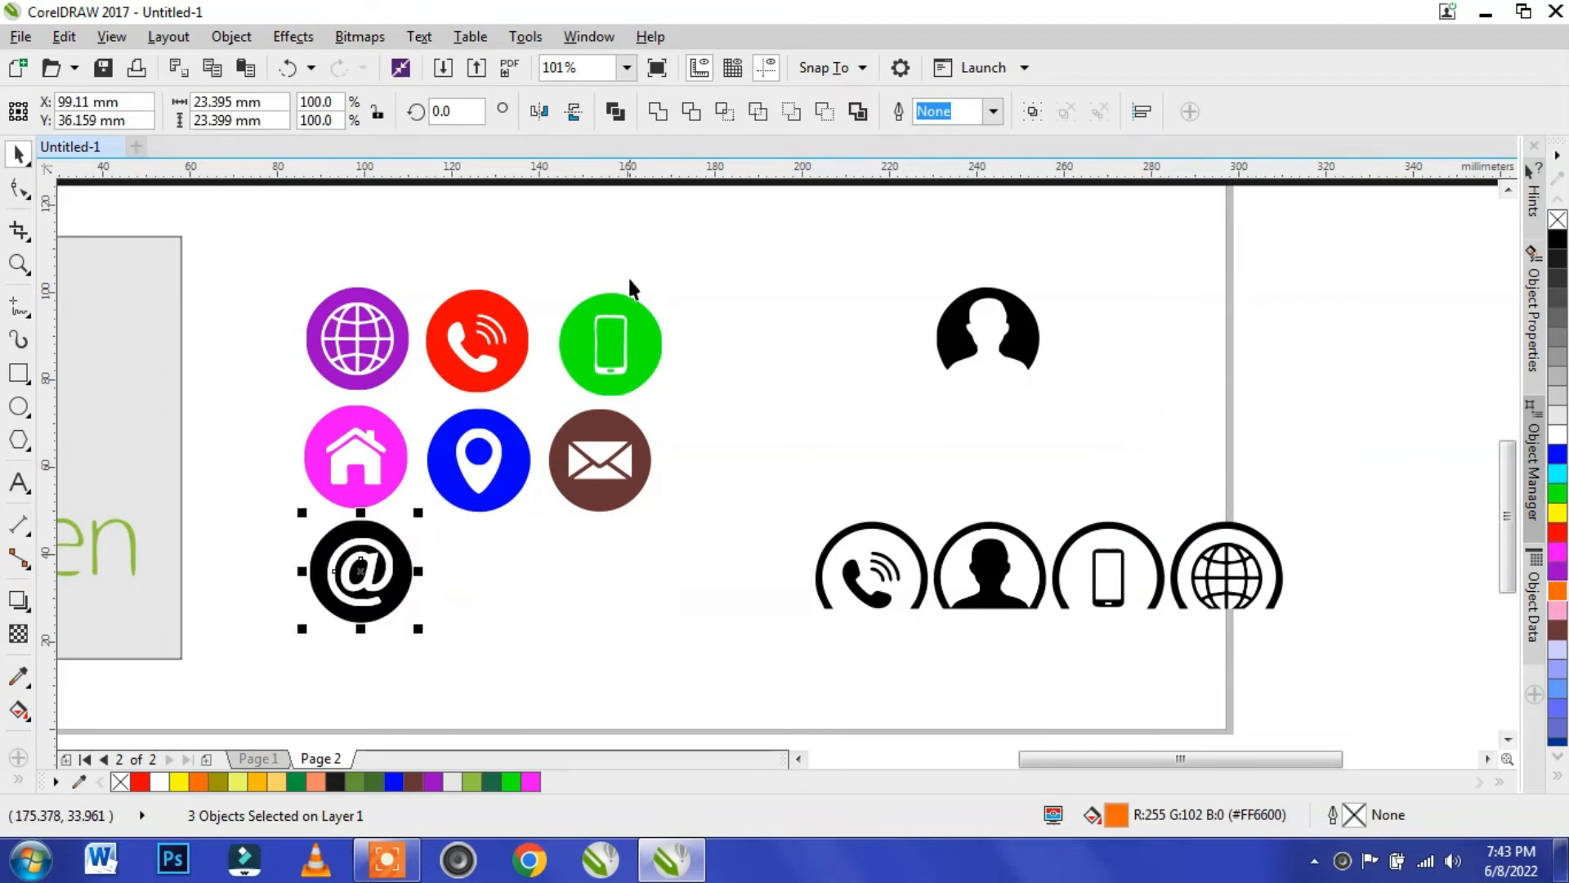
{"action": "left_click", "coordinate": [668, 114]}
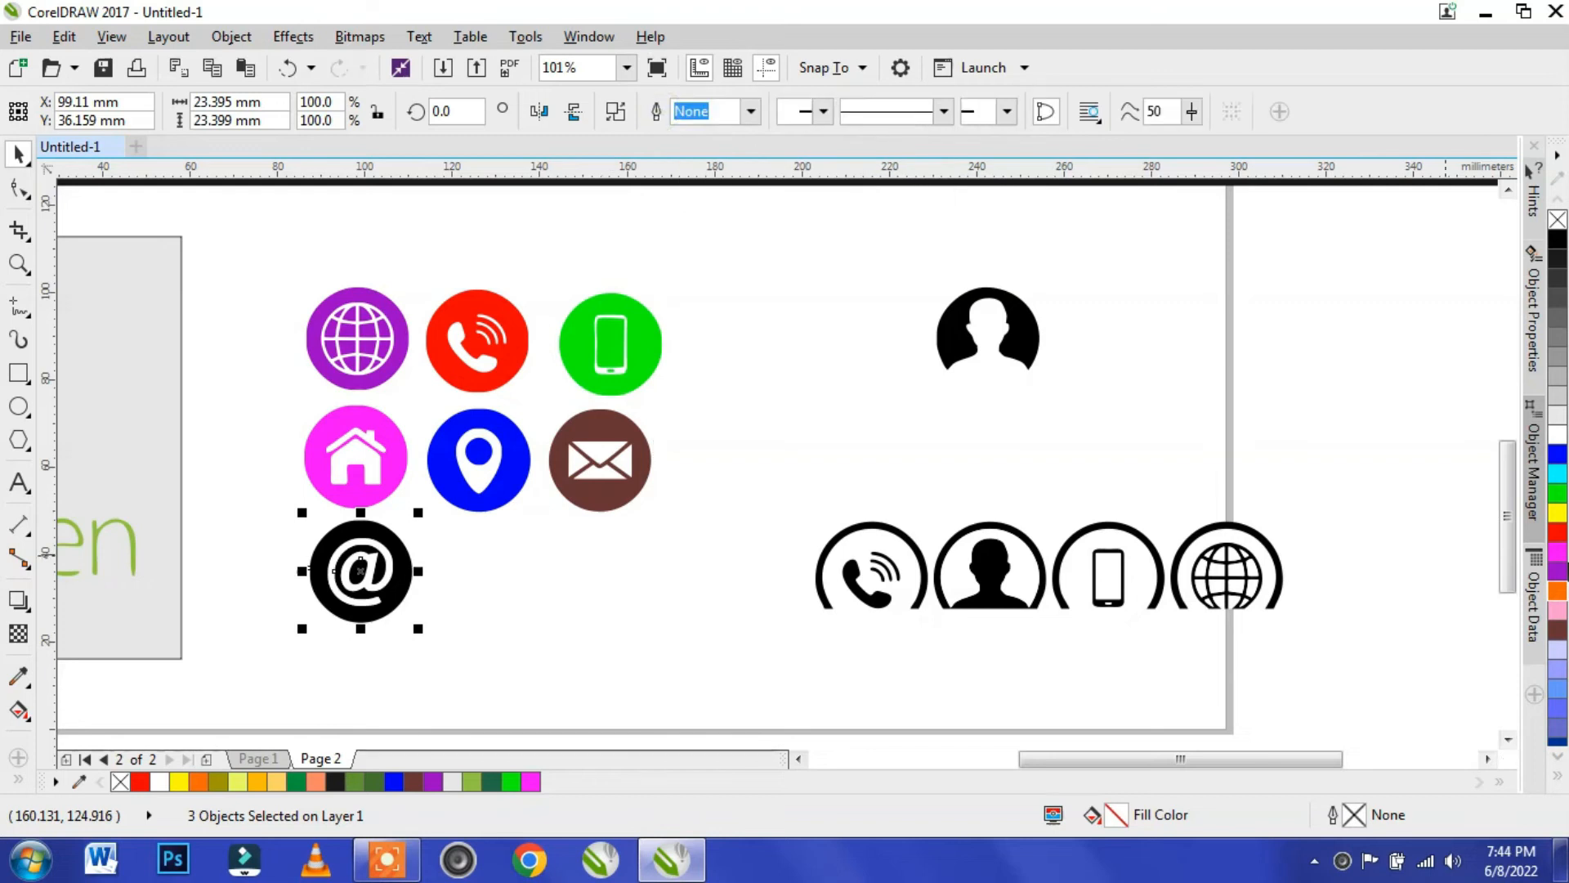
{"action": "left_click", "coordinate": [1557, 592]}
{"action": "key", "text": "Escape"}
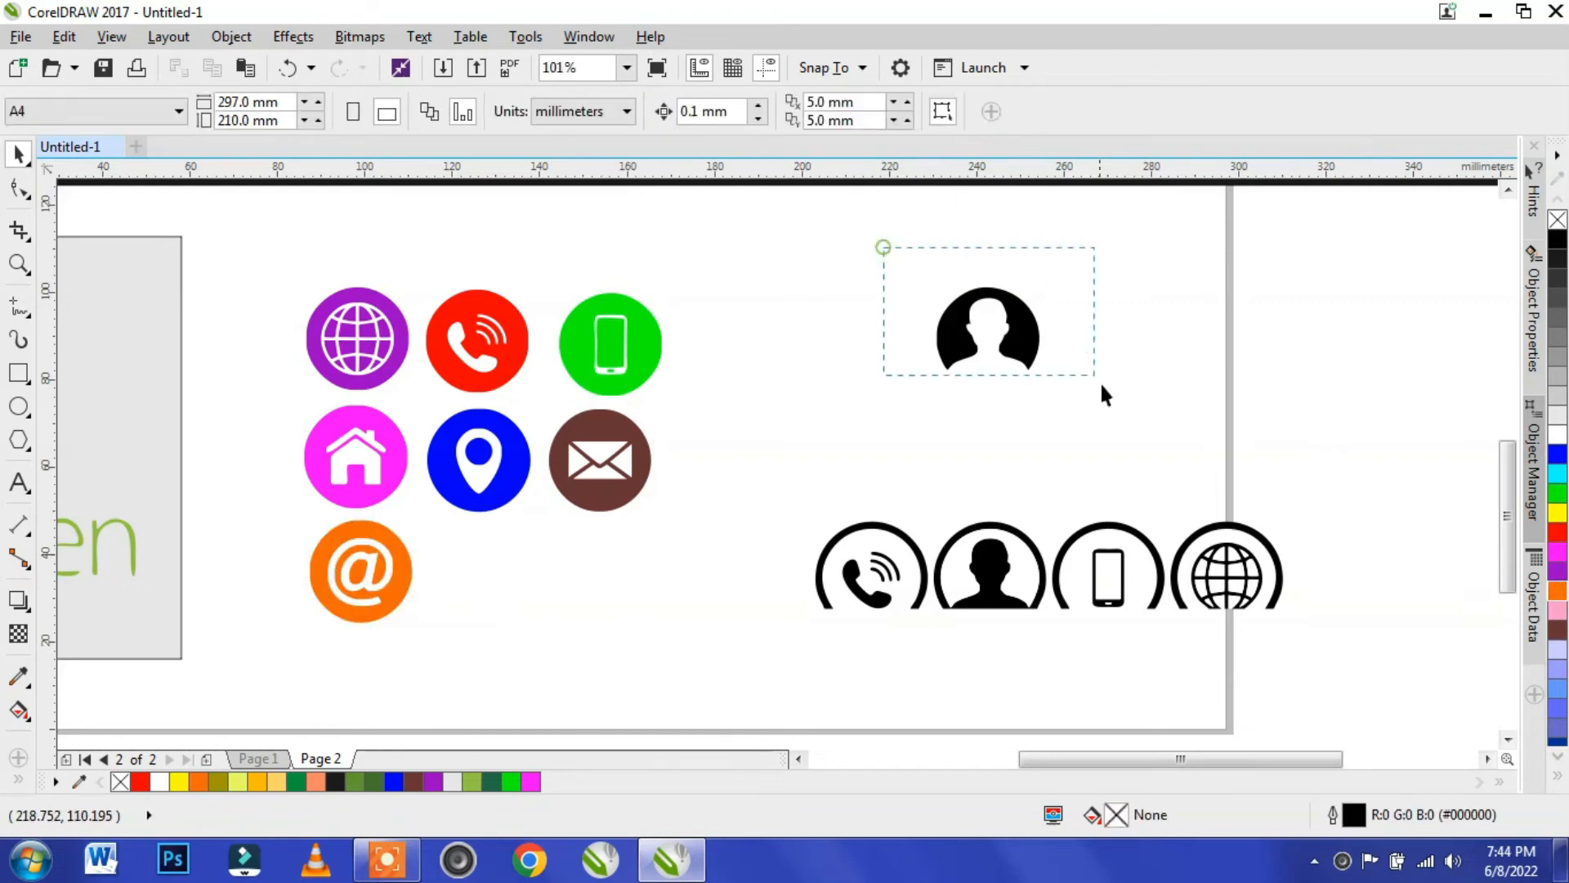
- Move the solid person icon beside the orange @ icon and fill it with a dark yellow shade
{"action": "left_click_drag", "start_coordinate": [882, 247], "coordinate": [1101, 386]}
{"action": "left_click_drag", "start_coordinate": [588, 559], "coordinate": [588, 559]}
{"action": "left_click", "coordinate": [989, 328]}
{"action": "left_click_drag", "start_coordinate": [990, 327], "coordinate": [478, 569]}
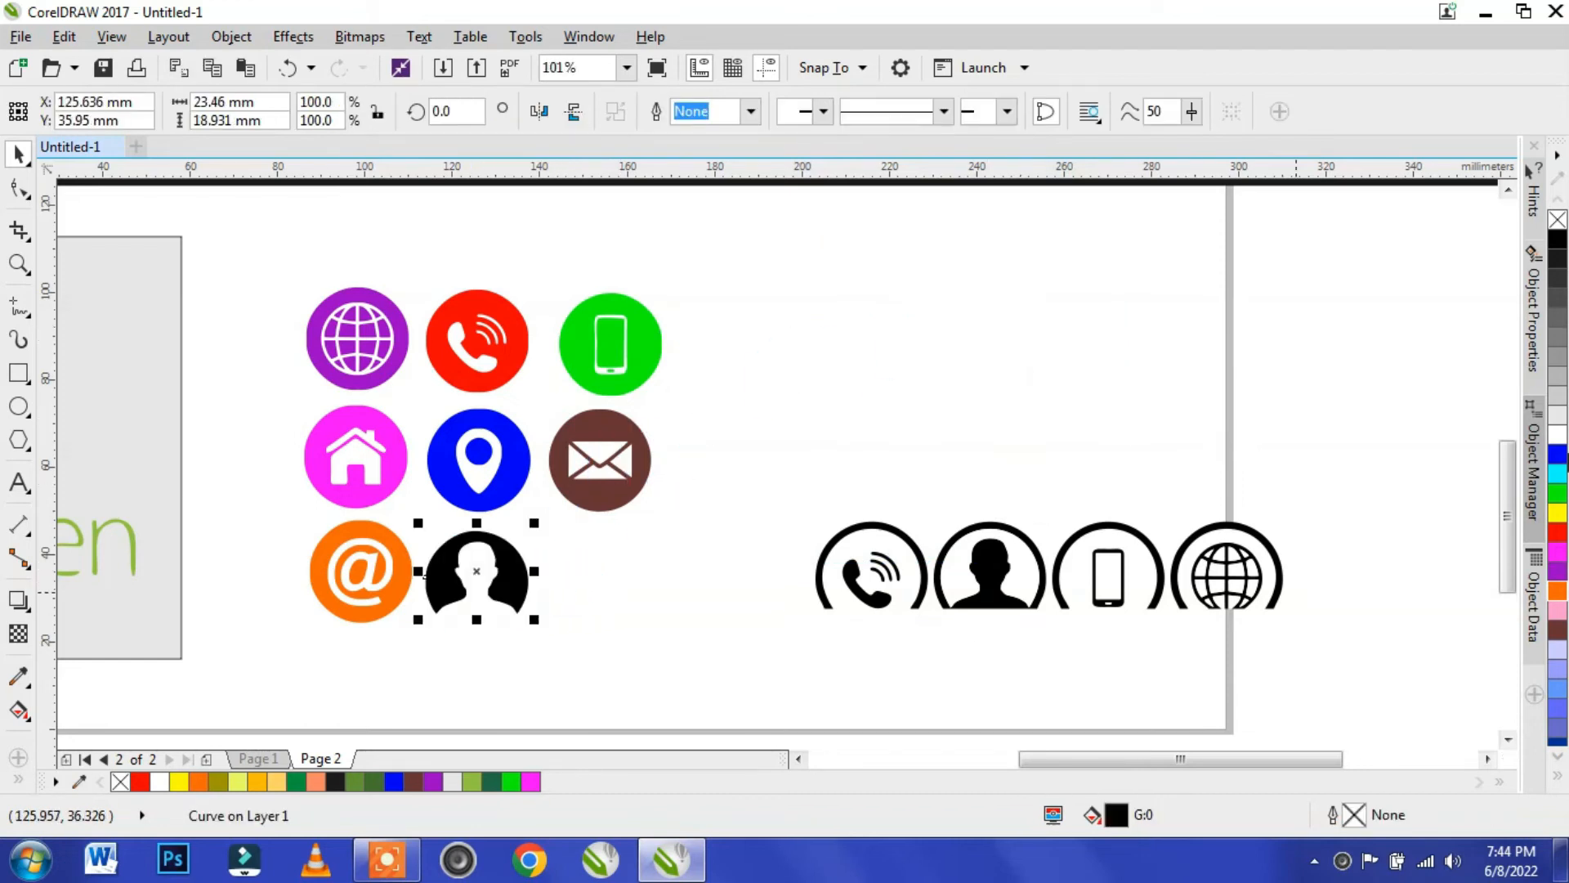
{"action": "left_click", "coordinate": [1558, 516]}
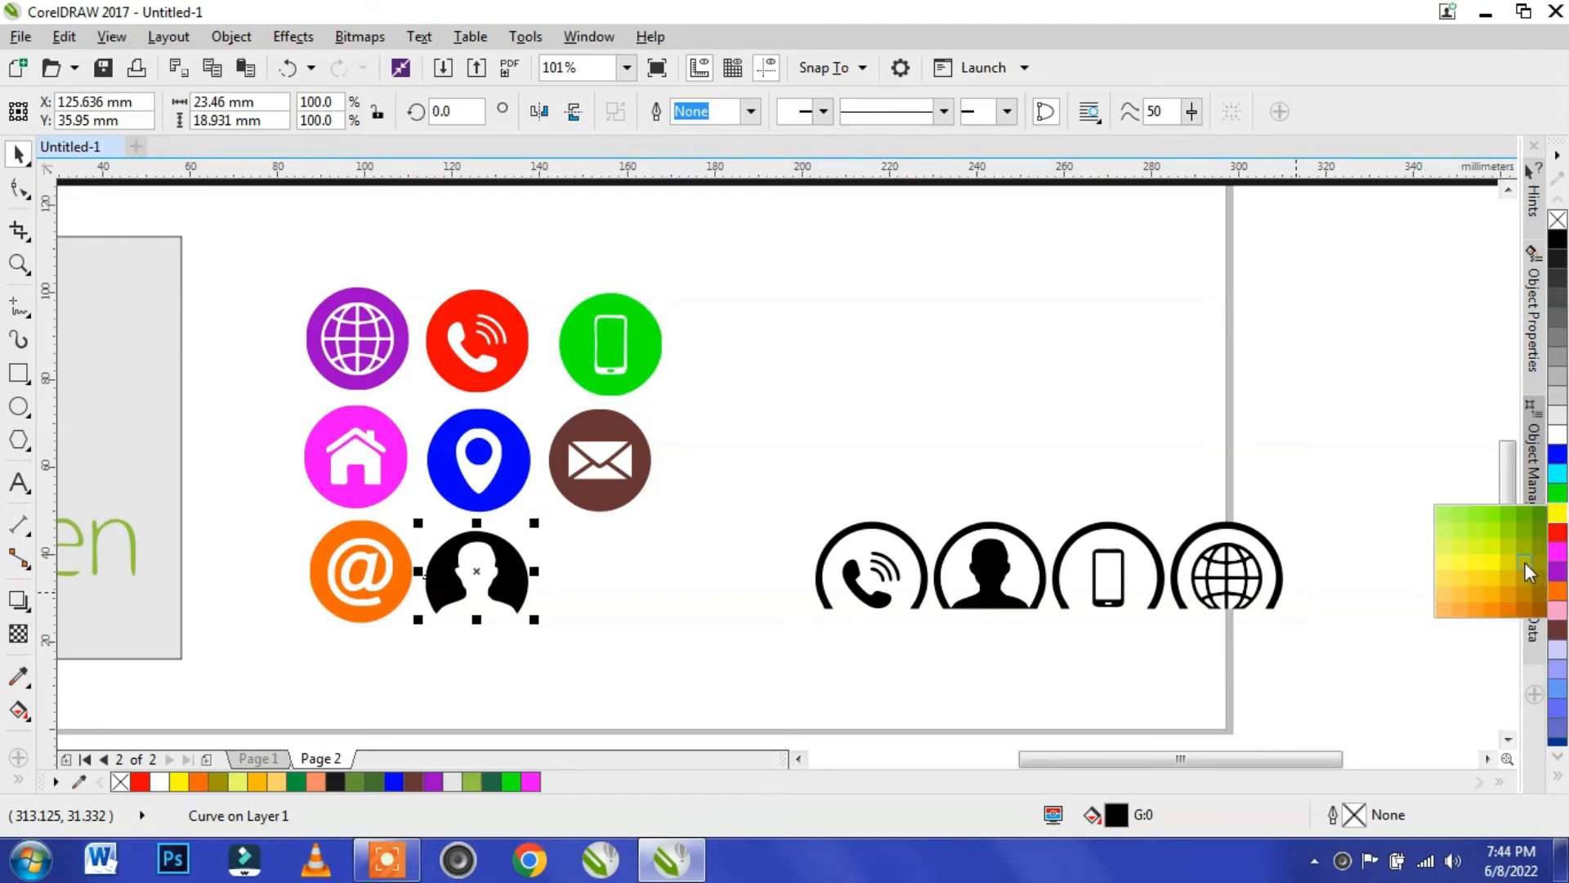
{"action": "left_click", "coordinate": [1525, 565]}
- Delete the leftover row of cropped, outlined phone, person, smartphone and globe icons
{"action": "left_click", "coordinate": [751, 460]}
{"action": "left_click_drag", "start_coordinate": [752, 459], "coordinate": [1357, 661]}
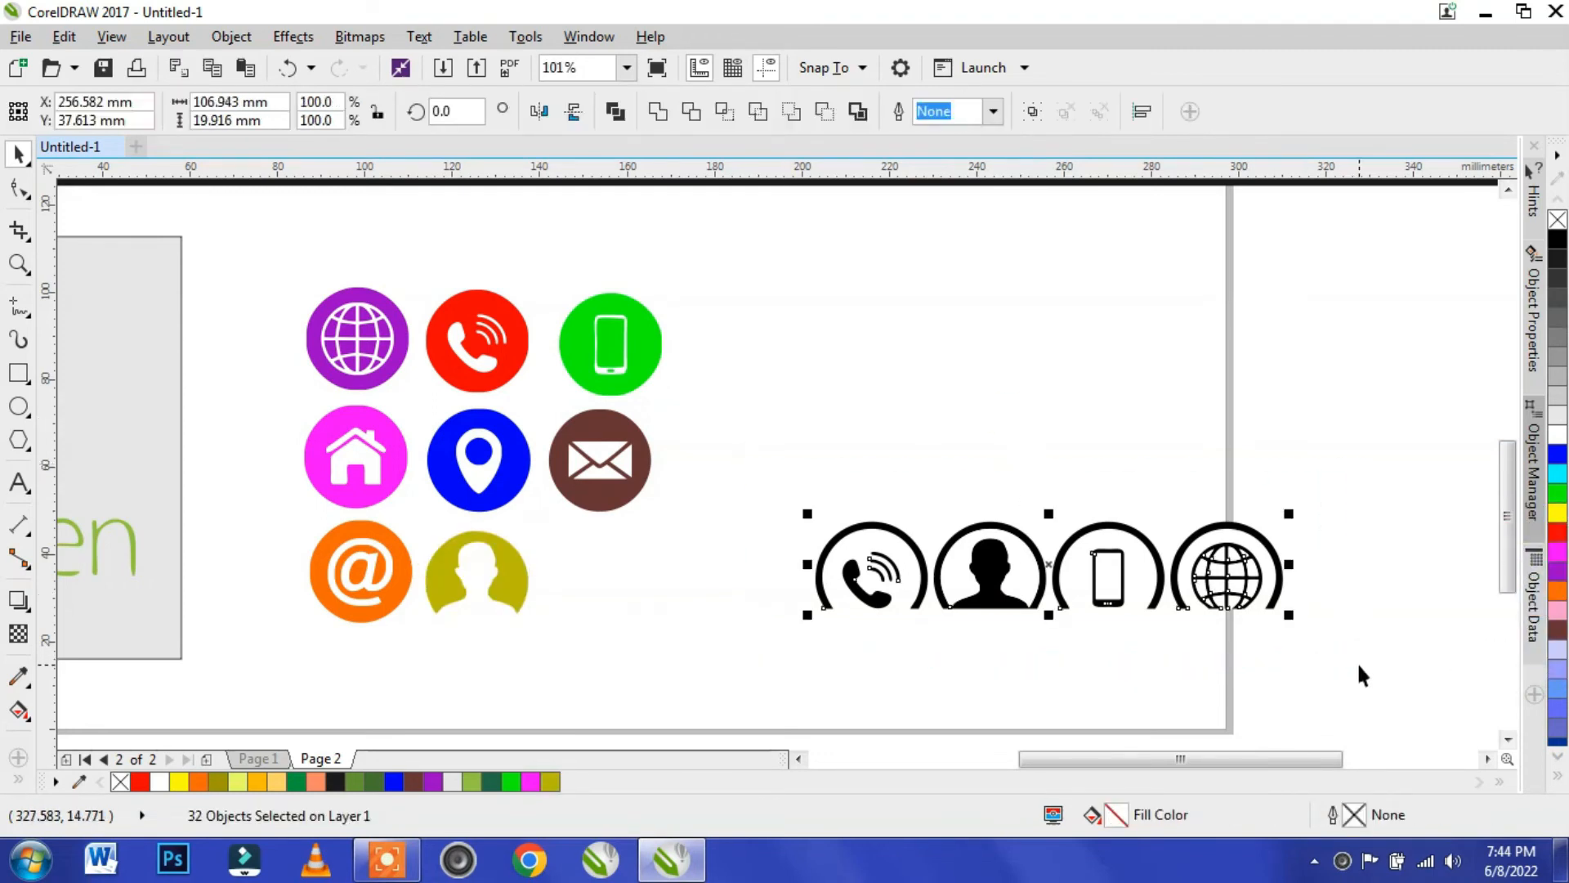
{"action": "key", "text": "Delete"}
- Place a copy of the floral mandala bitmap below the black reference strip, beside the colored icons
{"action": "scroll", "coordinate": [867, 574], "scroll_direction": "down", "scroll_amount": 1}
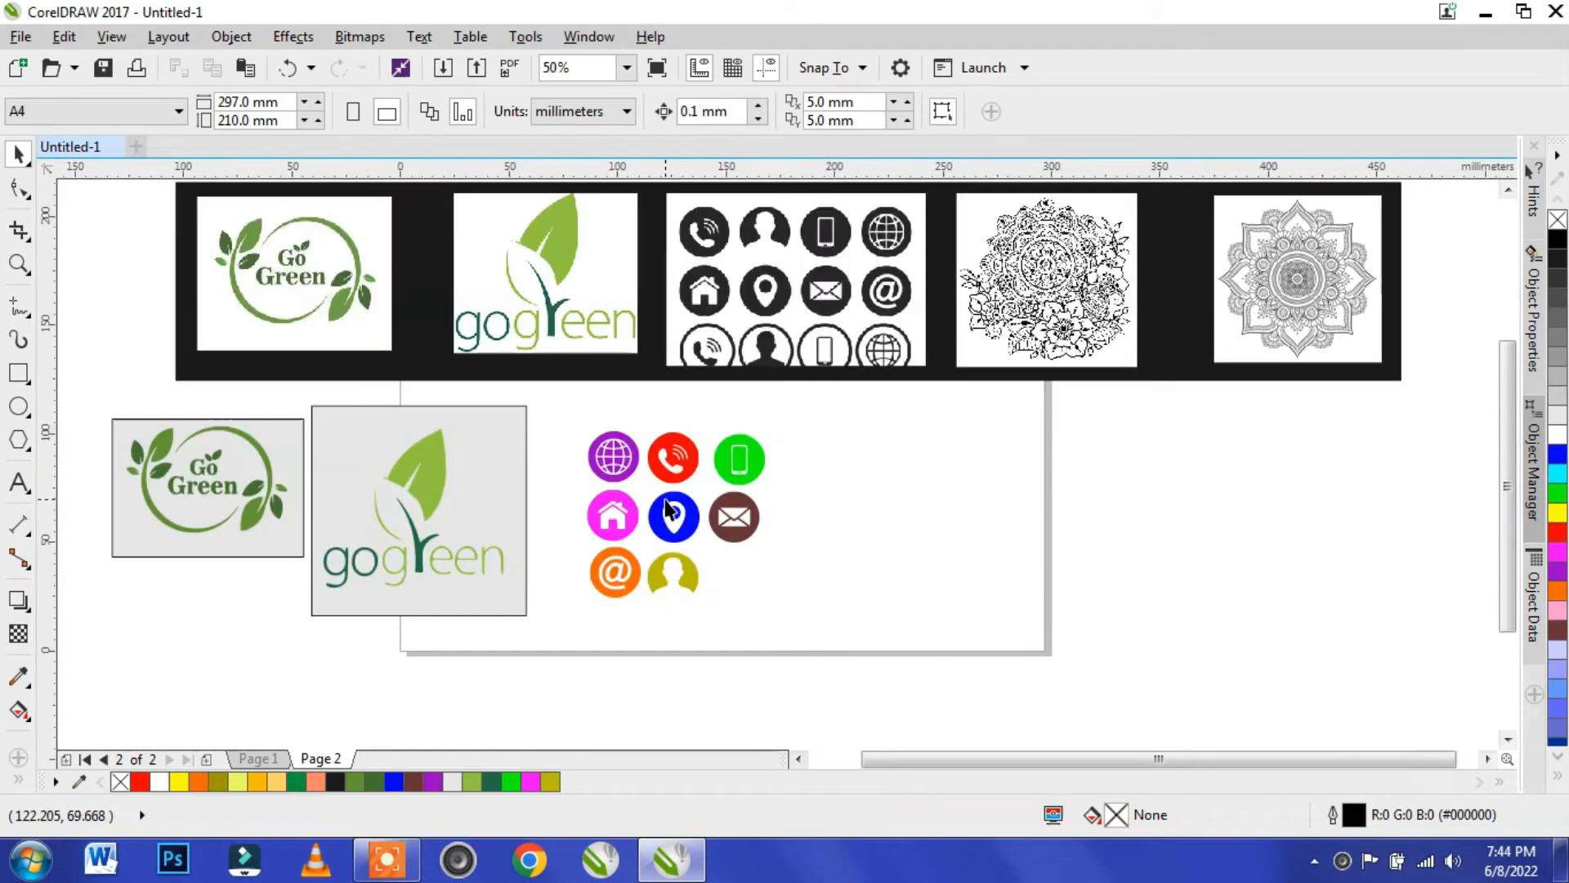
{"action": "scroll", "coordinate": [667, 500], "scroll_direction": "up", "scroll_amount": 1}
{"action": "scroll", "coordinate": [666, 500], "scroll_direction": "down", "scroll_amount": 2}
{"action": "scroll", "coordinate": [713, 417], "scroll_direction": "up", "scroll_amount": 1}
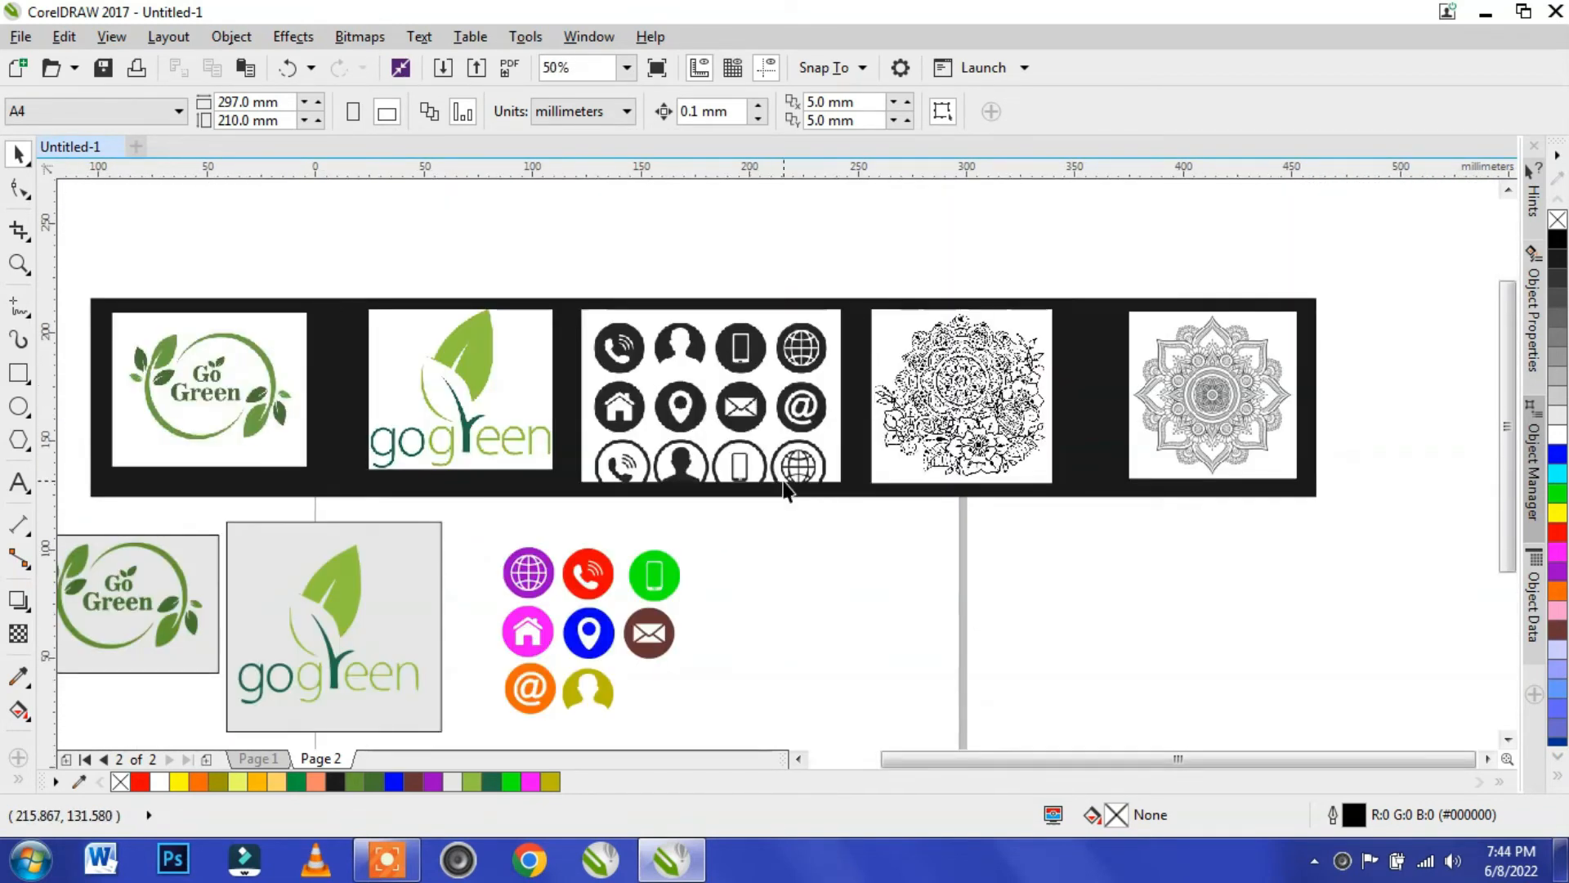
{"action": "left_click", "coordinate": [978, 437]}
{"action": "scroll", "coordinate": [978, 437], "scroll_direction": "up", "scroll_amount": 3}
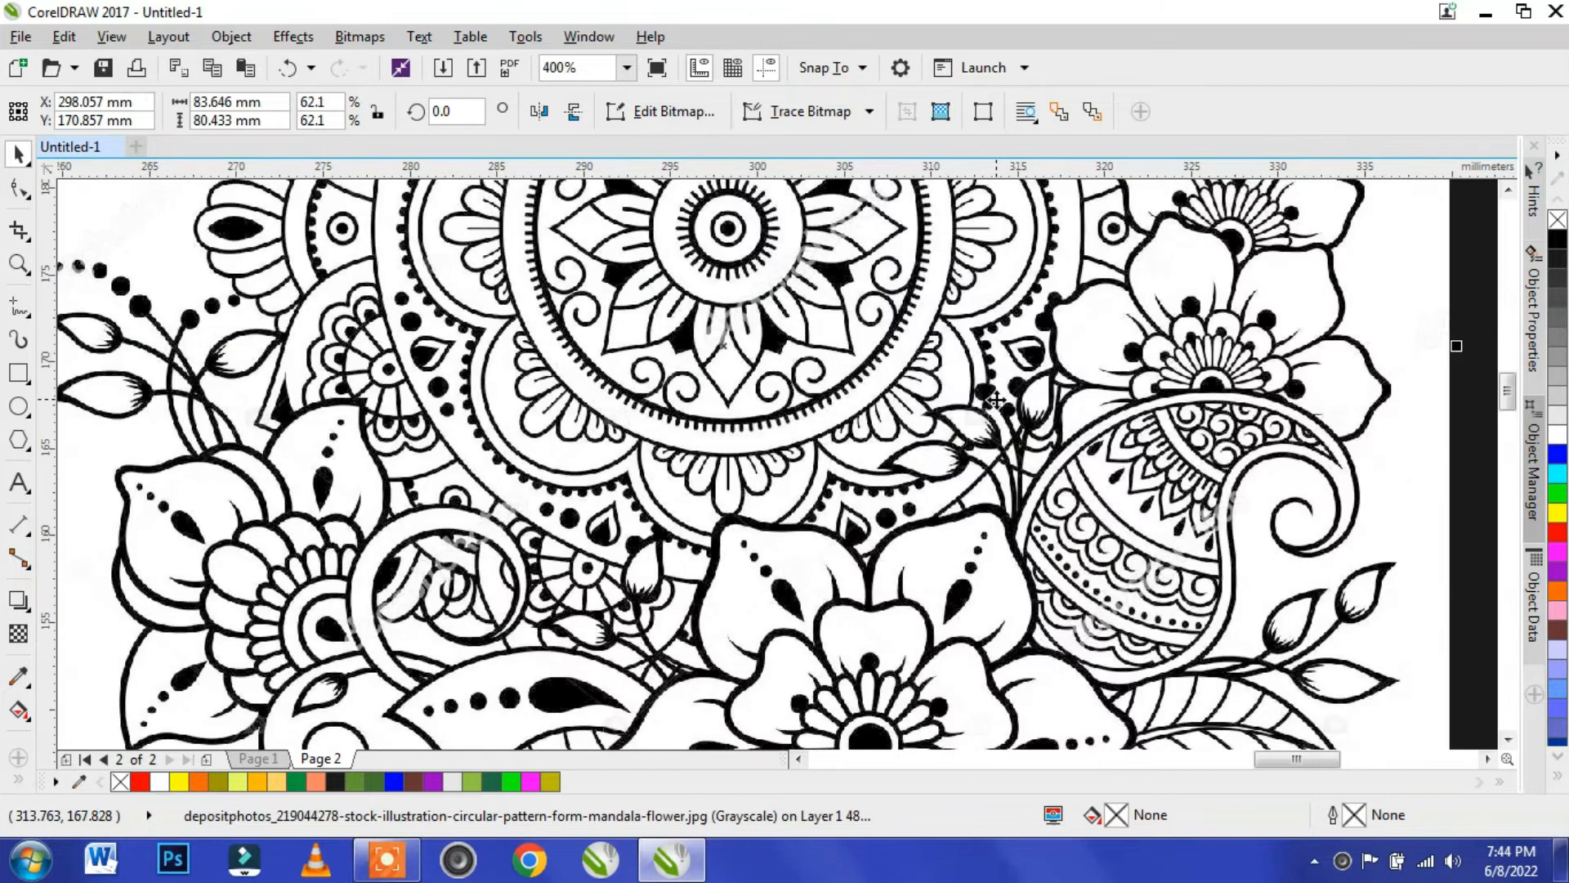
{"action": "scroll", "coordinate": [995, 399], "scroll_direction": "up", "scroll_amount": 1}
{"action": "scroll", "coordinate": [997, 402], "scroll_direction": "down", "scroll_amount": 4}
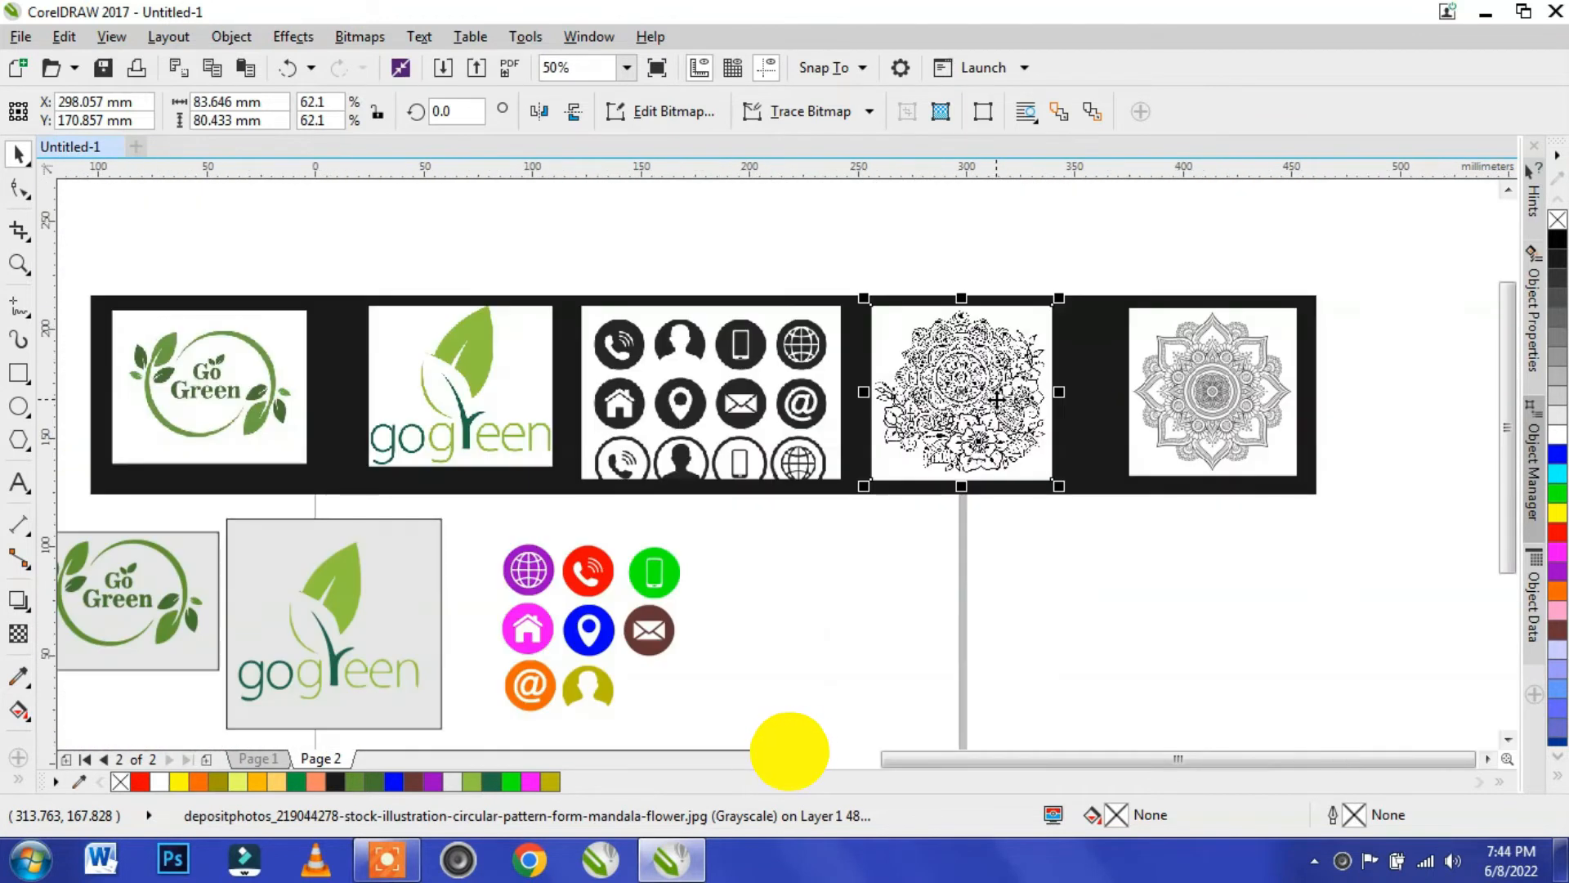
{"action": "left_click_drag", "start_coordinate": [952, 402], "coordinate": [895, 652]}
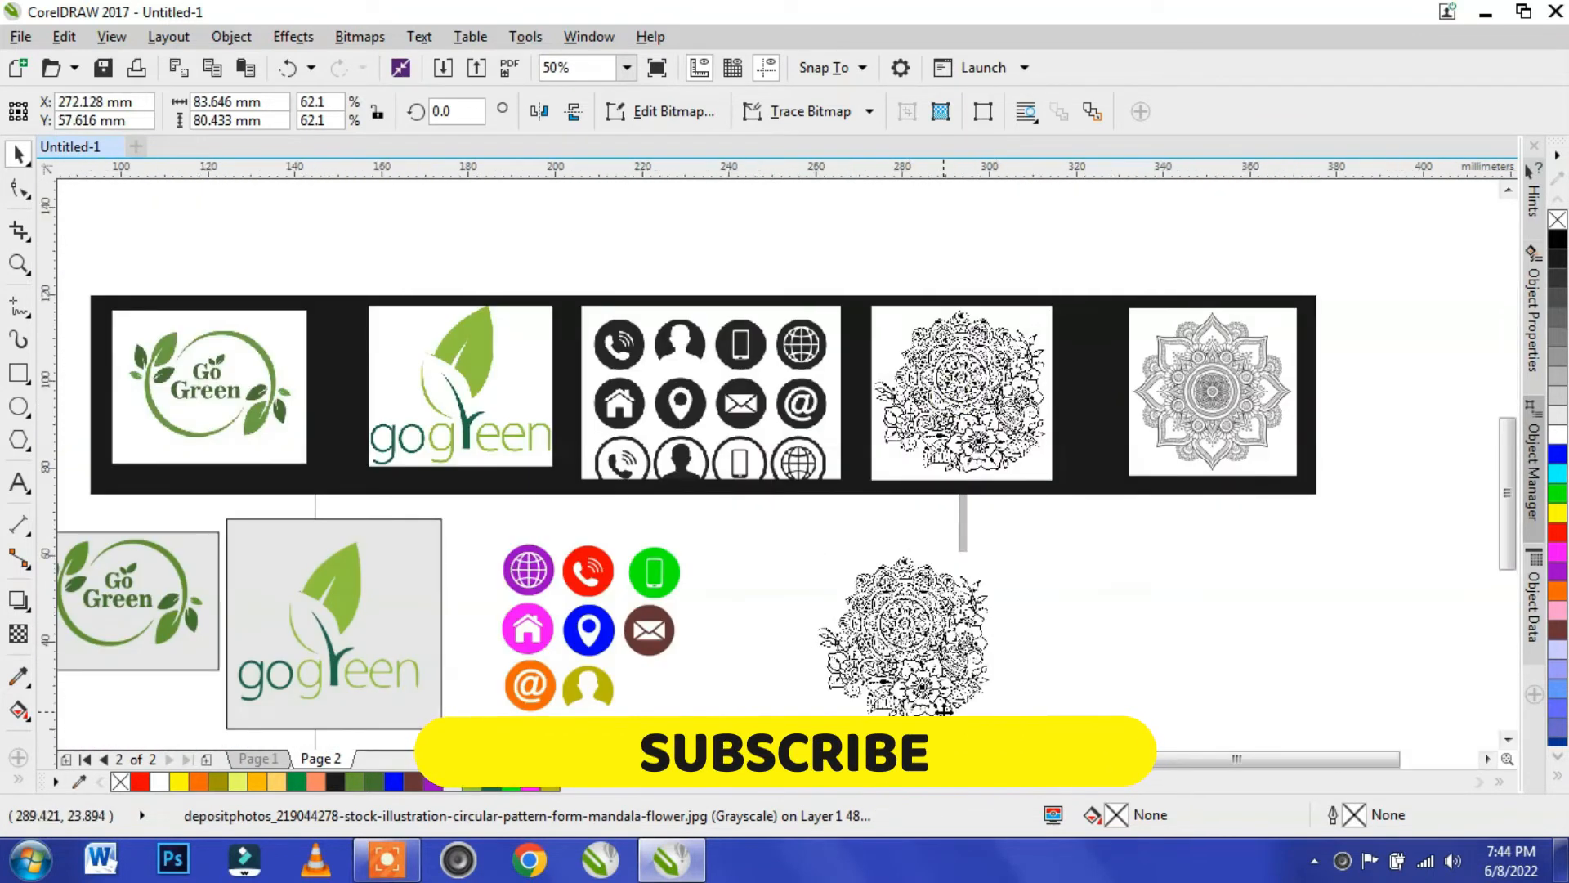
{"action": "scroll", "coordinate": [938, 662], "scroll_direction": "up", "scroll_amount": 1}
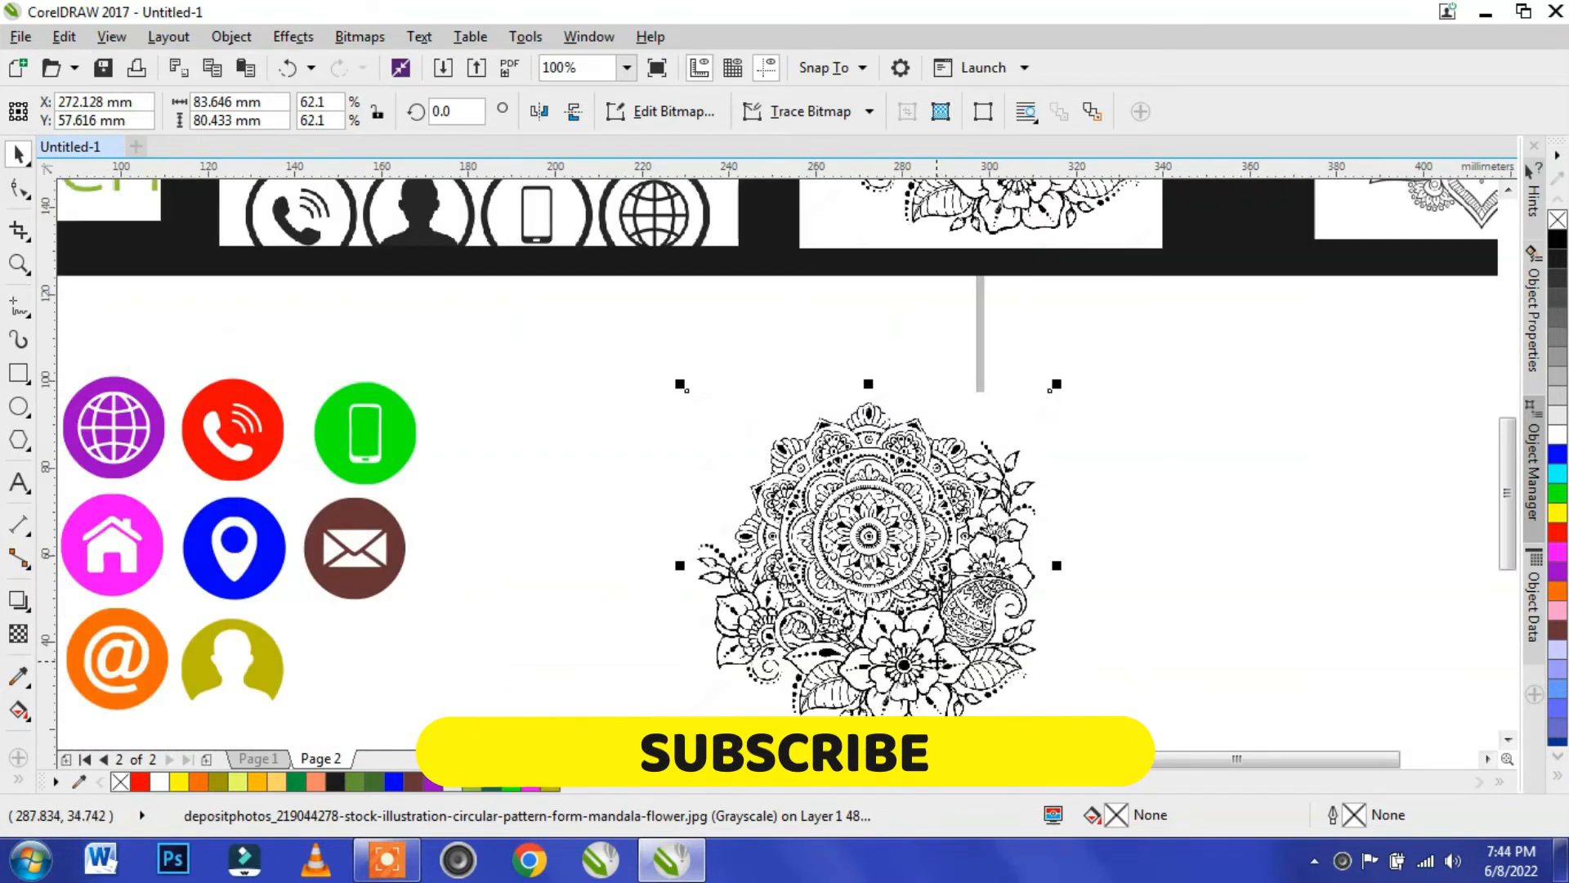
- Convert the copied floral mandala to an 8-bit grayscale bitmap at 300 dpi
{"action": "left_click", "coordinate": [360, 36]}
{"action": "left_click", "coordinate": [388, 61]}
{"action": "left_click", "coordinate": [934, 365]}
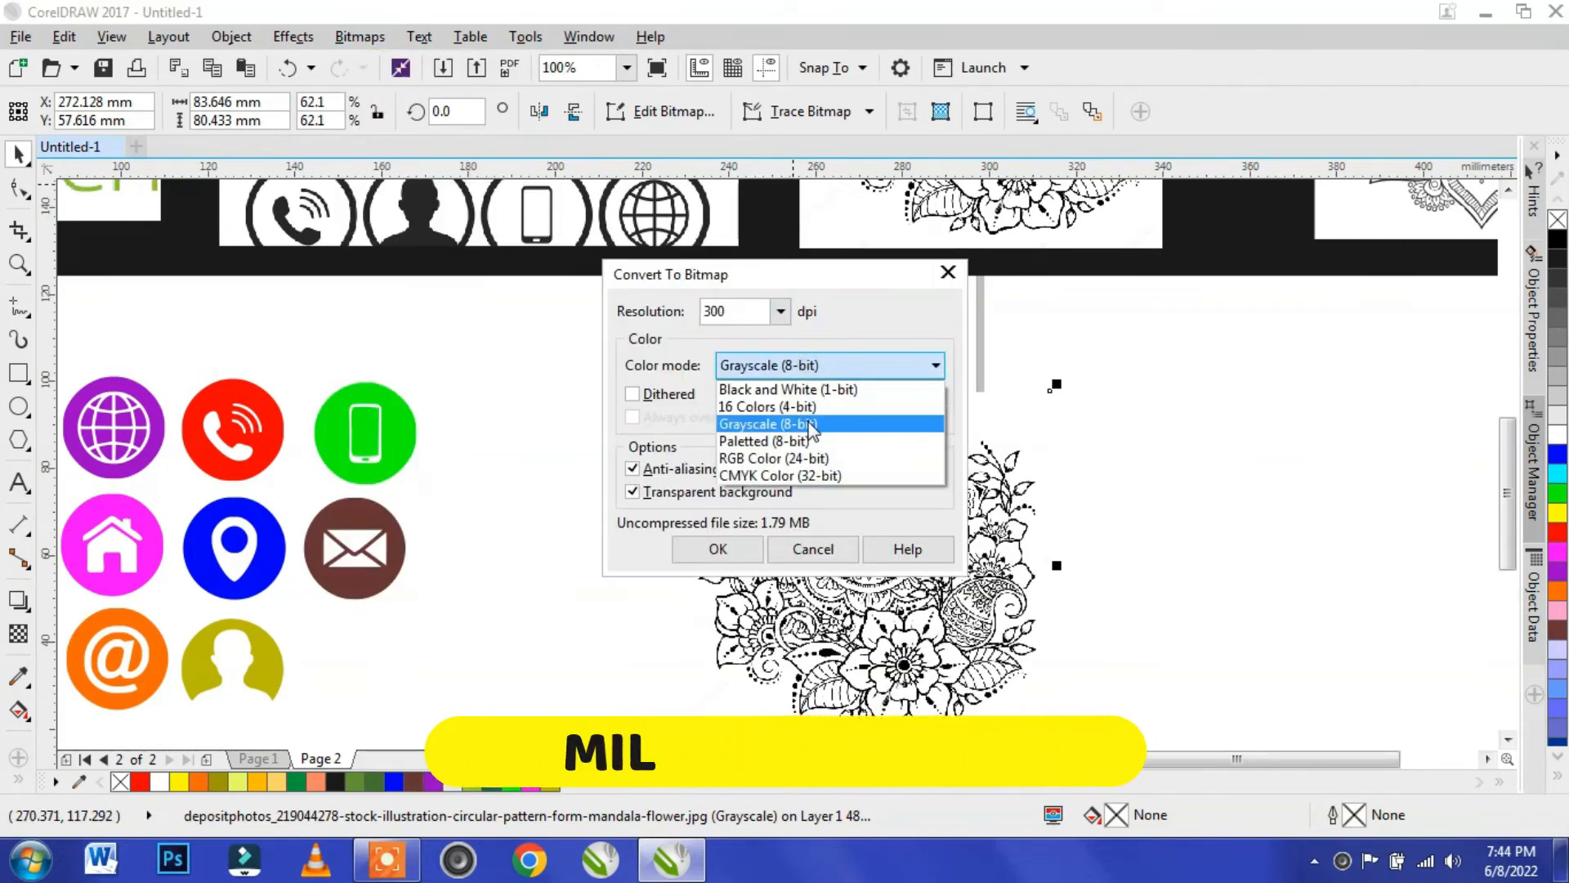
{"action": "left_click", "coordinate": [817, 420]}
{"action": "left_click", "coordinate": [718, 549]}
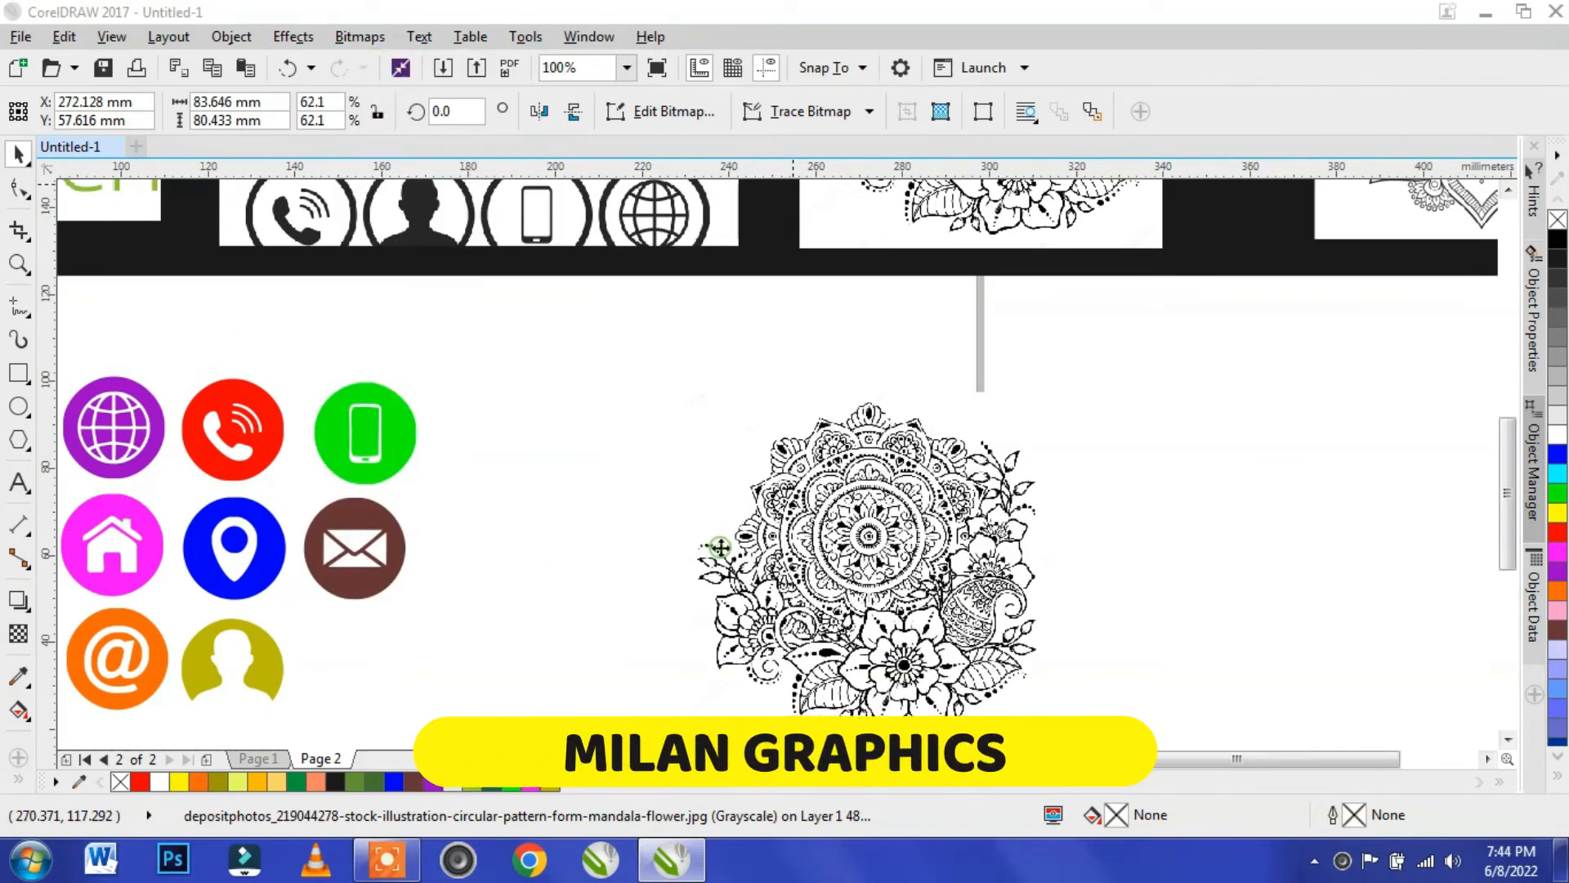
- Lower the gamma of the grayscale floral mandala to darken its lines
{"action": "left_click", "coordinate": [293, 35]}
{"action": "left_click", "coordinate": [304, 64]}
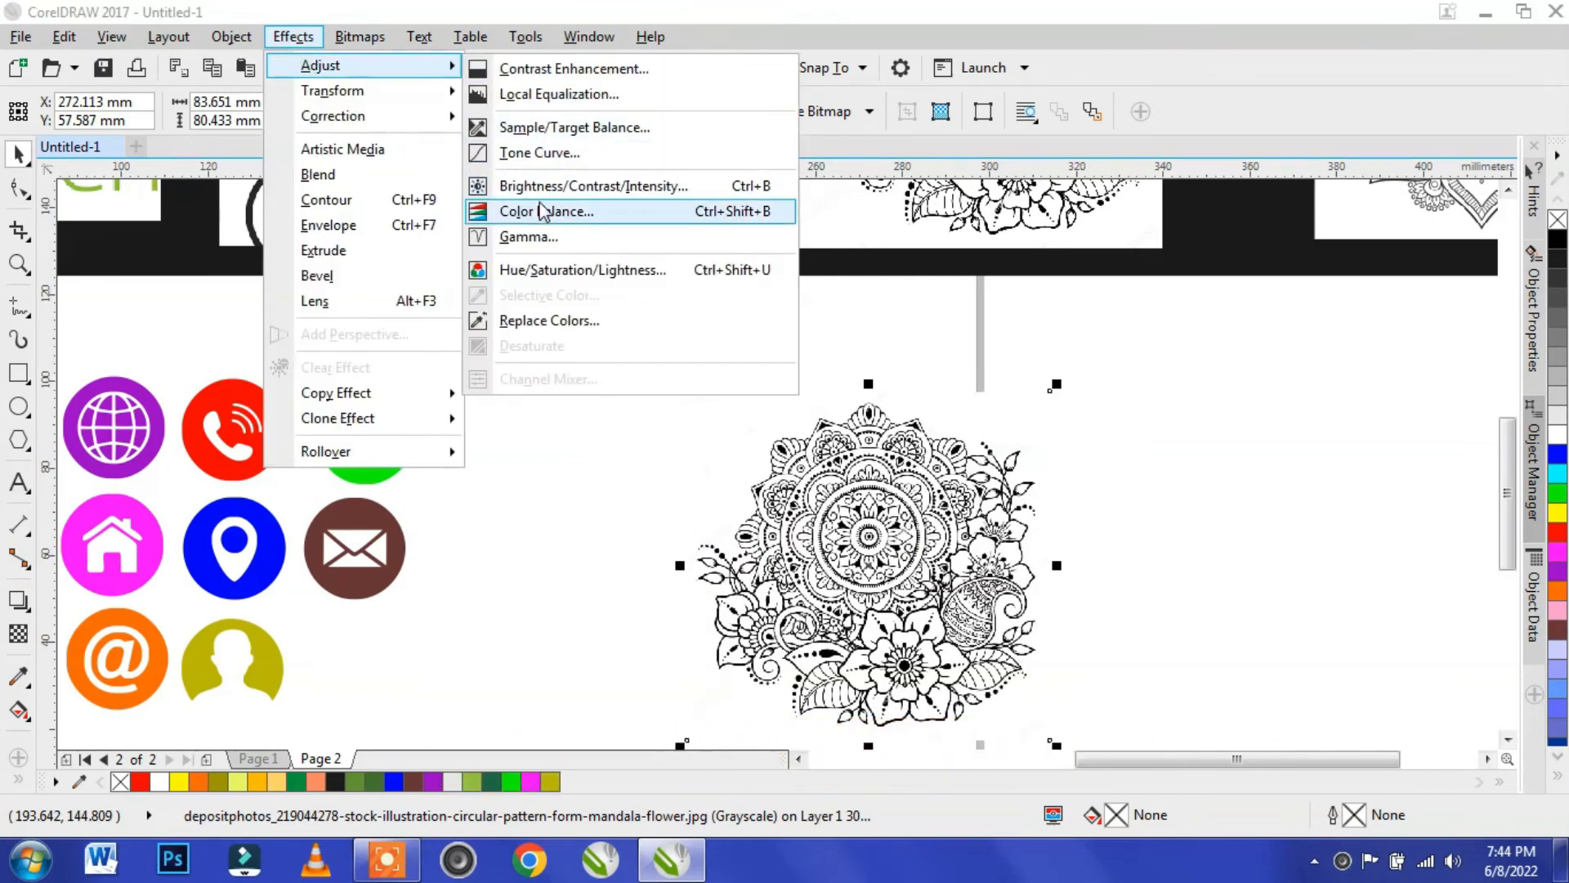
{"action": "left_click", "coordinate": [552, 239]}
{"action": "left_click_drag", "start_coordinate": [685, 405], "coordinate": [645, 404]}
{"action": "left_click", "coordinate": [854, 488]}
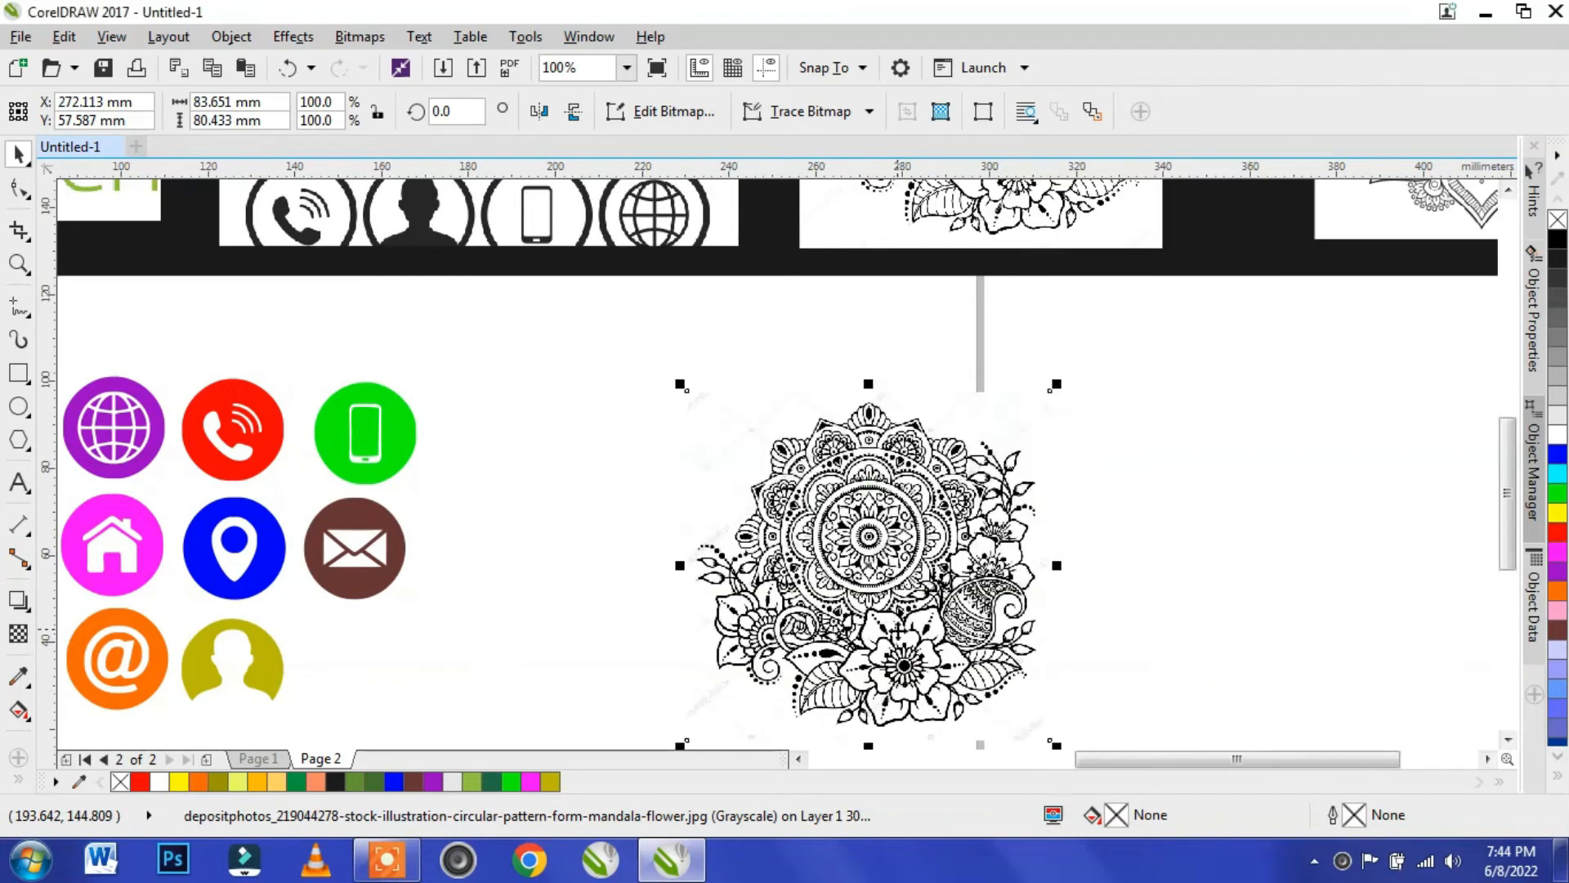
- Convert the floral mandala to 1-bit black and white using Line Art at threshold 110, and move it closer to the colored icons
{"action": "left_click", "coordinate": [360, 36]}
{"action": "mouse_move", "coordinate": [450, 260]}
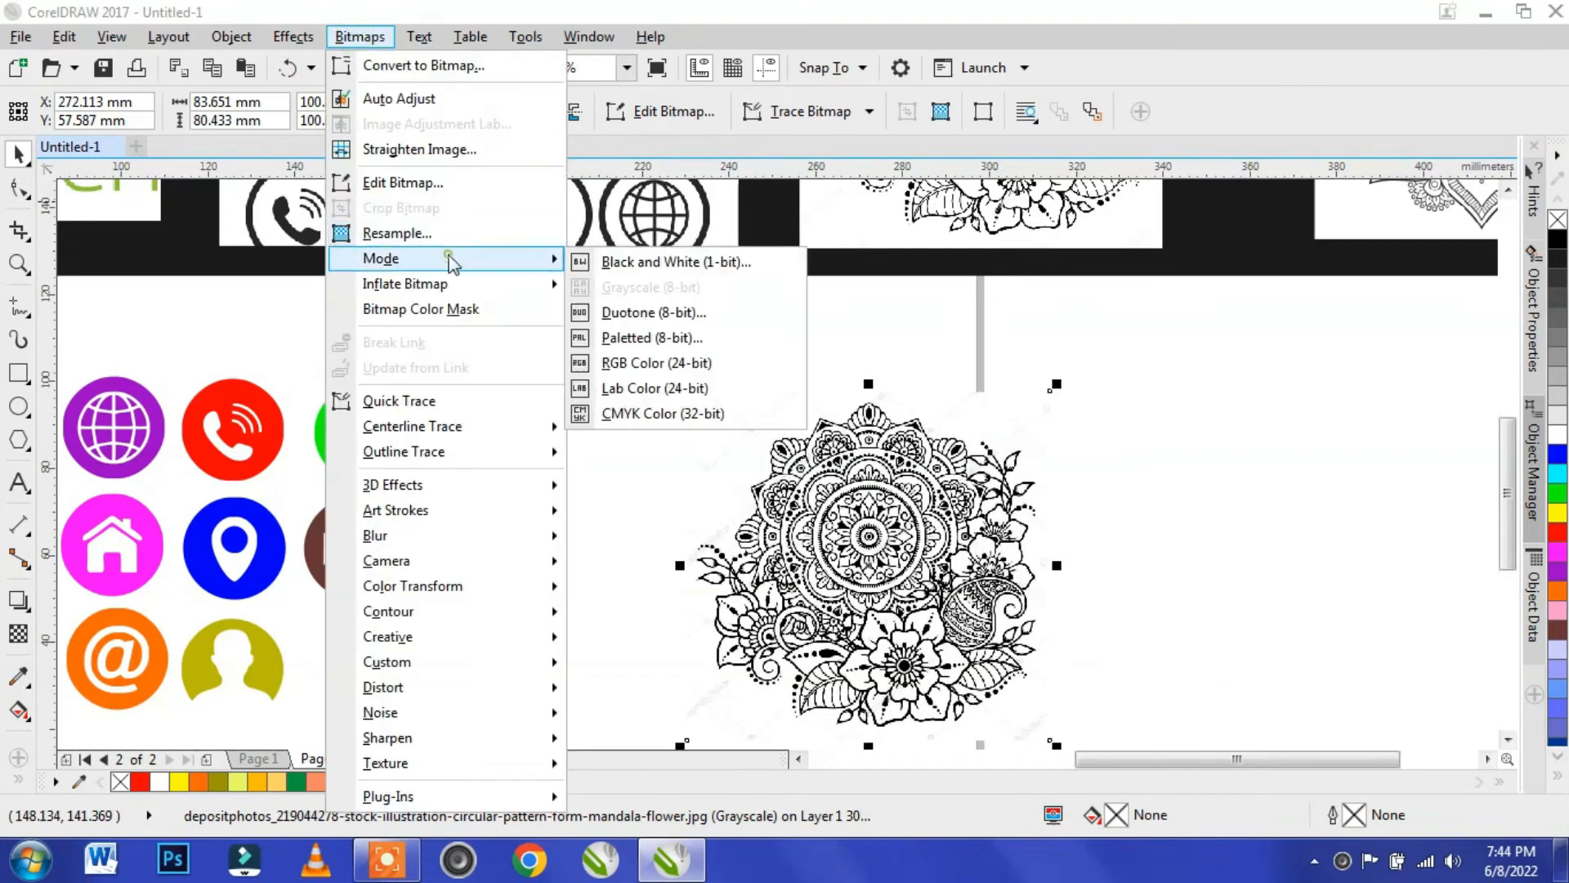
{"action": "left_click", "coordinate": [621, 261]}
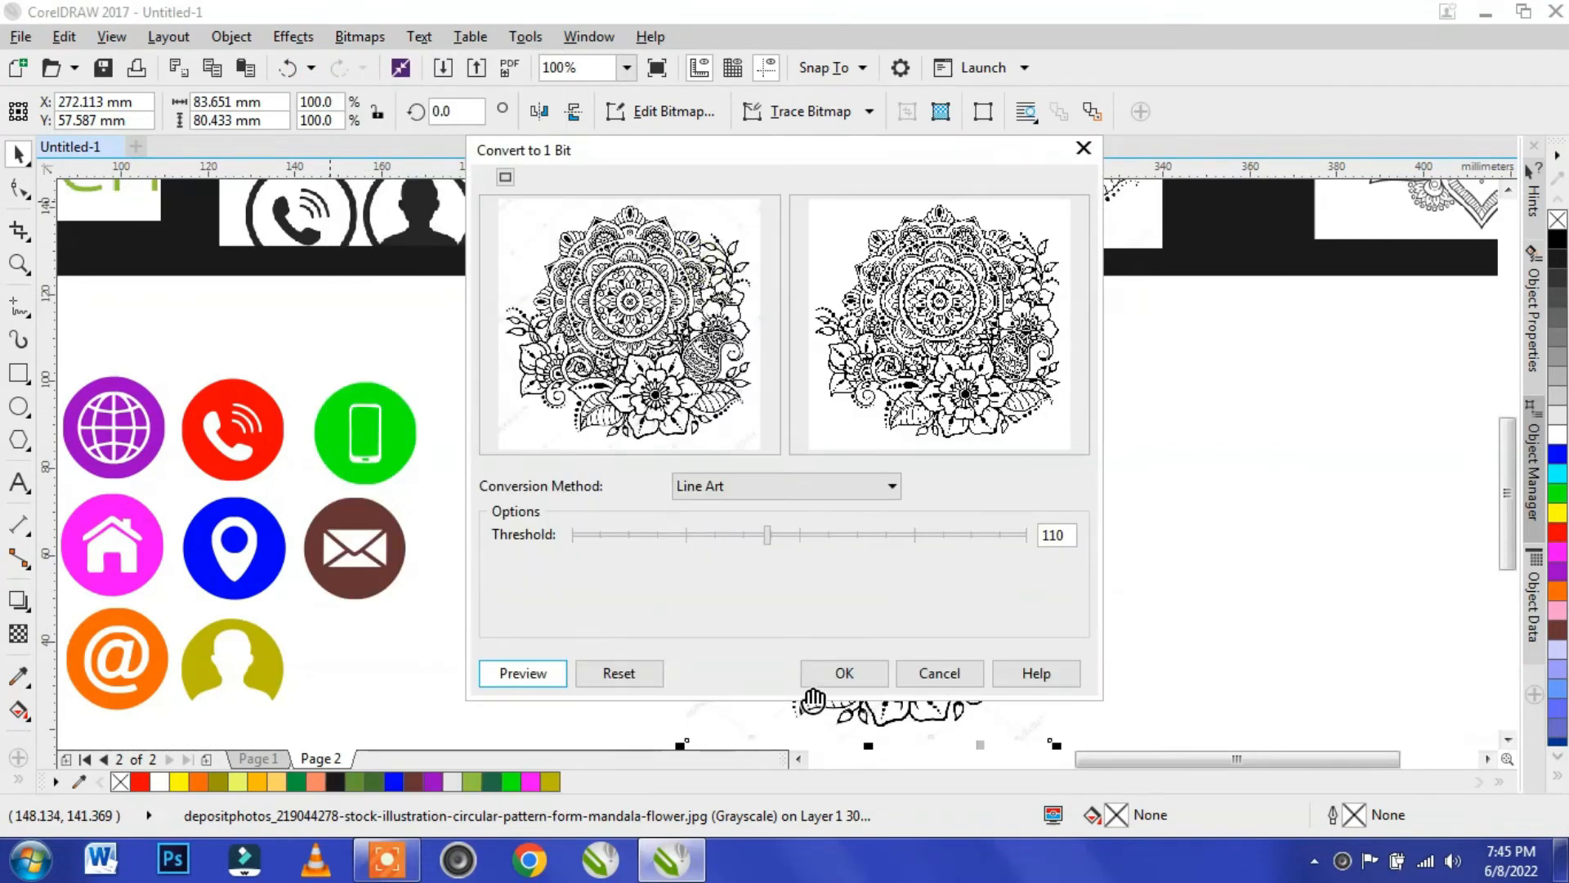
{"action": "left_click", "coordinate": [844, 672]}
{"action": "left_click_drag", "start_coordinate": [866, 572], "coordinate": [672, 572]}
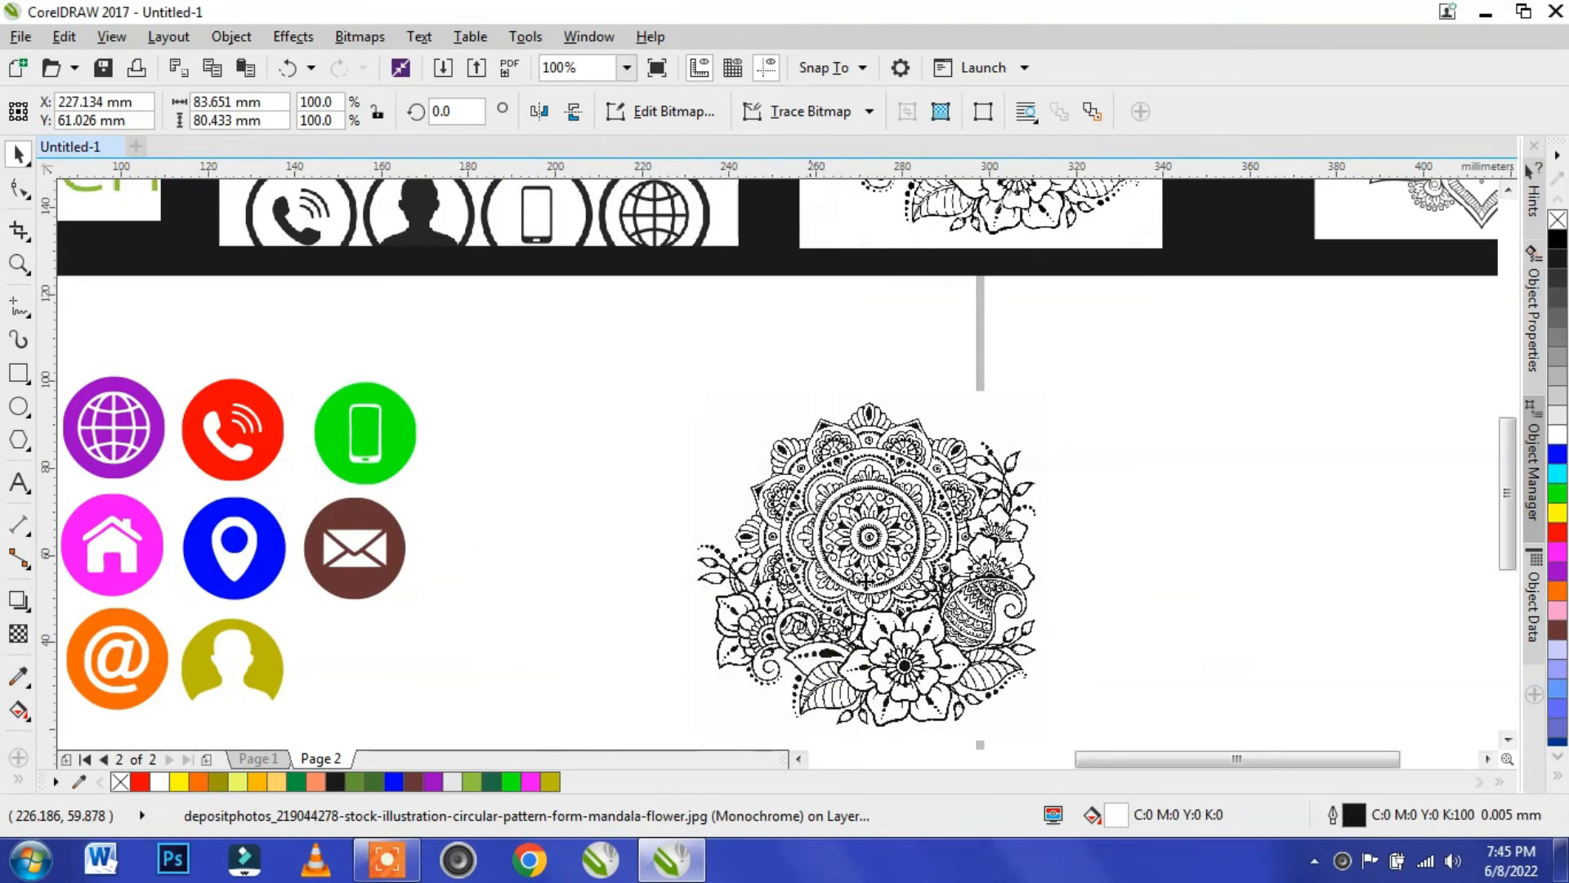
- Start an outline trace of the monochrome mandala as a low quality image, allowing the bitmap to be reduced
{"action": "left_click", "coordinate": [852, 115]}
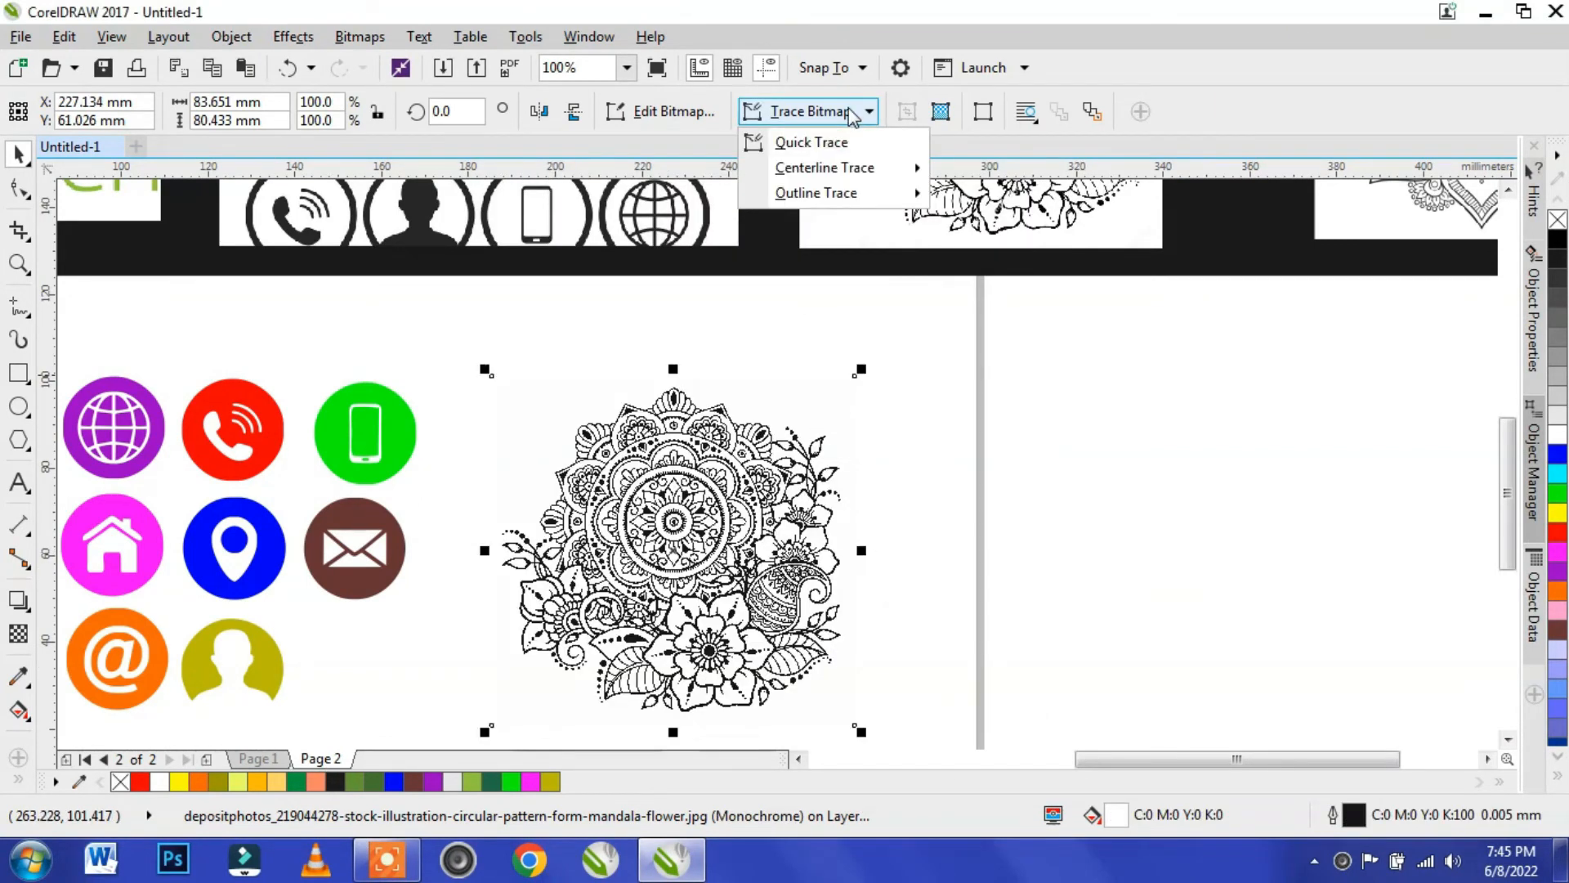
{"action": "mouse_move", "coordinate": [818, 193]}
{"action": "left_click", "coordinate": [1005, 297]}
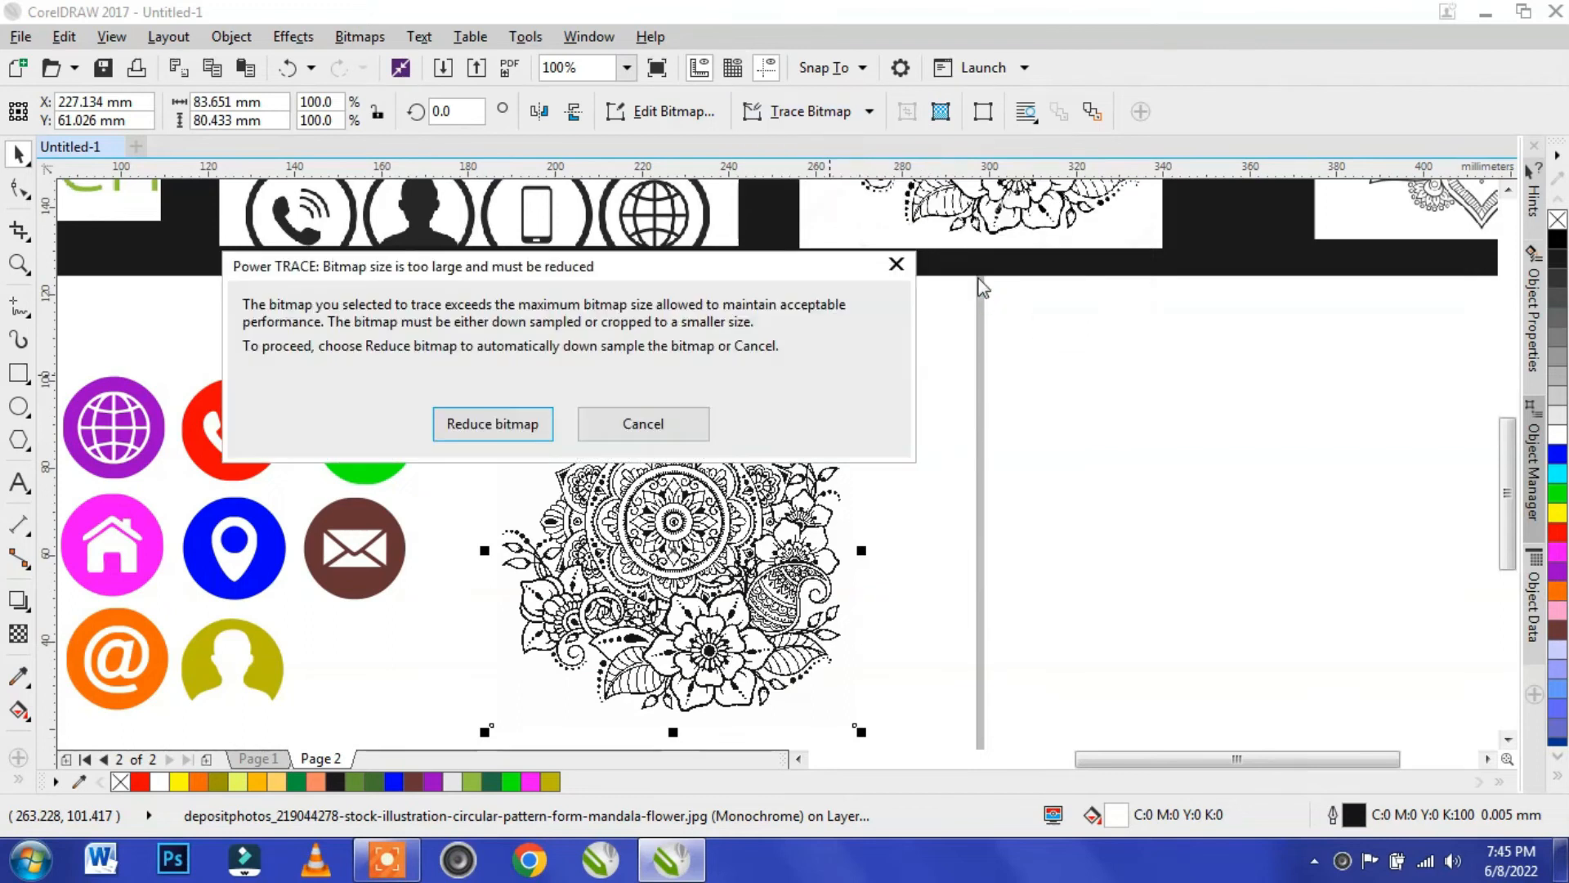
{"action": "left_click", "coordinate": [493, 423]}
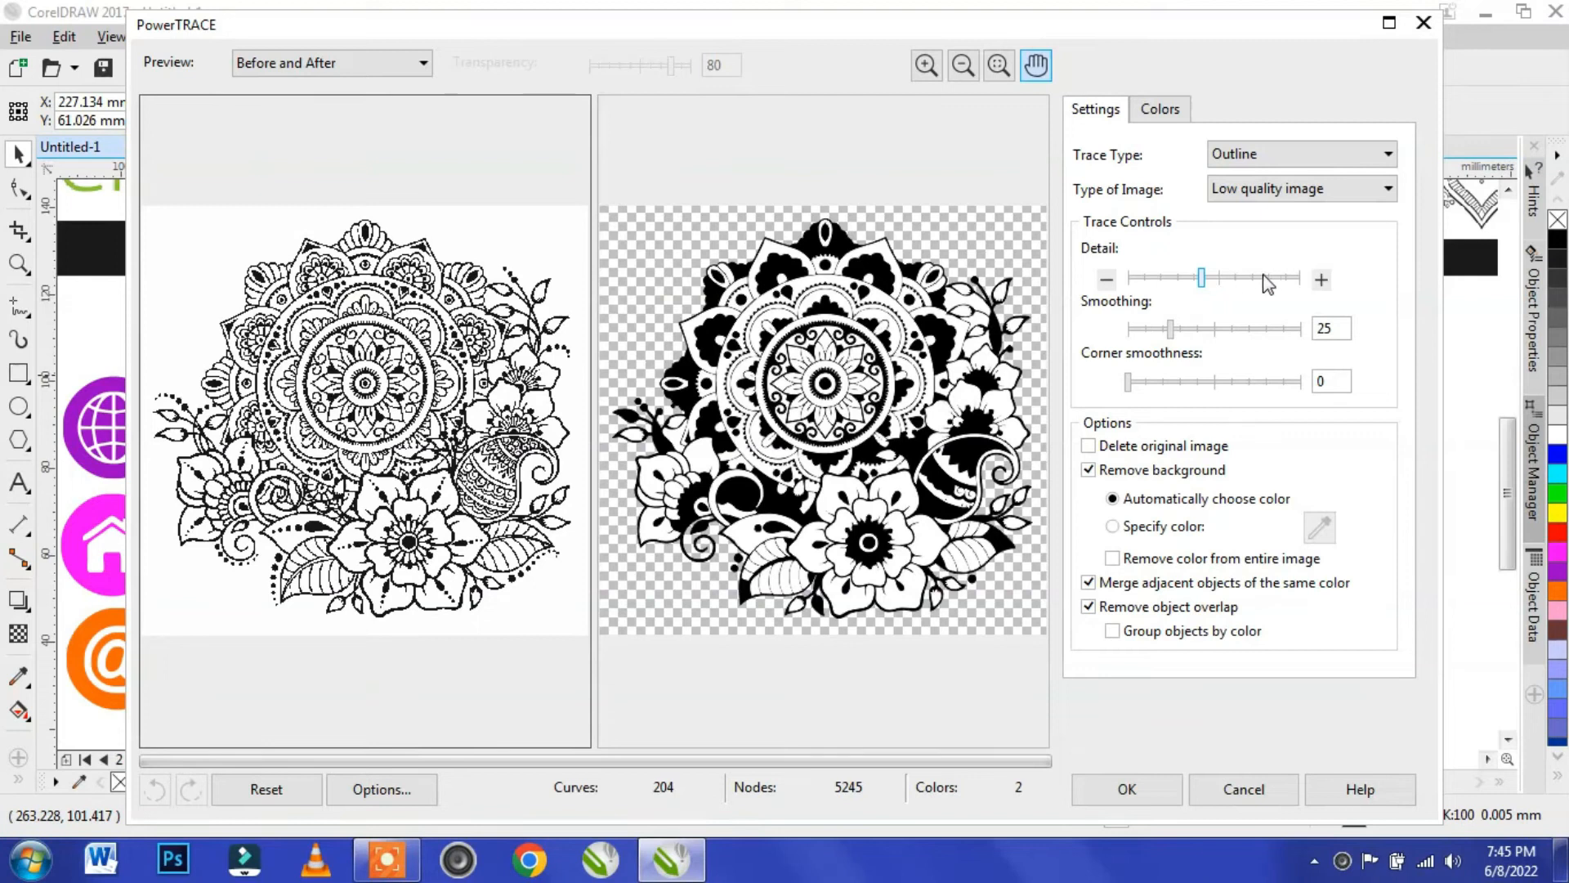
- Raise the trace detail close to maximum, remove the background color from the entire image and set smoothing to 31
{"action": "left_click", "coordinate": [1282, 281]}
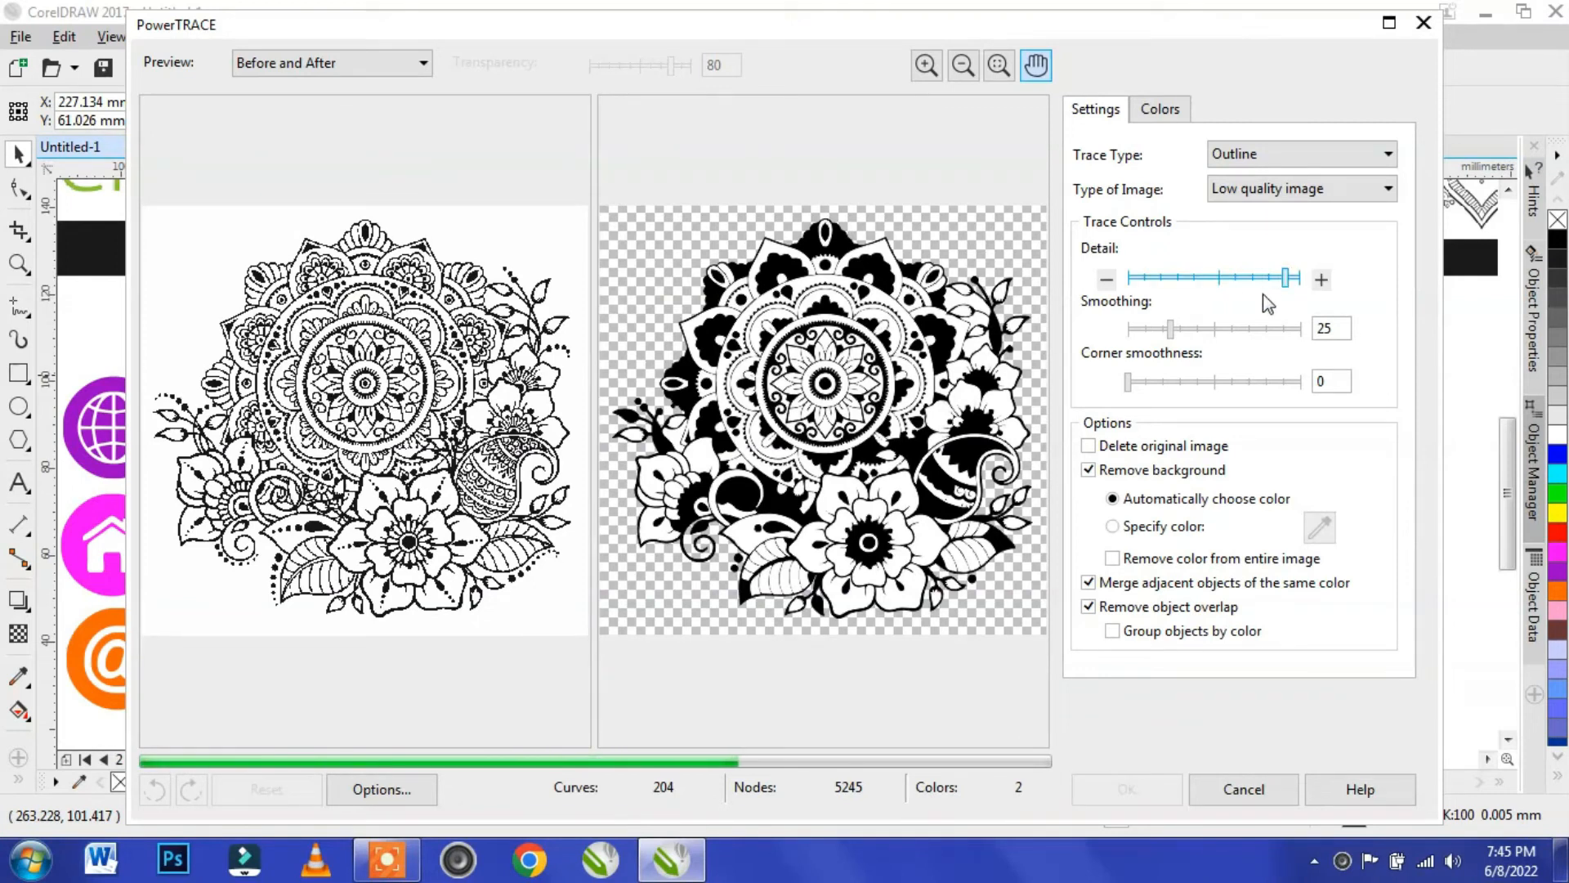
{"action": "left_click", "coordinate": [1113, 559]}
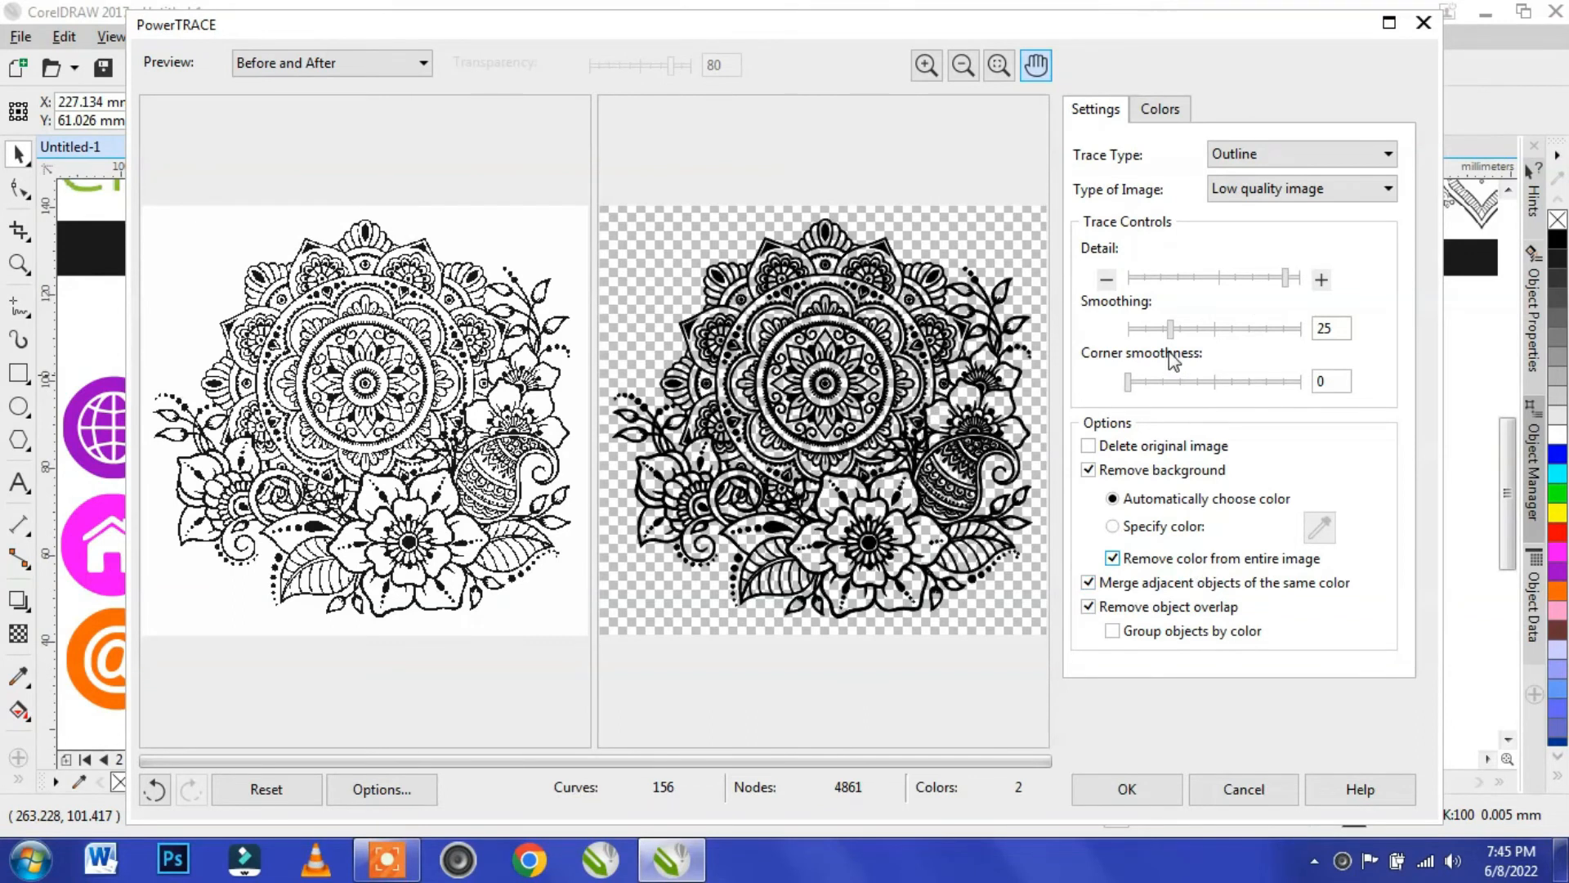
{"action": "scroll", "coordinate": [976, 389], "scroll_direction": "up", "scroll_amount": 2}
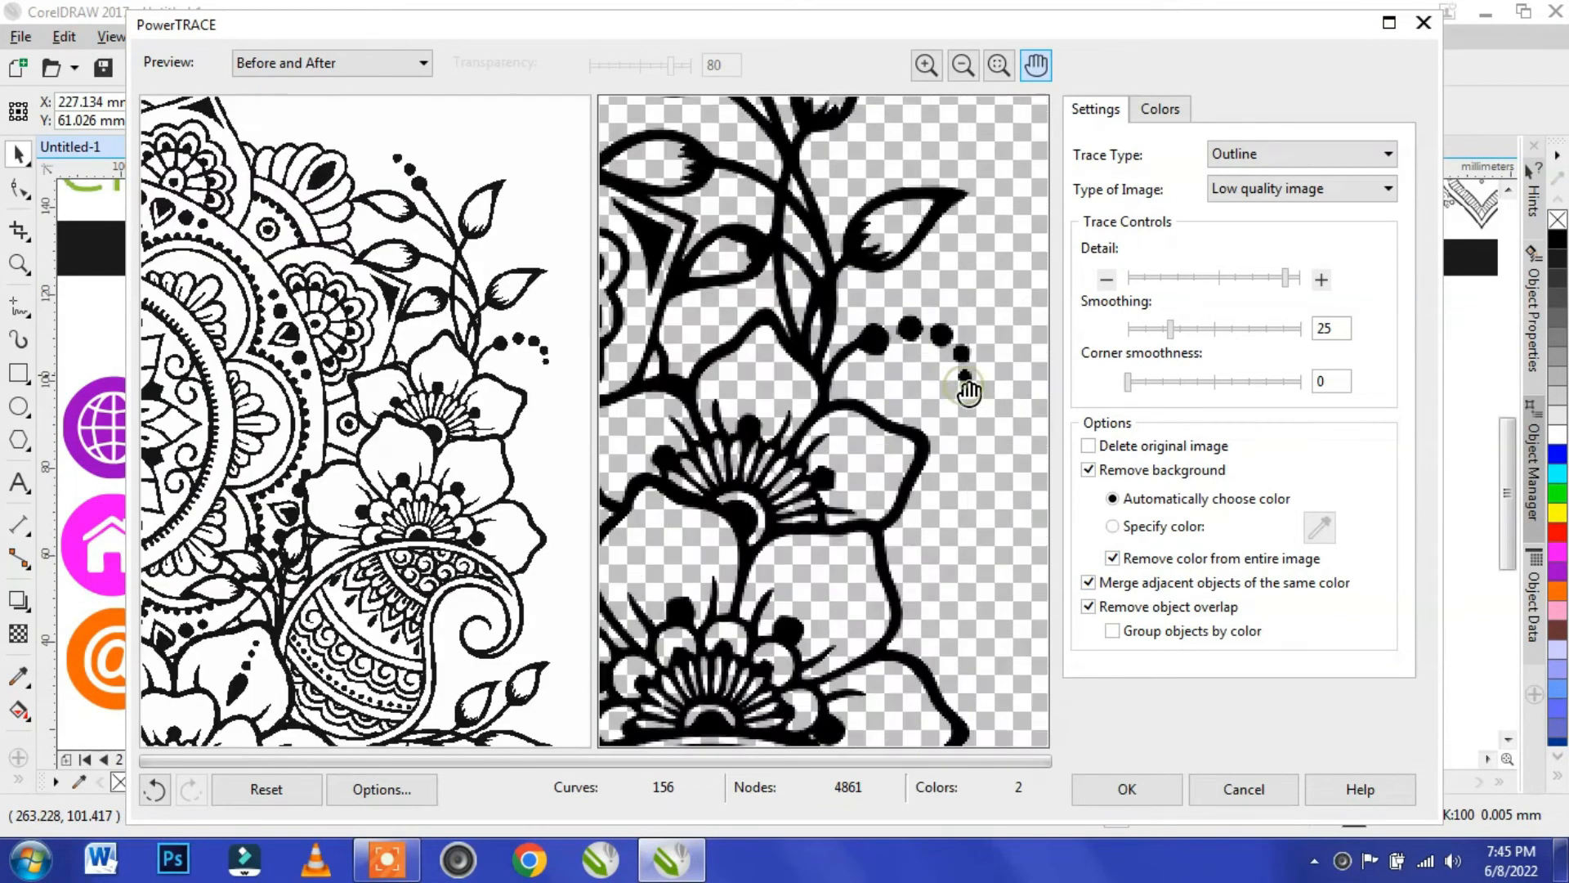
{"action": "left_click", "coordinate": [1196, 331]}
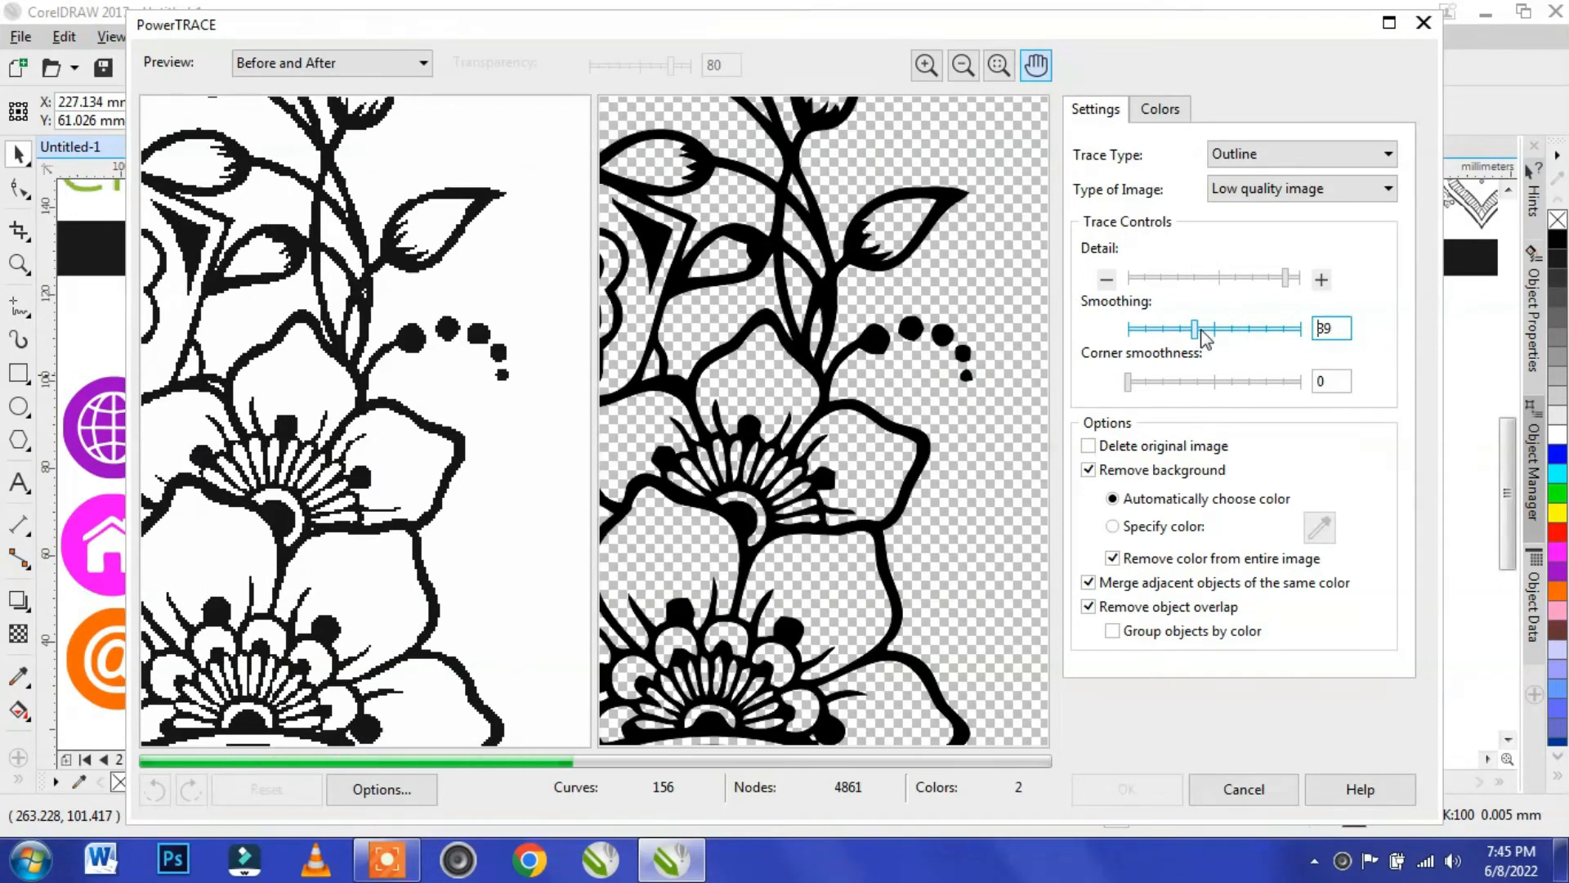
{"action": "left_click", "coordinate": [1181, 330]}
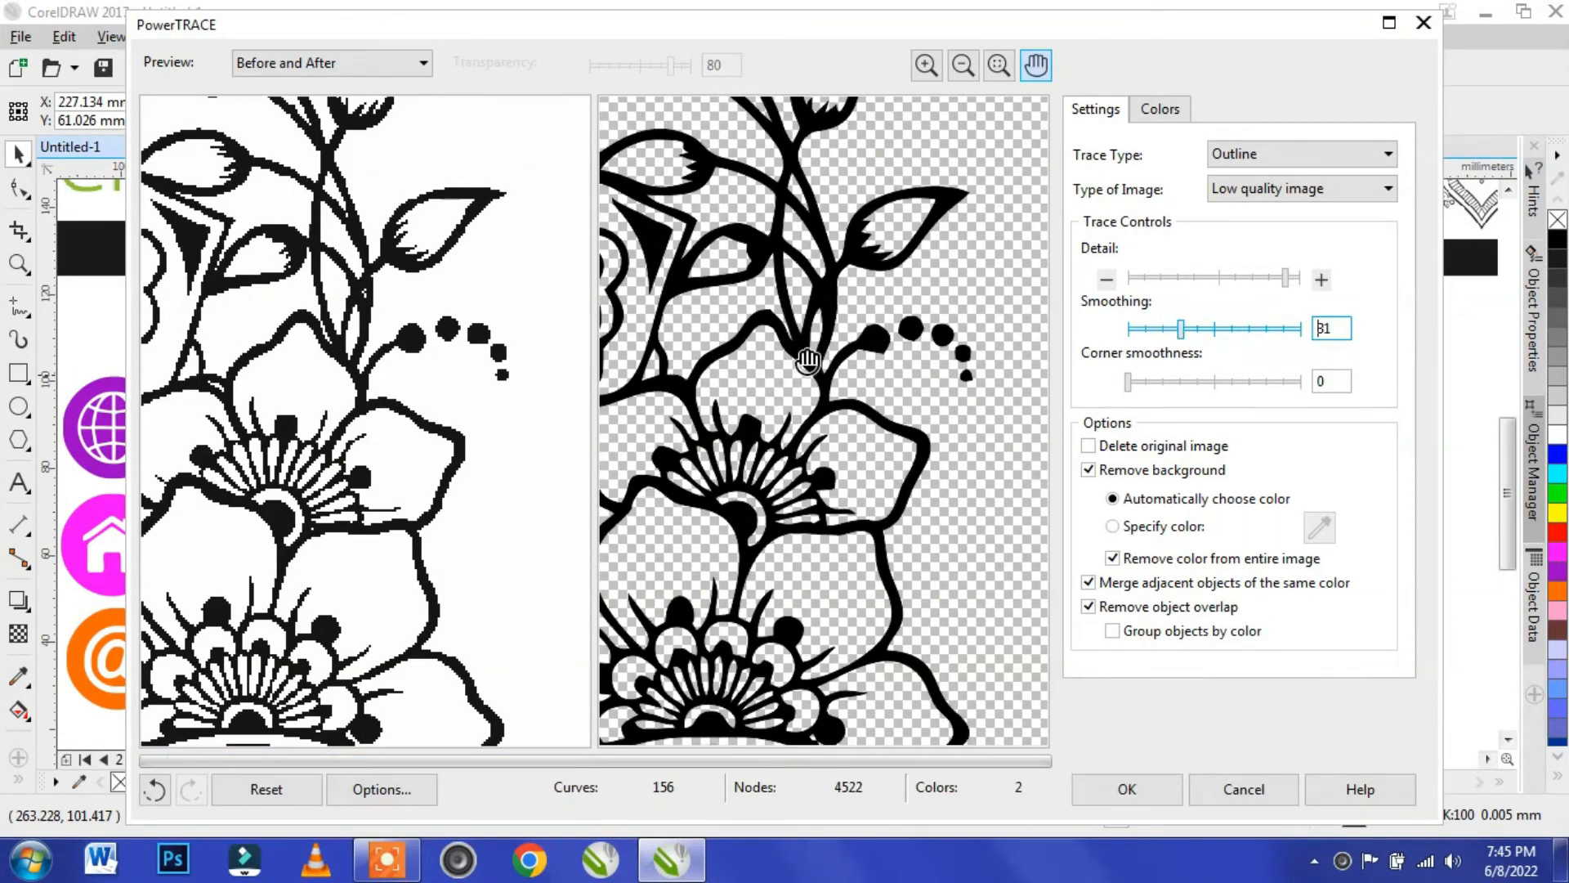
{"action": "scroll", "coordinate": [711, 361], "scroll_direction": "down", "scroll_amount": 3}
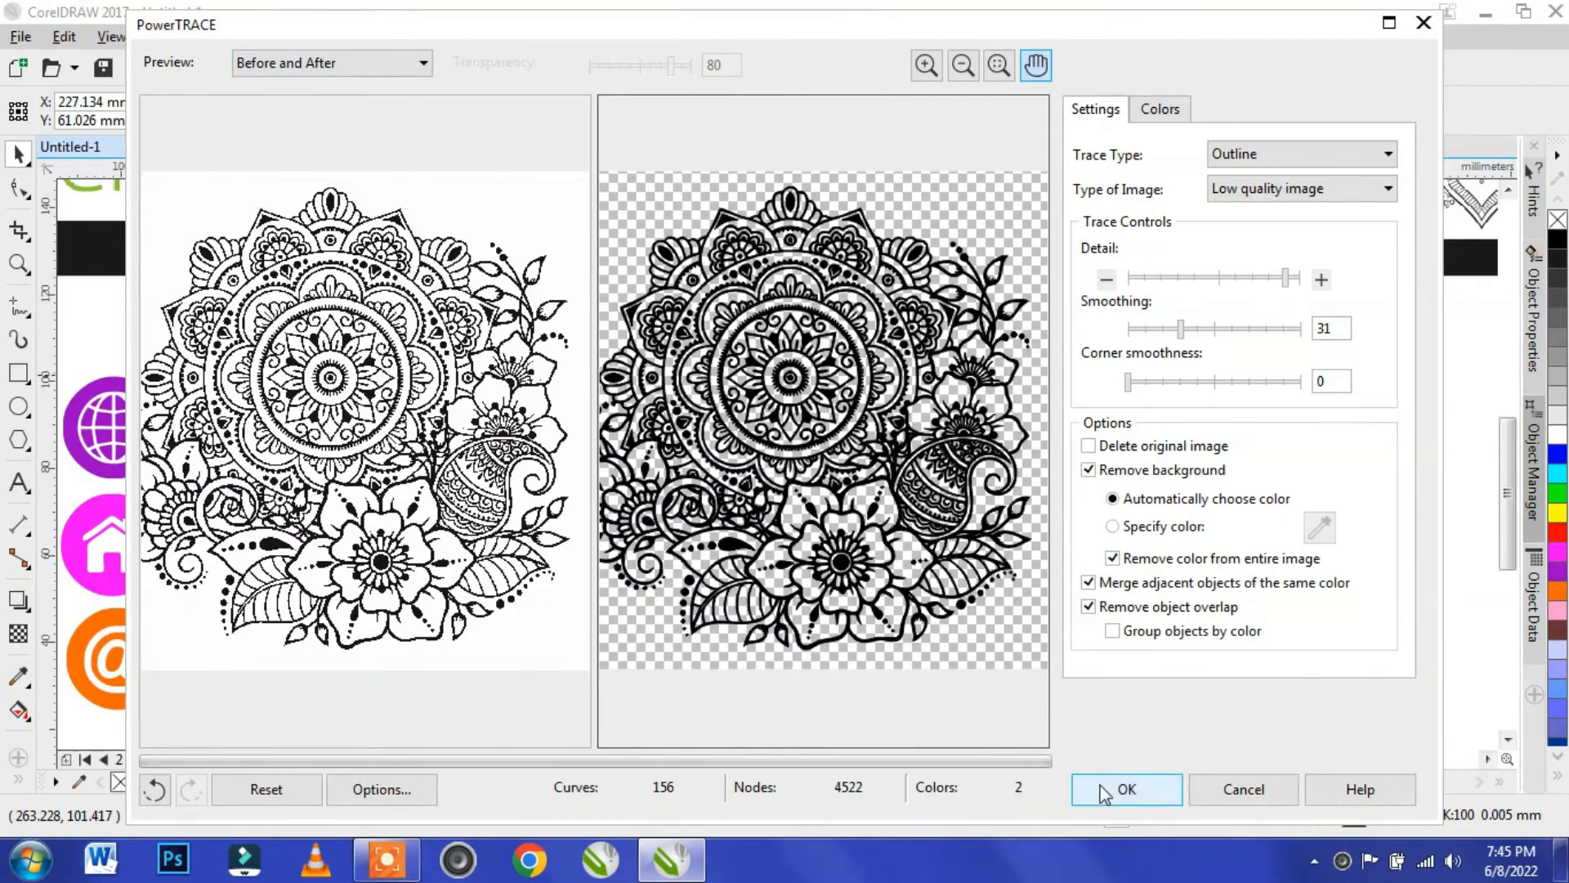
- Accept the floral mandala trace and shift it slightly aside to delete the source bitmap underneath
{"action": "left_click", "coordinate": [1105, 791]}
{"action": "mouse_move", "coordinate": [664, 556]}
{"action": "left_mouse_down"}
{"action": "mouse_move", "coordinate": [1051, 575]}
{"action": "mouse_move", "coordinate": [1093, 561]}
{"action": "mouse_move", "coordinate": [763, 578]}
{"action": "mouse_move", "coordinate": [719, 564]}
{"action": "left_mouse_up"}
{"action": "left_click", "coordinate": [756, 585]}
{"action": "key", "text": "Delete"}
{"action": "left_click", "coordinate": [1108, 572]}
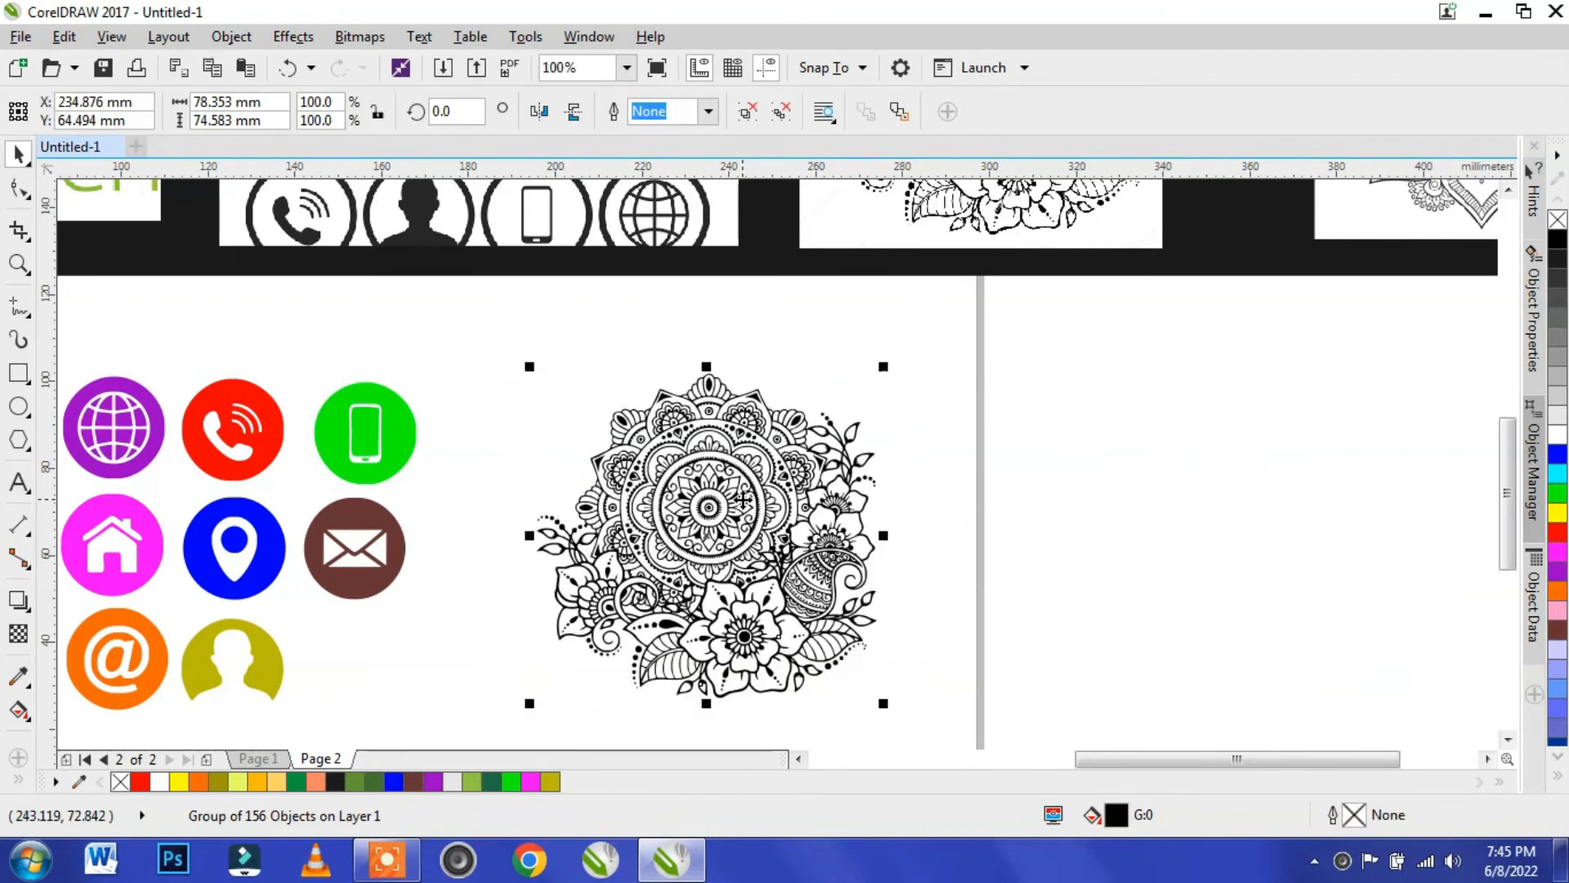
- Ungroup the traced floral mandala and weld all its pieces into a single curve
{"action": "right_click", "coordinate": [742, 501]}
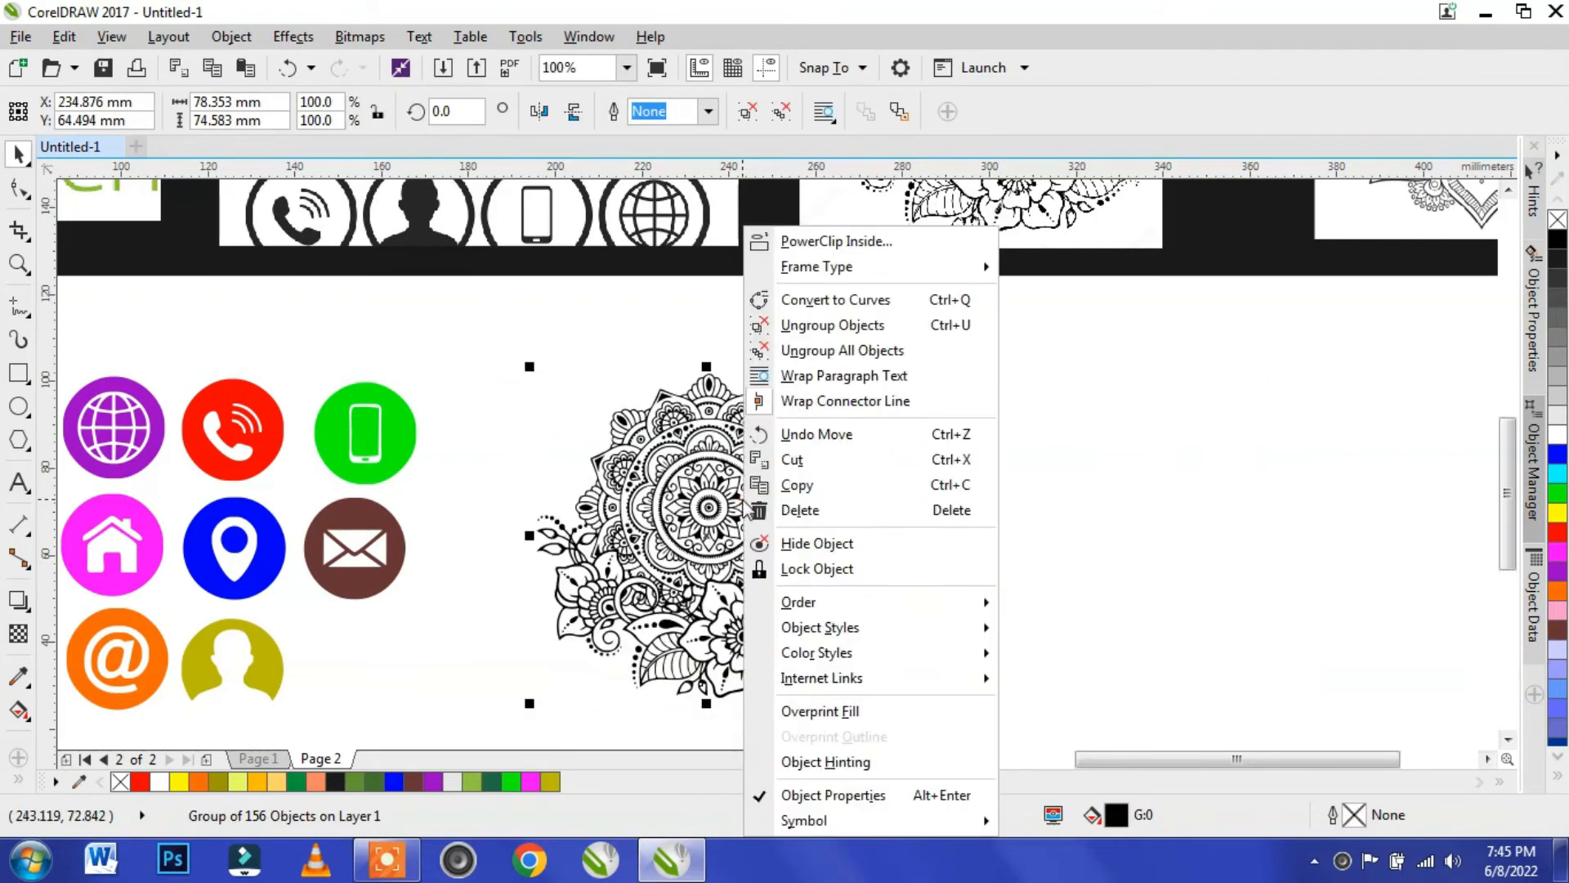
{"action": "left_click", "coordinate": [825, 327]}
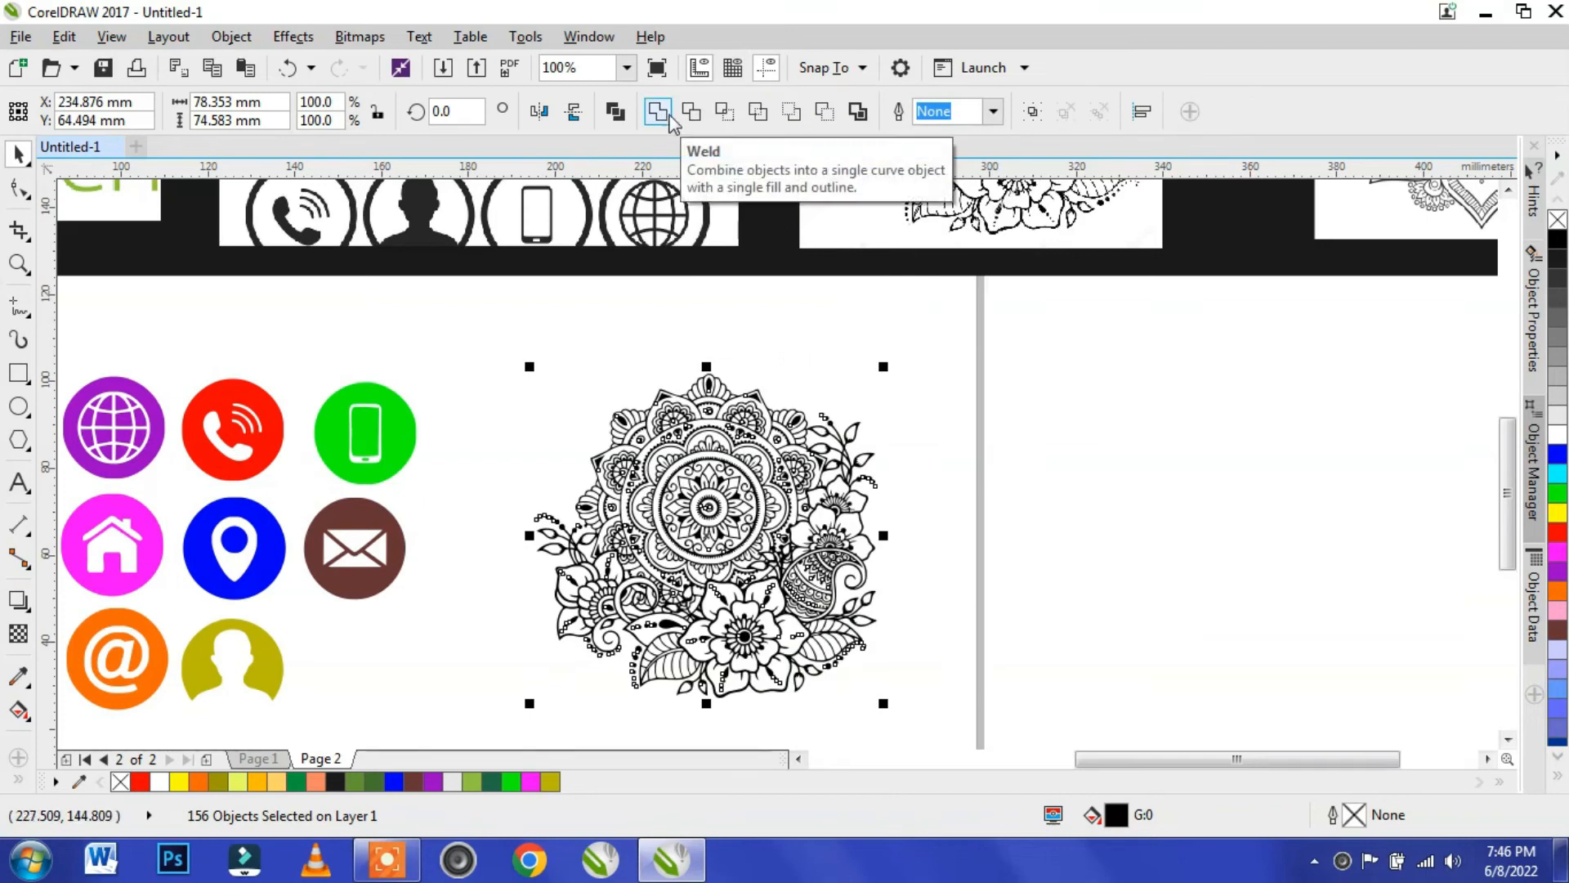
{"action": "left_click", "coordinate": [666, 113]}
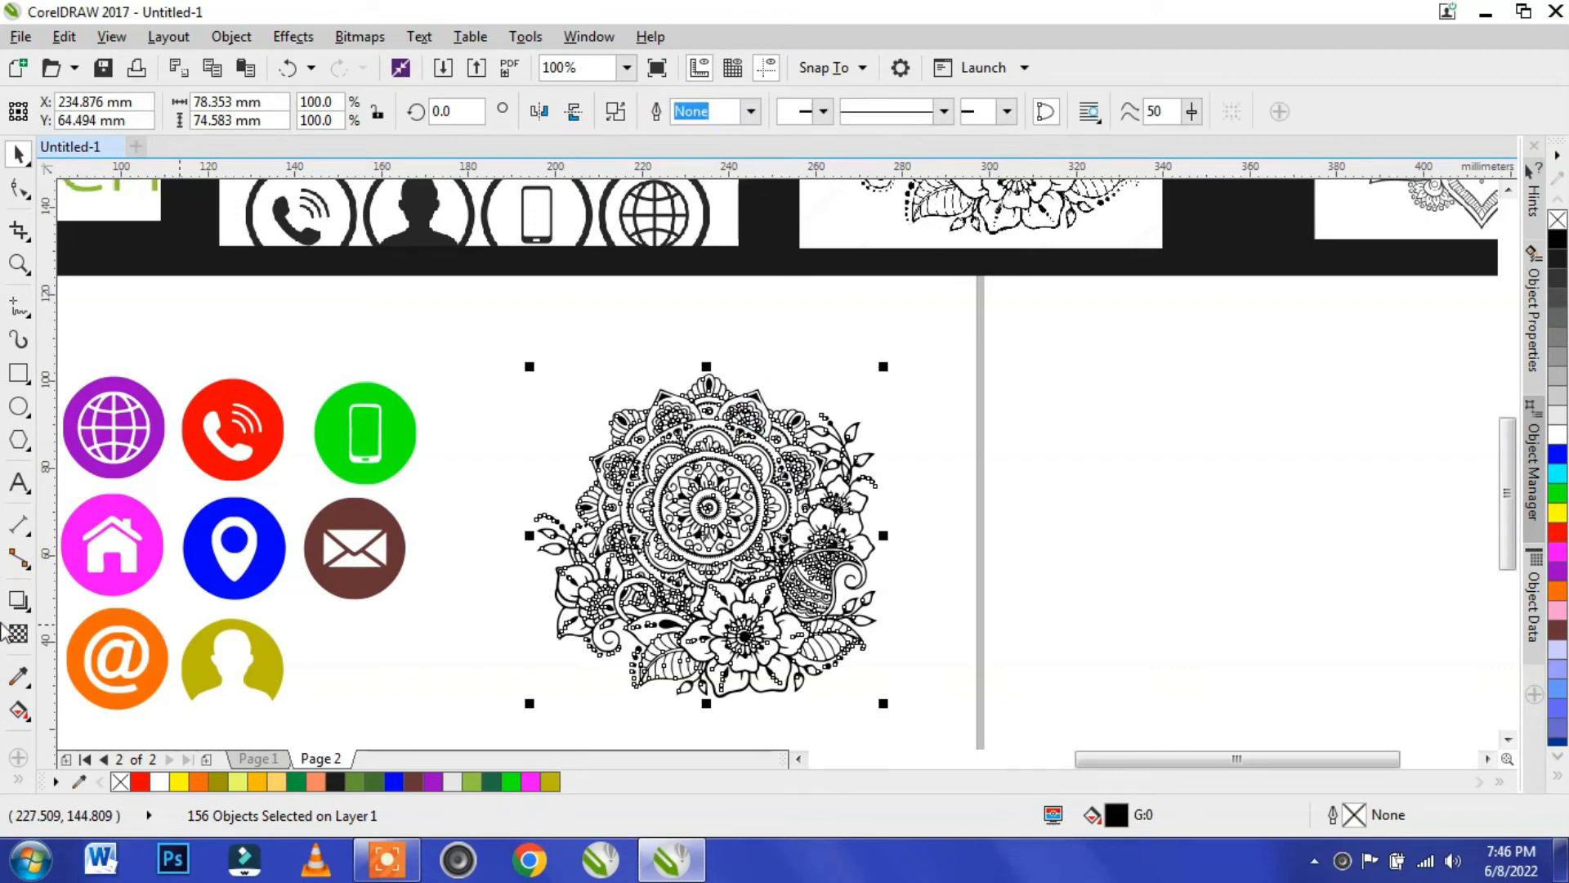
- Fill the welded floral mandala with orange and shift it slightly farther away from the contact icons
{"action": "left_click", "coordinate": [1558, 590]}
{"action": "left_click", "coordinate": [1139, 586]}
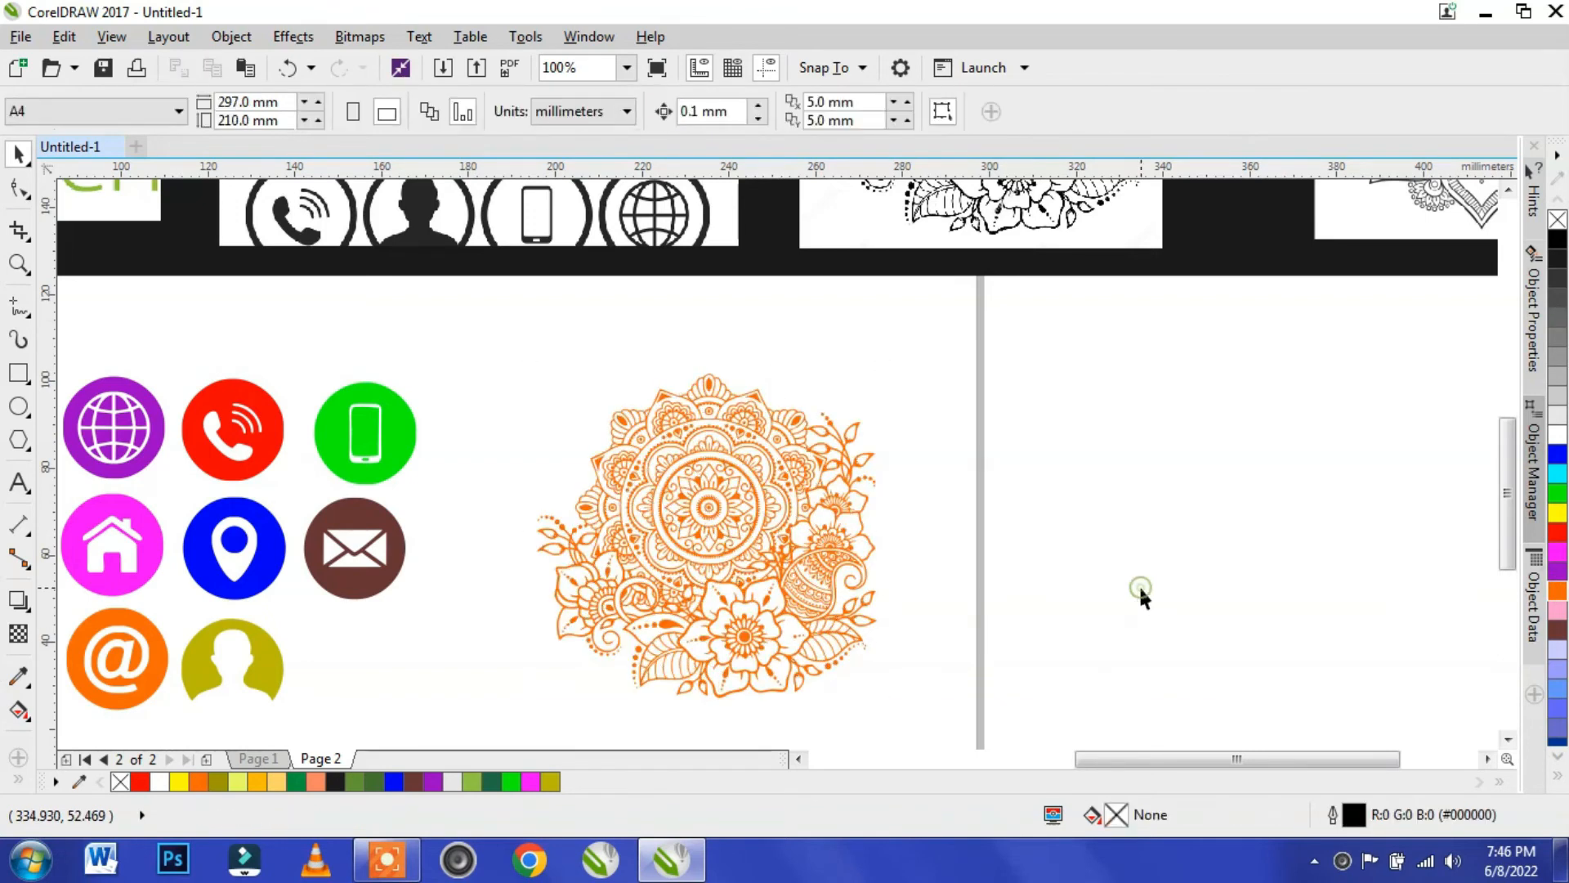
{"action": "left_click_drag", "start_coordinate": [674, 533], "coordinate": [760, 551]}
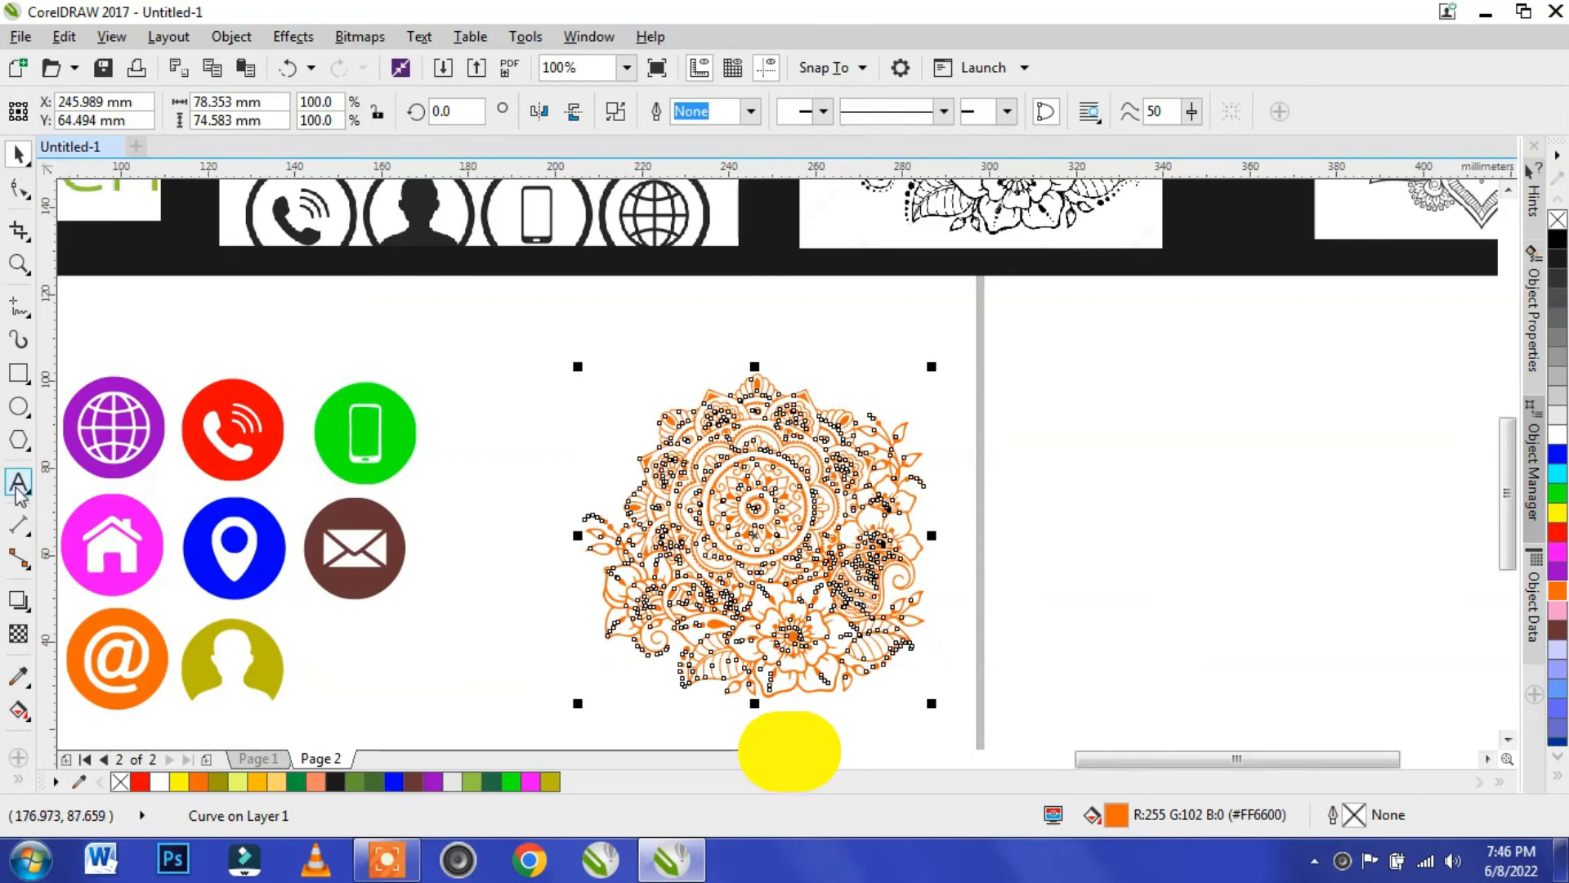
- Draw a rectangle about 103 x 89 mm around the floral mandala and fill it with black
{"action": "left_click", "coordinate": [17, 376]}
{"action": "left_click_drag", "start_coordinate": [536, 348], "coordinate": [984, 731]}
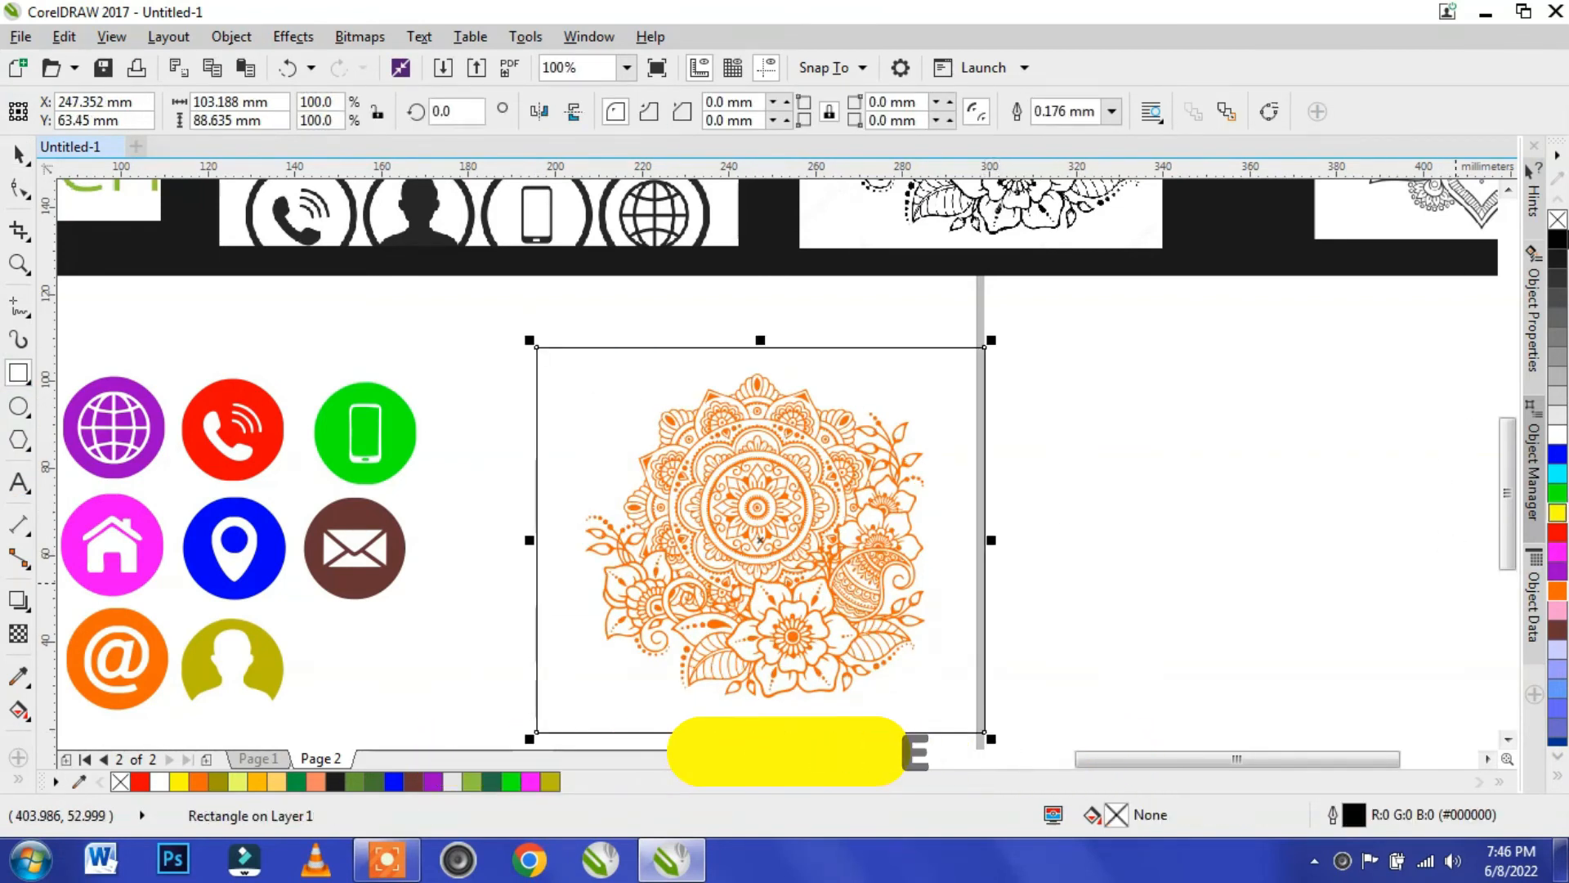
{"action": "left_click", "coordinate": [1558, 242]}
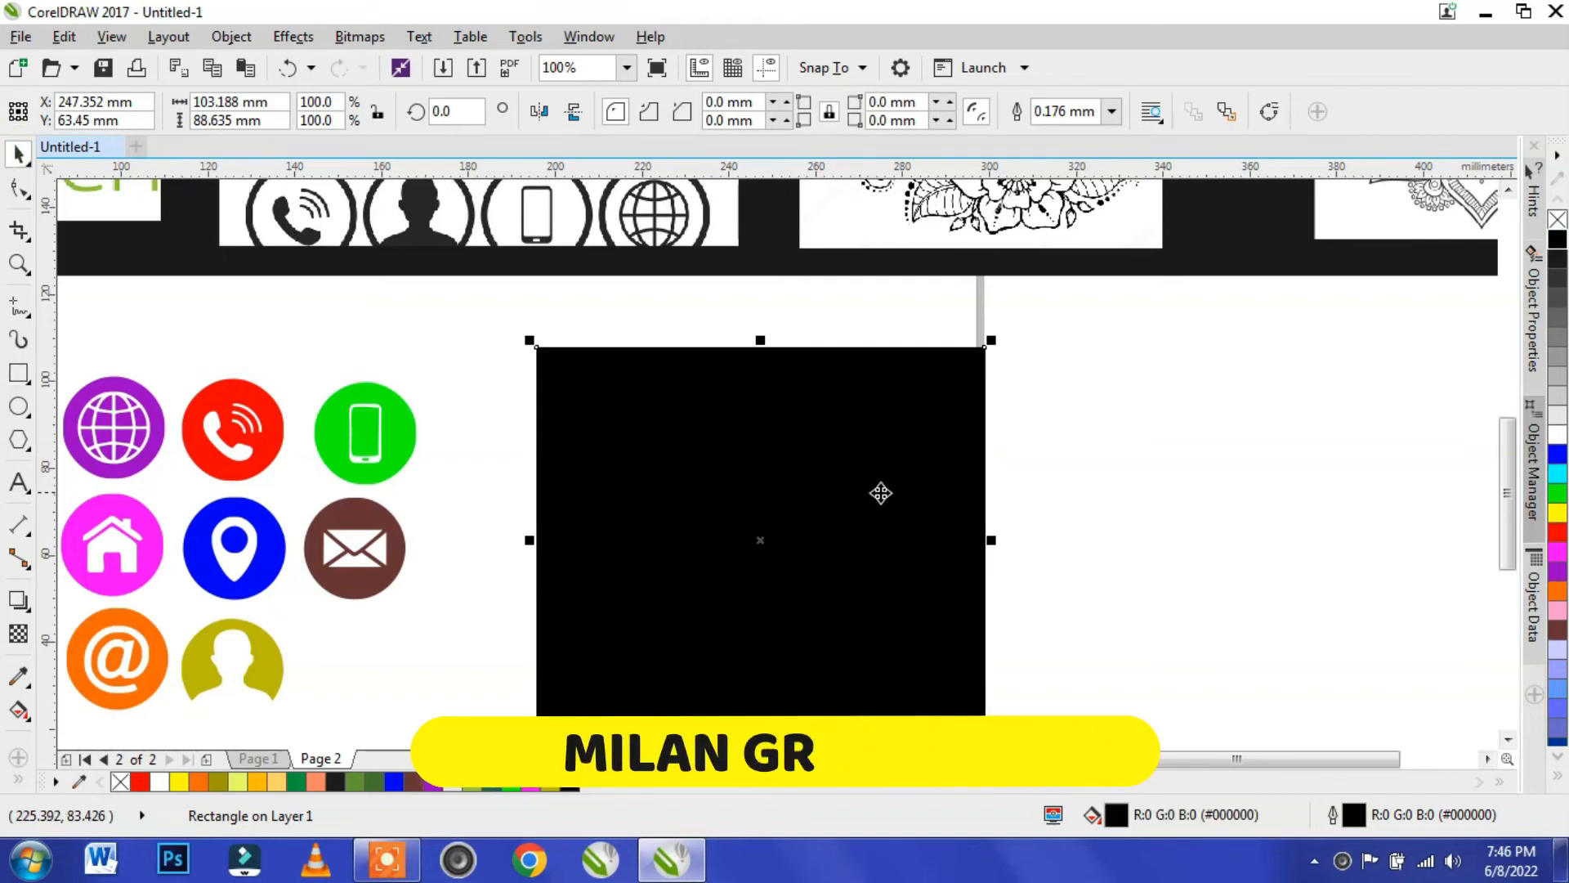
- Send the black rectangle to the back of the layer as the orange mandala's backdrop
{"action": "right_click", "coordinate": [881, 493]}
{"action": "mouse_move", "coordinate": [932, 575]}
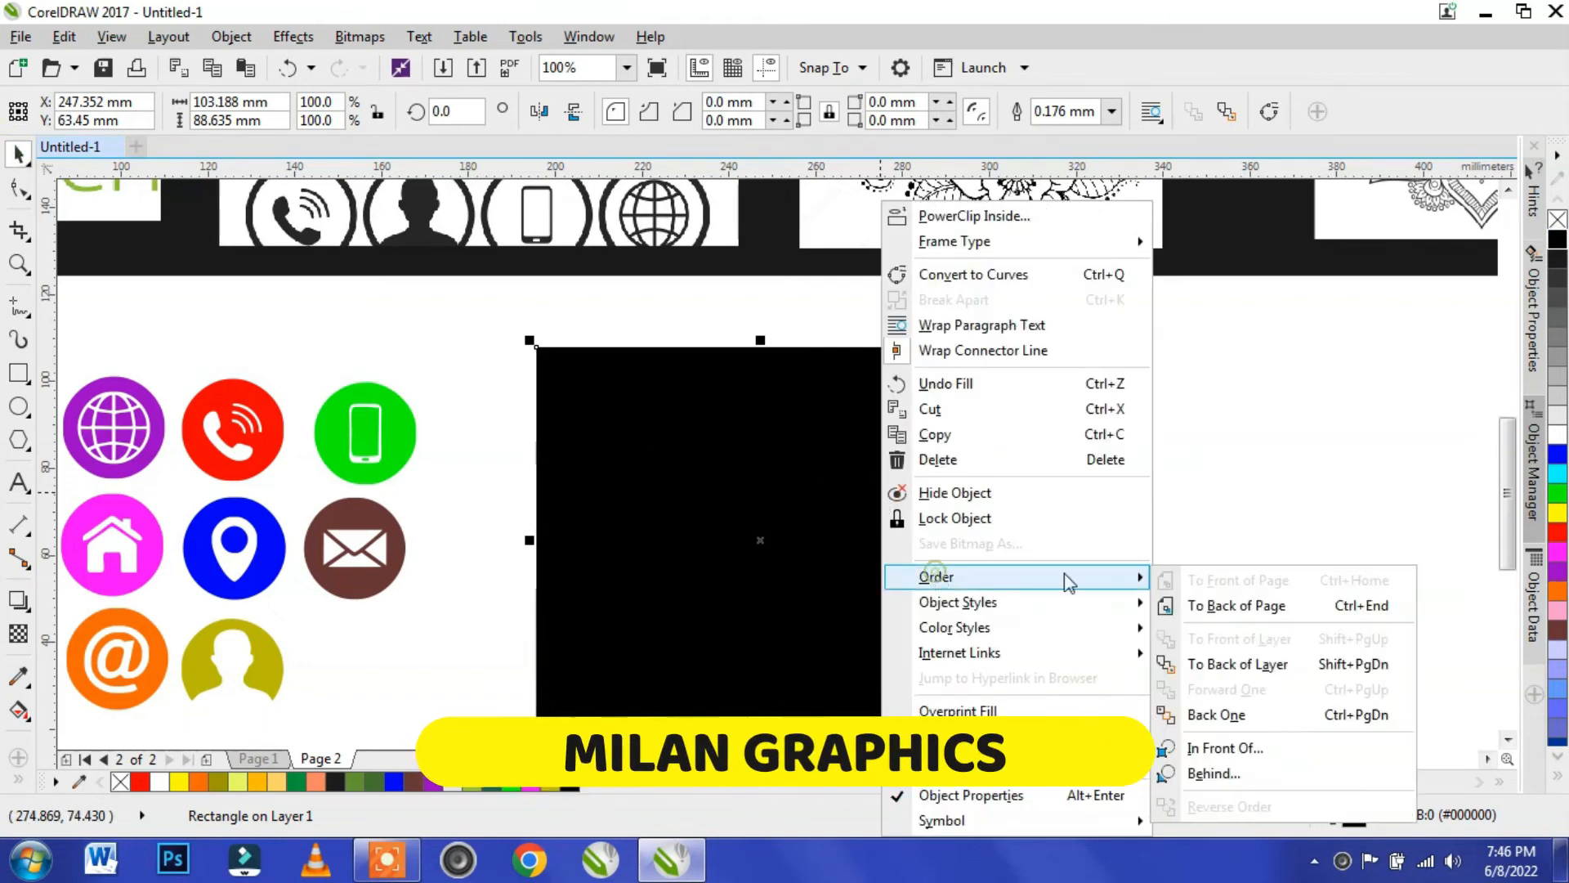
{"action": "left_click", "coordinate": [1236, 664]}
{"action": "left_click", "coordinate": [1164, 597]}
{"action": "scroll", "coordinate": [783, 503], "scroll_direction": "up", "scroll_amount": 3}
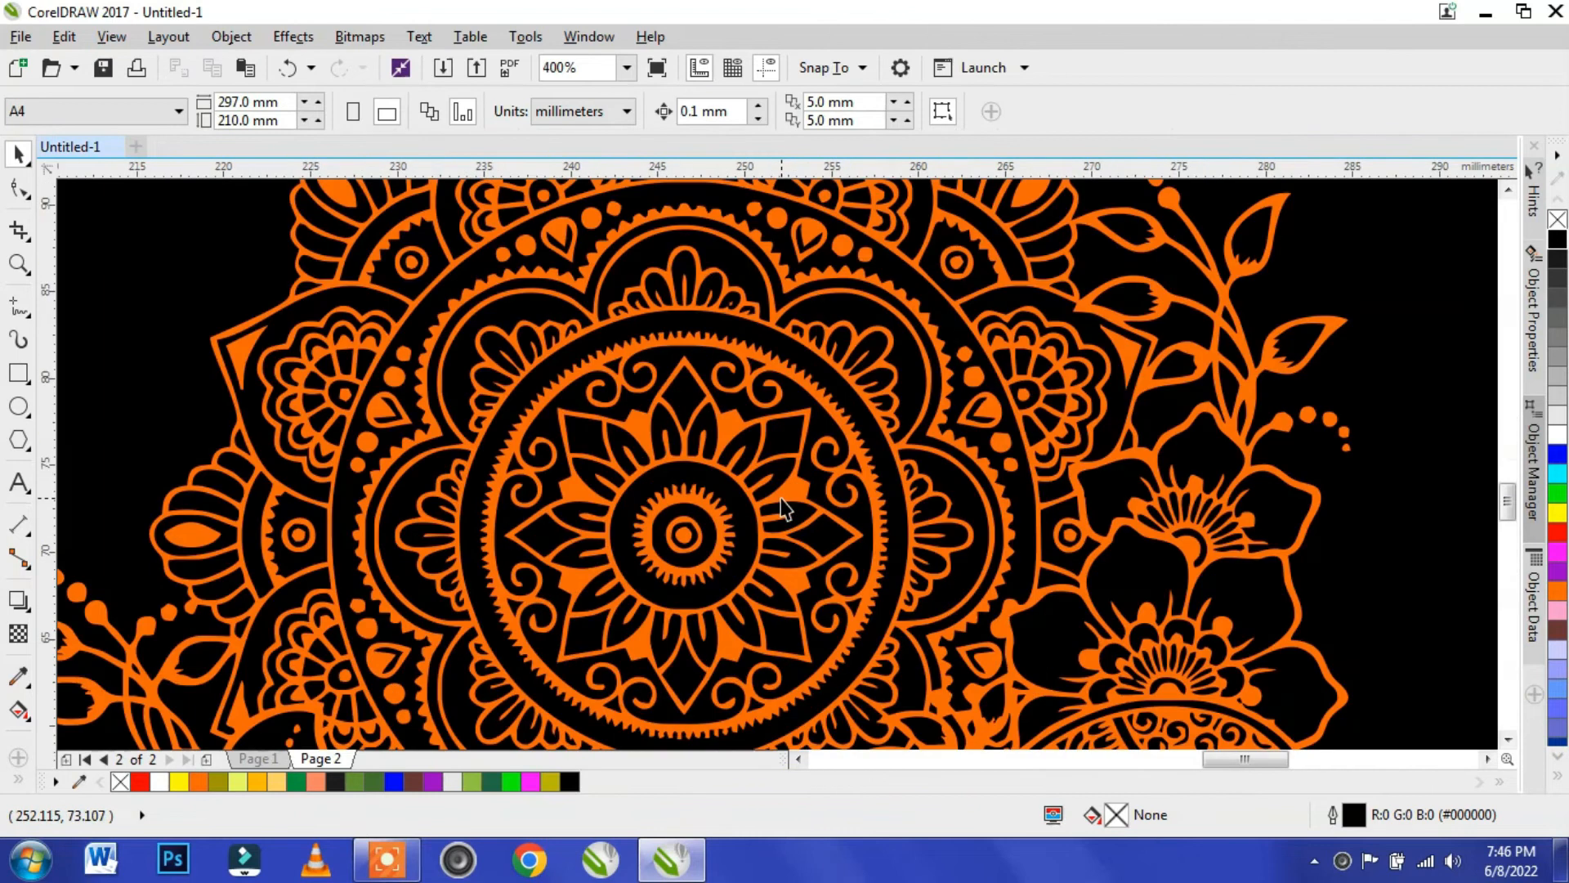
{"action": "scroll", "coordinate": [783, 507], "scroll_direction": "down", "scroll_amount": 3}
- Apply a linear gradient fill from orange to white horizontally across the floral mandala
{"action": "left_click", "coordinate": [783, 513]}
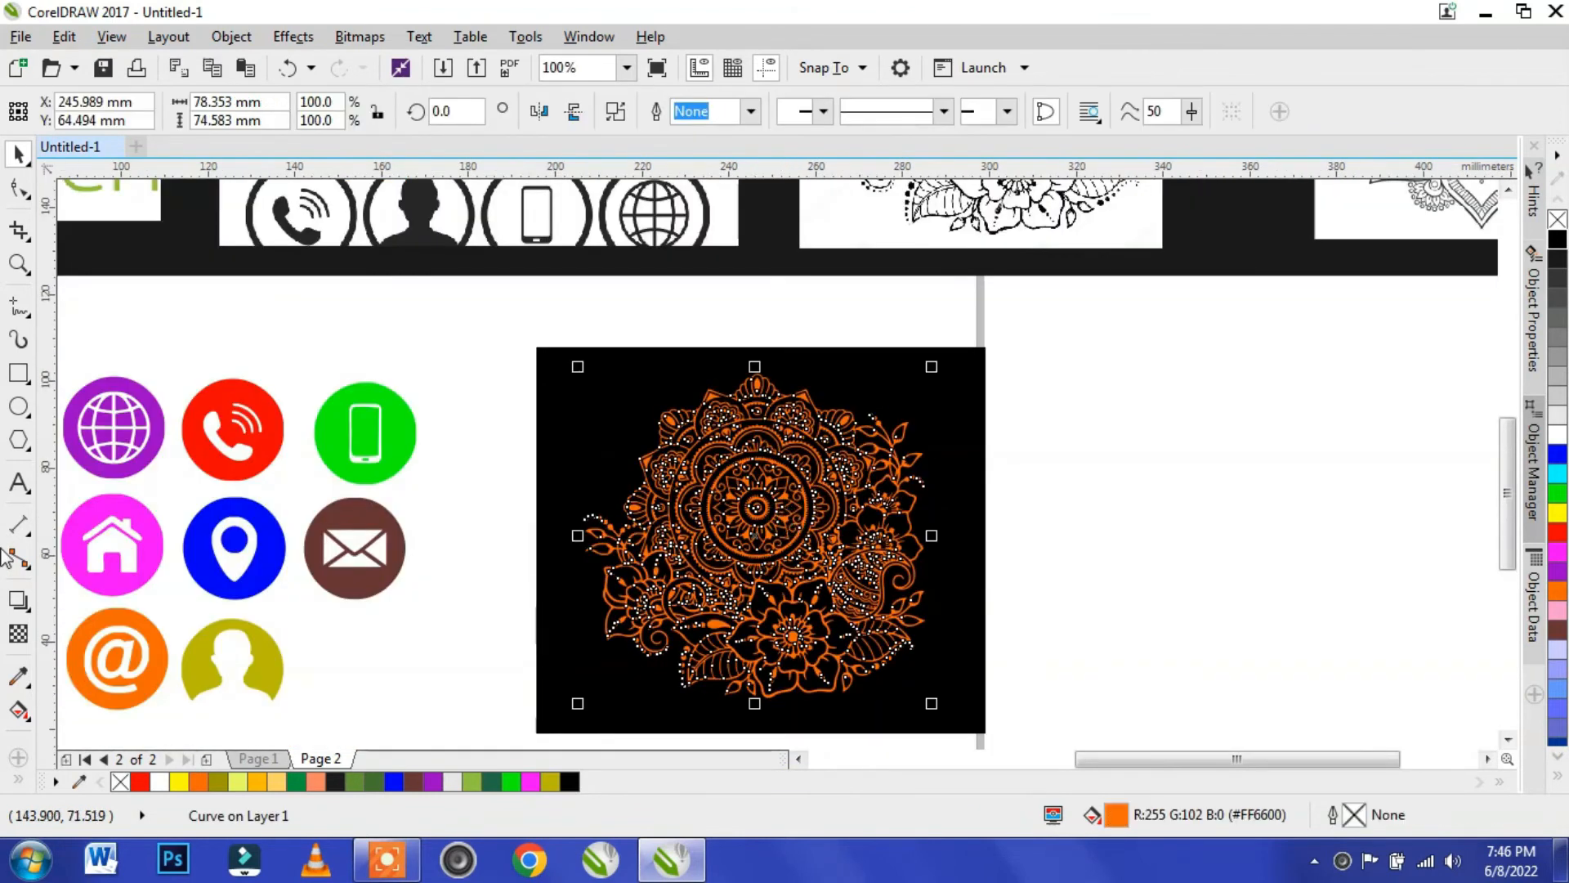
{"action": "left_click", "coordinate": [18, 709]}
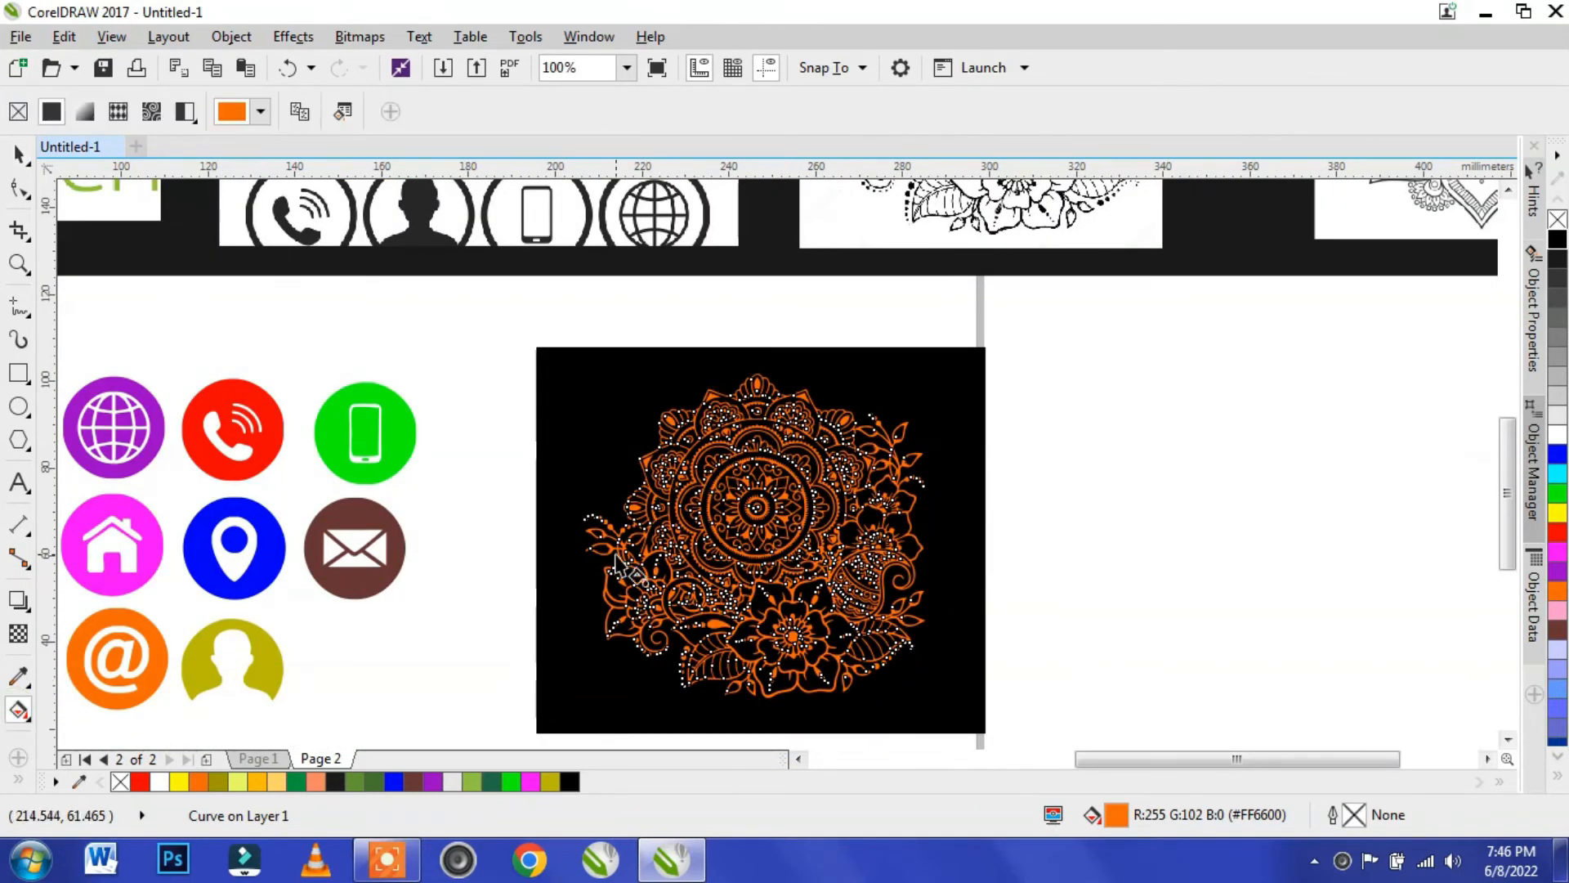
{"action": "left_click_drag", "start_coordinate": [591, 541], "coordinate": [910, 534]}
{"action": "left_click", "coordinate": [18, 153]}
{"action": "left_click", "coordinate": [1180, 603]}
{"action": "scroll", "coordinate": [800, 558], "scroll_direction": "up", "scroll_amount": 2}
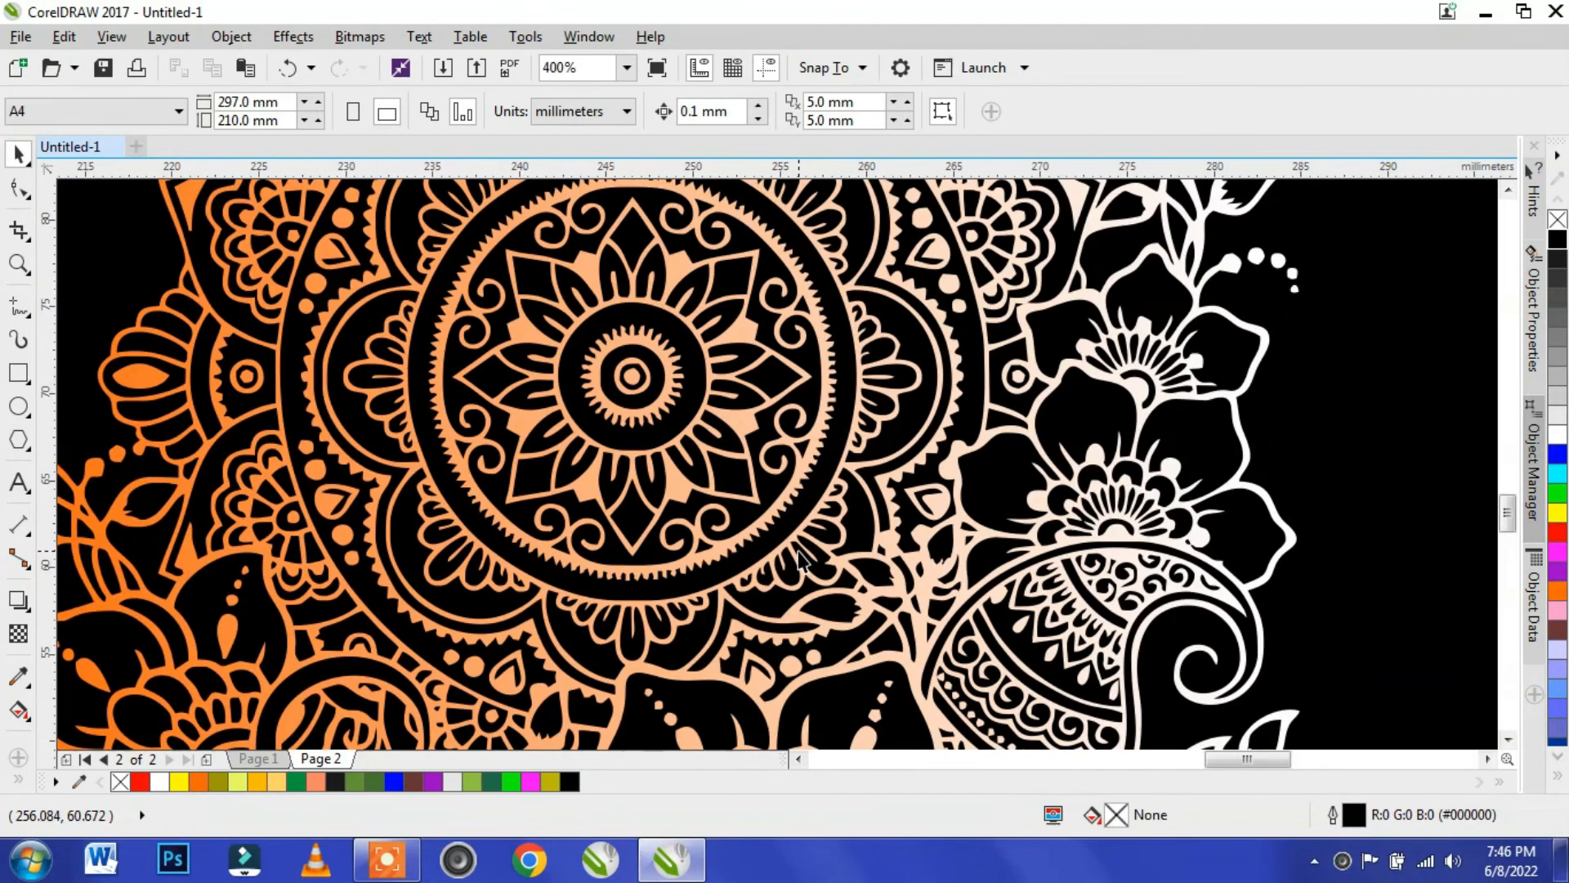
{"action": "scroll", "coordinate": [799, 558], "scroll_direction": "down", "scroll_amount": 3}
{"action": "scroll", "coordinate": [927, 323], "scroll_direction": "up", "scroll_amount": 1}
{"action": "scroll", "coordinate": [924, 327], "scroll_direction": "down", "scroll_amount": 1}
- Move the round mandala bitmap down beside the black backdrop and convert it to a 300 dpi grayscale bitmap
{"action": "left_click_drag", "start_coordinate": [1142, 372], "coordinate": [1011, 547]}
{"action": "scroll", "coordinate": [1259, 601], "scroll_direction": "up", "scroll_amount": 1}
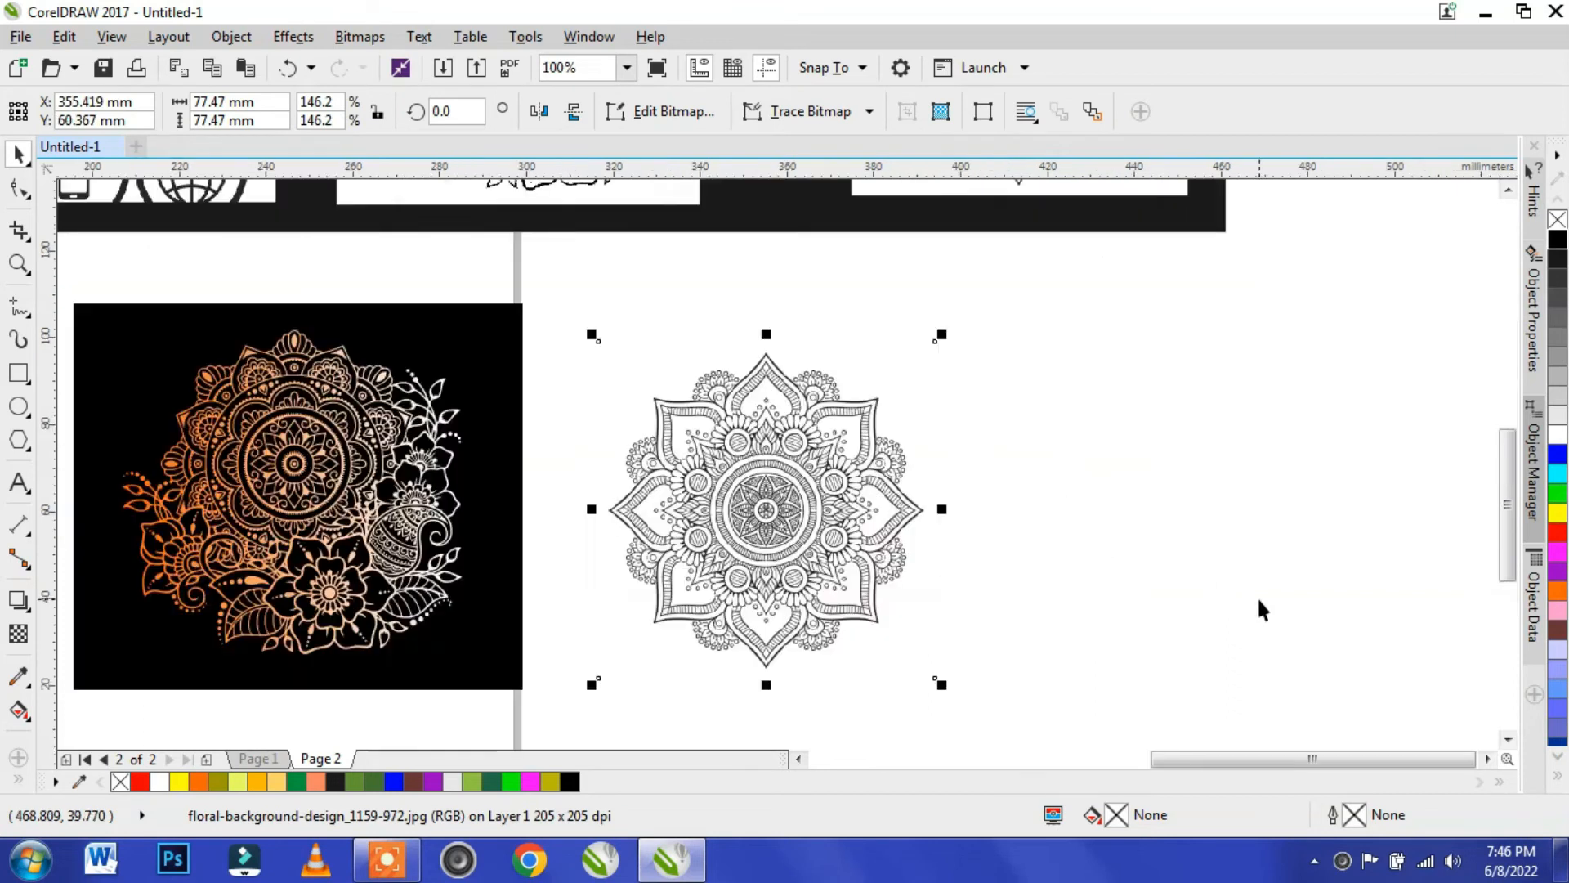
{"action": "left_click", "coordinate": [359, 36]}
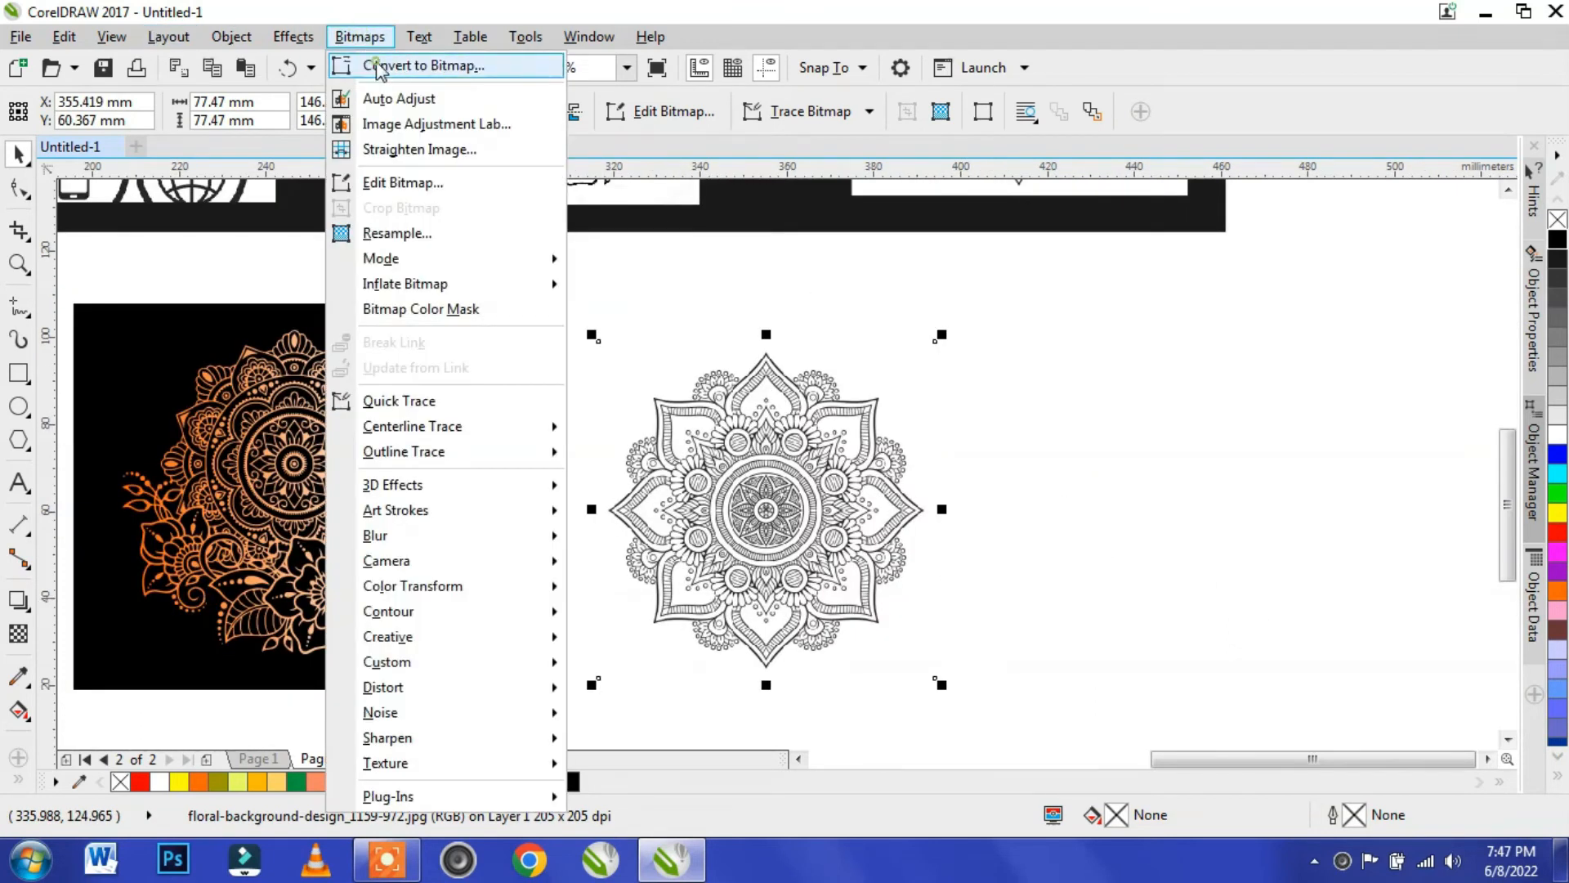
{"action": "left_click", "coordinate": [375, 61]}
{"action": "left_click", "coordinate": [718, 550]}
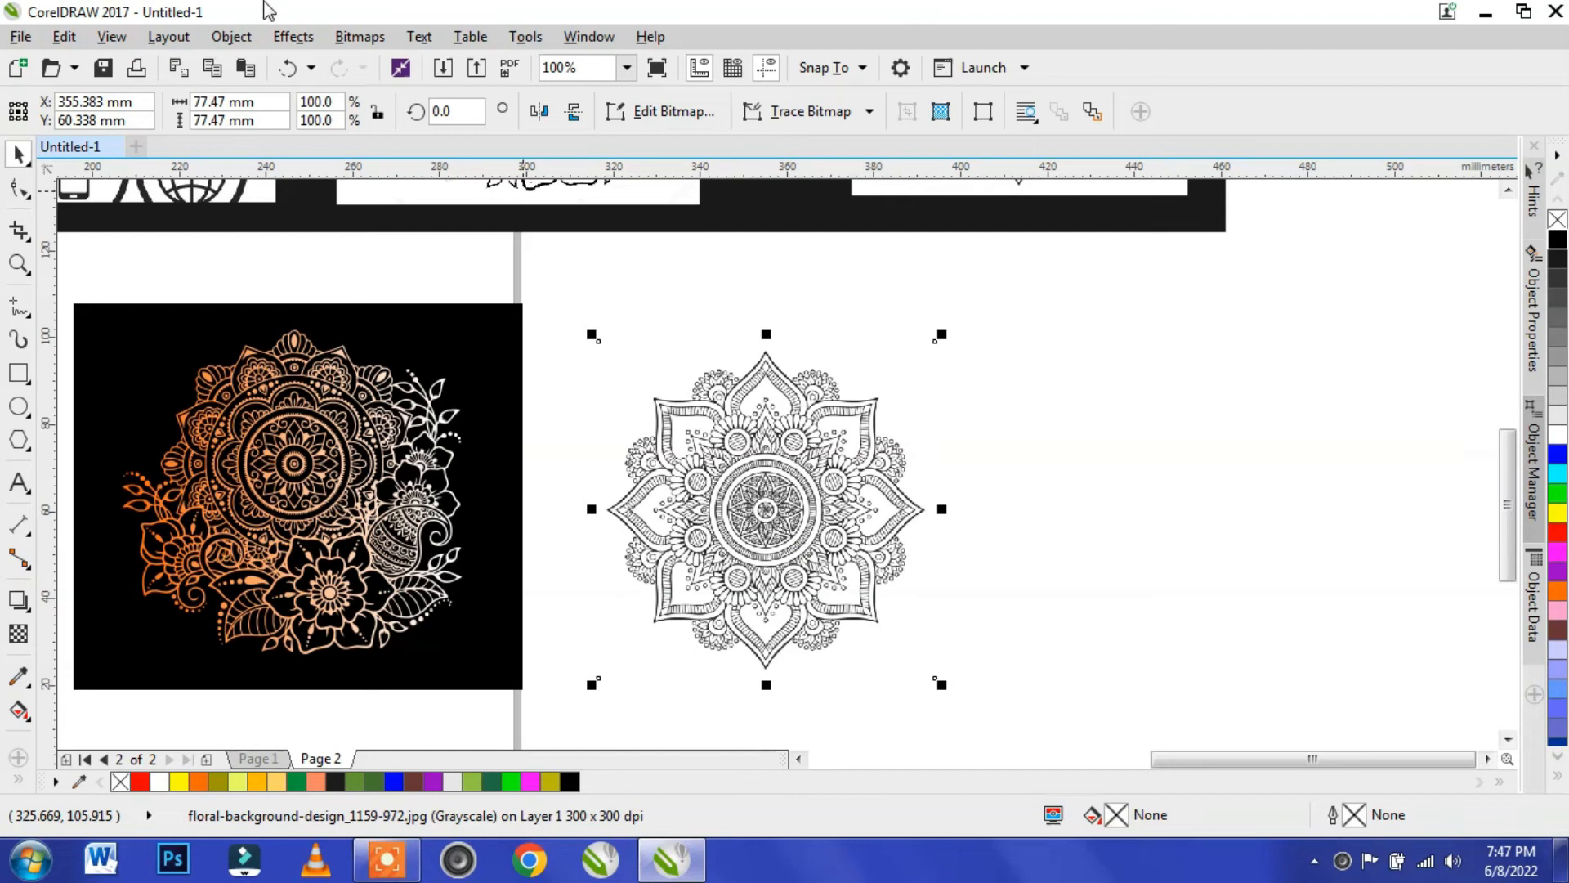
- Lower the gamma of the grayscale round mandala to darken its lines
{"action": "left_click", "coordinate": [291, 35]}
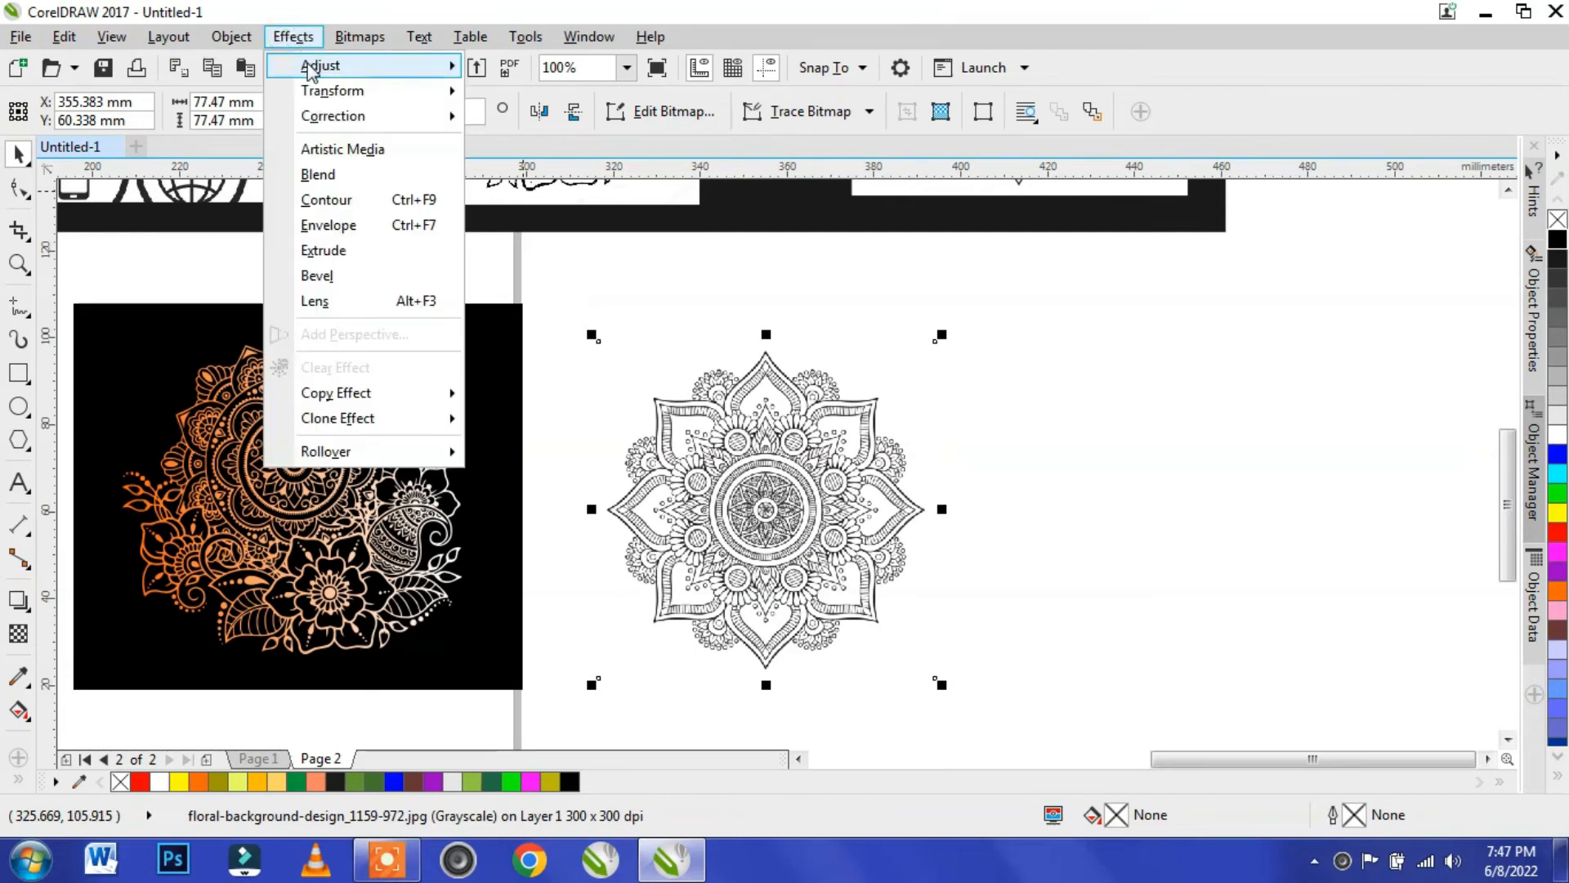
{"action": "mouse_move", "coordinate": [343, 65]}
{"action": "left_click", "coordinate": [523, 238]}
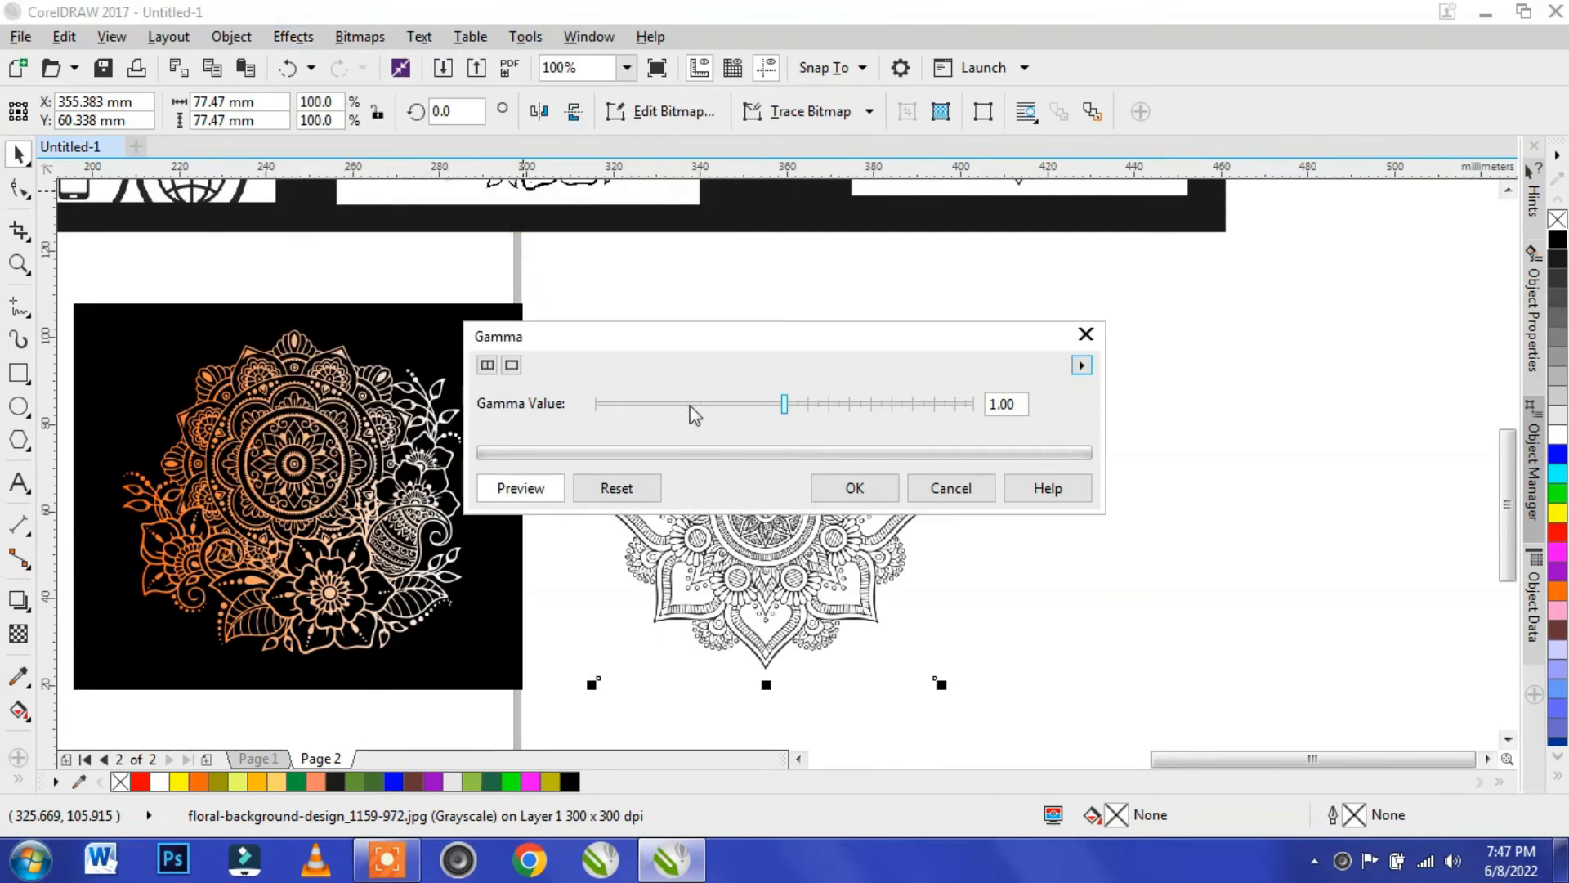
{"action": "left_click_drag", "start_coordinate": [695, 414], "coordinate": [659, 415]}
{"action": "left_click", "coordinate": [854, 488]}
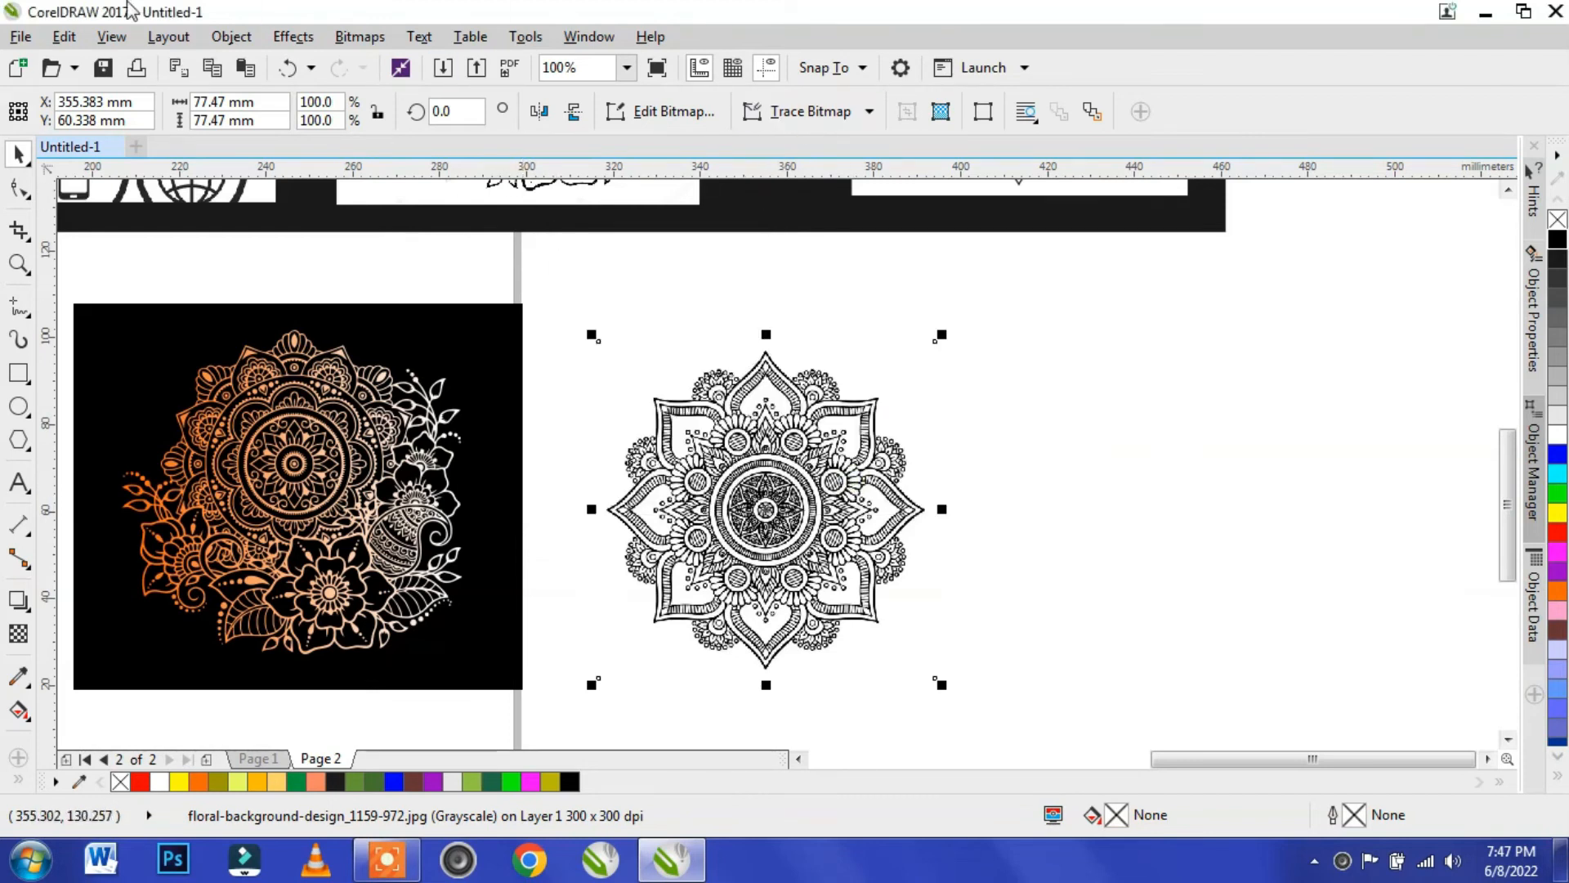
- Convert the round mandala bitmap to 1-bit black and white mode
{"action": "left_click", "coordinate": [360, 37]}
{"action": "mouse_move", "coordinate": [384, 258]}
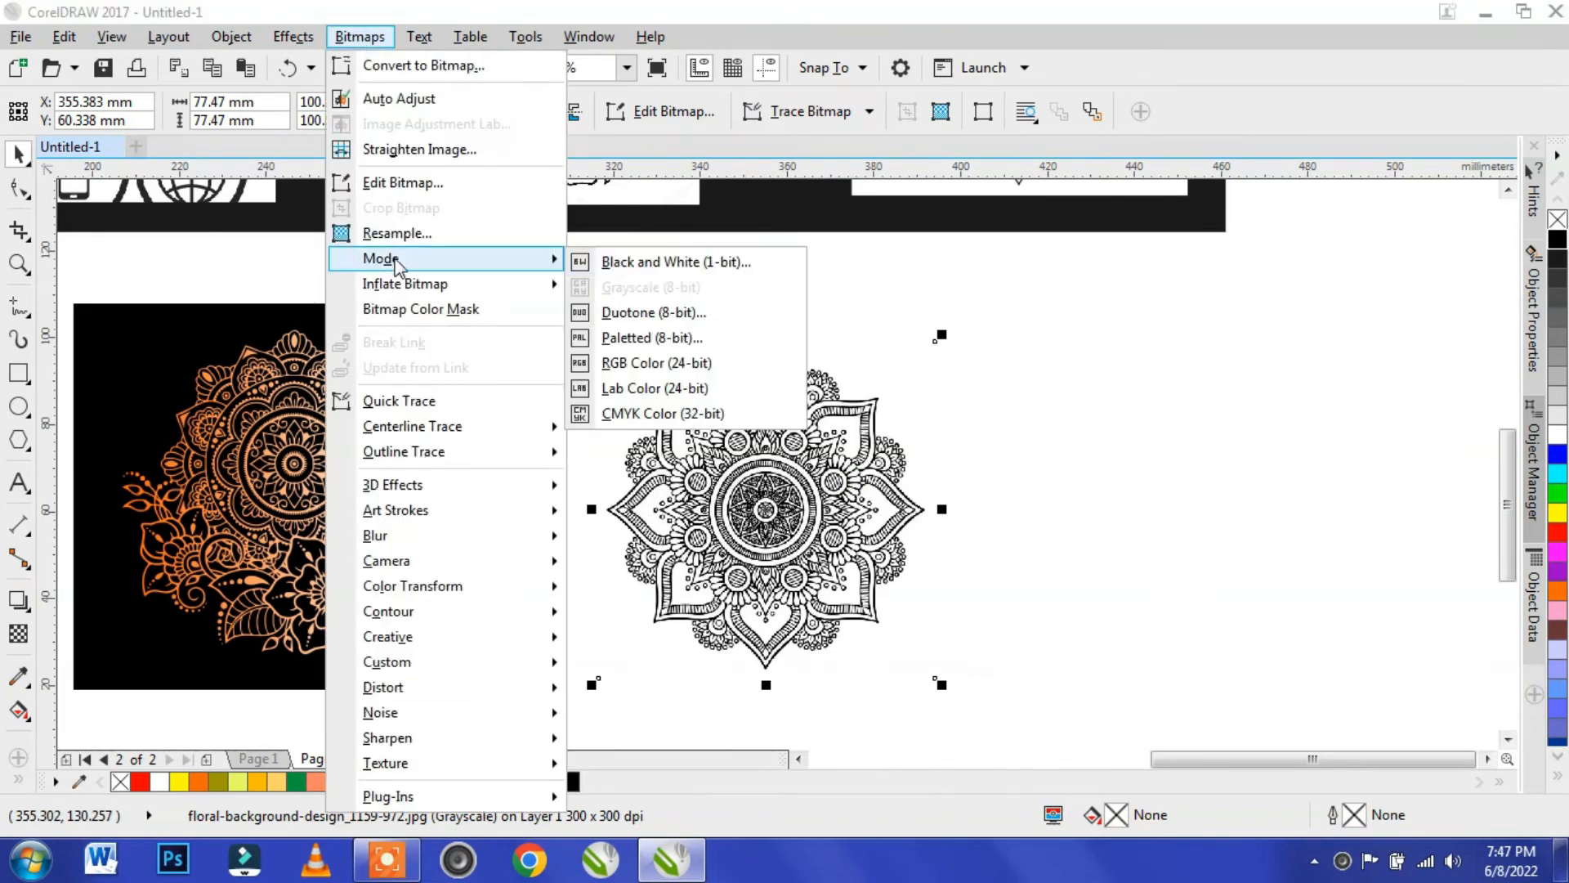
{"action": "left_click", "coordinate": [654, 259]}
{"action": "left_click", "coordinate": [842, 672]}
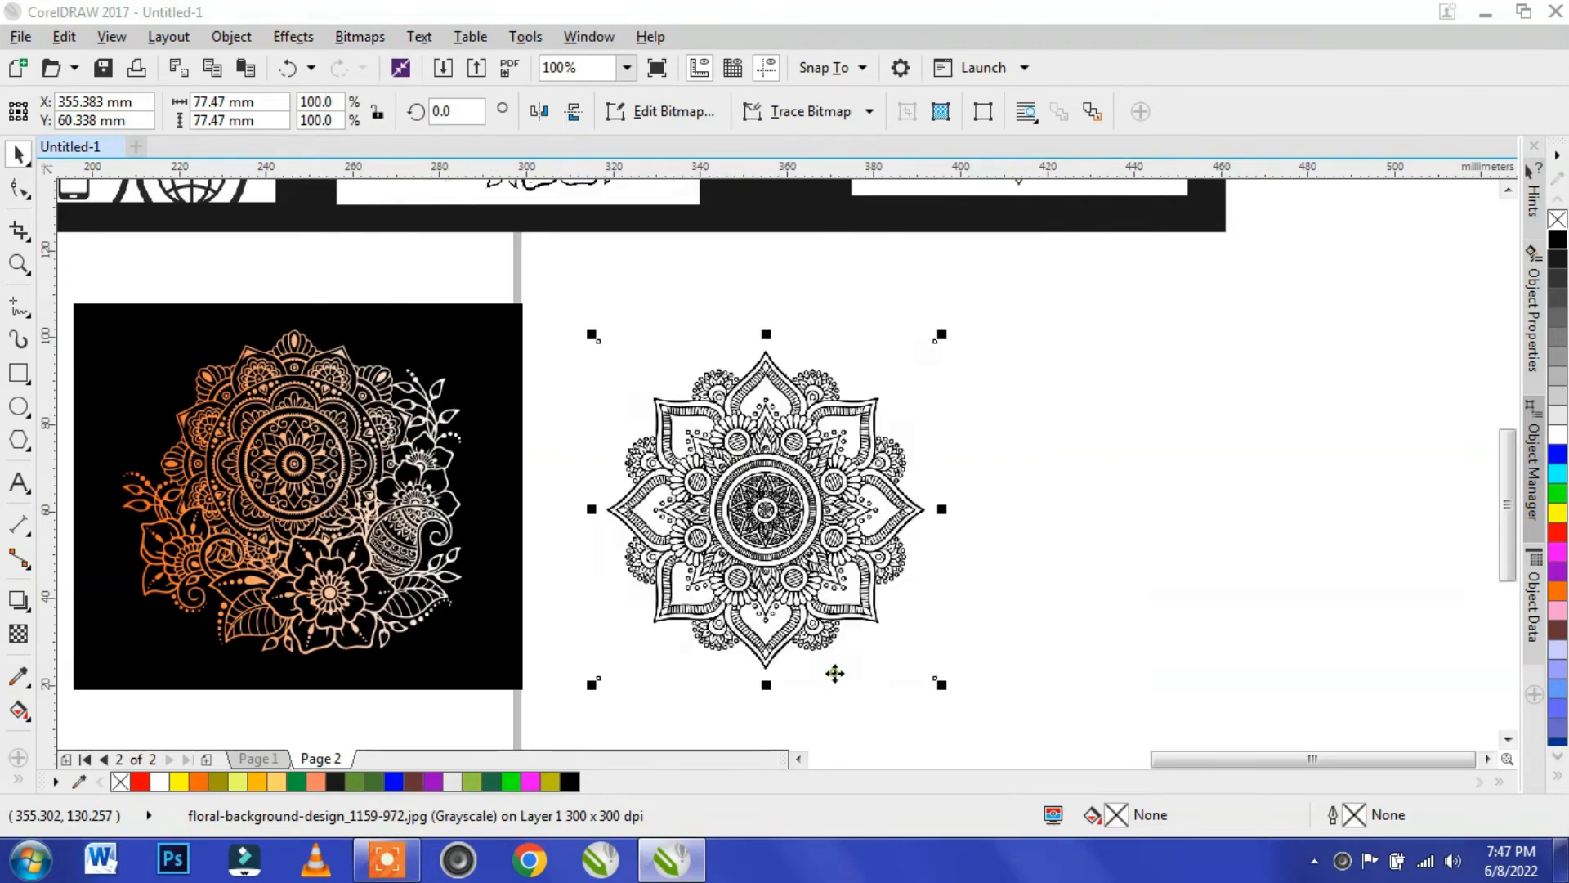
- Start an outline trace of the monochrome round mandala as a low quality image, allowing the bitmap to be reduced
{"action": "left_click", "coordinate": [809, 110]}
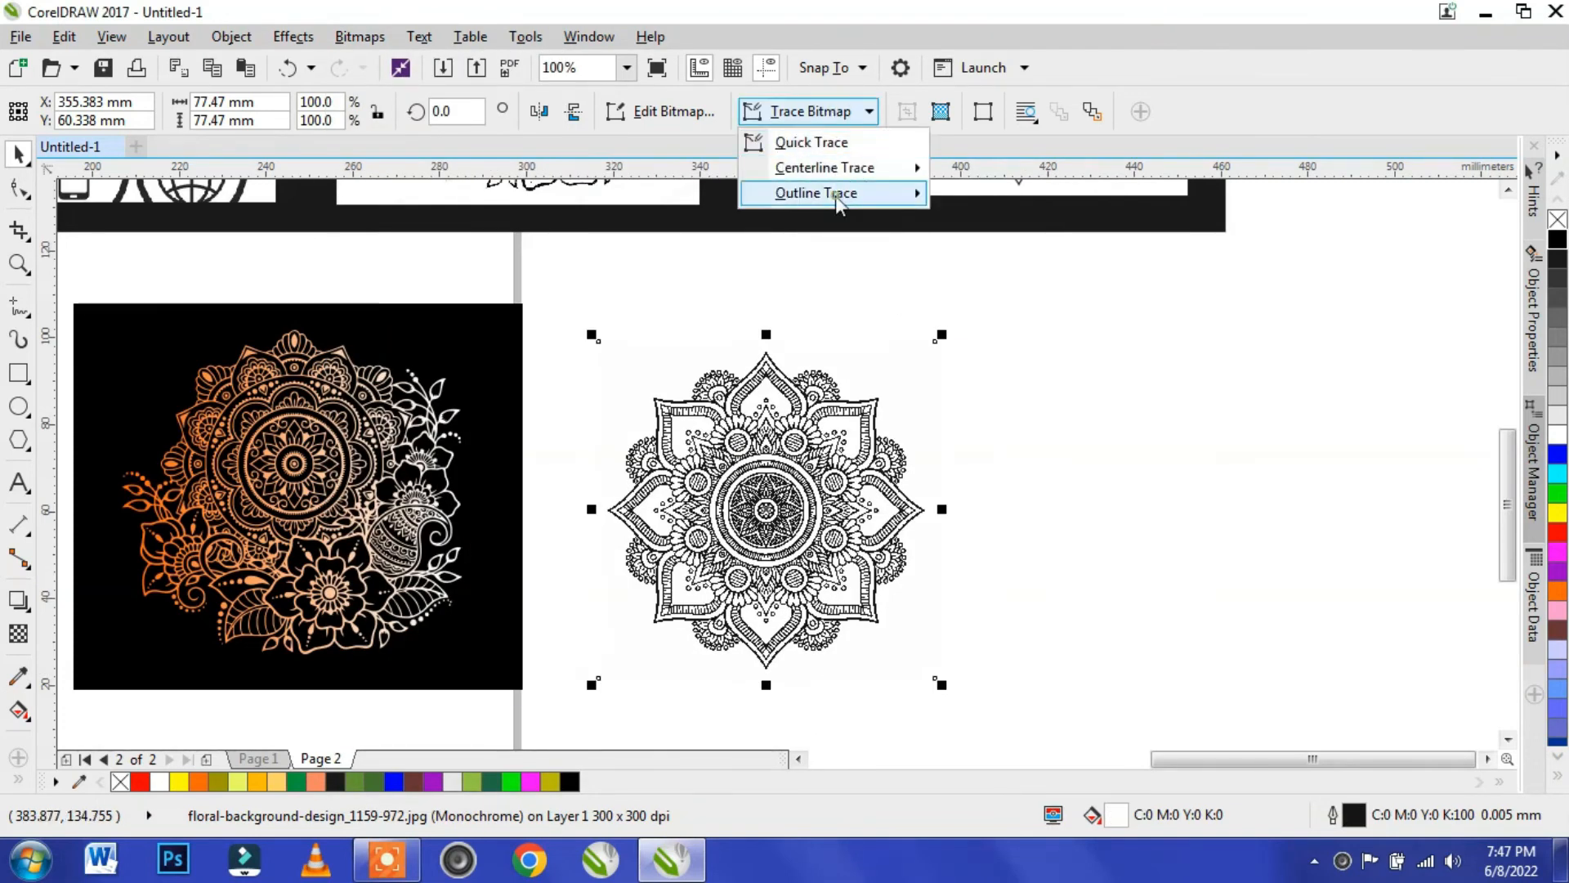
{"action": "mouse_move", "coordinate": [916, 193]}
{"action": "left_click", "coordinate": [1029, 297]}
{"action": "left_click", "coordinate": [472, 427]}
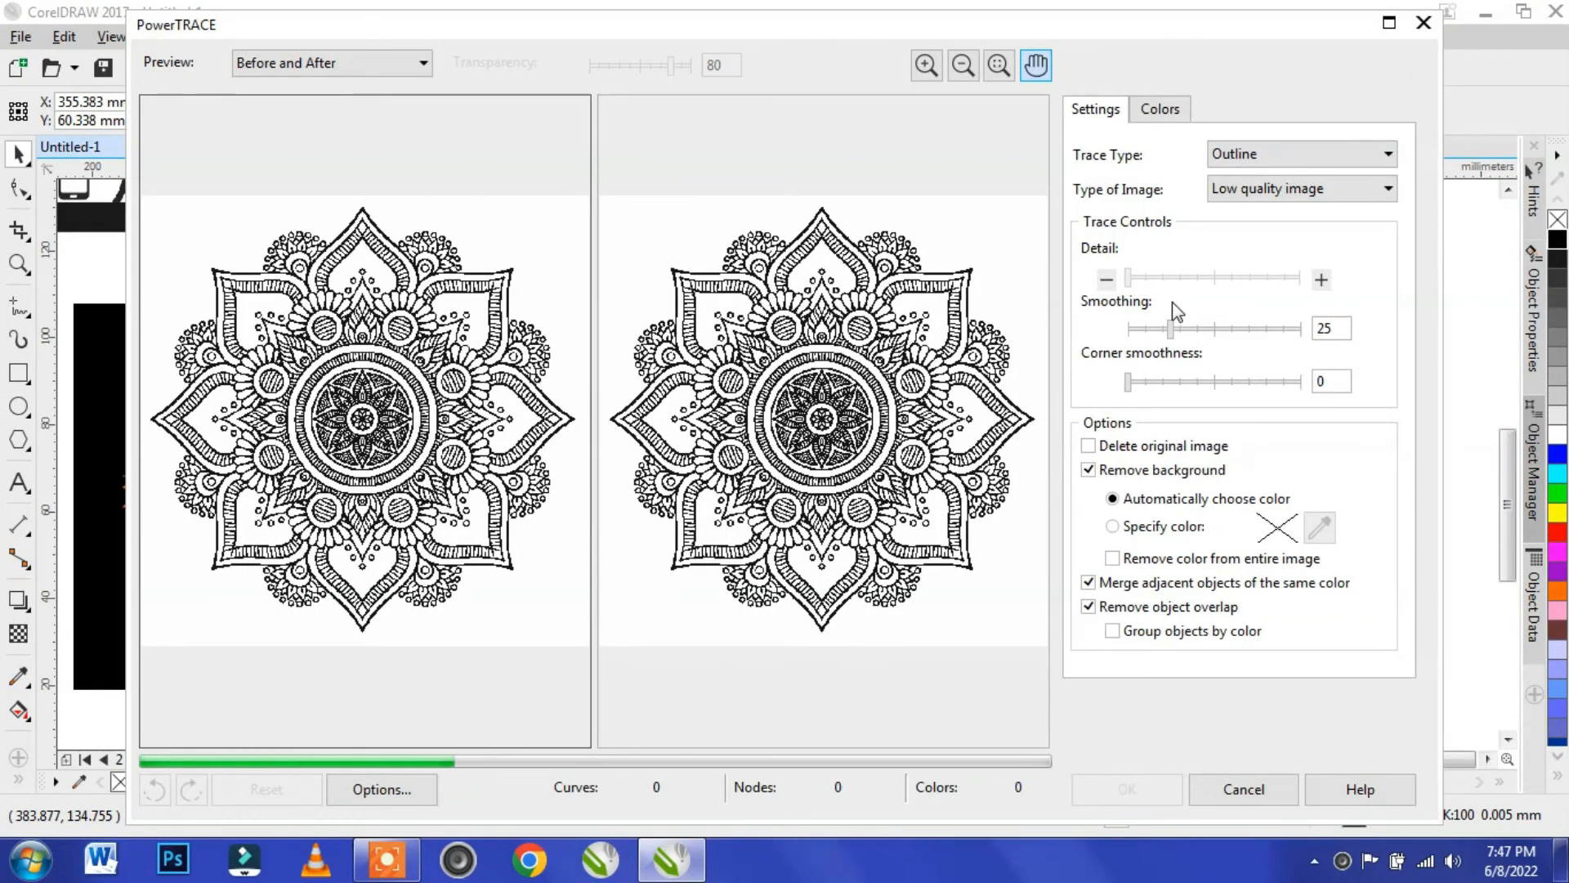
- Raise the trace detail to a high level and remove the background color from the entire image
{"action": "left_click_drag", "start_coordinate": [1218, 279], "coordinate": [1284, 279]}
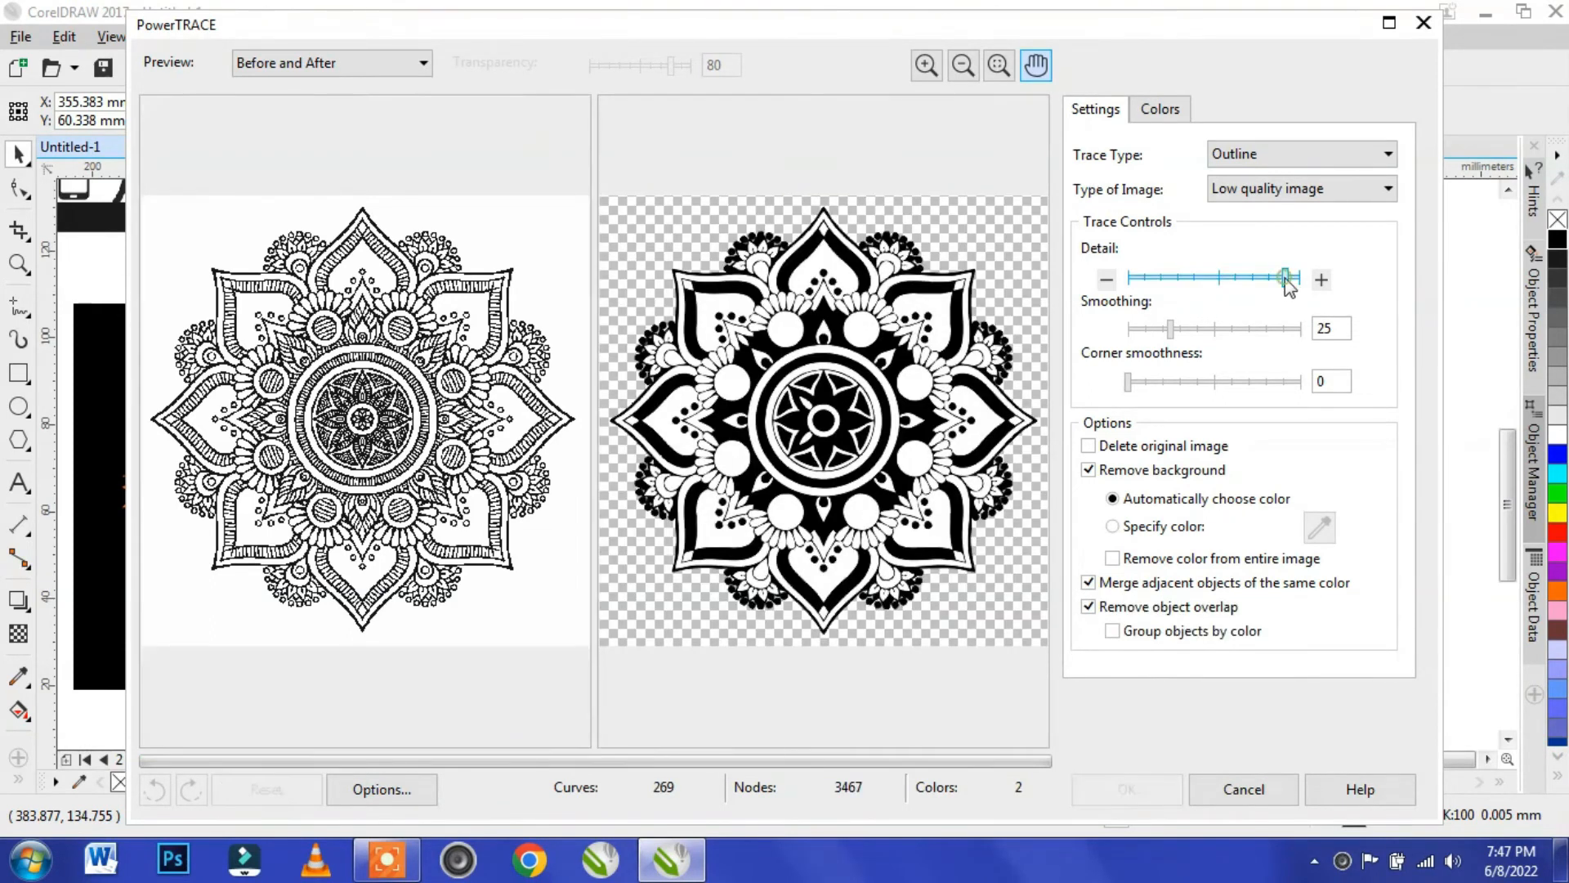
{"action": "left_click", "coordinate": [1113, 561]}
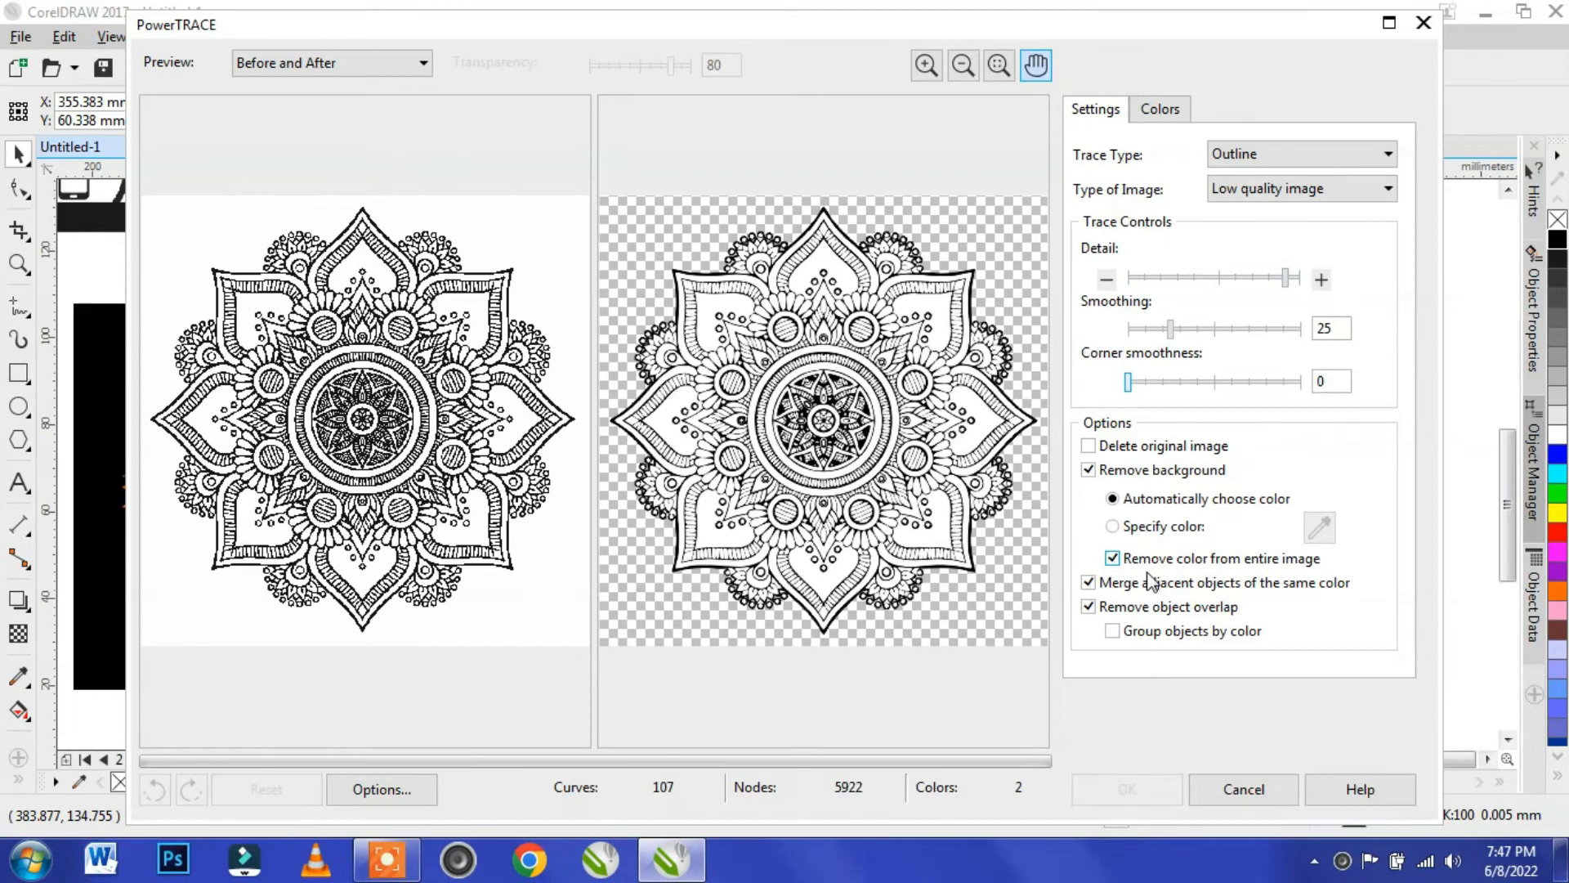
{"action": "scroll", "coordinate": [947, 323], "scroll_direction": "up", "scroll_amount": 4}
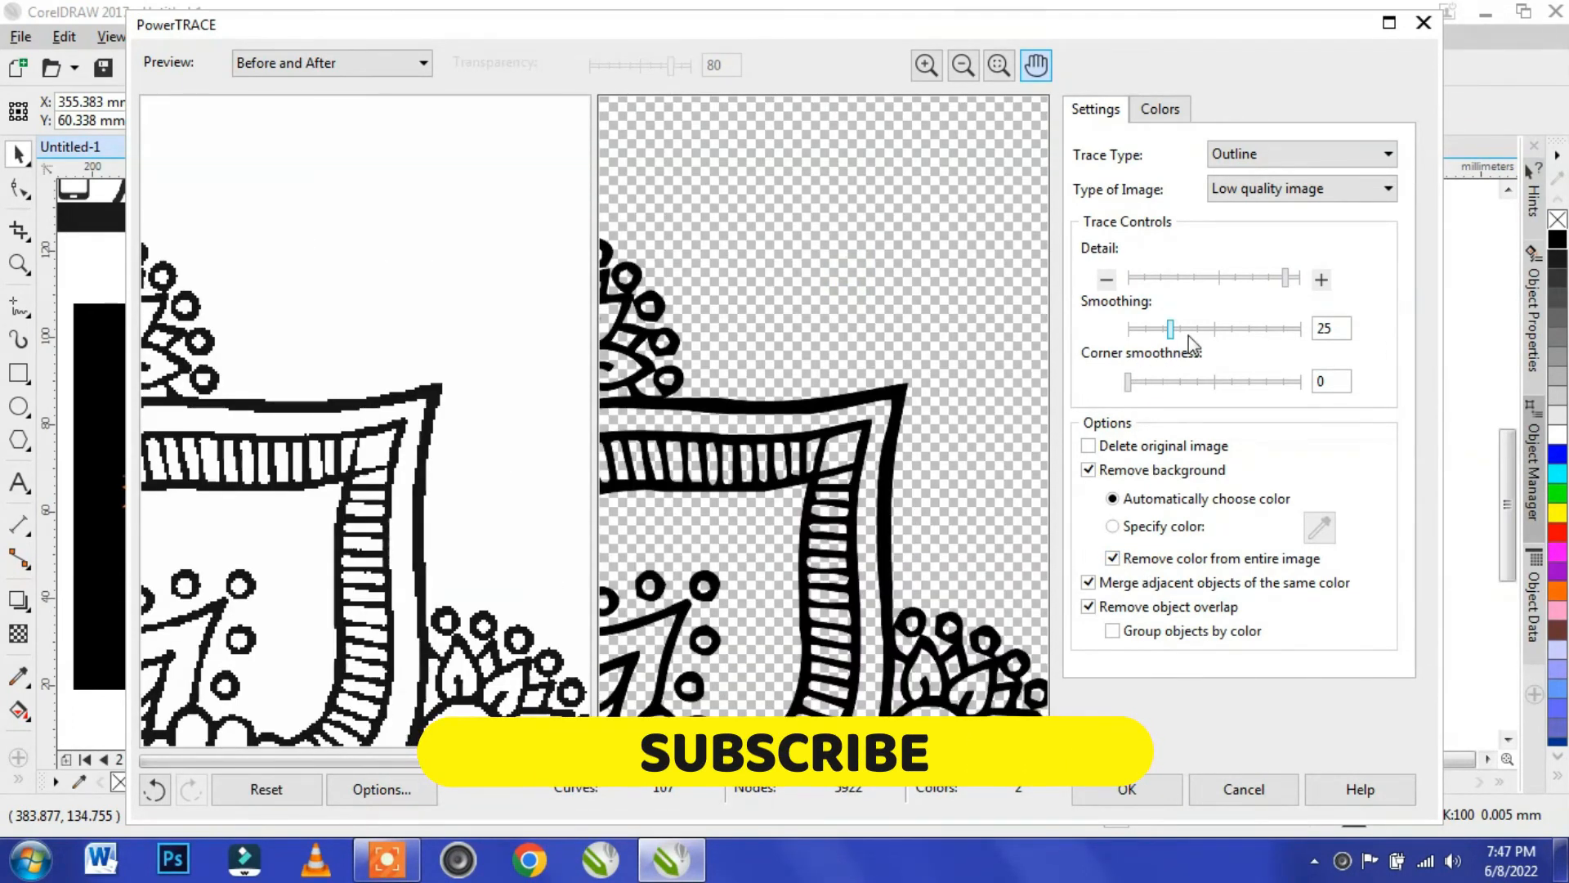
- Raise the trace detail almost to maximum, set smoothing to 31 and check the traced lines up close
{"action": "left_click_drag", "start_coordinate": [1285, 278], "coordinate": [1294, 278]}
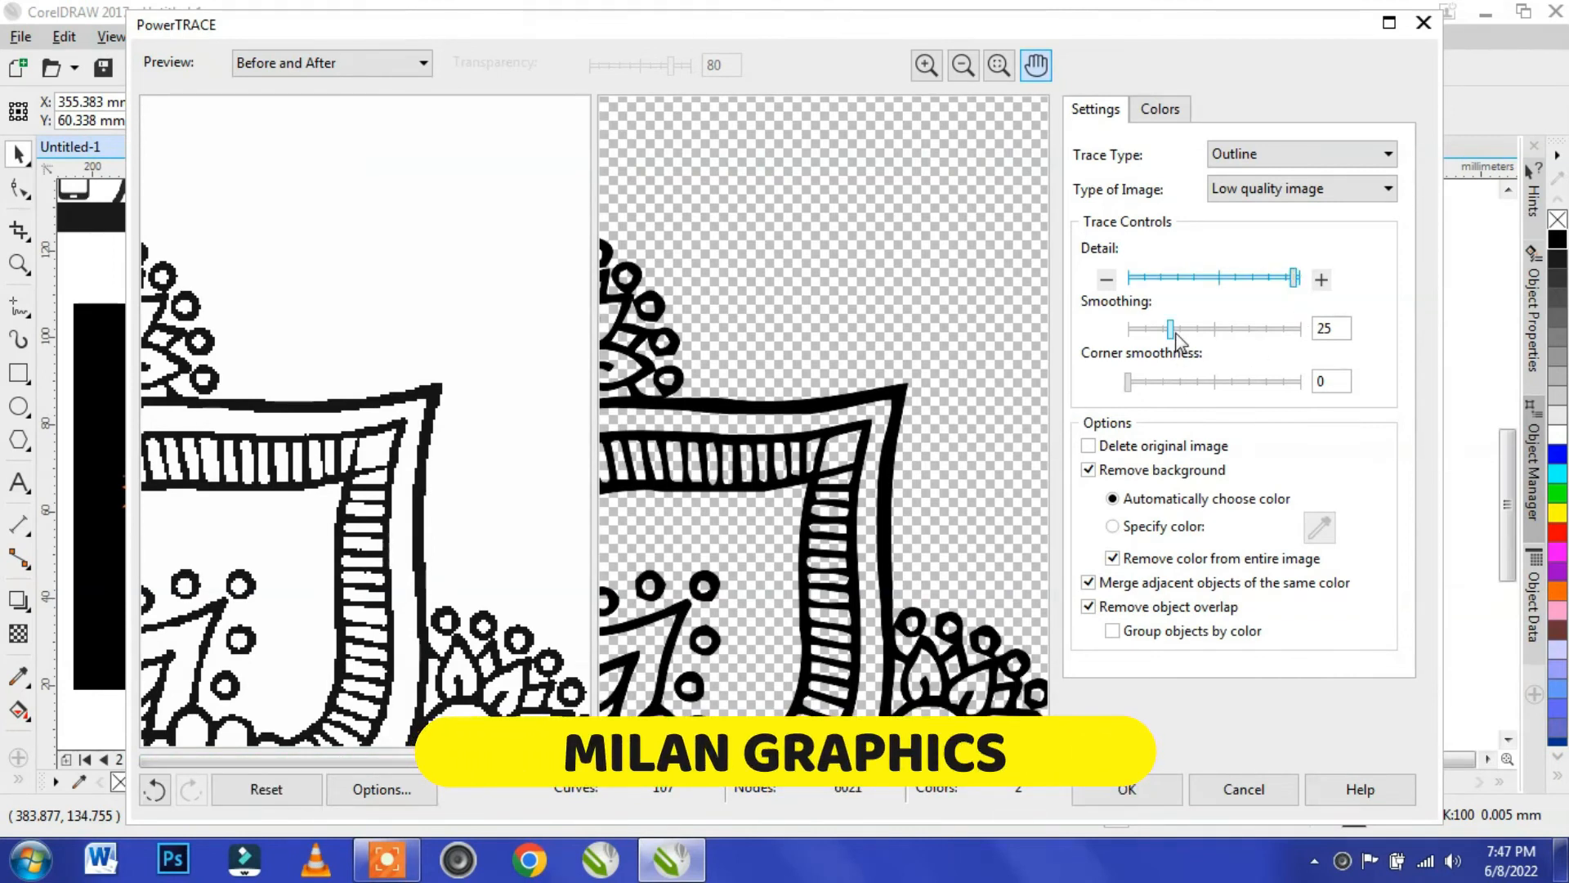
{"action": "left_click", "coordinate": [1183, 329]}
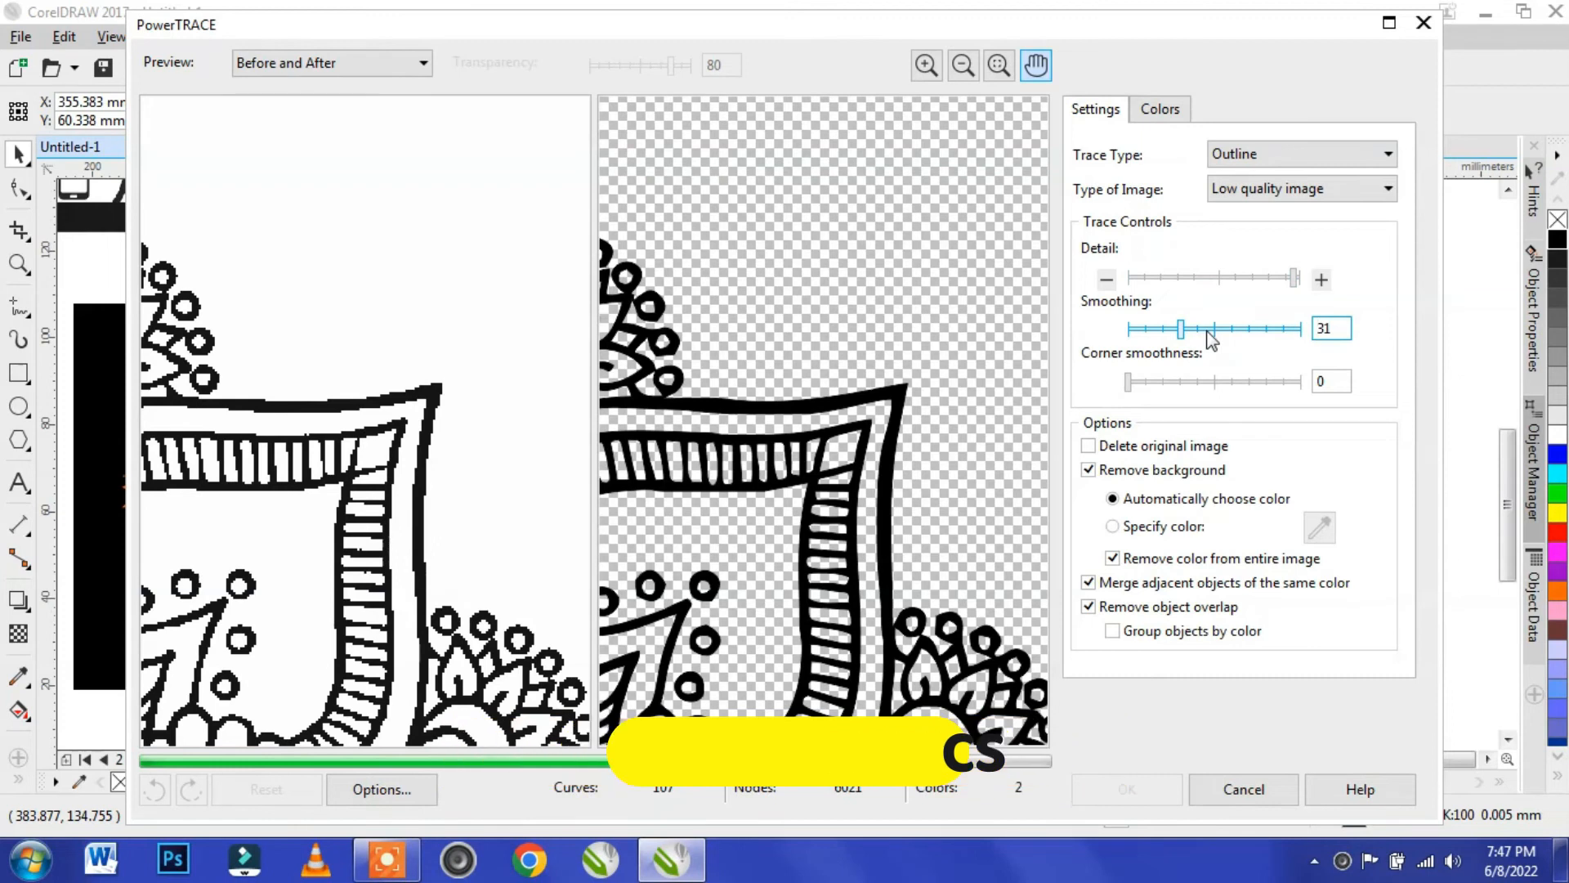
{"action": "scroll", "coordinate": [828, 472], "scroll_direction": "down", "scroll_amount": 3}
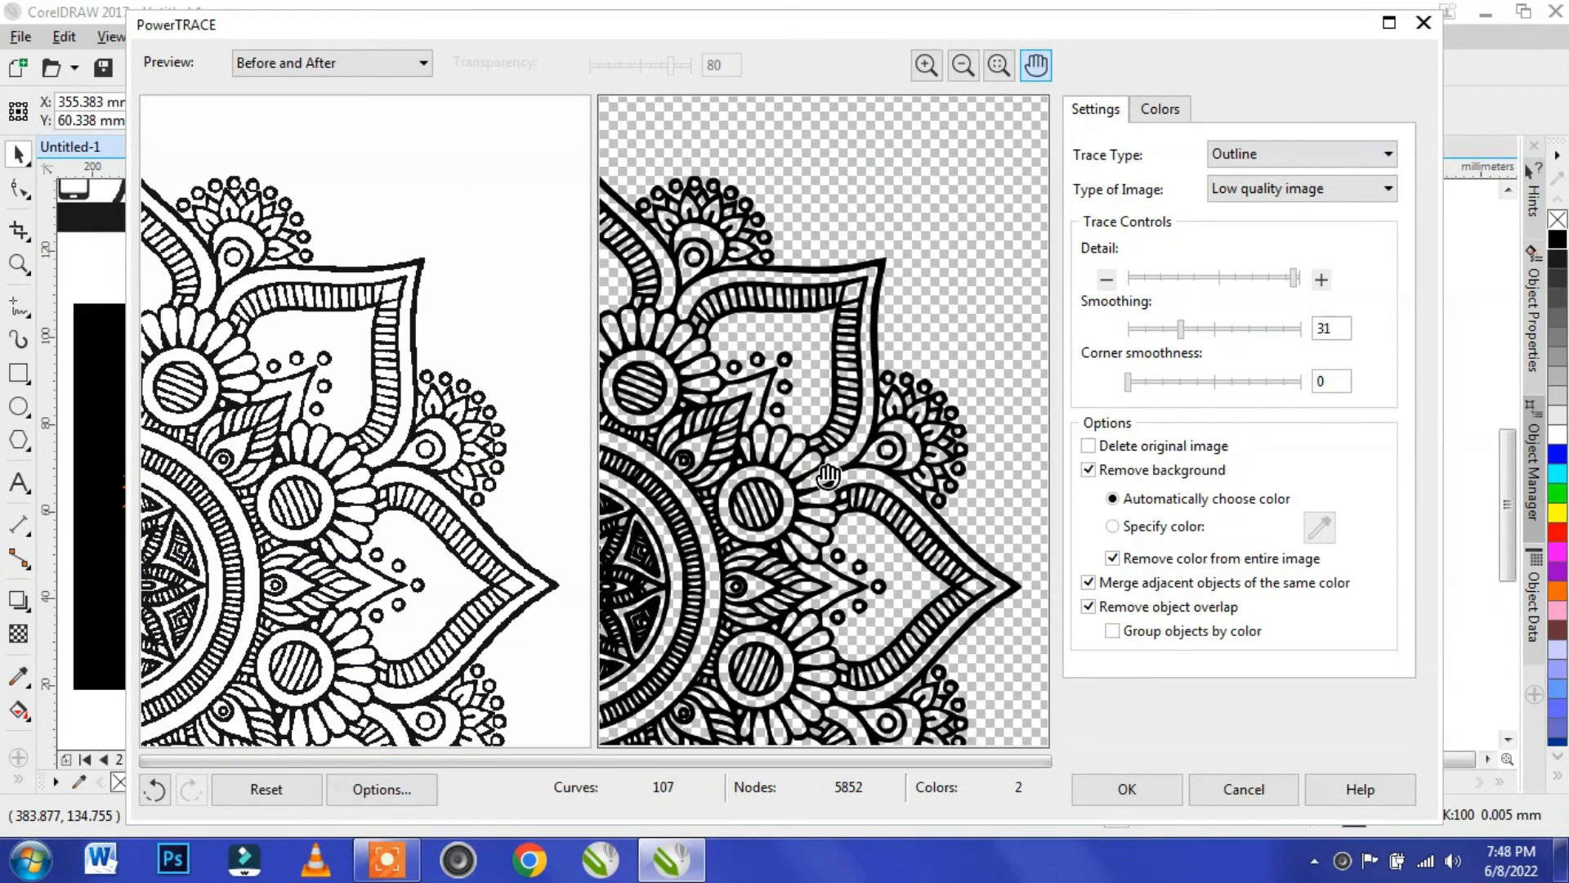
{"action": "scroll", "coordinate": [726, 495], "scroll_direction": "up", "scroll_amount": 3}
{"action": "scroll", "coordinate": [893, 508], "scroll_direction": "up", "scroll_amount": 4}
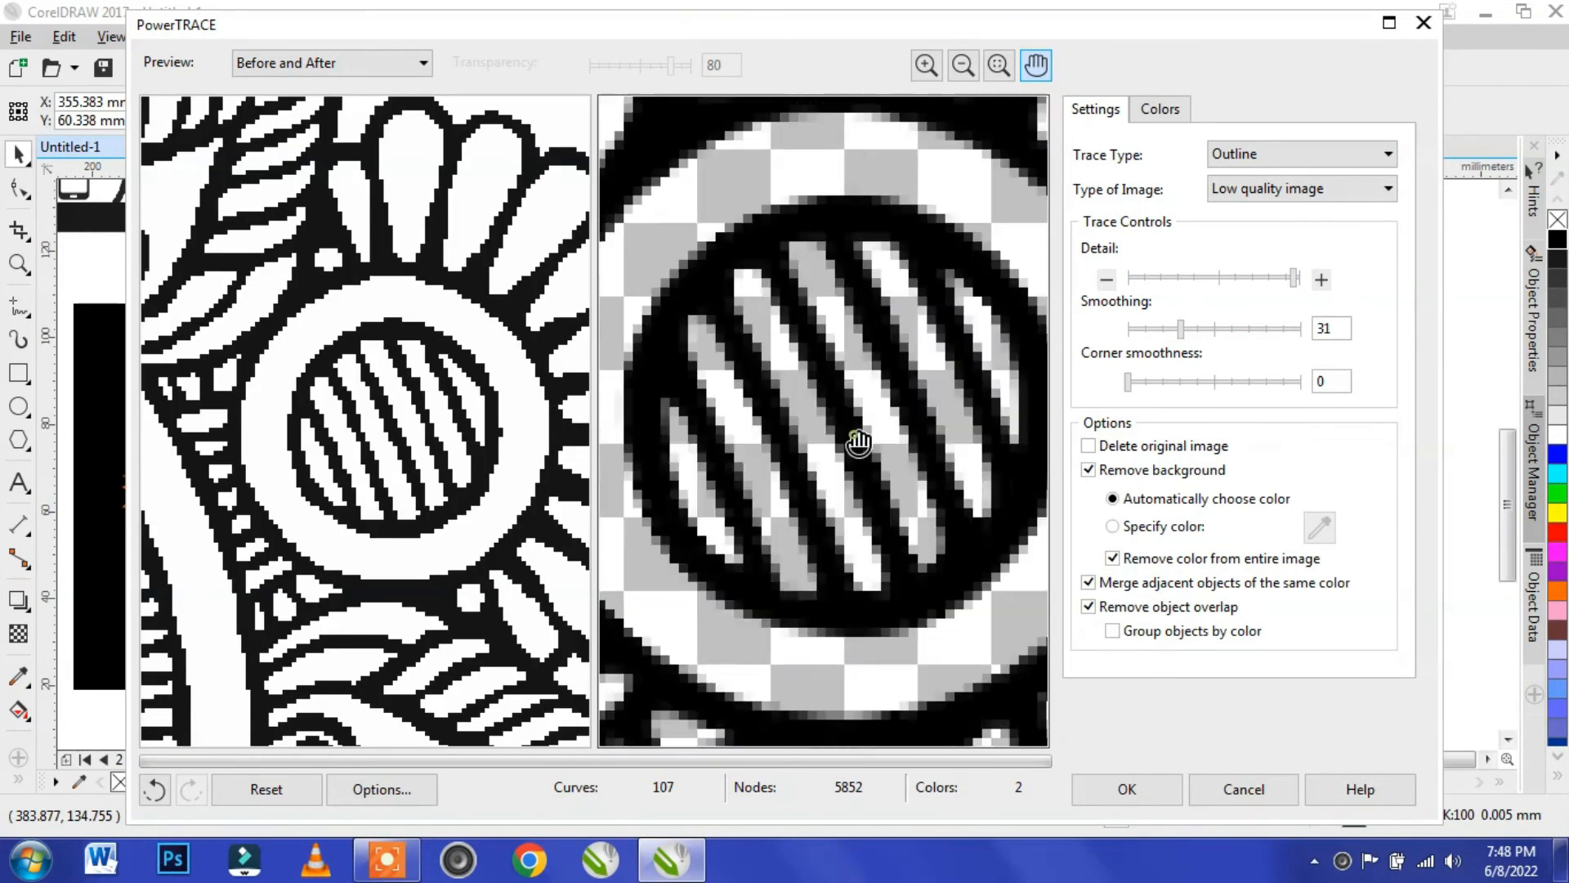
{"action": "scroll", "coordinate": [858, 442], "scroll_direction": "down", "scroll_amount": 6}
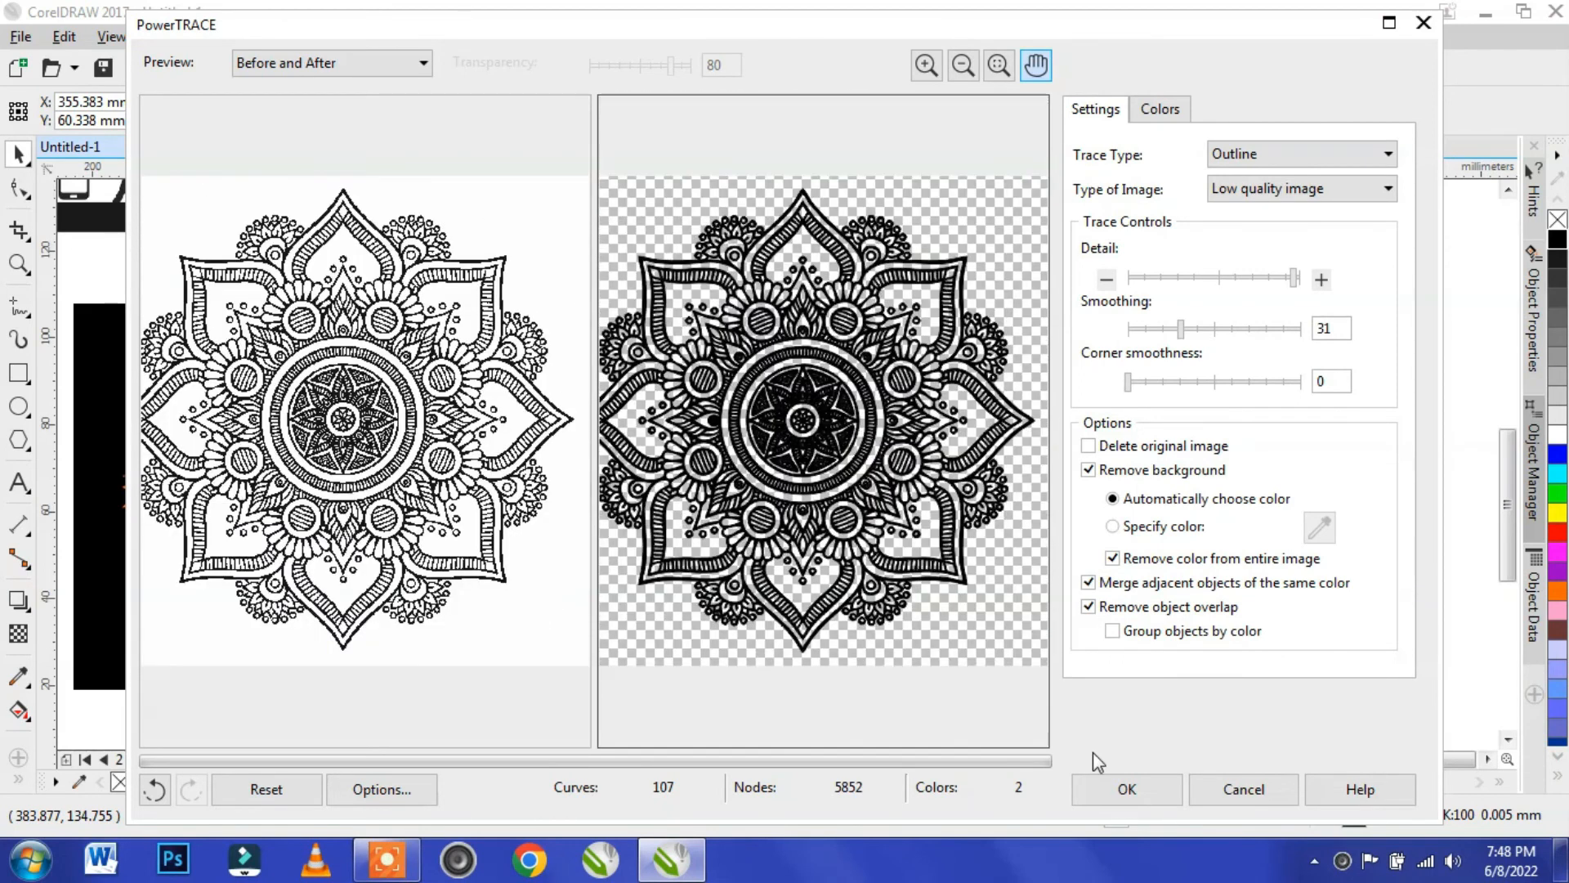
- Accept the round mandala trace, delete the source bitmap and place the trace beside the black backdrop
{"action": "left_click", "coordinate": [1128, 788]}
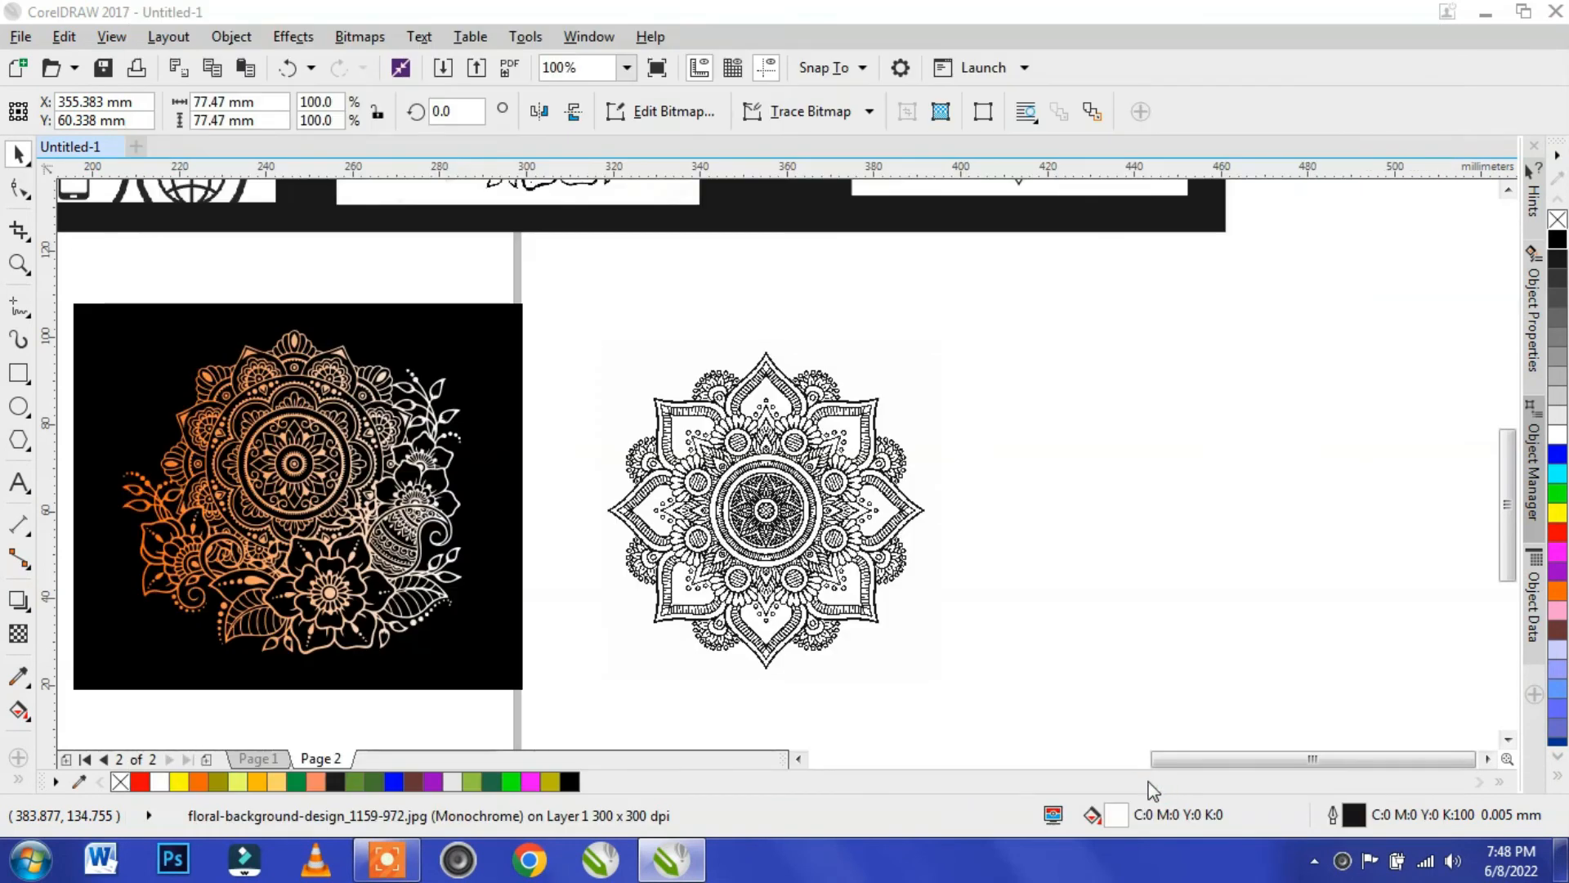
{"action": "mouse_move", "coordinate": [768, 510]}
{"action": "left_mouse_down"}
{"action": "mouse_move", "coordinate": [1107, 531]}
{"action": "mouse_move", "coordinate": [1119, 510]}
{"action": "left_mouse_up"}
{"action": "left_click", "coordinate": [857, 503]}
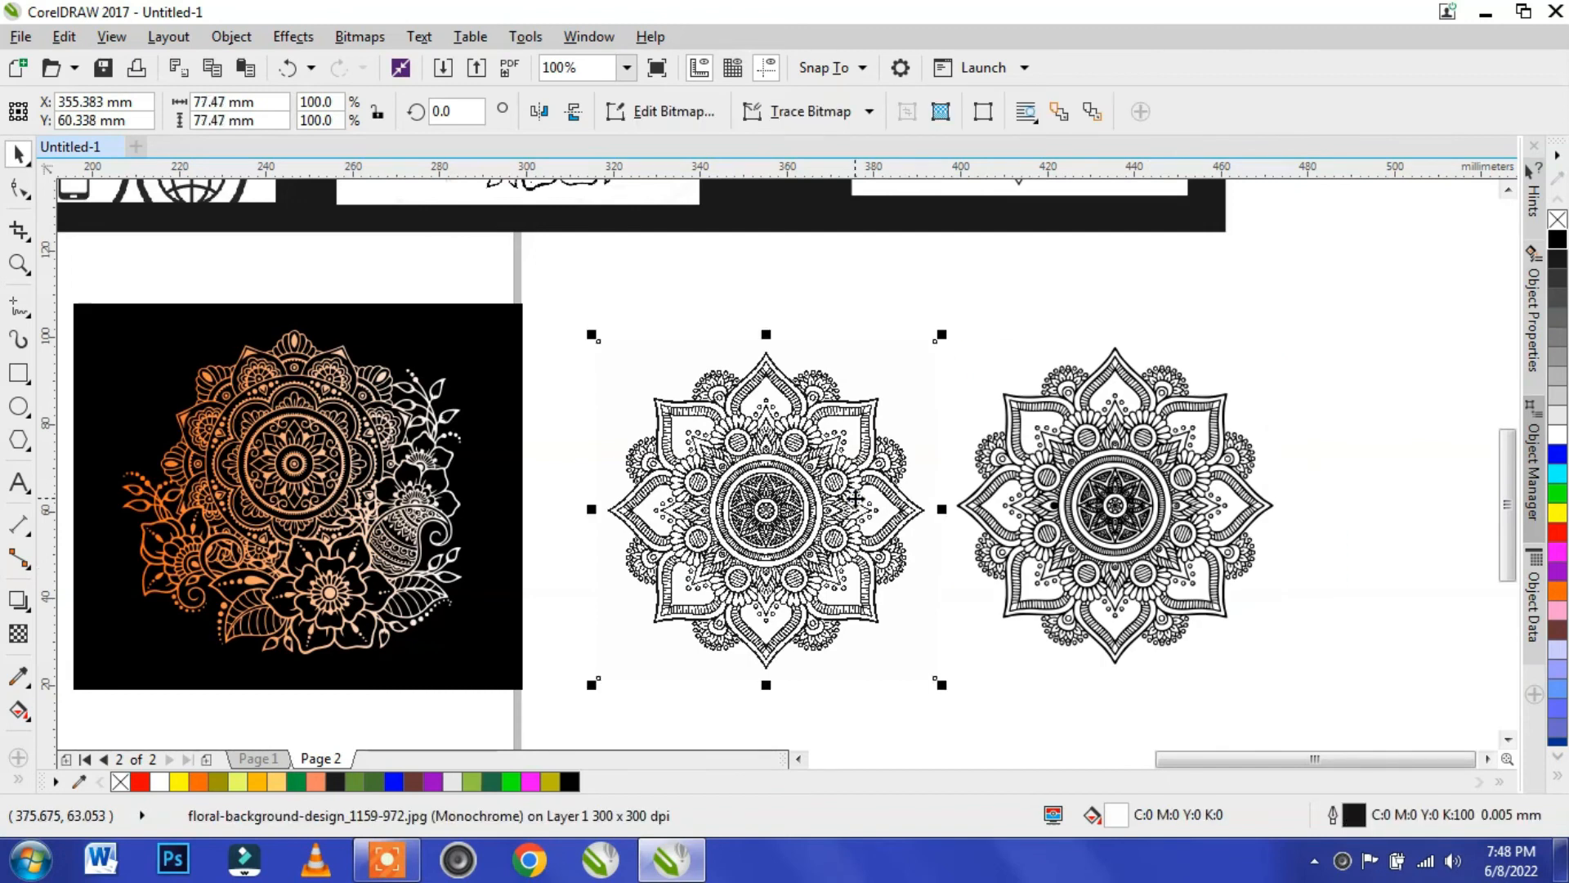
{"action": "key", "text": "Delete"}
{"action": "left_click", "coordinate": [1105, 515]}
{"action": "left_click_drag", "start_coordinate": [1105, 515], "coordinate": [813, 520]}
- Ungroup the traced round mandala and weld its objects into one curve
{"action": "right_click", "coordinate": [815, 513]}
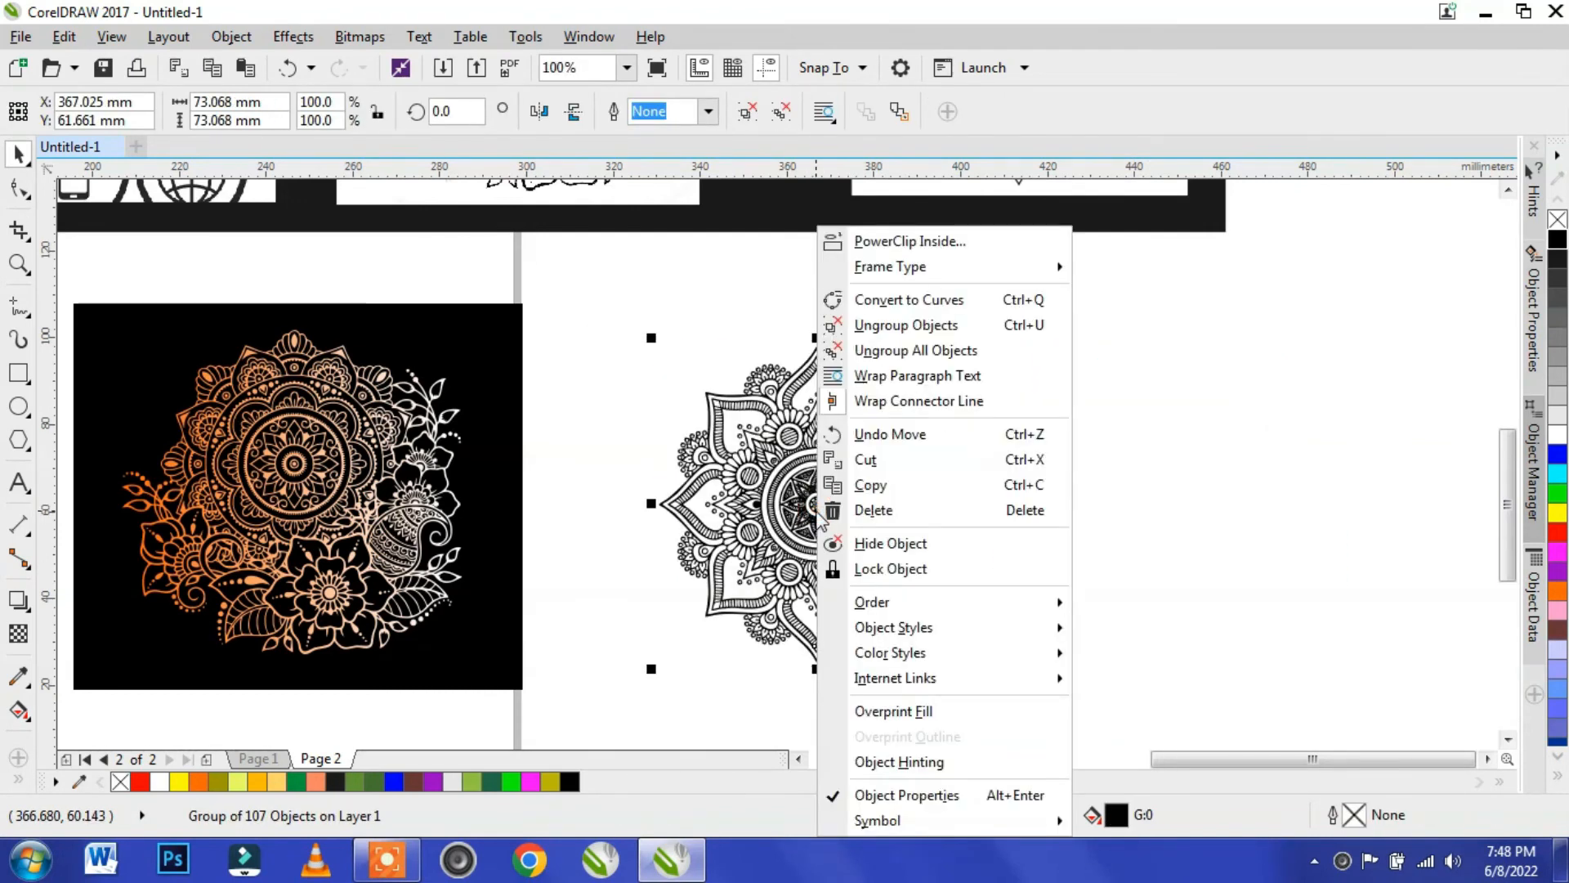
{"action": "left_click", "coordinate": [920, 327]}
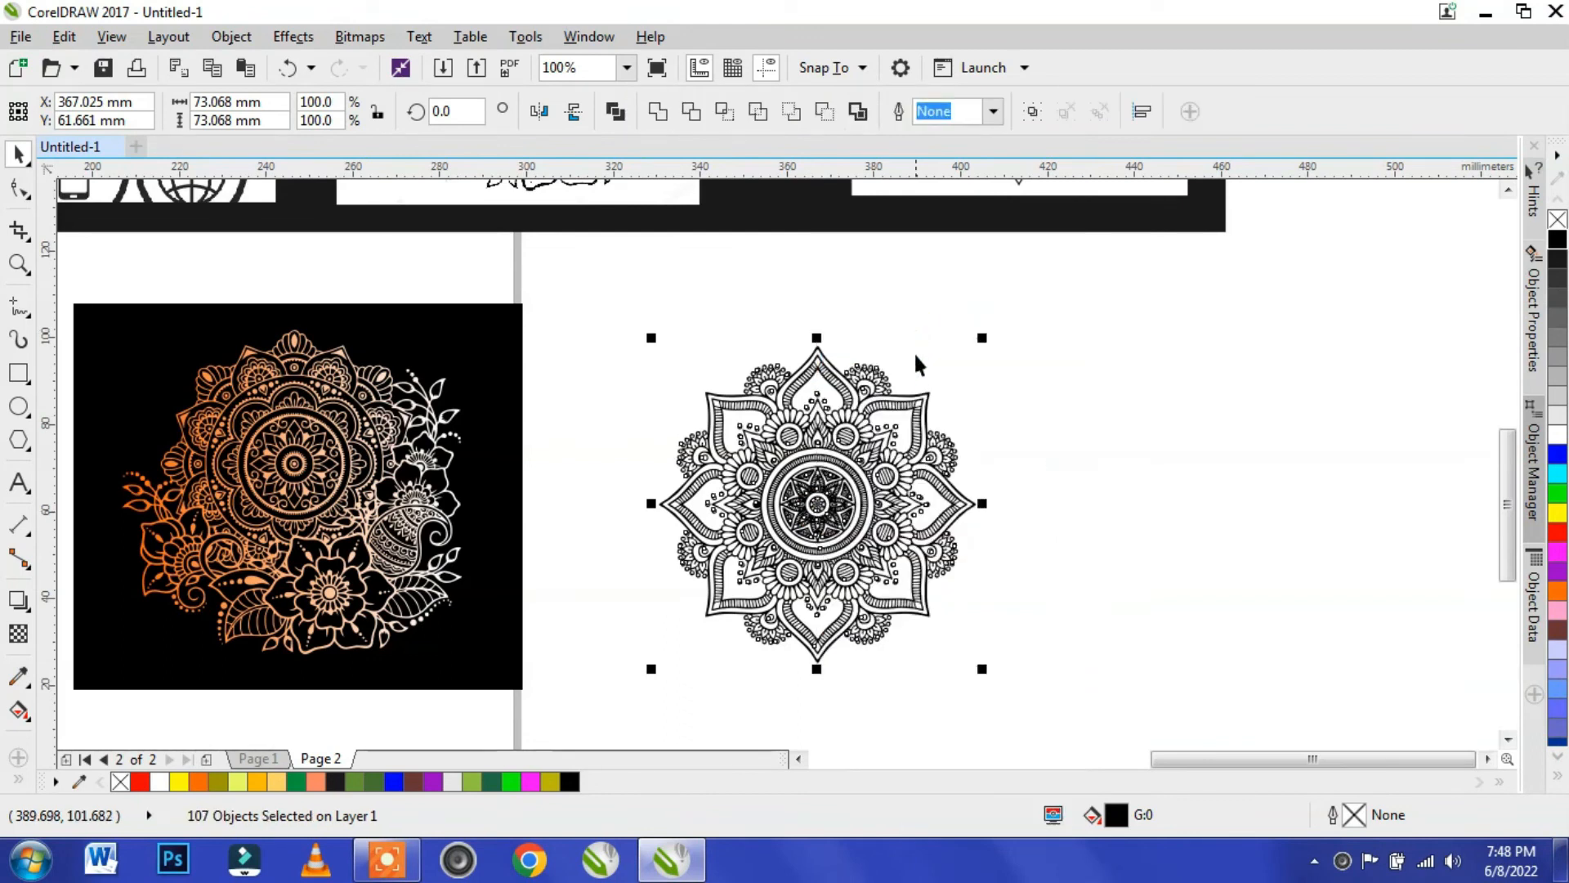
{"action": "left_click", "coordinate": [657, 112]}
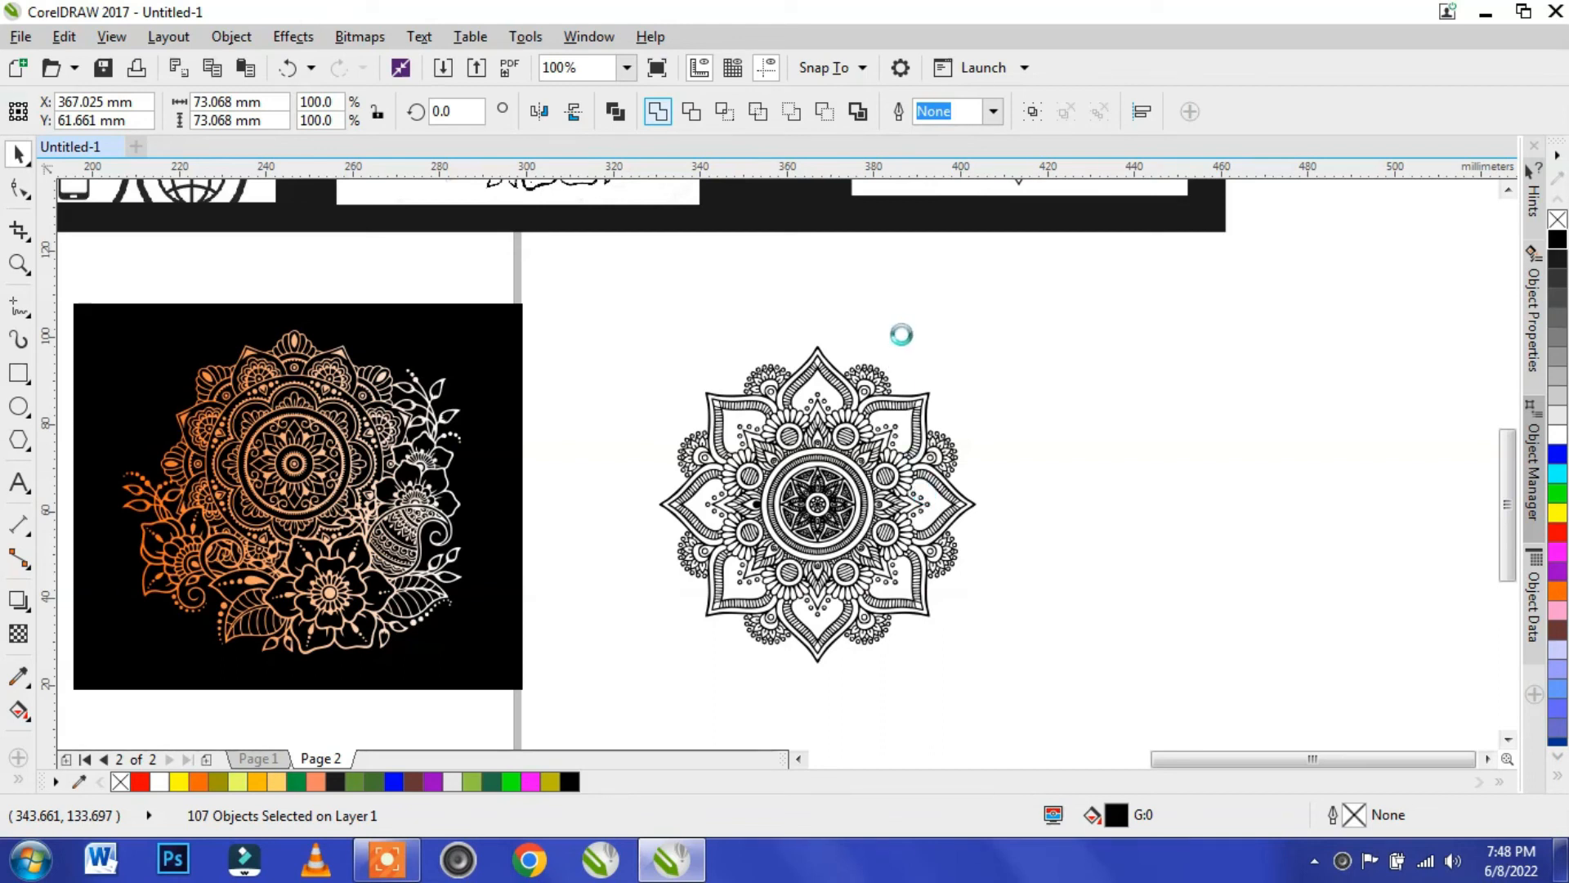
- Combine the traced round mandala's objects and draw a rectangle about 91 × 80 mm around the mandala
{"action": "key", "text": "ctrl+l"}
{"action": "left_click", "coordinate": [18, 373]}
{"action": "left_click_drag", "start_coordinate": [963, 587], "coordinate": [1020, 673]}
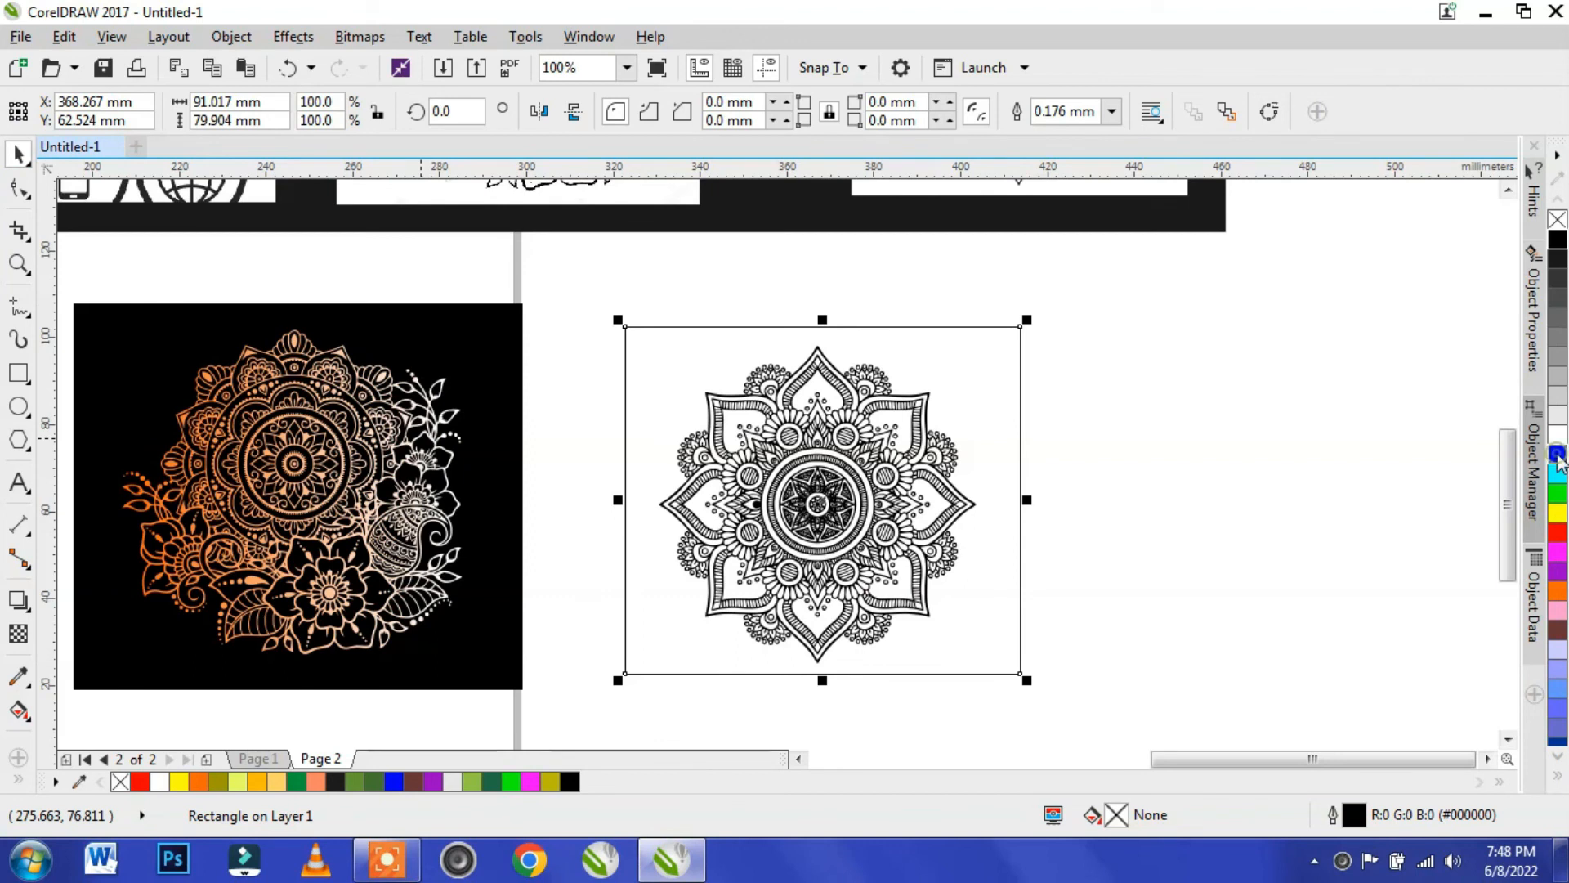
- Fill the rectangle around the round mandala with a solid dark green, #07572F
{"action": "left_click", "coordinate": [1559, 499]}
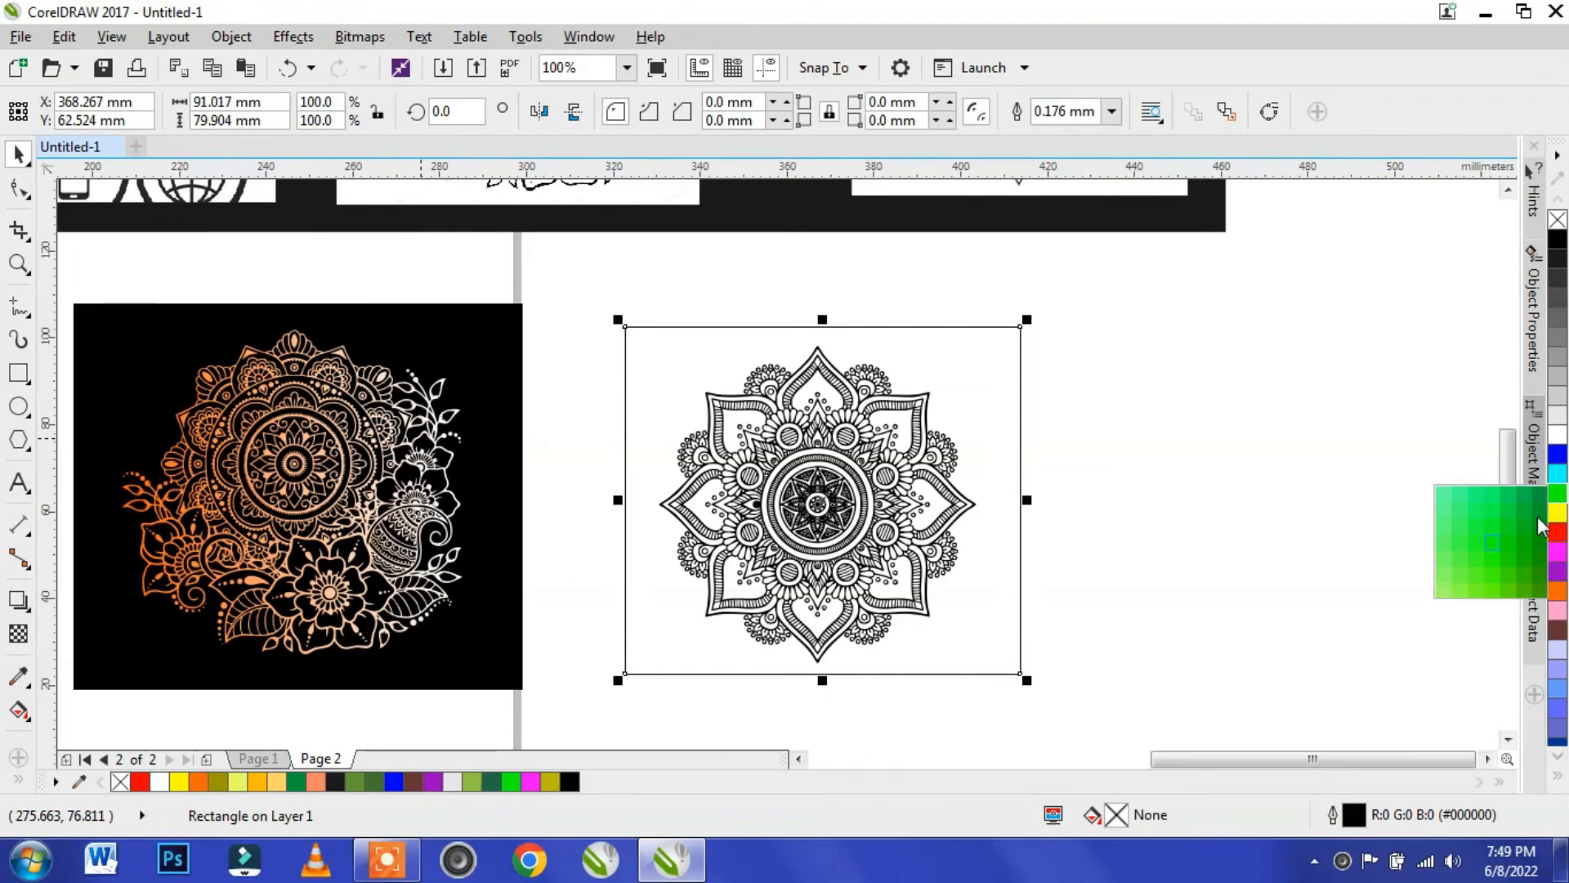
{"action": "left_click", "coordinate": [1541, 502]}
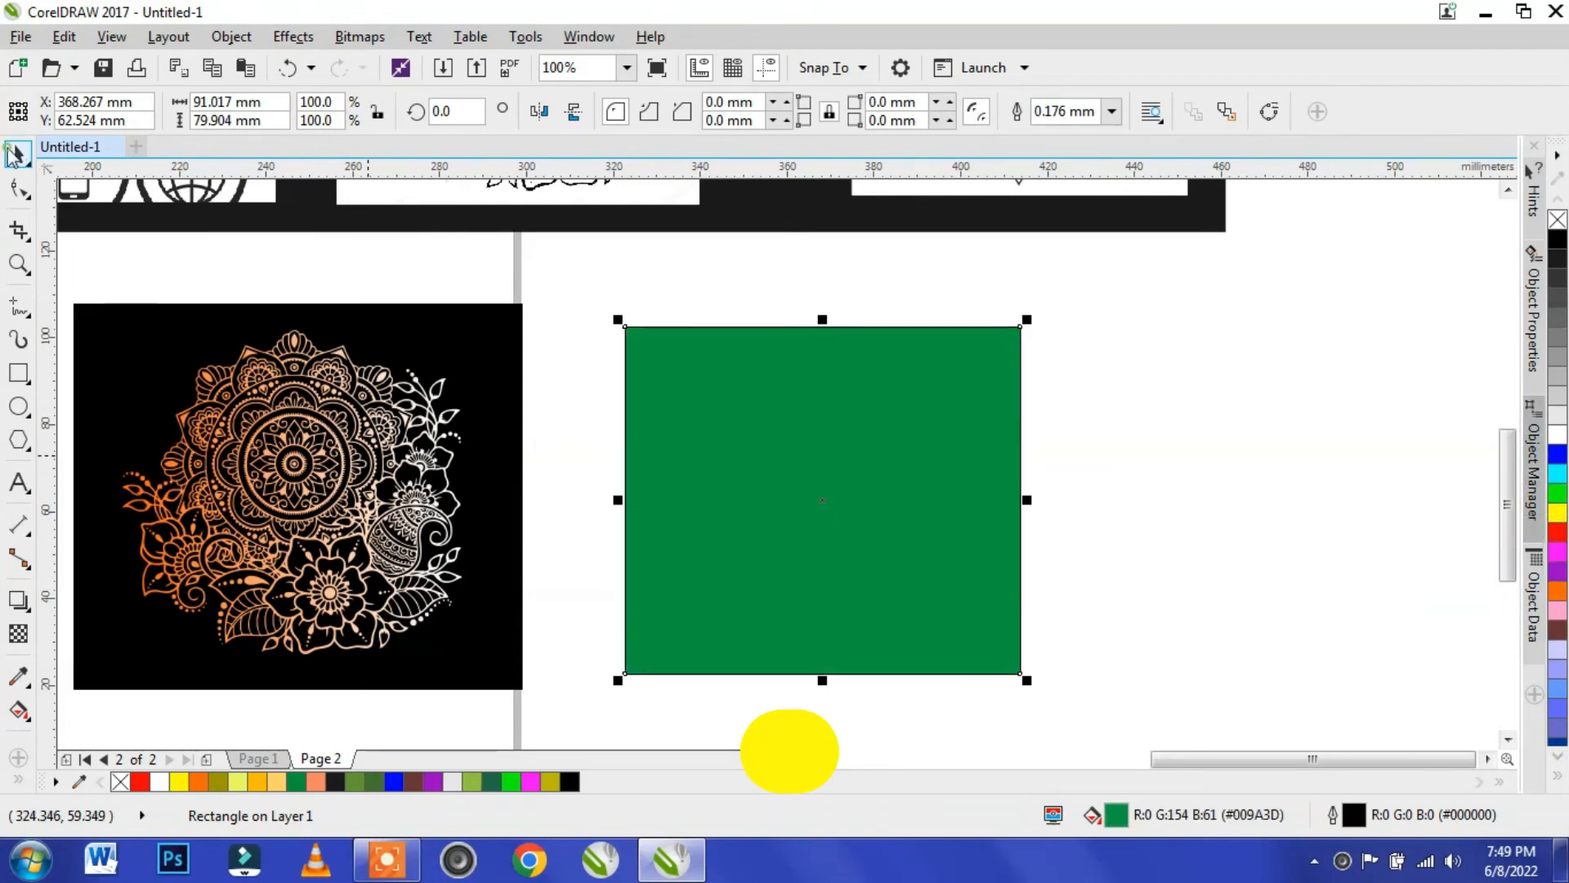
{"action": "left_click", "coordinate": [497, 784]}
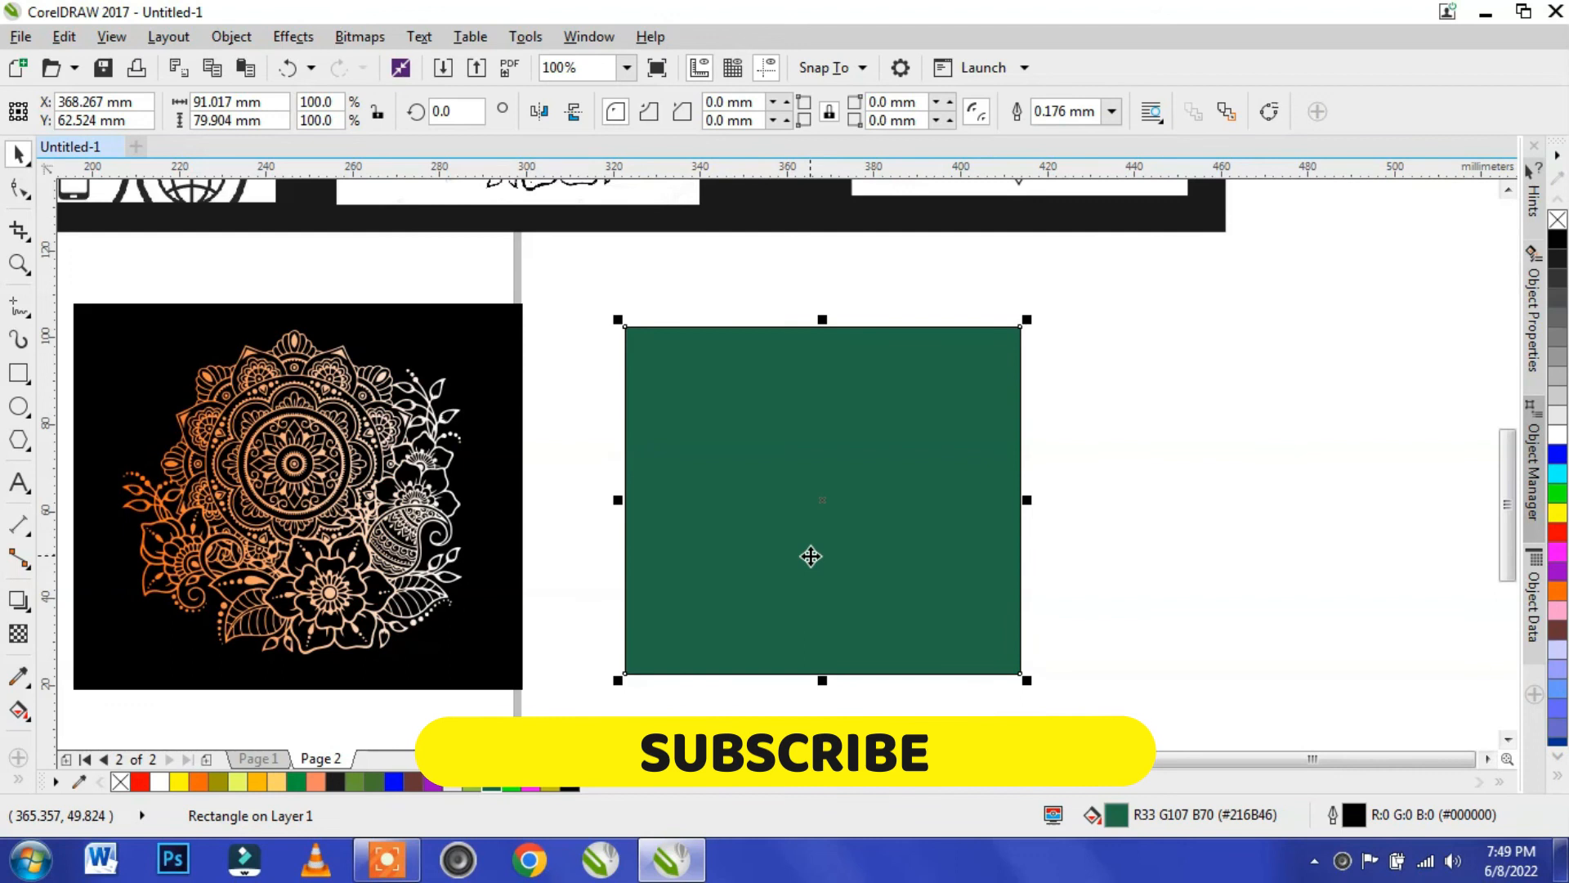
{"action": "double_click", "coordinate": [1119, 816]}
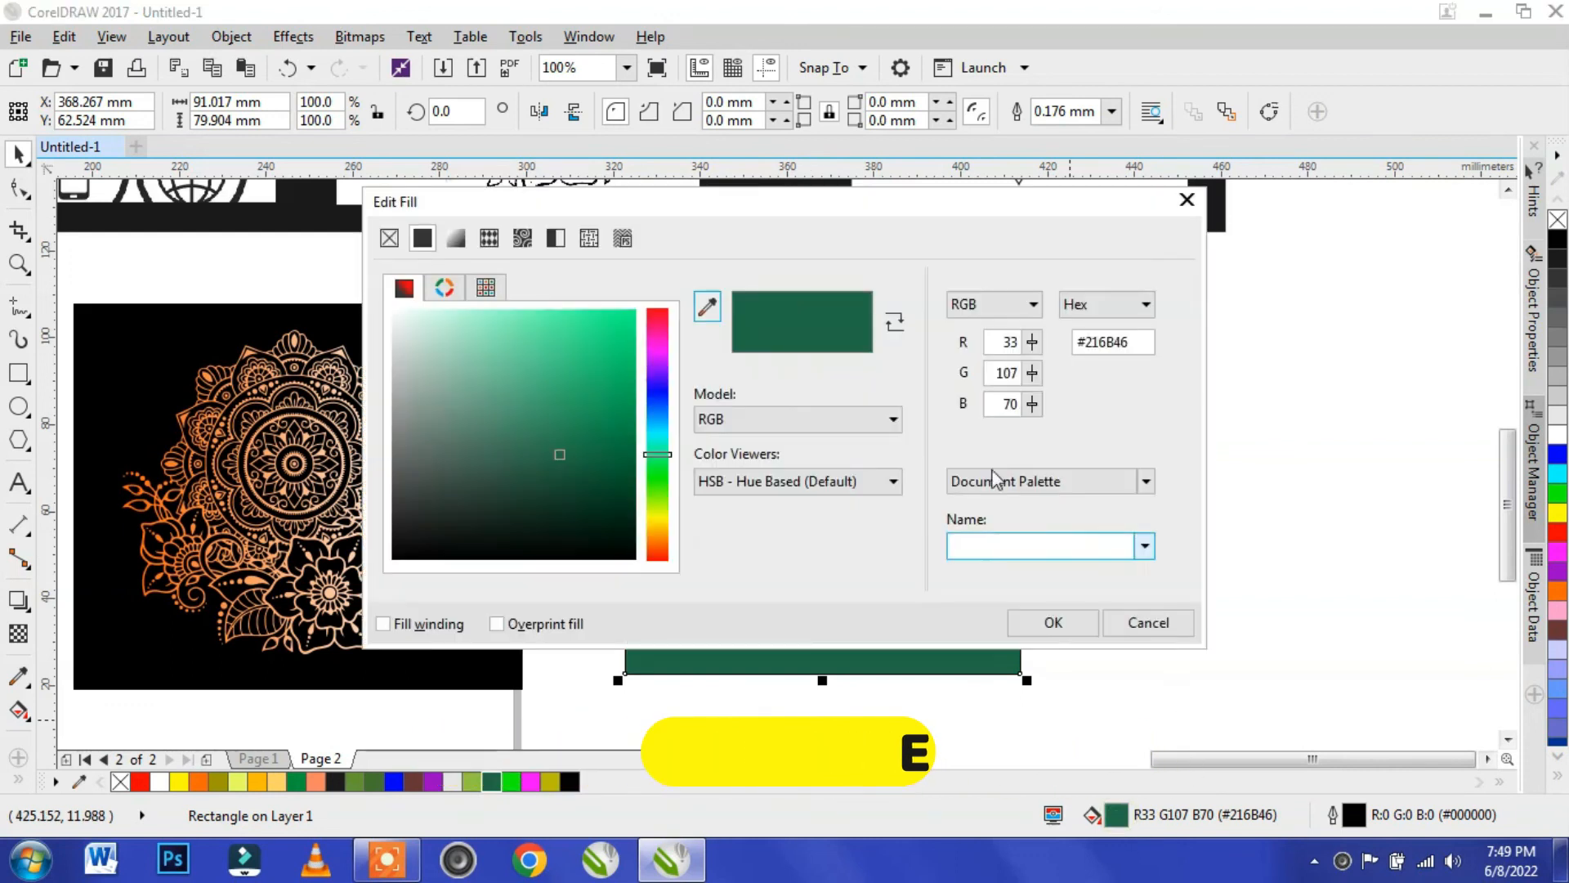
{"action": "left_click", "coordinate": [615, 468]}
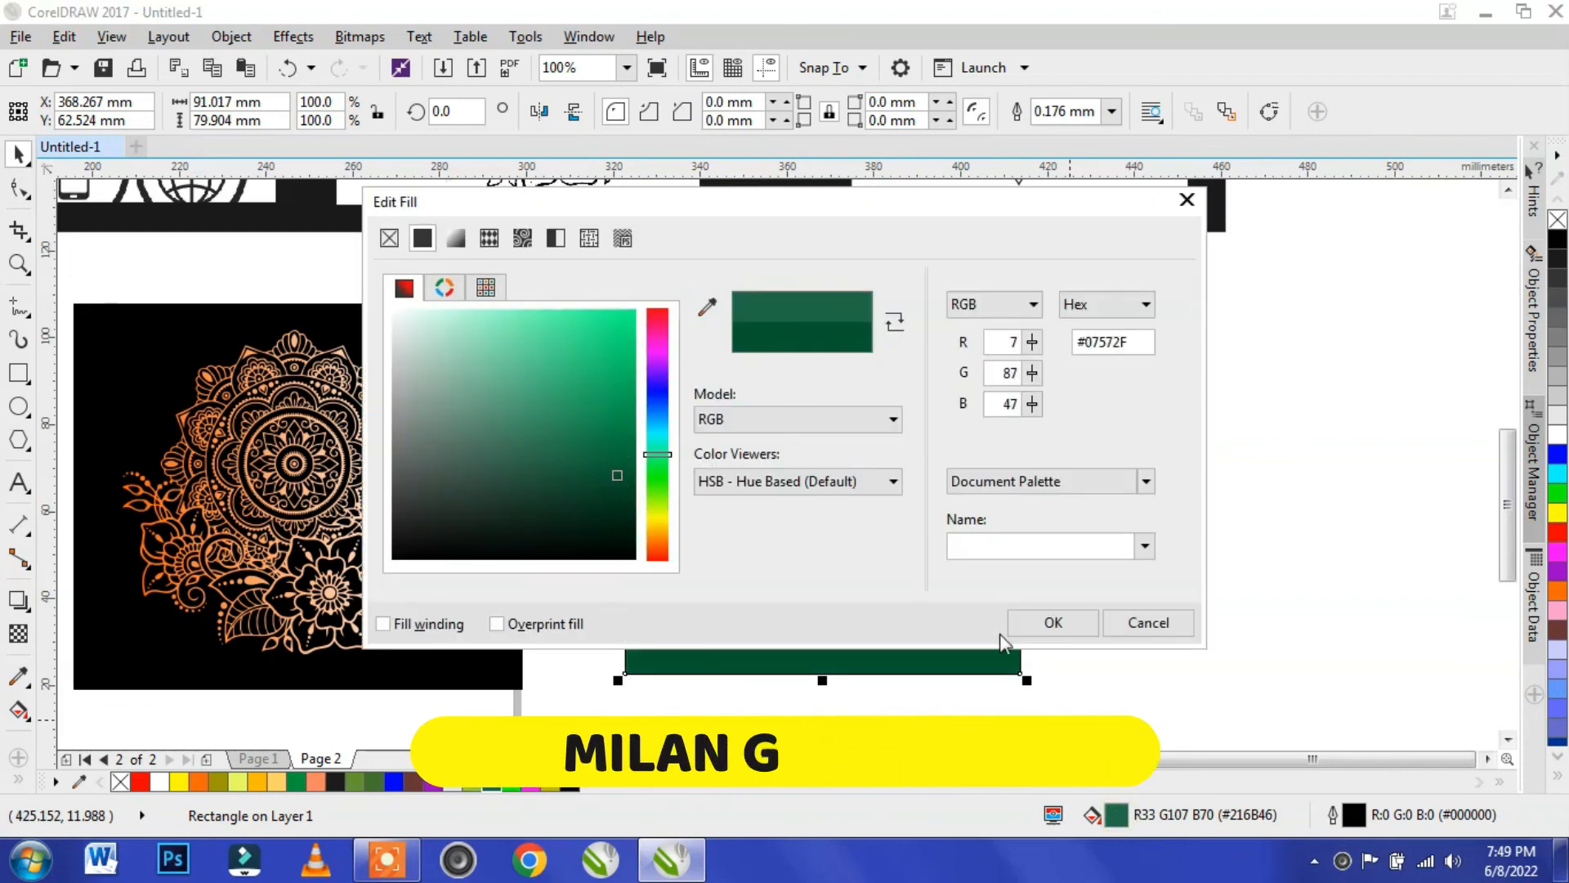
{"action": "left_click", "coordinate": [1071, 625]}
- Send the dark green rectangle behind the round mandala
{"action": "left_click", "coordinate": [945, 578]}
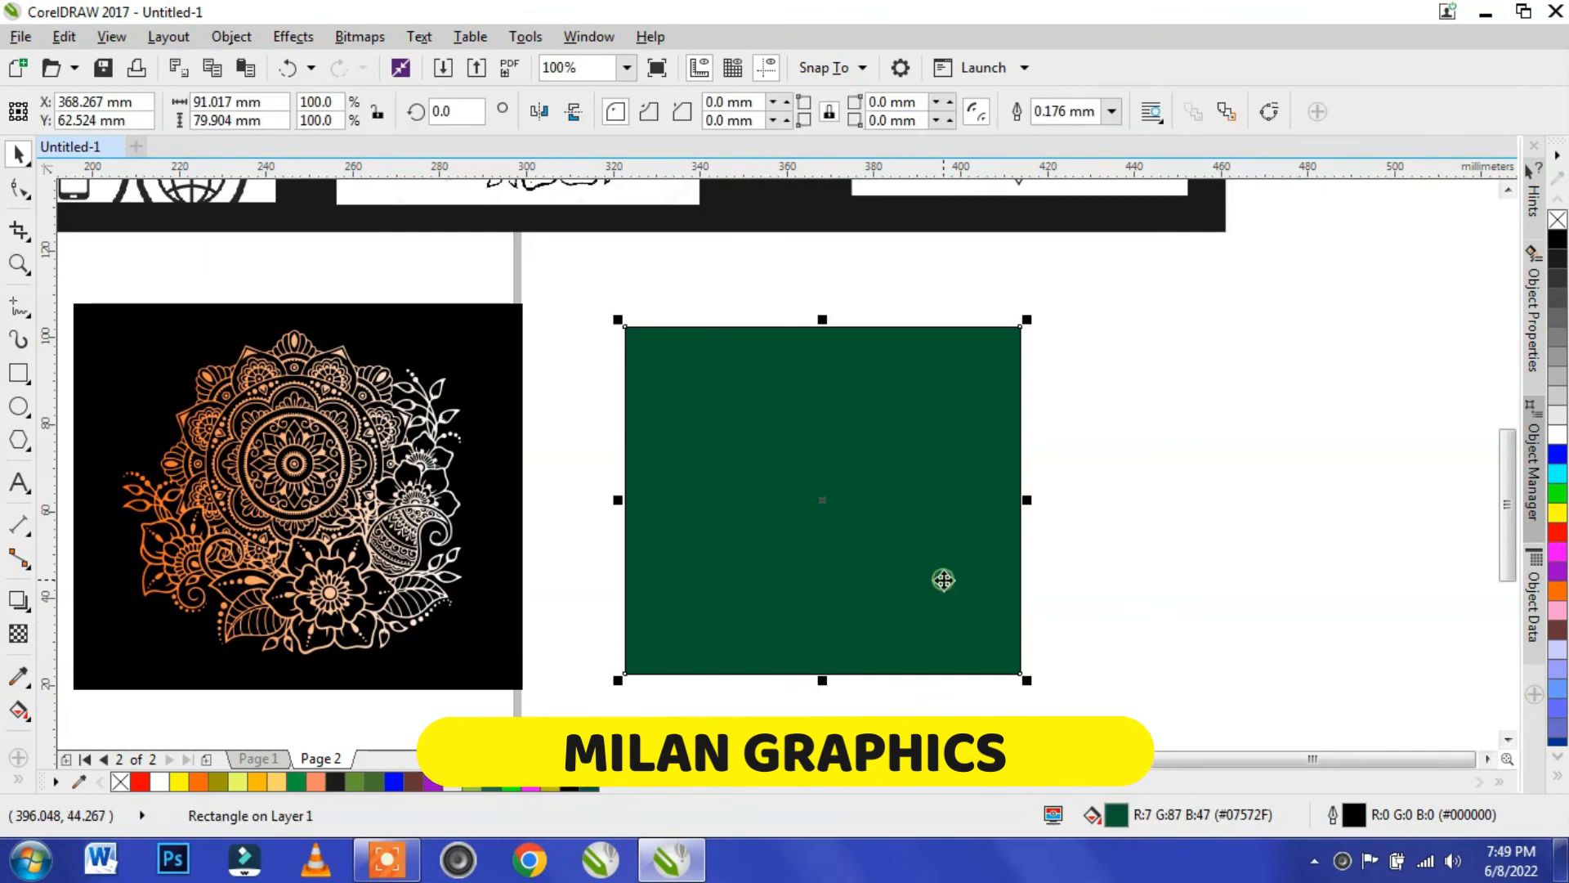
{"action": "right_click", "coordinate": [945, 577]}
{"action": "mouse_move", "coordinate": [1197, 585]}
{"action": "left_click", "coordinate": [1291, 664]}
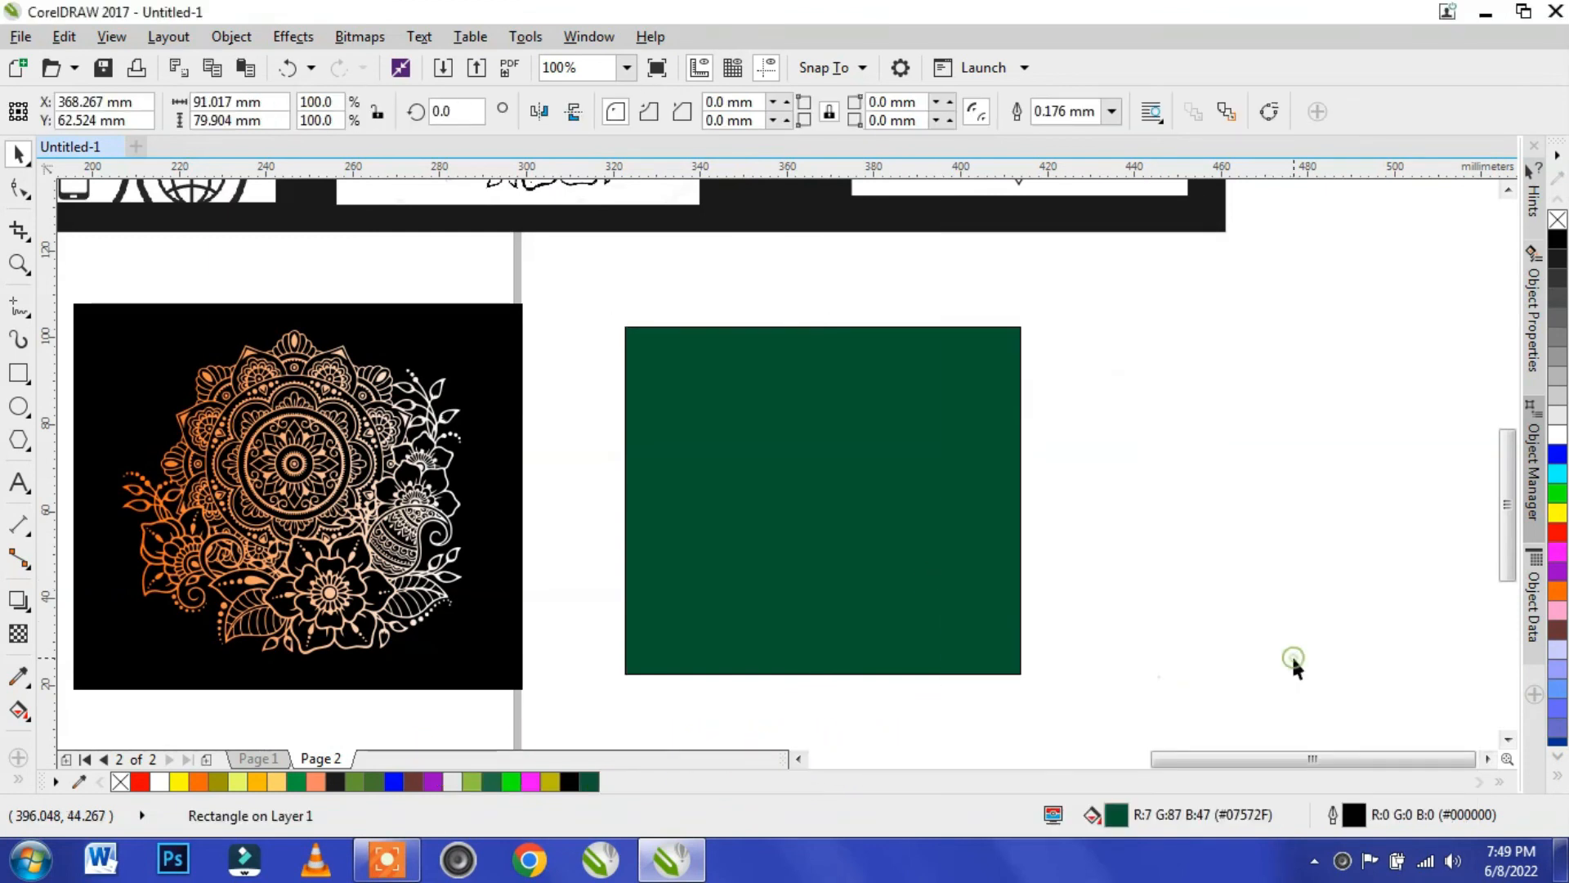
{"action": "left_click", "coordinate": [1261, 577]}
- Fill the round mandala with orange, #FF6600
{"action": "left_click", "coordinate": [809, 504]}
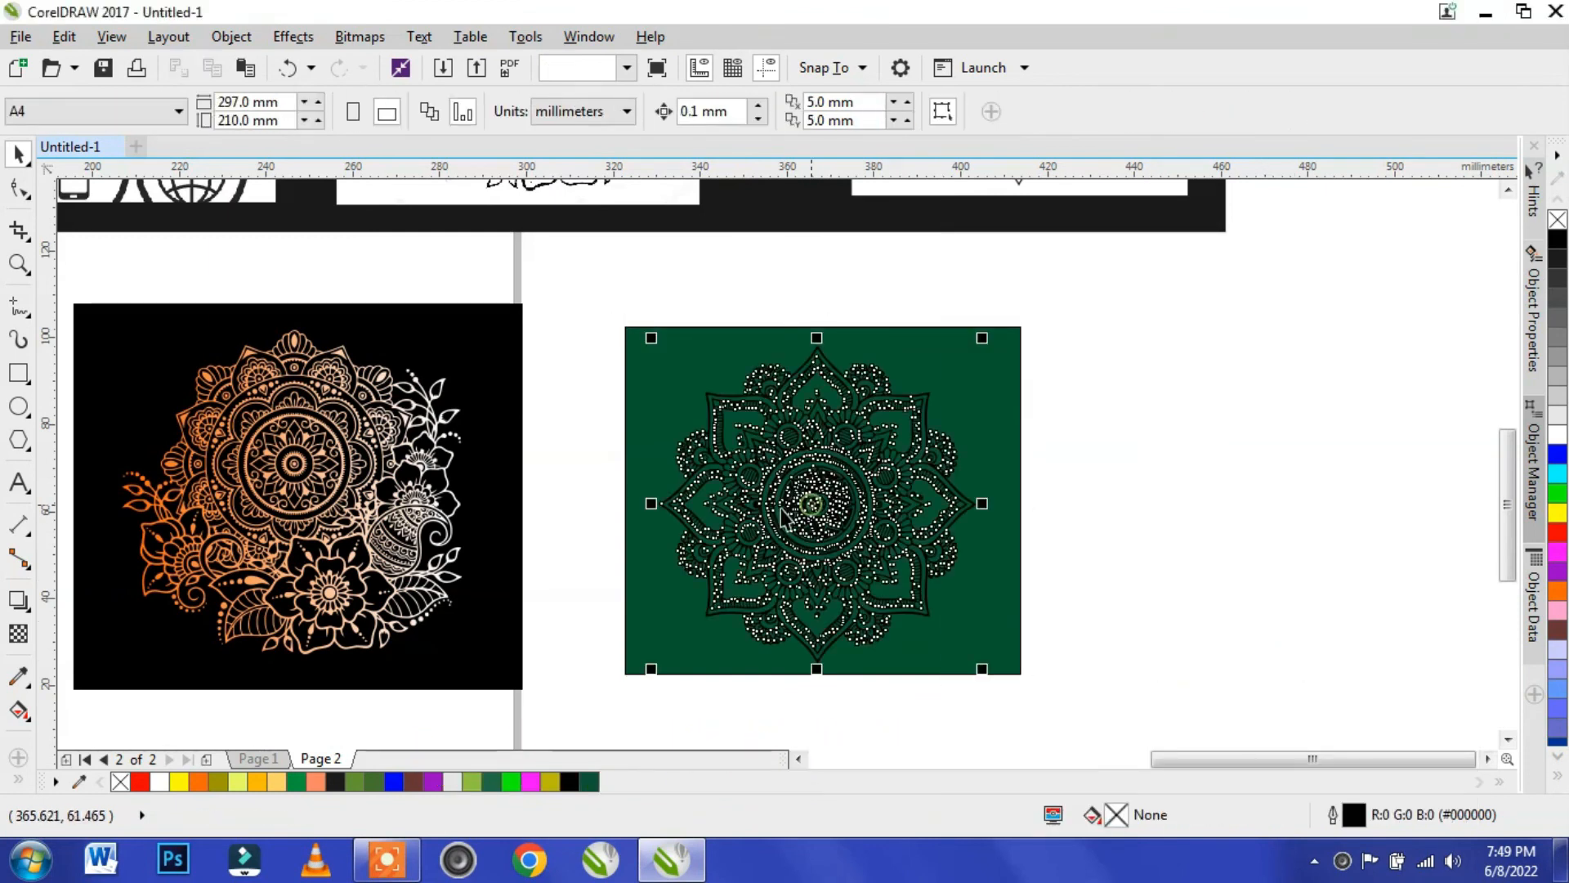
{"action": "left_click", "coordinate": [1557, 519]}
{"action": "left_click", "coordinate": [1558, 592]}
{"action": "left_click", "coordinate": [1209, 543]}
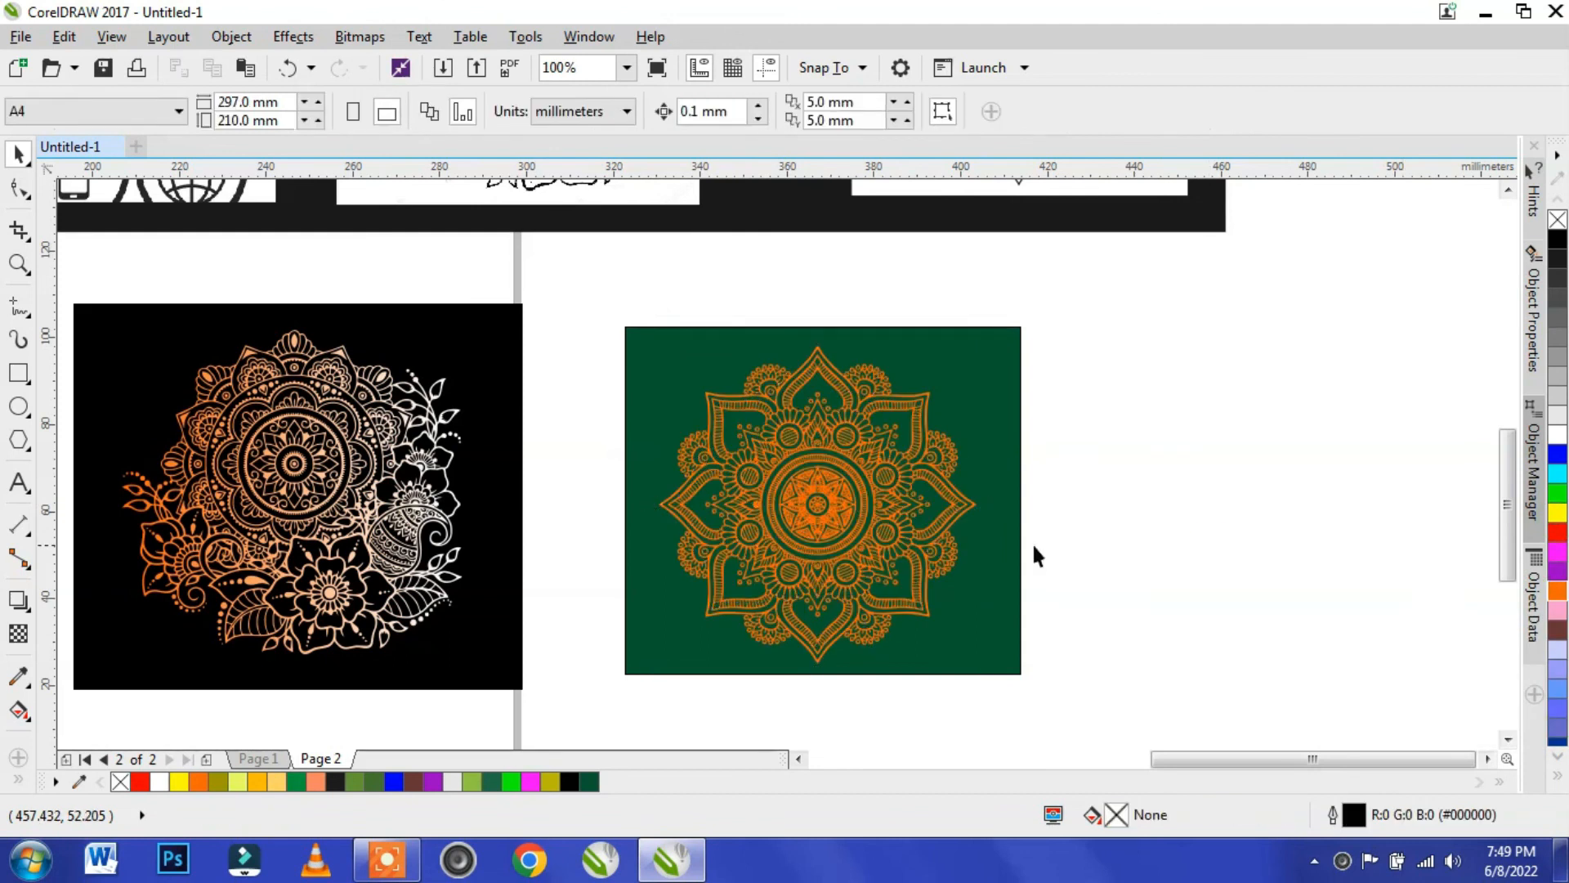
- Center the round mandala on the dark green rectangle
{"action": "scroll", "coordinate": [838, 502], "scroll_direction": "up", "scroll_amount": 2}
{"action": "mouse_move", "coordinate": [835, 456]}
{"action": "left_mouse_down"}
{"action": "mouse_move", "coordinate": [939, 411]}
{"action": "mouse_move", "coordinate": [850, 434]}
{"action": "left_mouse_up"}
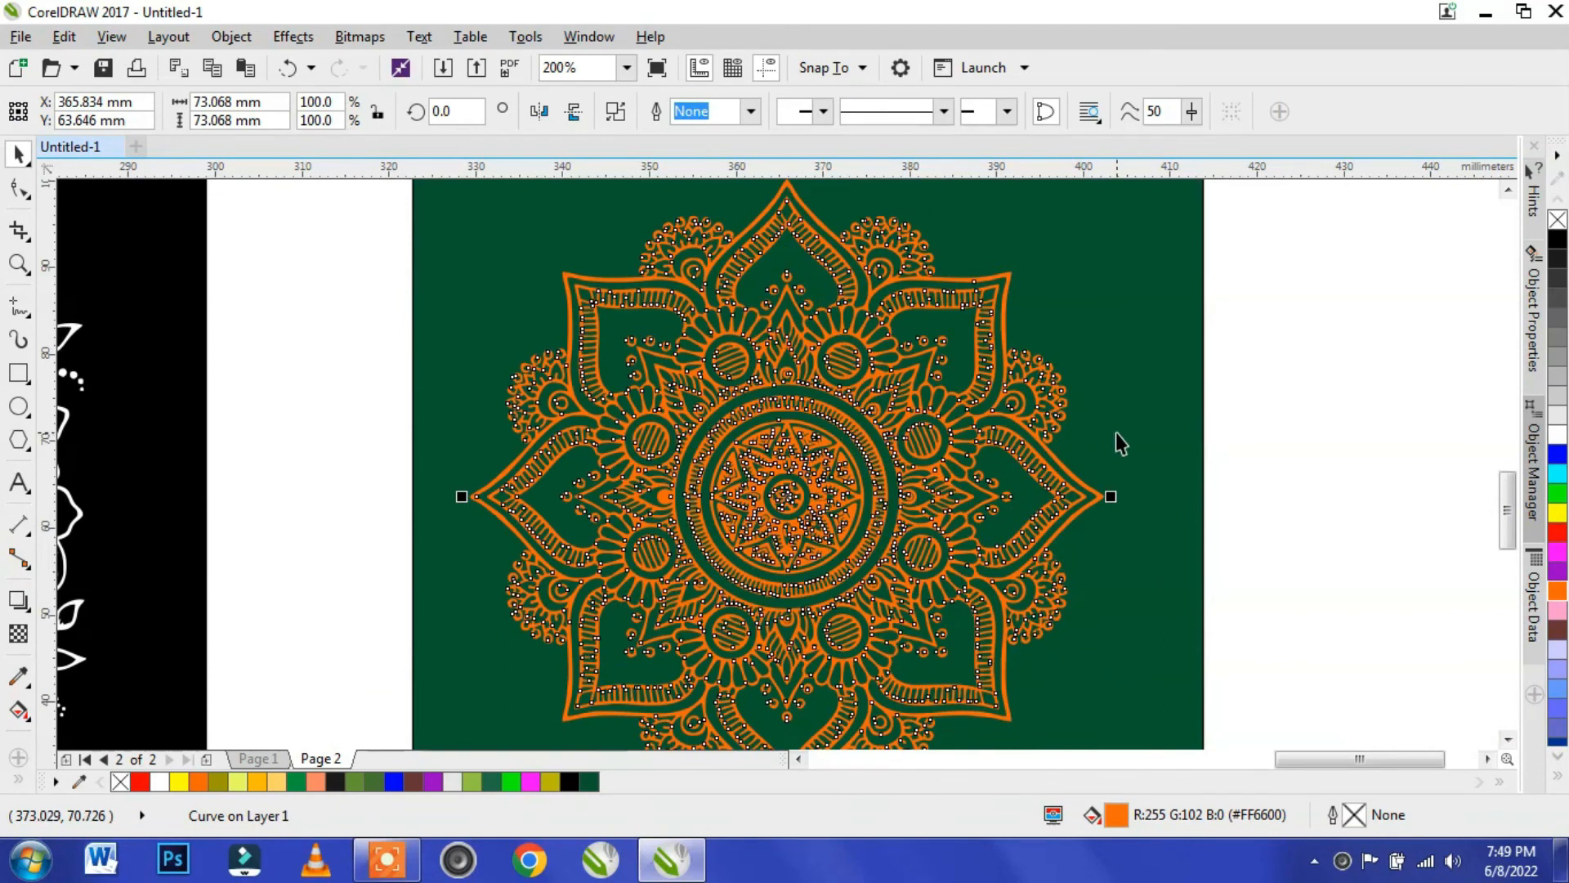
{"action": "scroll", "coordinate": [1118, 442], "scroll_direction": "down", "scroll_amount": 2}
{"action": "left_click", "coordinate": [1124, 368], "text": "shift"}
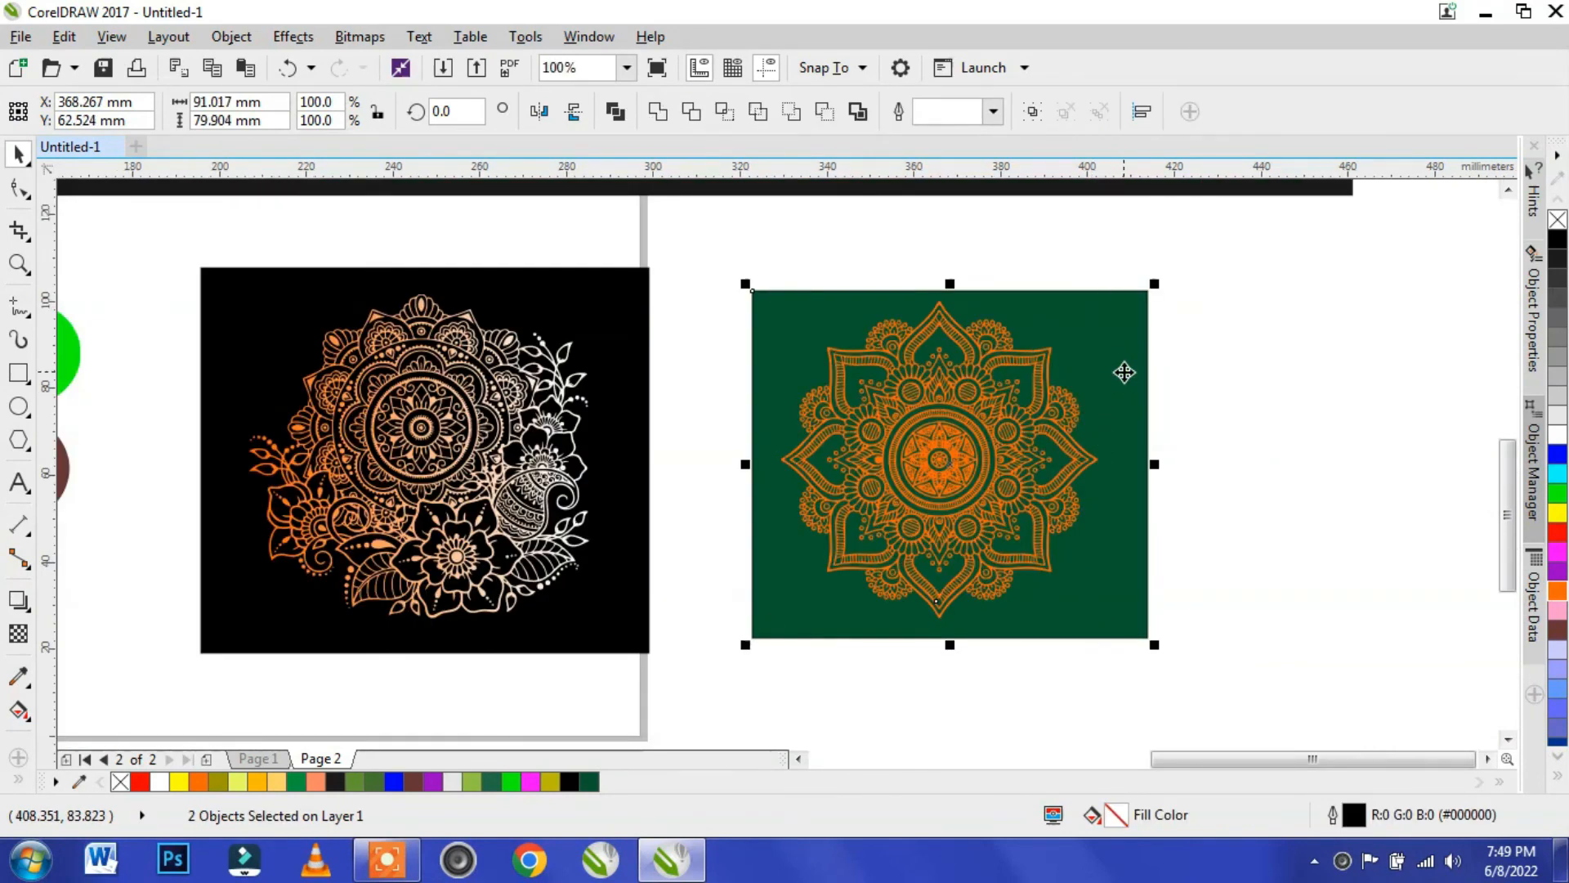
{"action": "left_click", "coordinate": [1255, 384]}
- Fill the round mandala on the green rectangle with white
{"action": "left_click", "coordinate": [999, 449]}
{"action": "left_click", "coordinate": [1556, 435]}
{"action": "left_click", "coordinate": [1372, 473]}
- Compare the line quality of the white mandala trace with its source bitmap up close and view all finished traces
{"action": "scroll", "coordinate": [1053, 473], "scroll_direction": "up", "scroll_amount": 1}
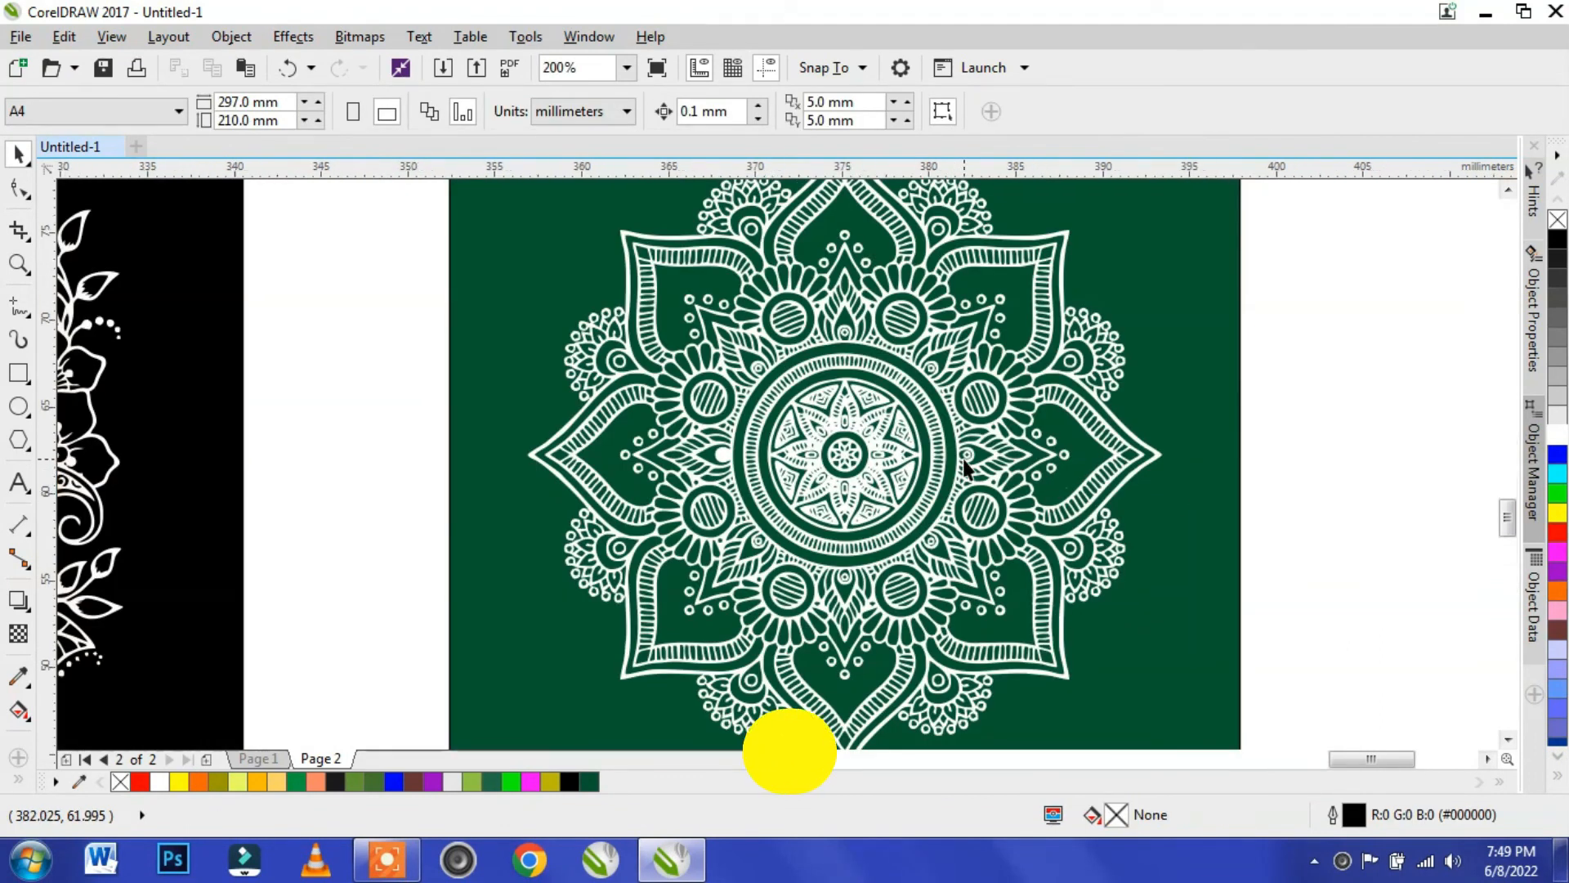
{"action": "scroll", "coordinate": [962, 458], "scroll_direction": "up", "scroll_amount": 2}
{"action": "scroll", "coordinate": [962, 459], "scroll_direction": "down", "scroll_amount": 4}
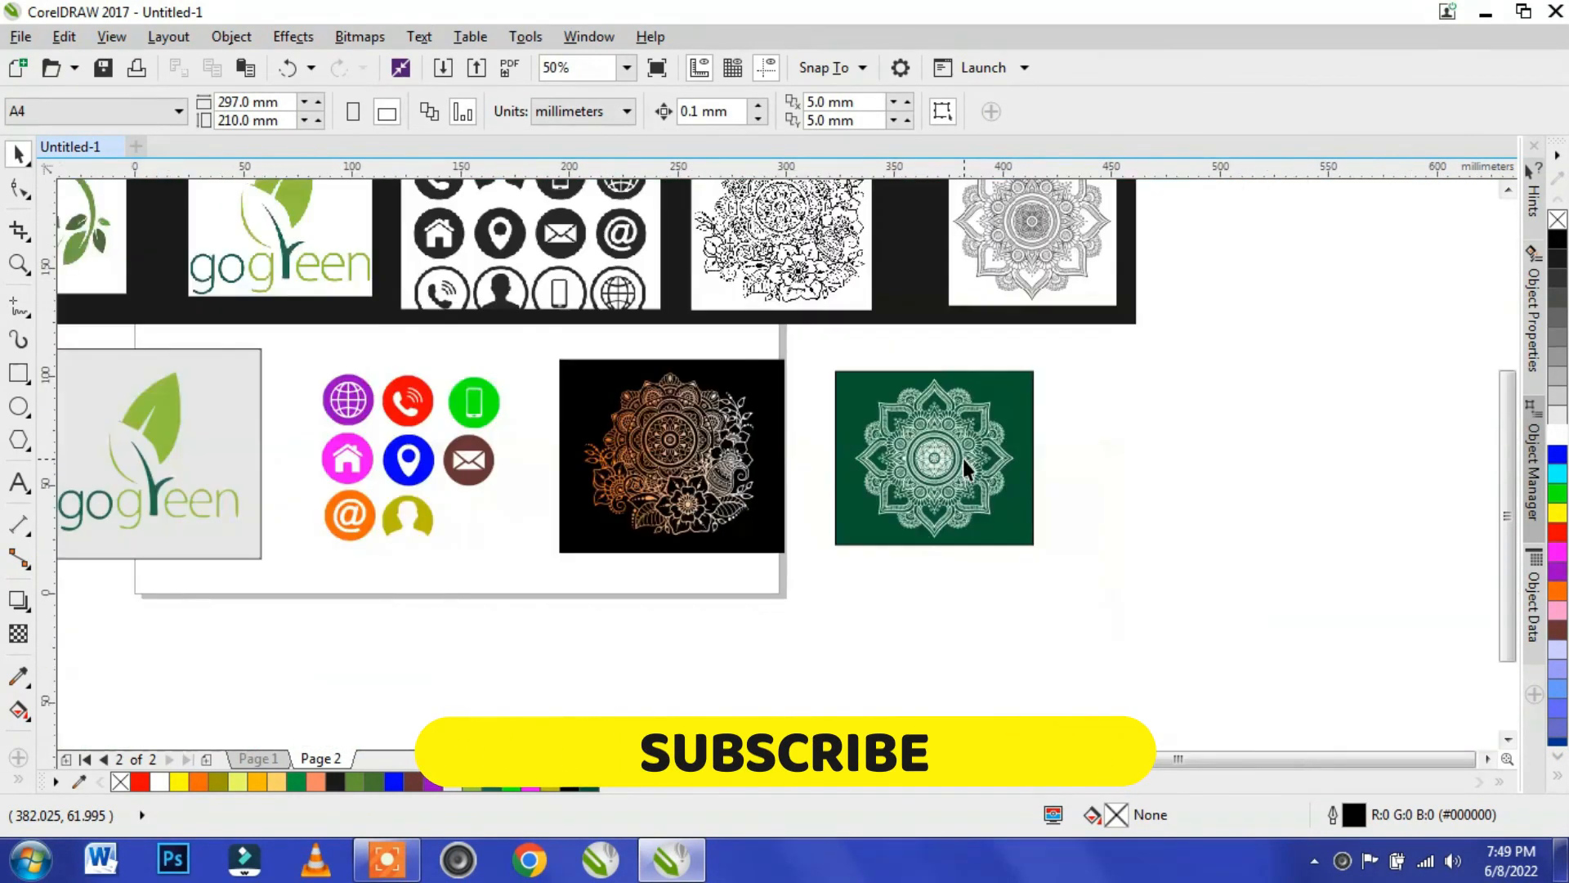
{"action": "scroll", "coordinate": [1017, 246], "scroll_direction": "up", "scroll_amount": 4}
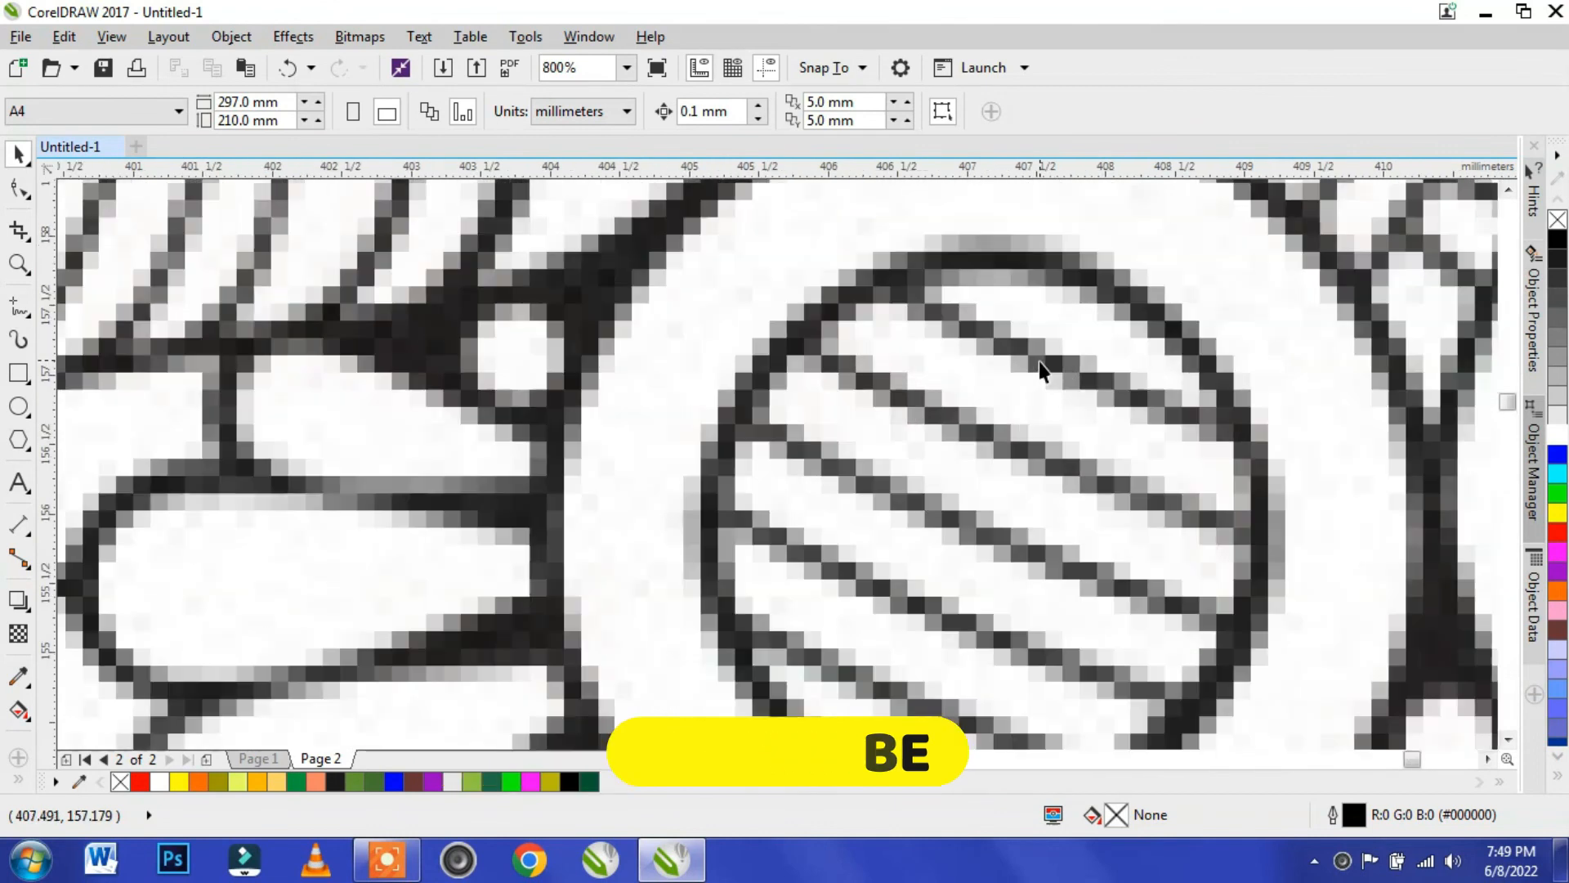
{"action": "scroll", "coordinate": [1038, 361], "scroll_direction": "down", "scroll_amount": 5}
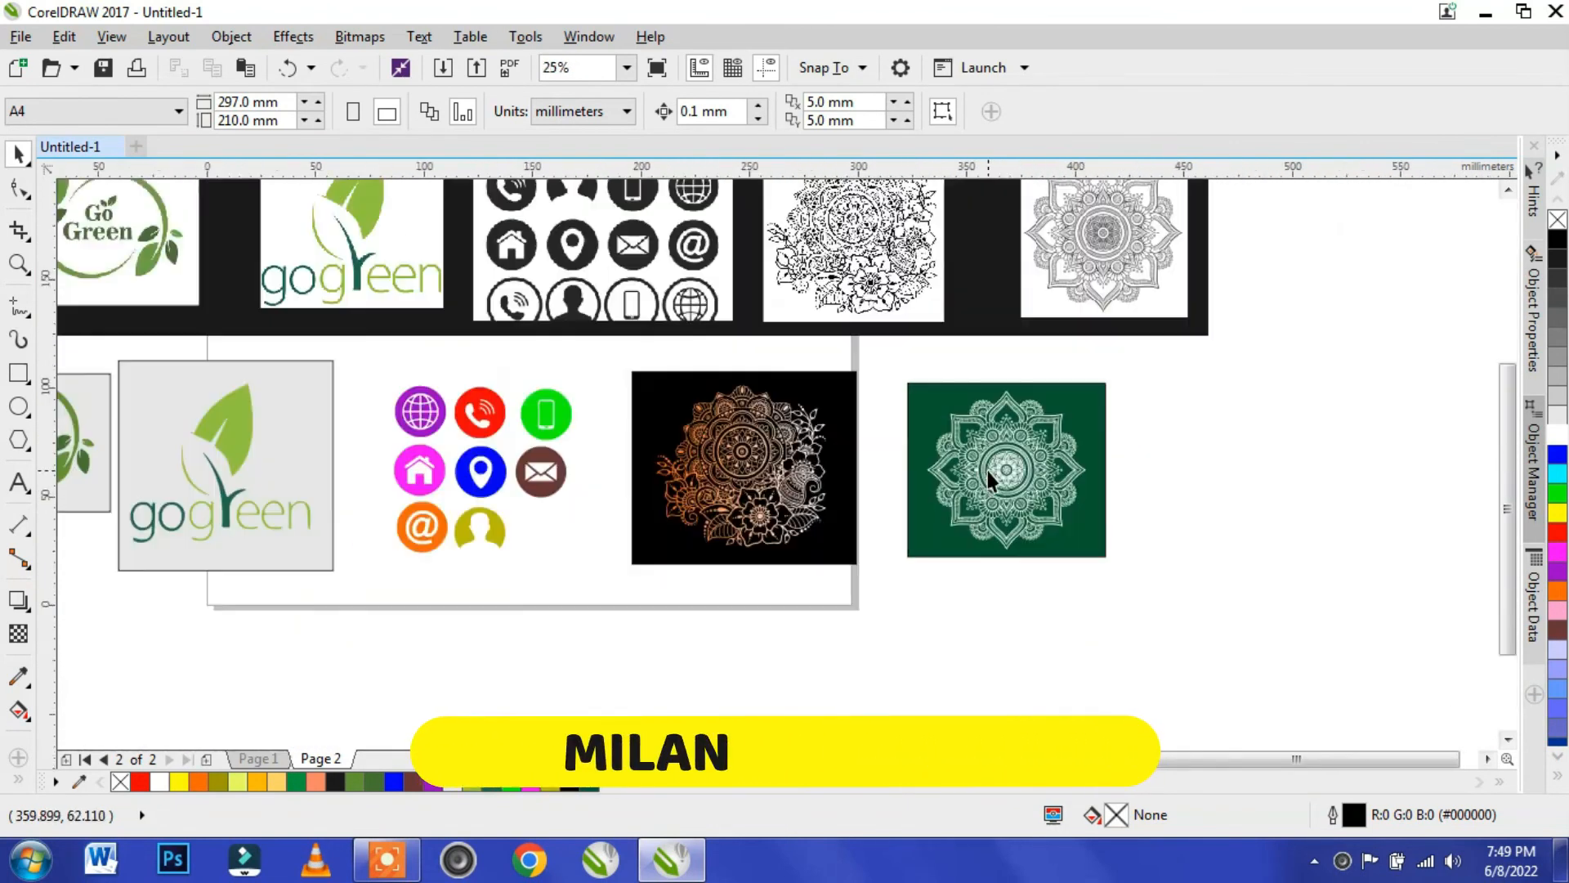
{"action": "scroll", "coordinate": [989, 478], "scroll_direction": "up", "scroll_amount": 5}
{"action": "scroll", "coordinate": [988, 471], "scroll_direction": "down", "scroll_amount": 5}
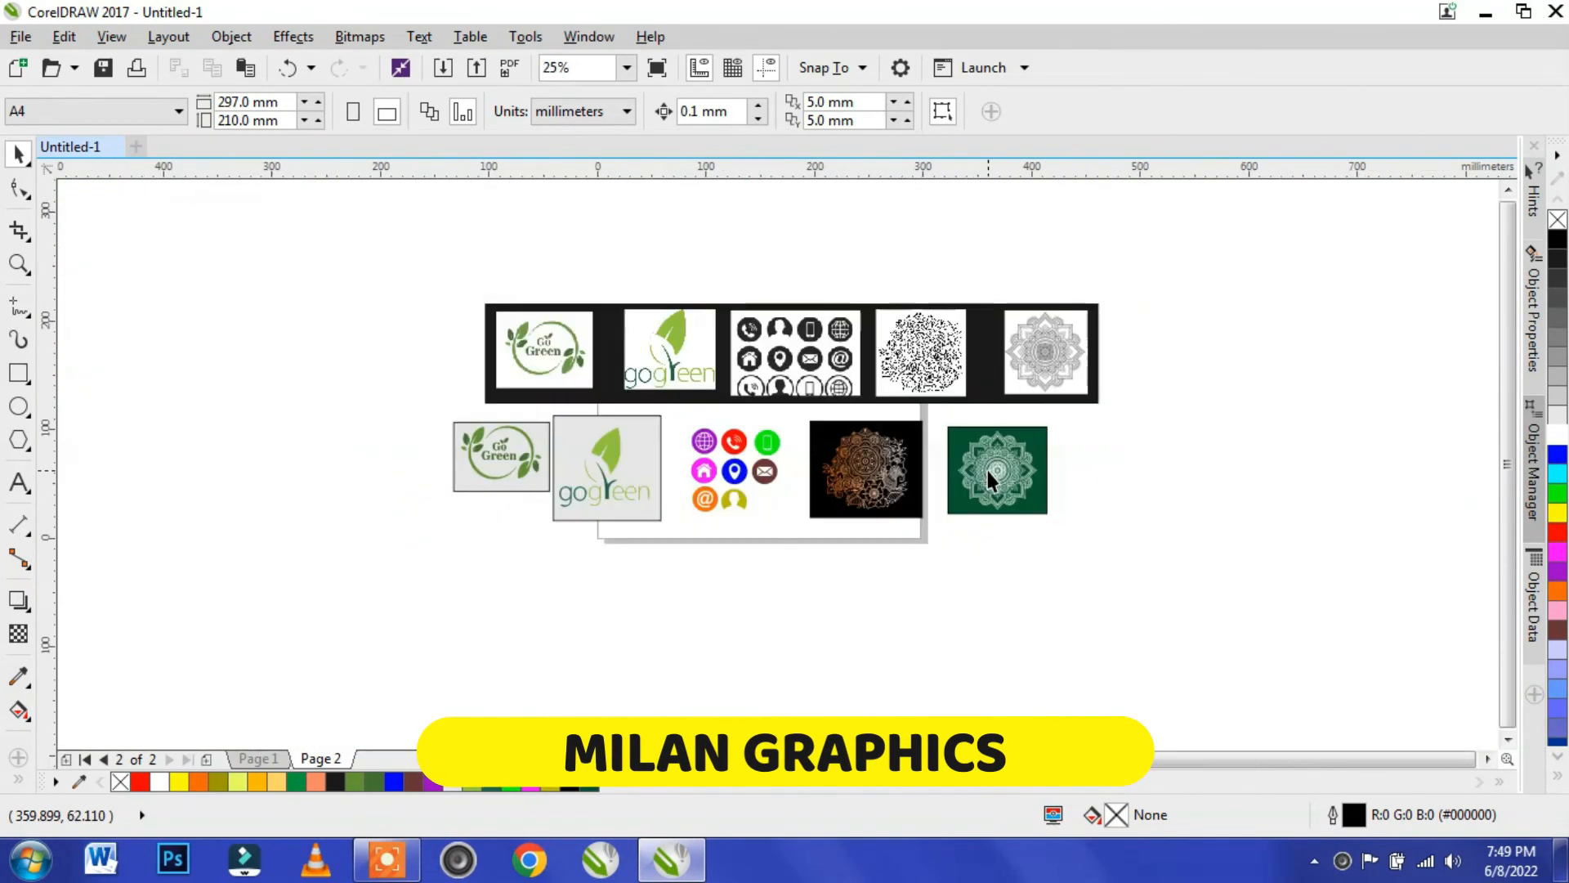
{"action": "scroll", "coordinate": [918, 515], "scroll_direction": "up", "scroll_amount": 1}
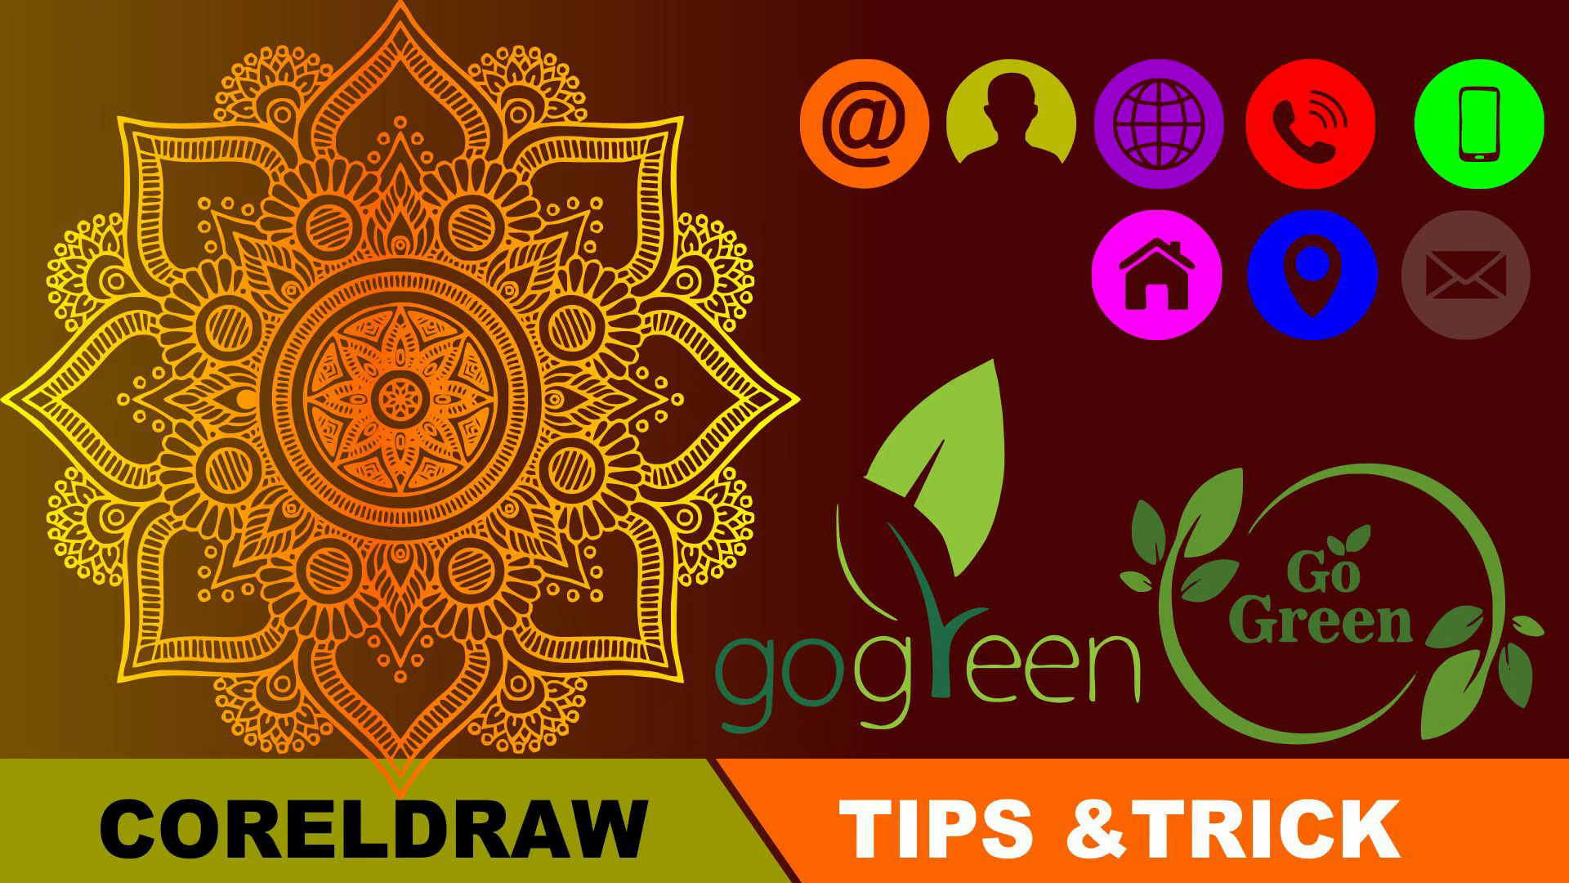